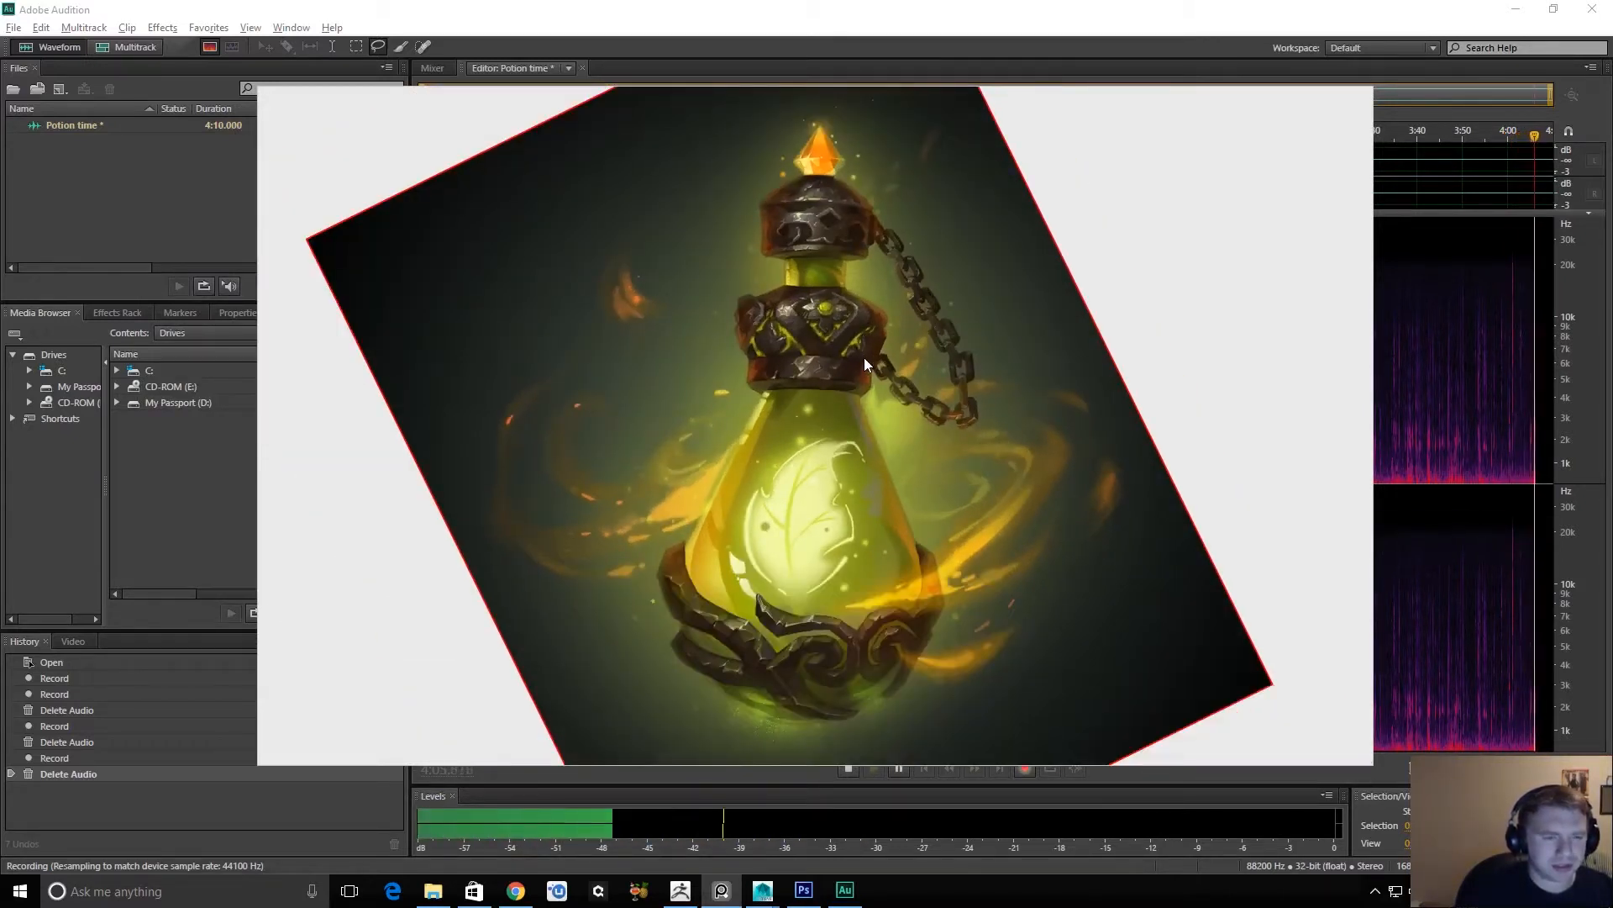
# Switch to ZBrush and move the potion reference image clear of the bottle sculpt.
pyautogui.hotkey('alt', 'Tab')
pyautogui.hotkey('alt', 'shift', 'Tab')
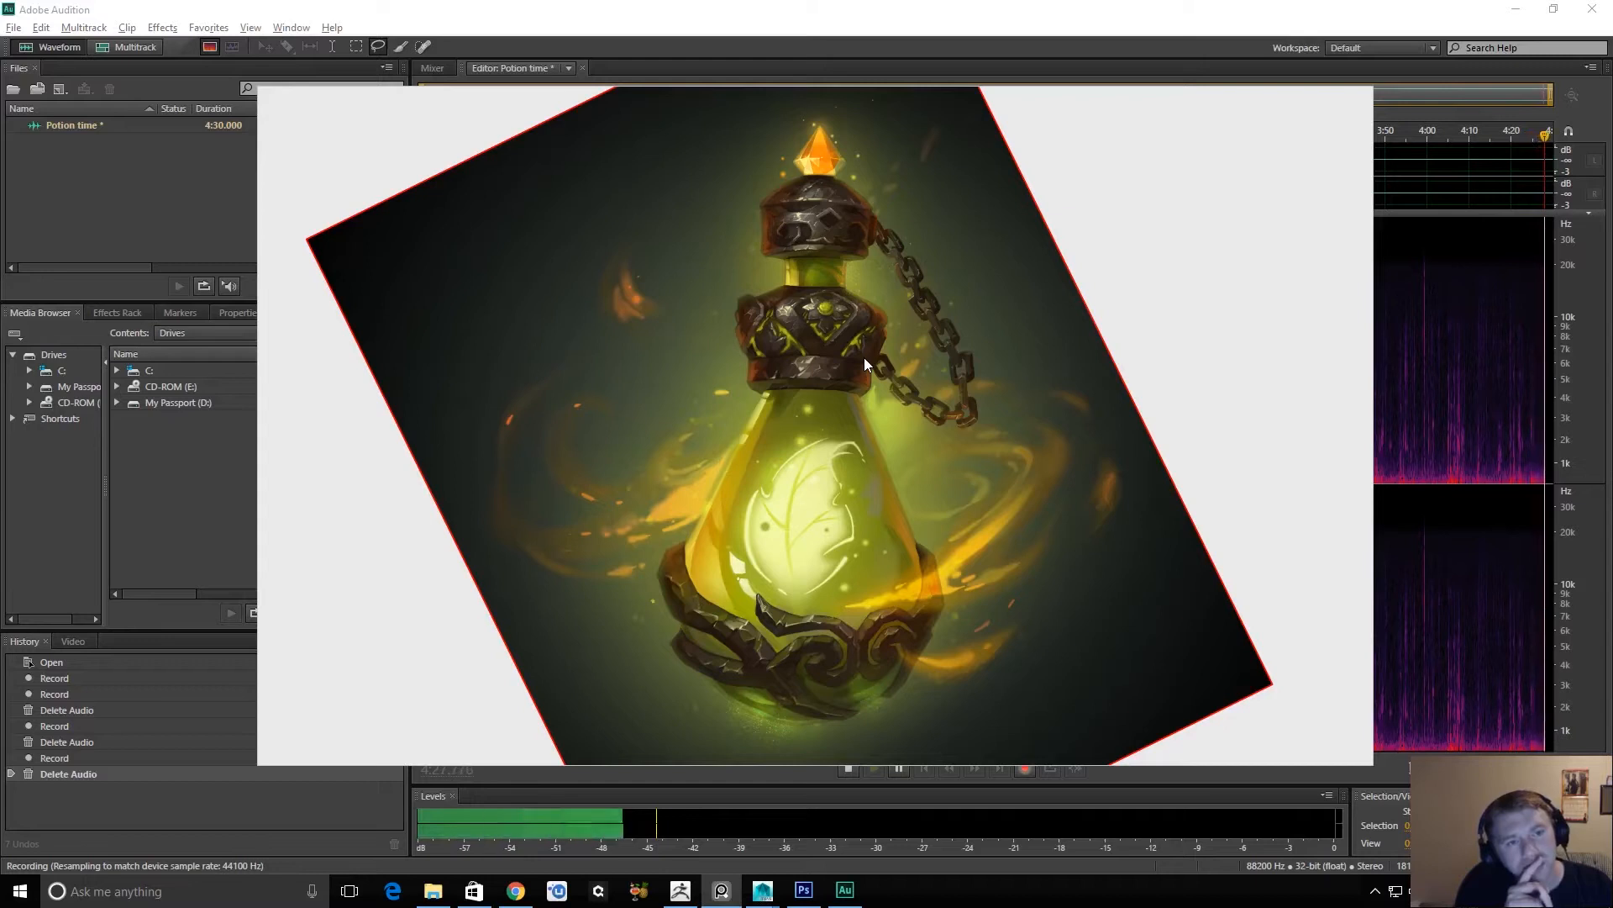
pyautogui.hotkey('alt', 'Tab')
pyautogui.hotkey('alt', 'Tab')
pyautogui.hotkey('alt', 'Tab')
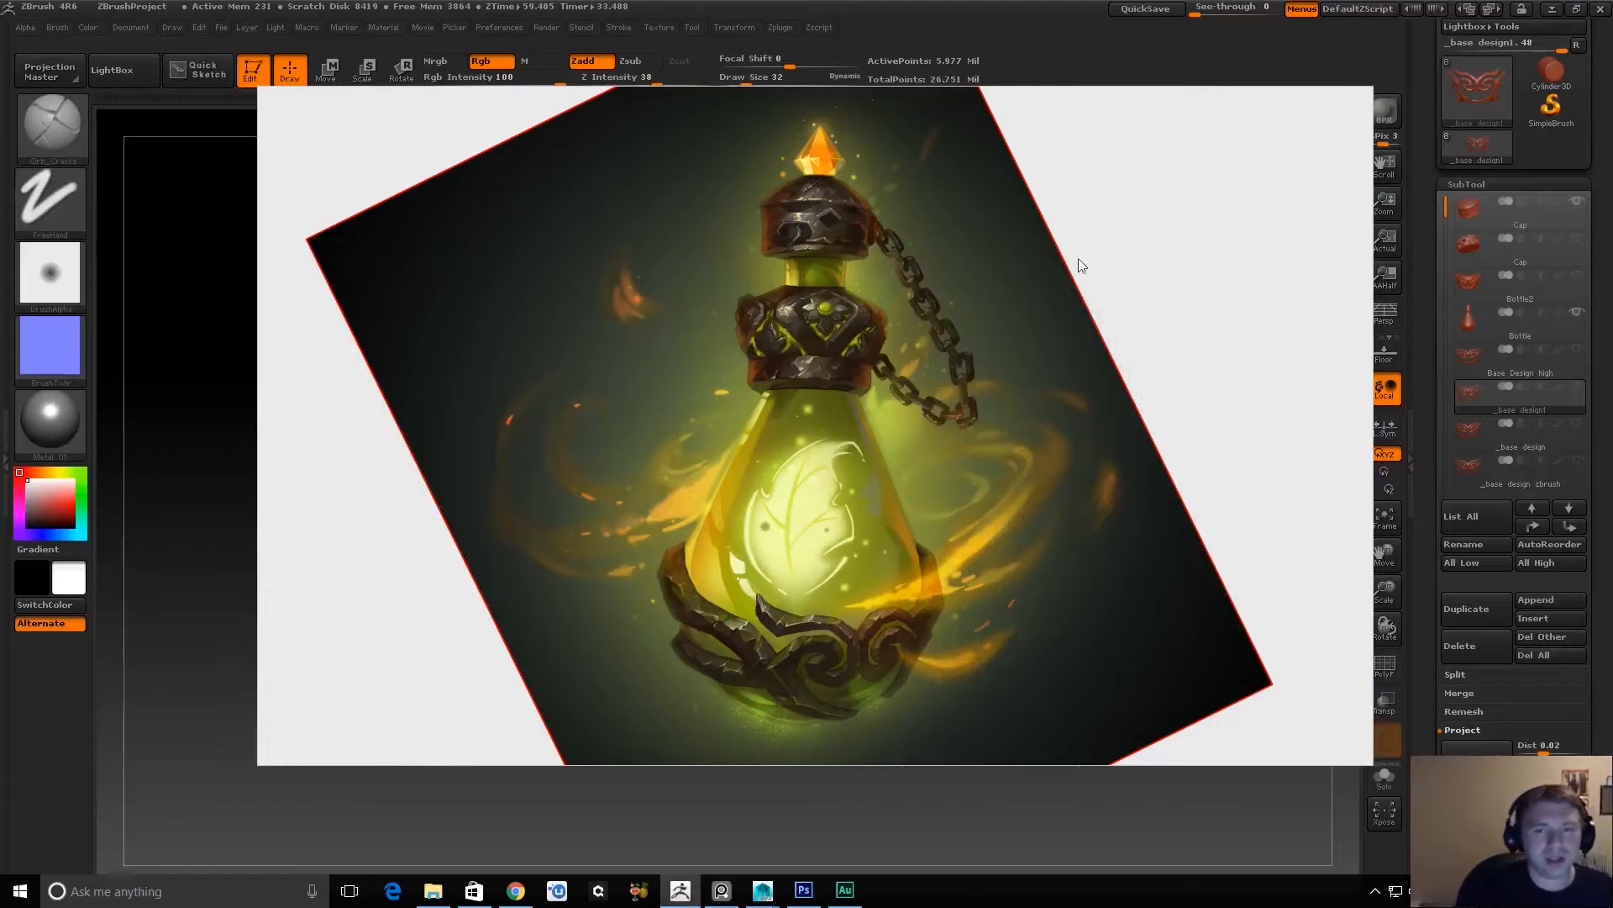
pyautogui.moveTo(1233, 159); pyautogui.dragTo(1119, 385)
pyautogui.hotkey('alt', 'Tab')
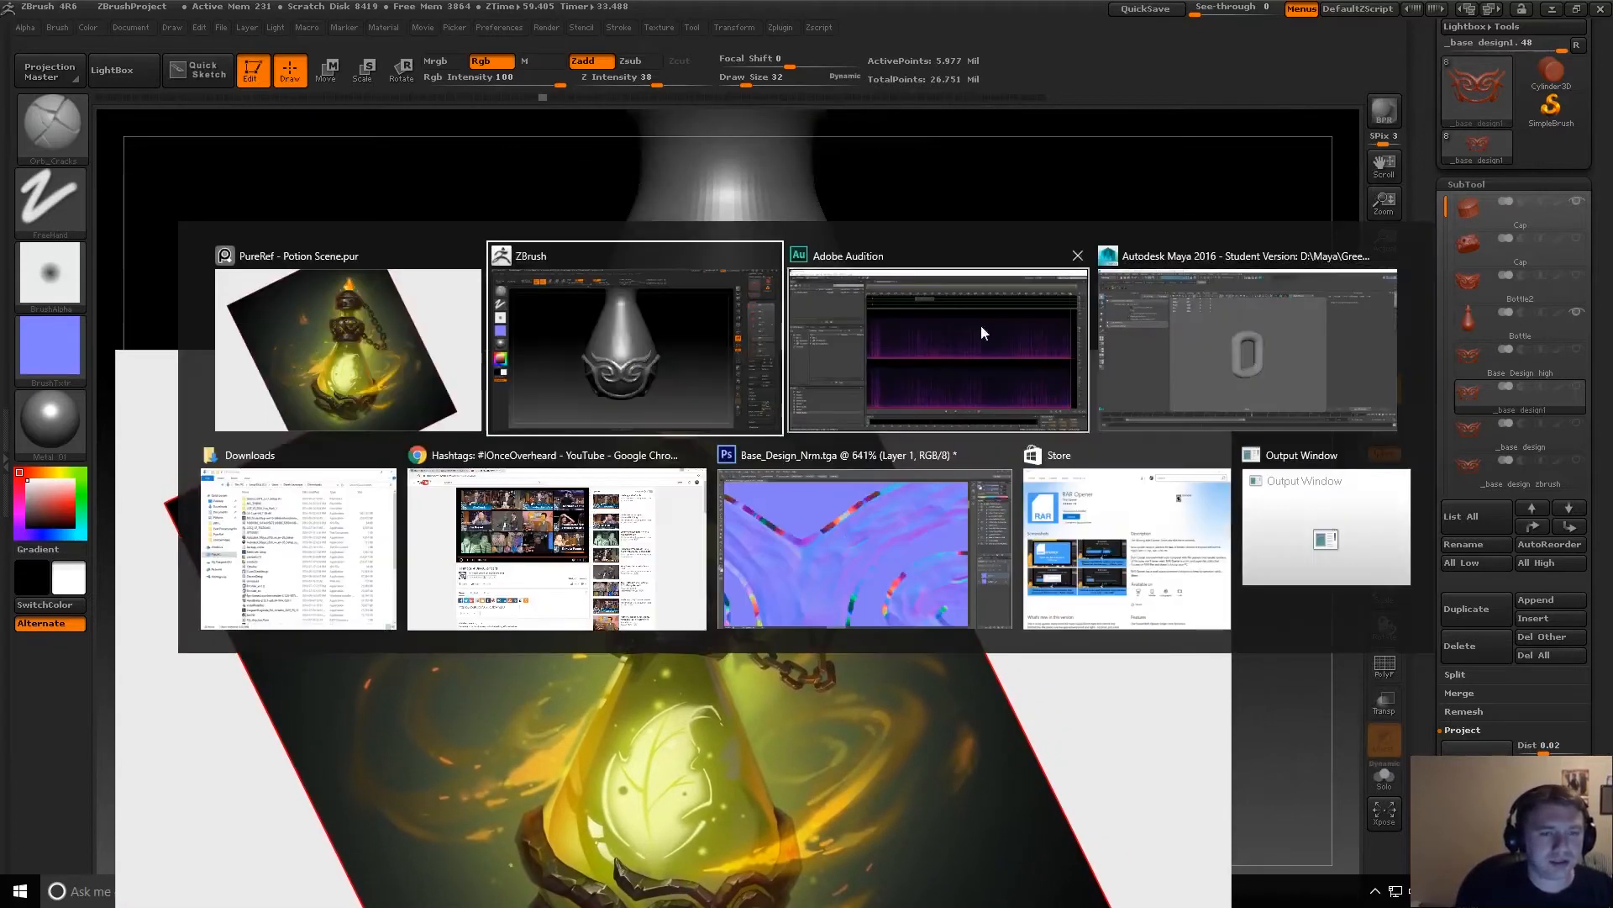
pyautogui.click(553, 348)
pyautogui.moveTo(1135, 372); pyautogui.dragTo(1038, 836)
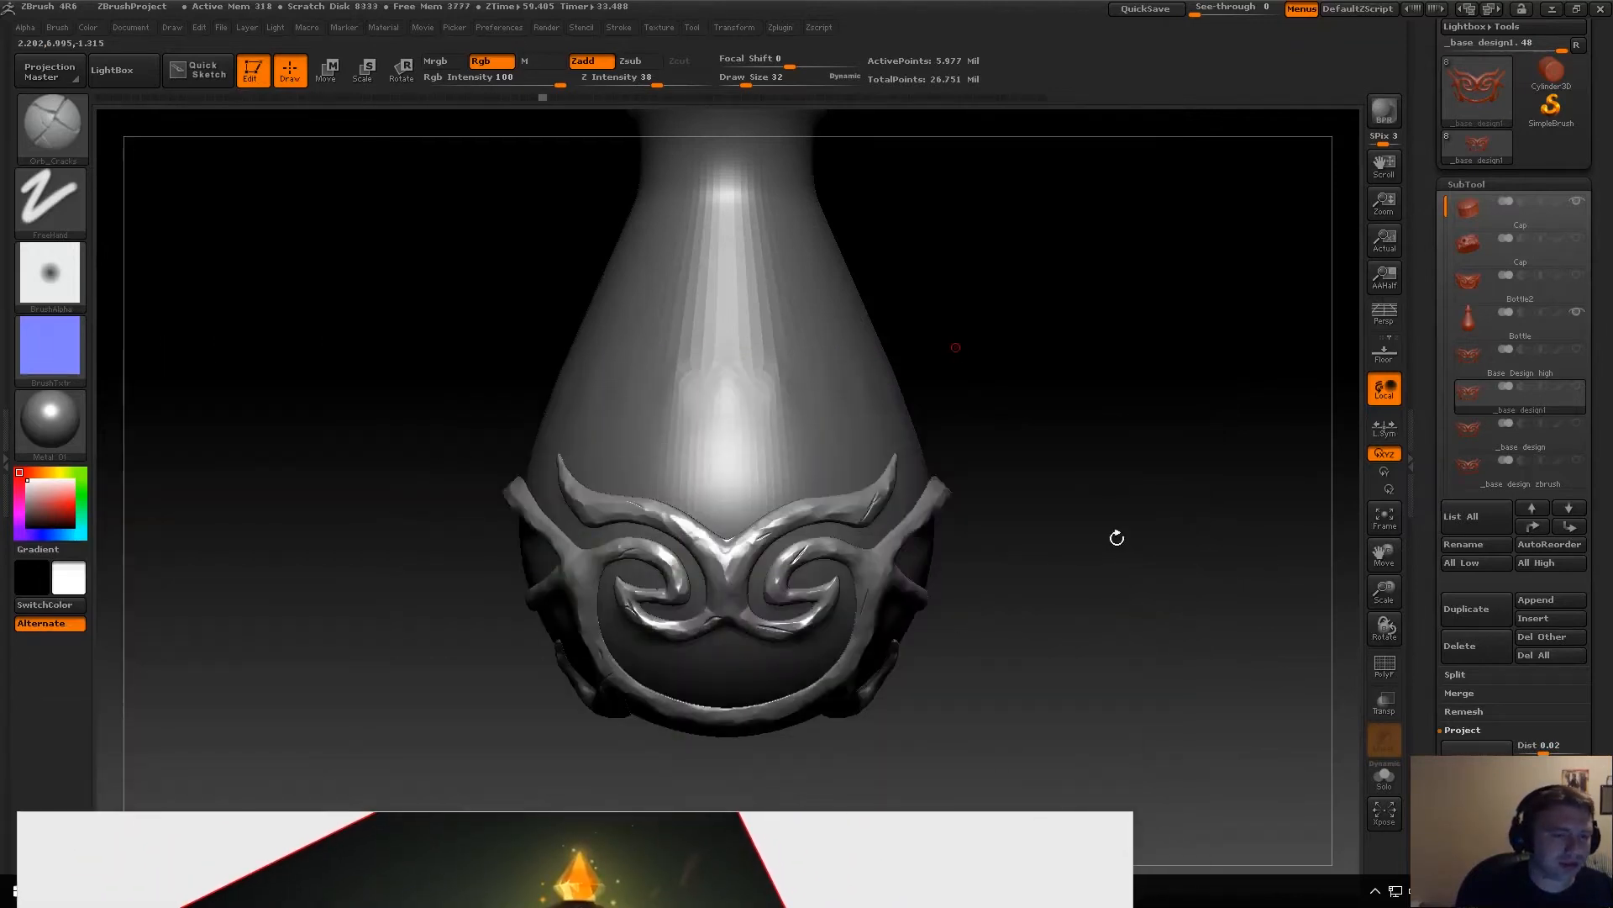
# Examine the sculpted ornament around the bottle's base and compare it with the reference painting.
pyautogui.keyDown('alt'); pyautogui.moveTo(1117, 542); pyautogui.dragTo(832, 396); pyautogui.keyUp('alt')
pyautogui.keyDown('alt'); pyautogui.moveTo(921, 457); pyautogui.dragTo(1039, 651); pyautogui.keyUp('alt')
pyautogui.keyDown('alt'); pyautogui.moveTo(1037, 533); pyautogui.dragTo(1185, 415); pyautogui.keyUp('alt')
pyautogui.moveTo(1016, 522)
pyautogui.mouseDown()
pyautogui.moveTo(1134, 540)
pyautogui.moveTo(955, 608)
pyautogui.moveTo(965, 636)
pyautogui.moveTo(985, 618)
pyautogui.moveTo(1077, 619)
pyautogui.moveTo(1063, 664)
pyautogui.moveTo(1030, 683)
pyautogui.moveTo(1081, 605)
pyautogui.moveTo(1101, 625)
pyautogui.moveTo(1066, 652)
pyautogui.mouseUp()
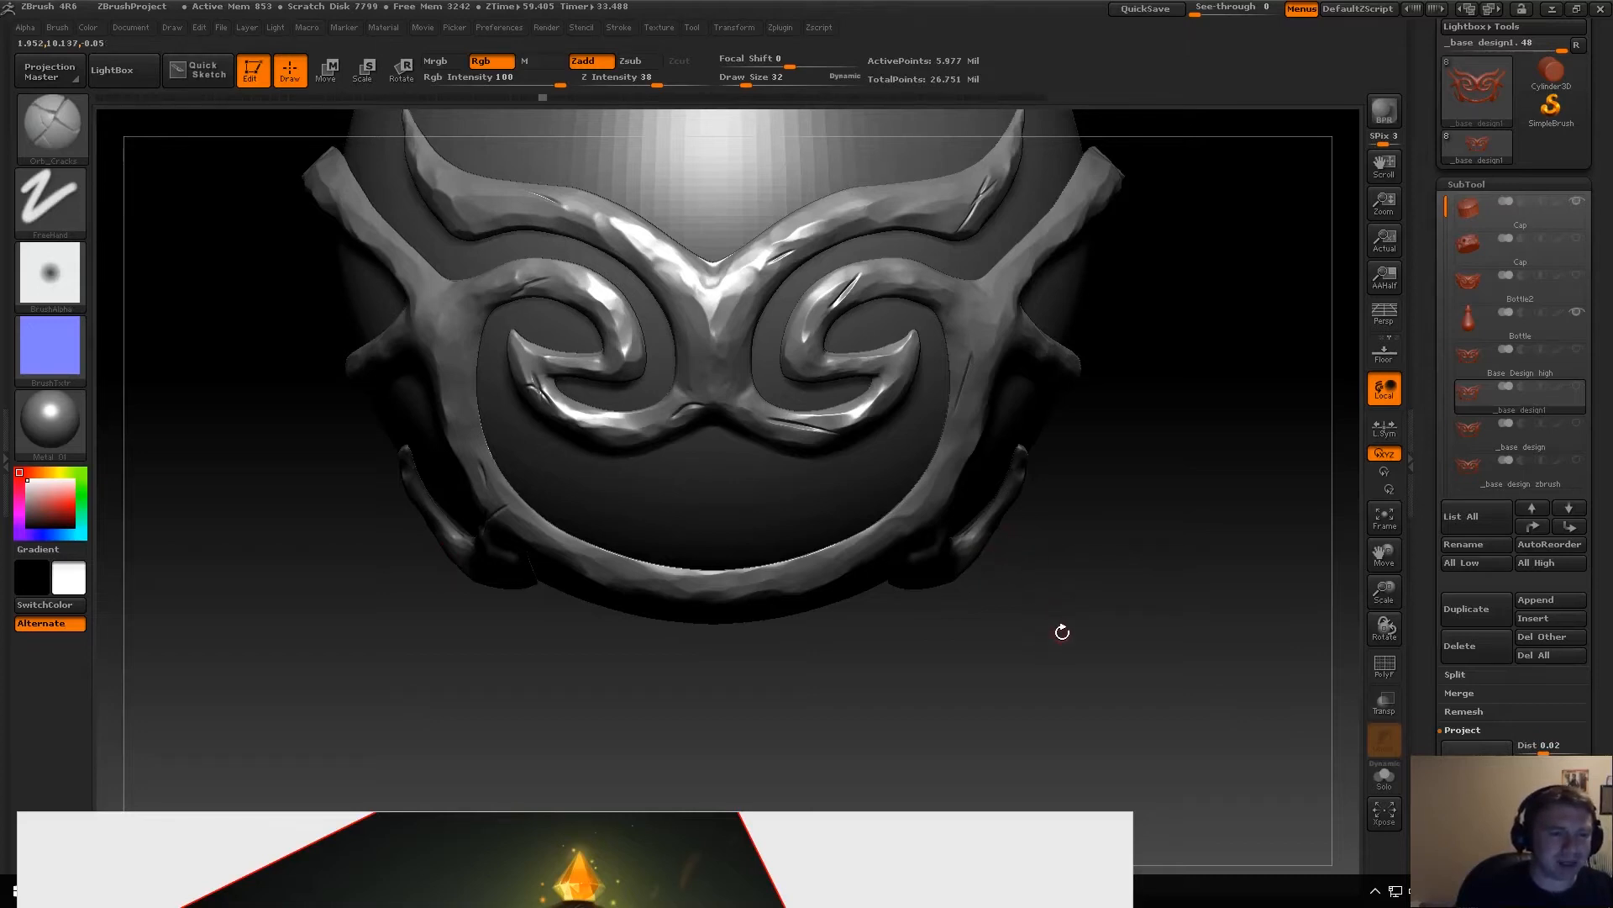
pyautogui.keyDown('alt'); pyautogui.moveTo(1062, 619); pyautogui.dragTo(1013, 631); pyautogui.keyUp('alt')
pyautogui.moveTo(867, 823); pyautogui.dragTo(914, 335)
pyautogui.moveTo(911, 326); pyautogui.dragTo(899, 339, button='right')
pyautogui.moveTo(608, 744); pyautogui.dragTo(606, 521, button='right')
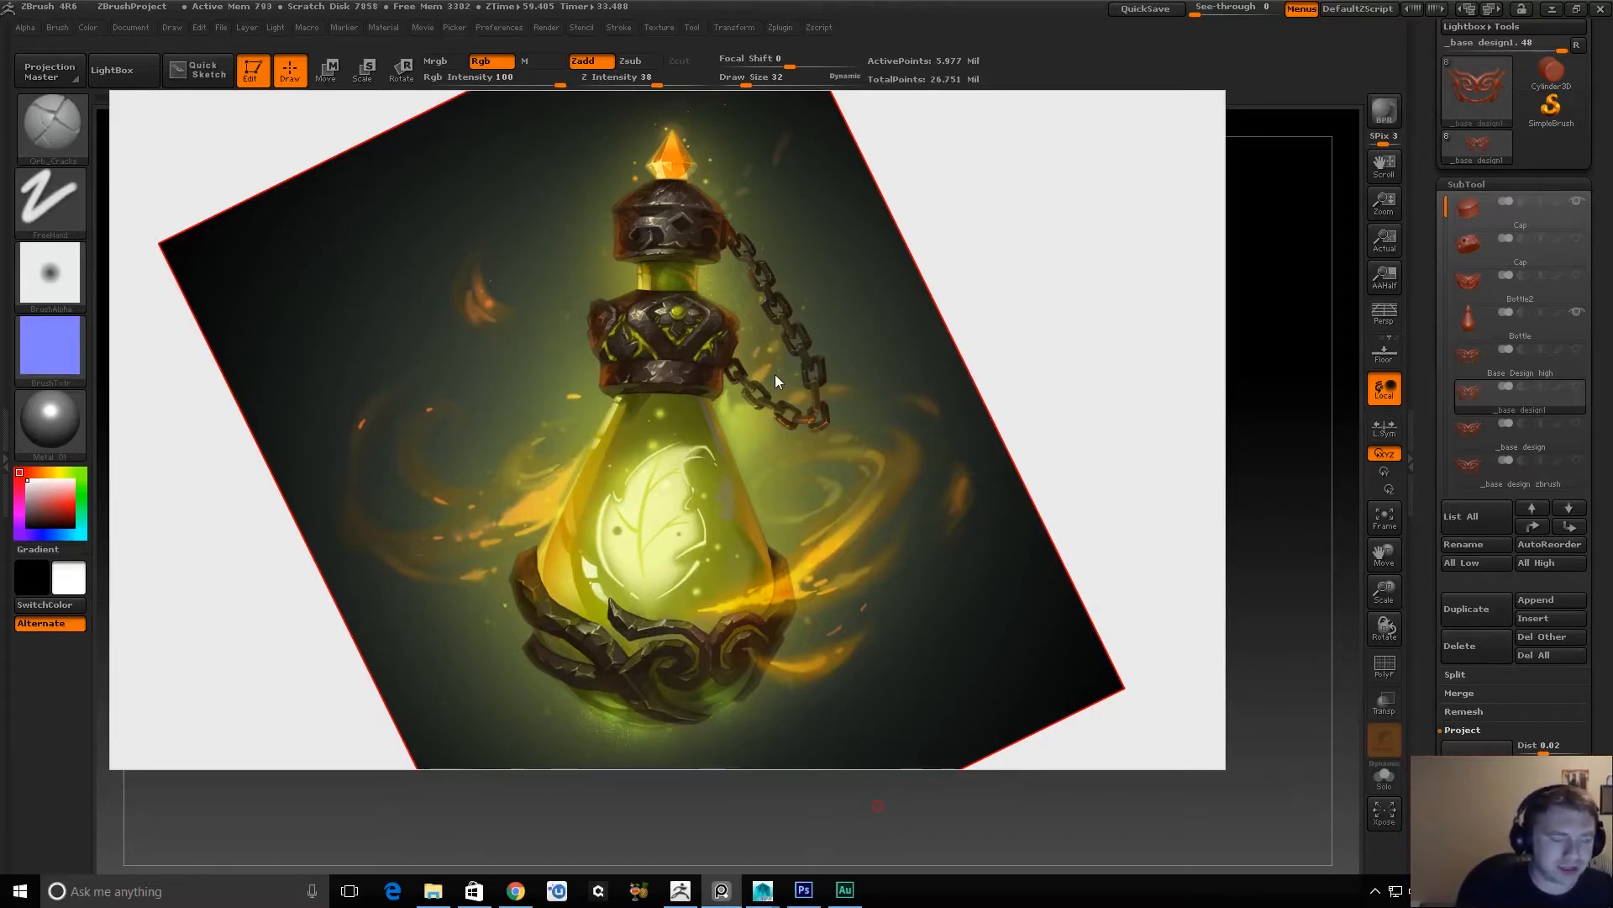
pyautogui.hotkey('alt', 'Tab')
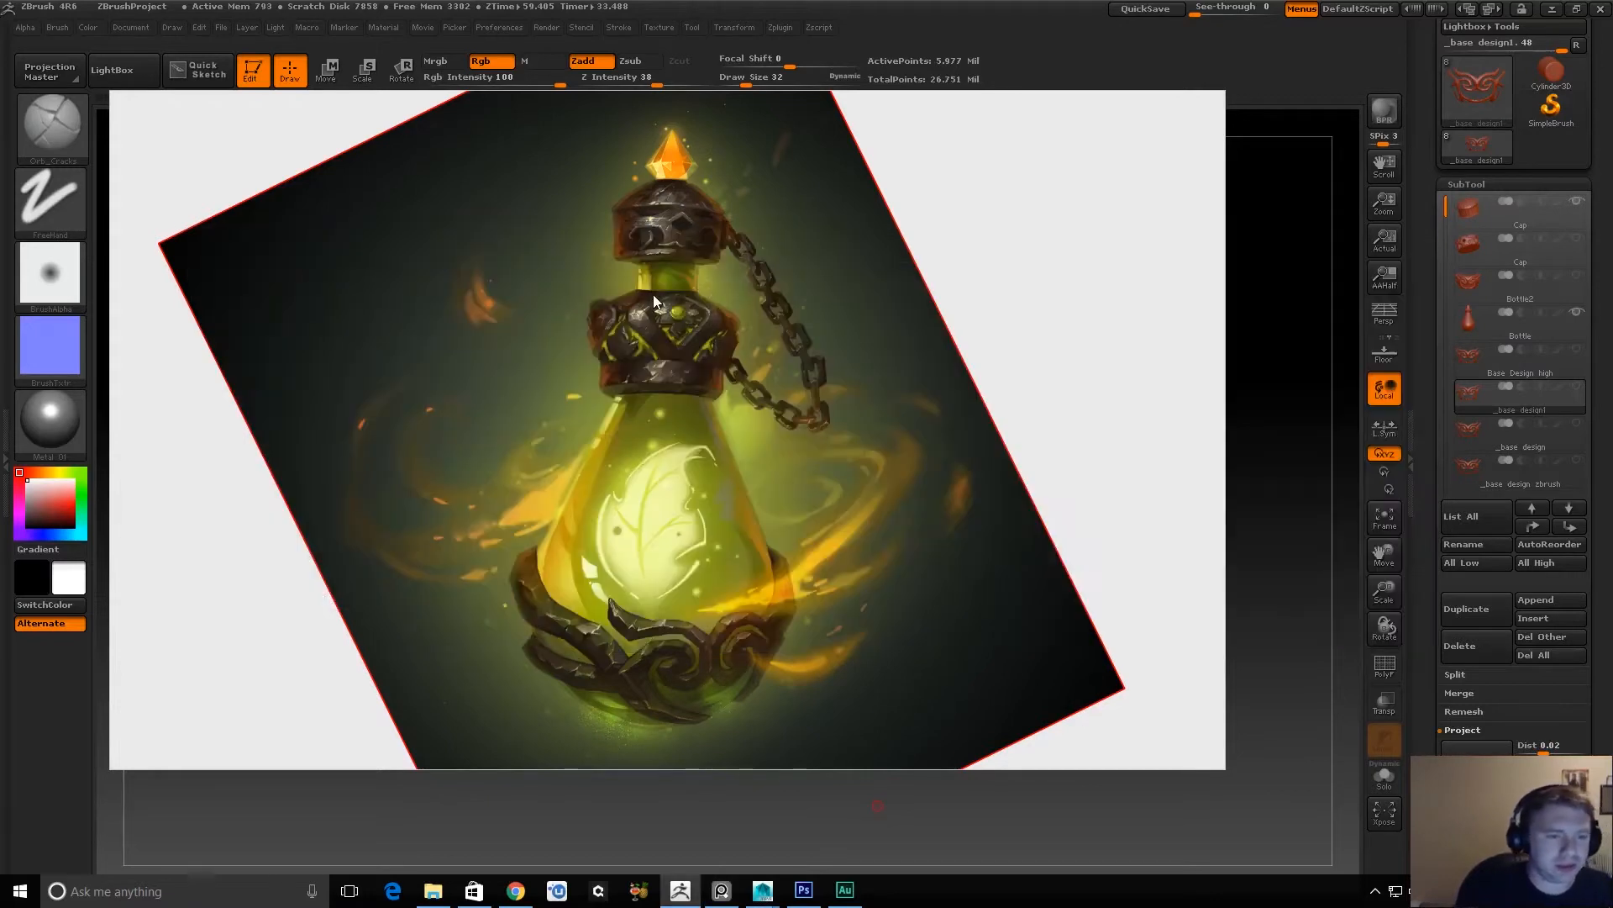
pyautogui.moveTo(983, 266); pyautogui.dragTo(872, 829)
pyautogui.moveTo(1044, 568)
pyautogui.keyDown('alt'); pyautogui.mouseDown()
pyautogui.moveTo(1099, 609)
pyautogui.moveTo(928, 354)
pyautogui.mouseUp(); pyautogui.keyUp('alt')
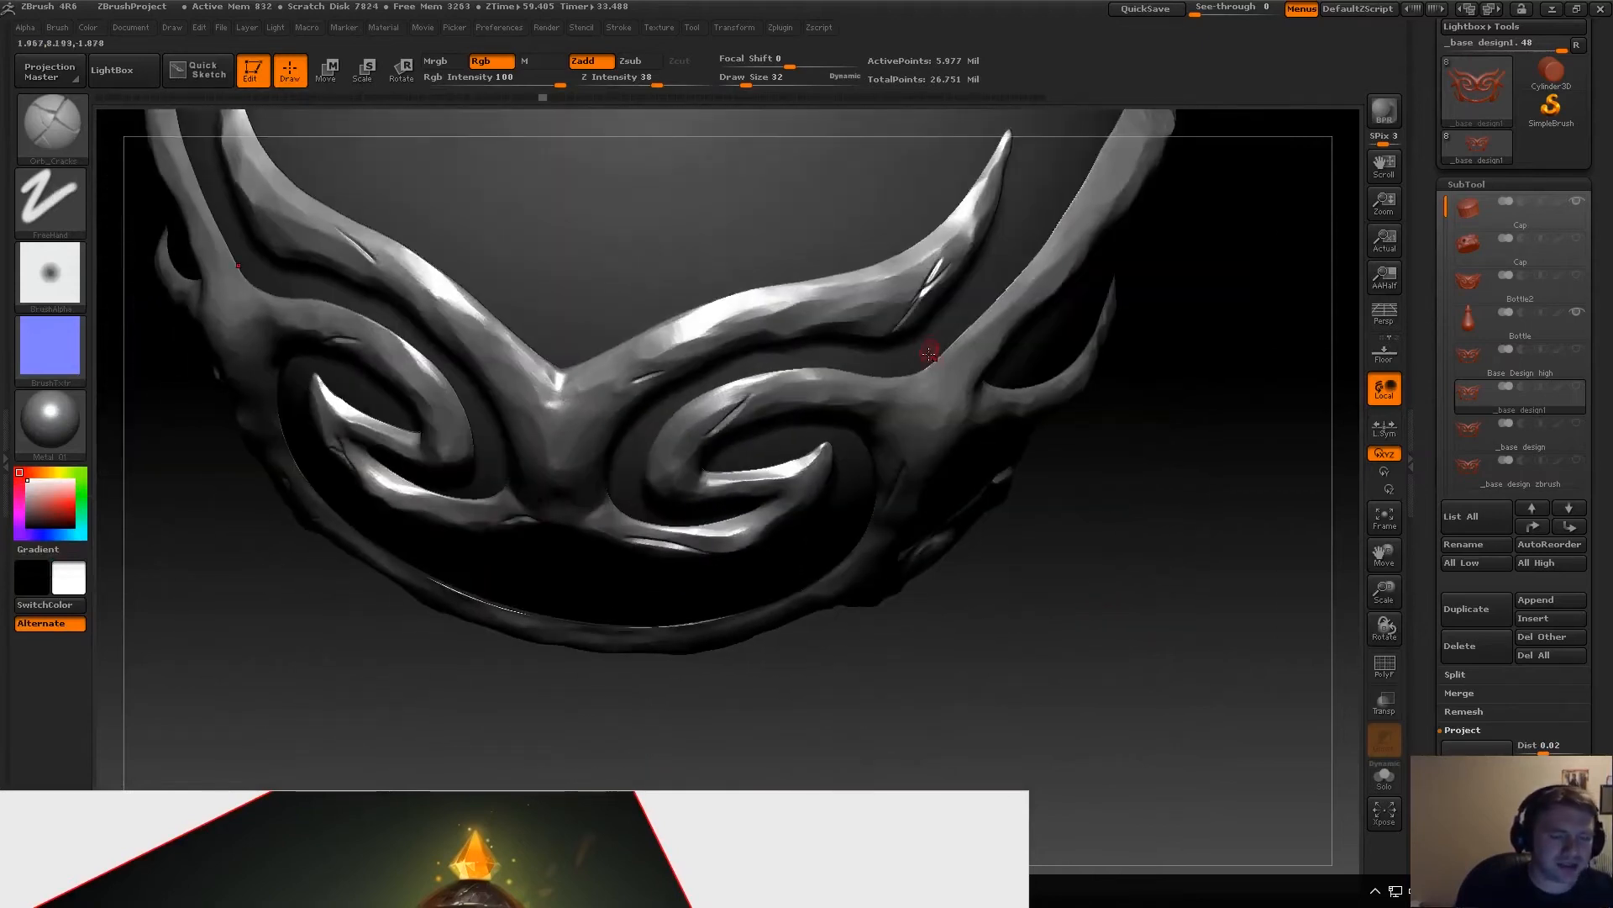
pyautogui.keyDown('alt'); pyautogui.moveTo(1135, 486); pyautogui.dragTo(1143, 570); pyautogui.keyUp('alt')
# Switch to Maya, select the green glass bottle and examine its lower body beside the metal ornament.
pyautogui.hotkey('alt', 'Tab')
pyautogui.hotkey('alt', 'Tab')
pyautogui.hotkey('alt', 'Tab')
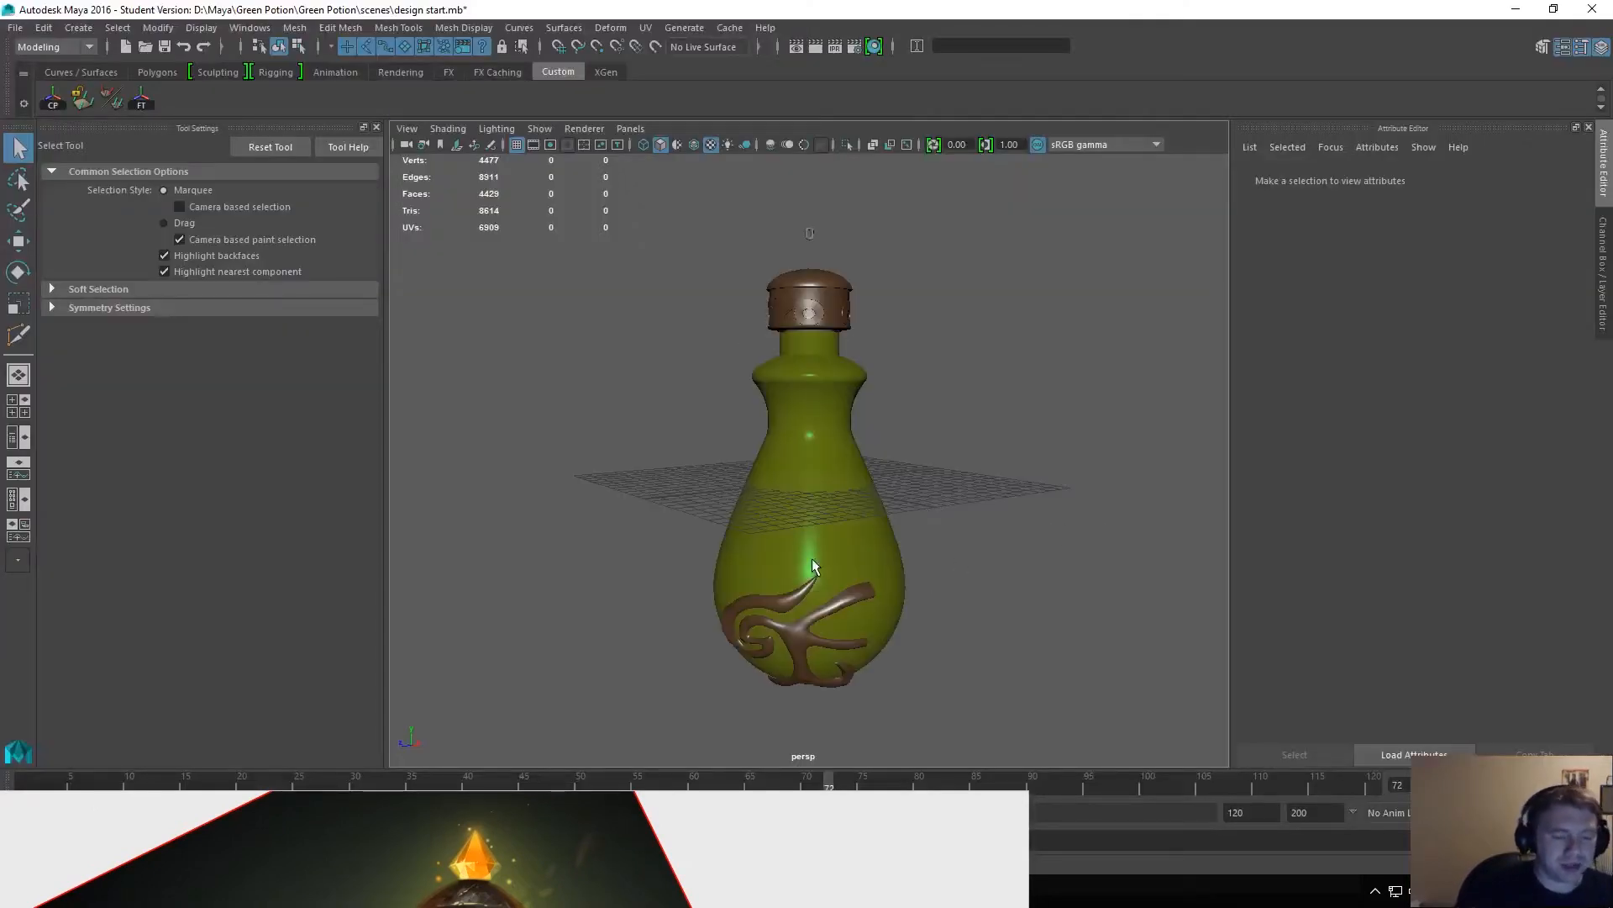
pyautogui.click(800, 608)
pyautogui.keyDown('alt'); pyautogui.moveTo(592, 571); pyautogui.dragTo(758, 704, button='right'); pyautogui.keyUp('alt')
pyautogui.keyDown('alt'); pyautogui.moveTo(758, 704); pyautogui.dragTo(788, 483, button='middle'); pyautogui.keyUp('alt')
pyautogui.keyDown('alt'); pyautogui.moveTo(789, 483); pyautogui.dragTo(1002, 493); pyautogui.keyUp('alt')
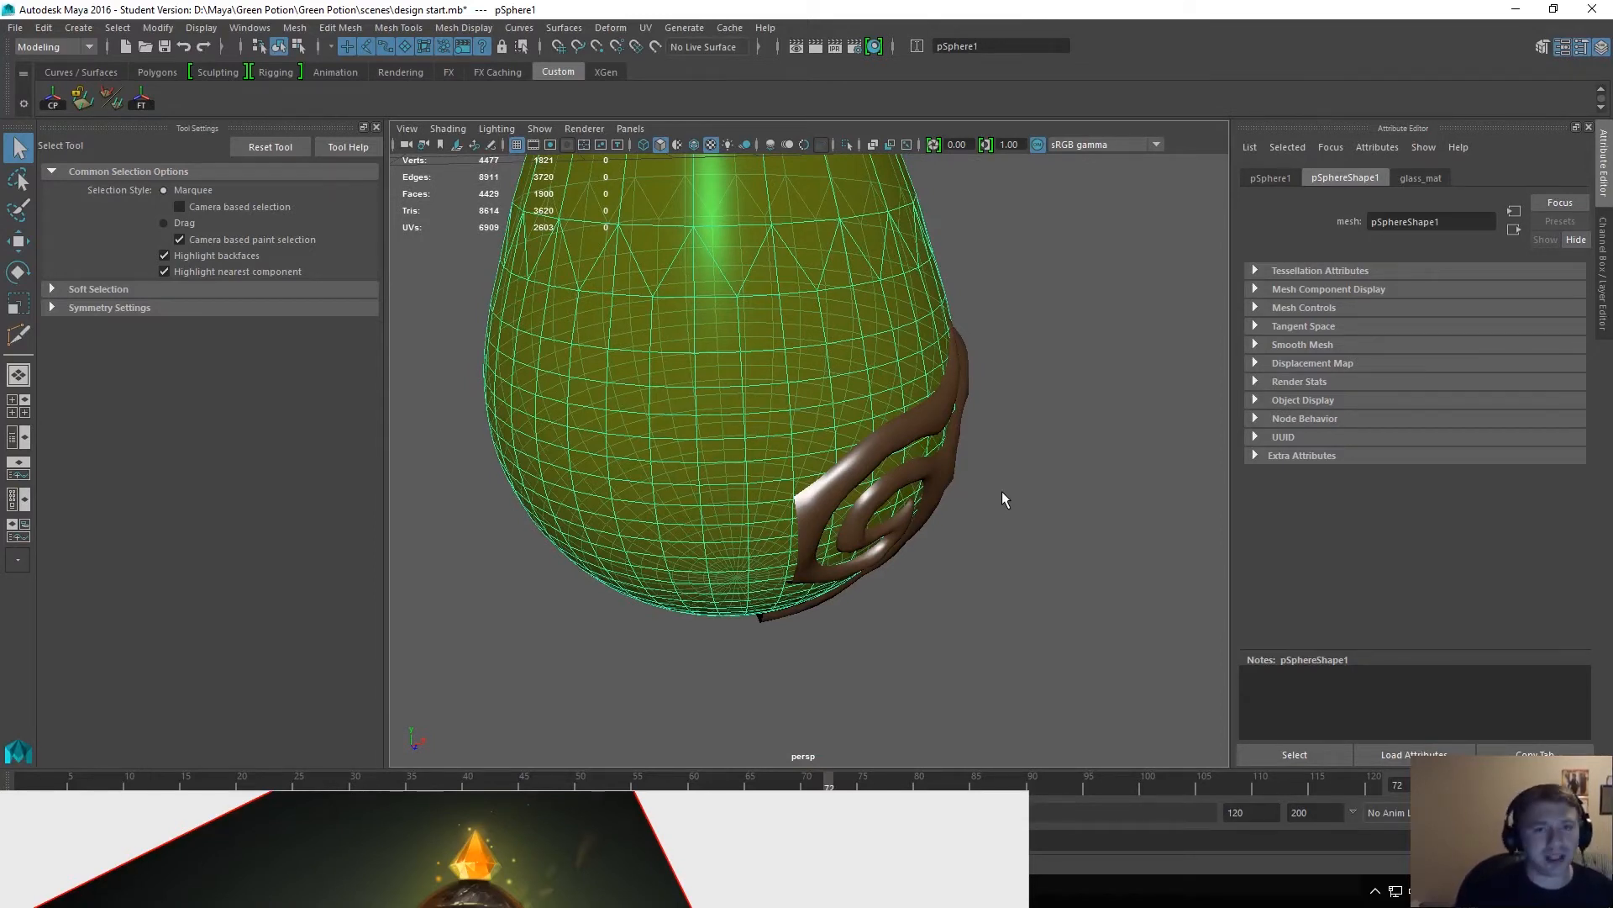
pyautogui.keyDown('alt'); pyautogui.moveTo(998, 497); pyautogui.dragTo(1014, 467); pyautogui.keyUp('alt')
# Bring the reference painting over the viewport and examine the potion's glass body and glowing leaf up close.
pyautogui.moveTo(565, 816); pyautogui.dragTo(631, 352, button='right')
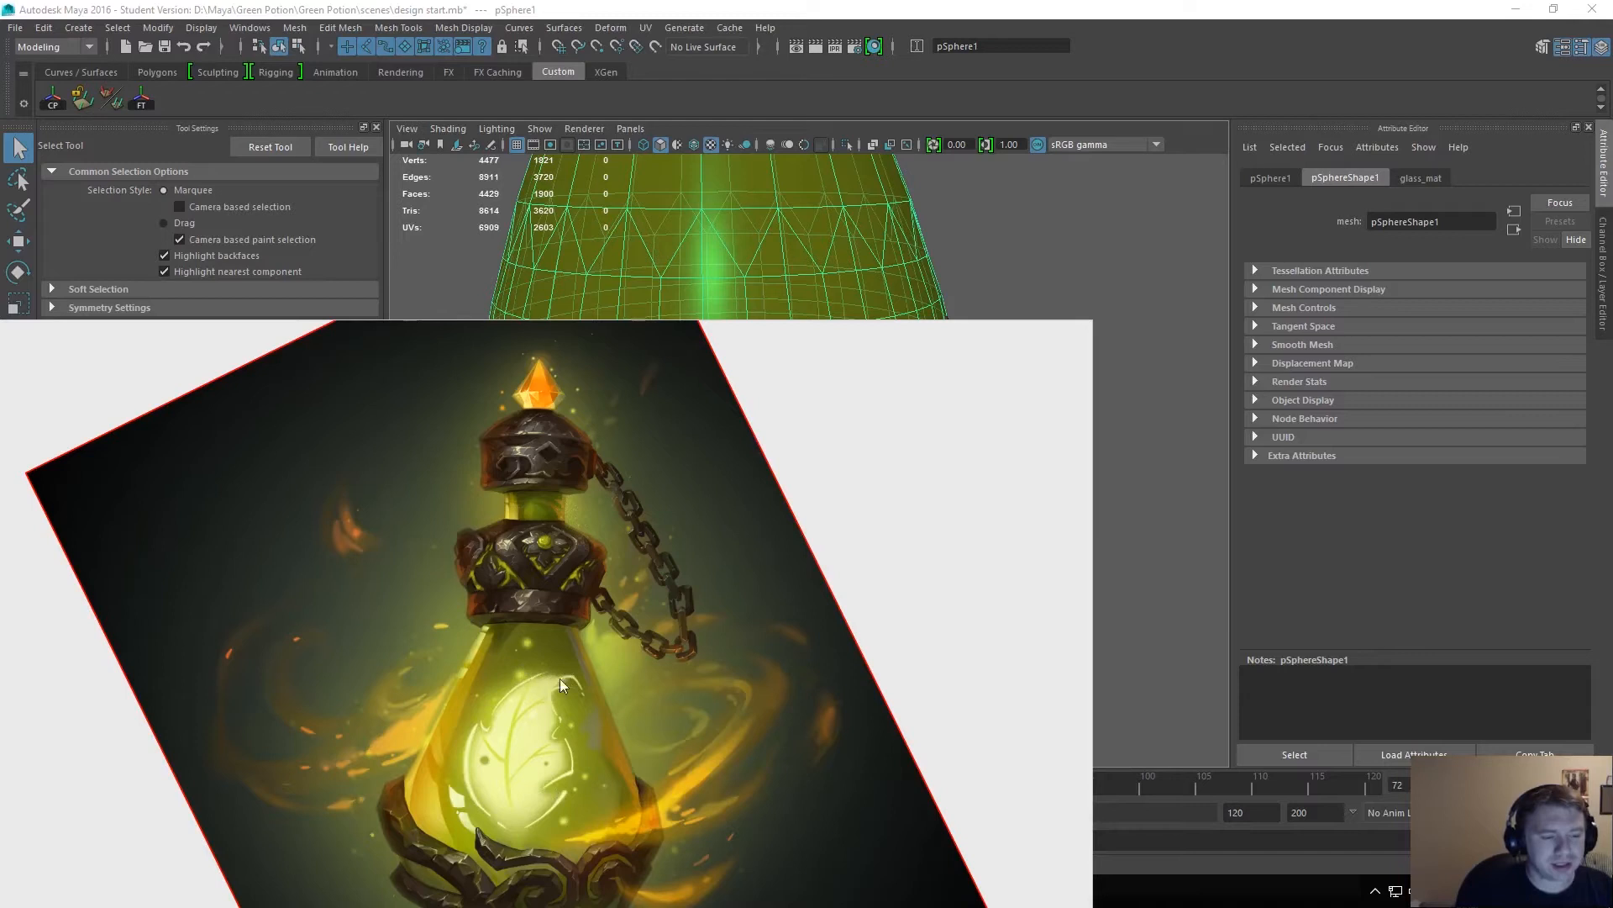
pyautogui.moveTo(547, 632); pyautogui.dragTo(633, 597)
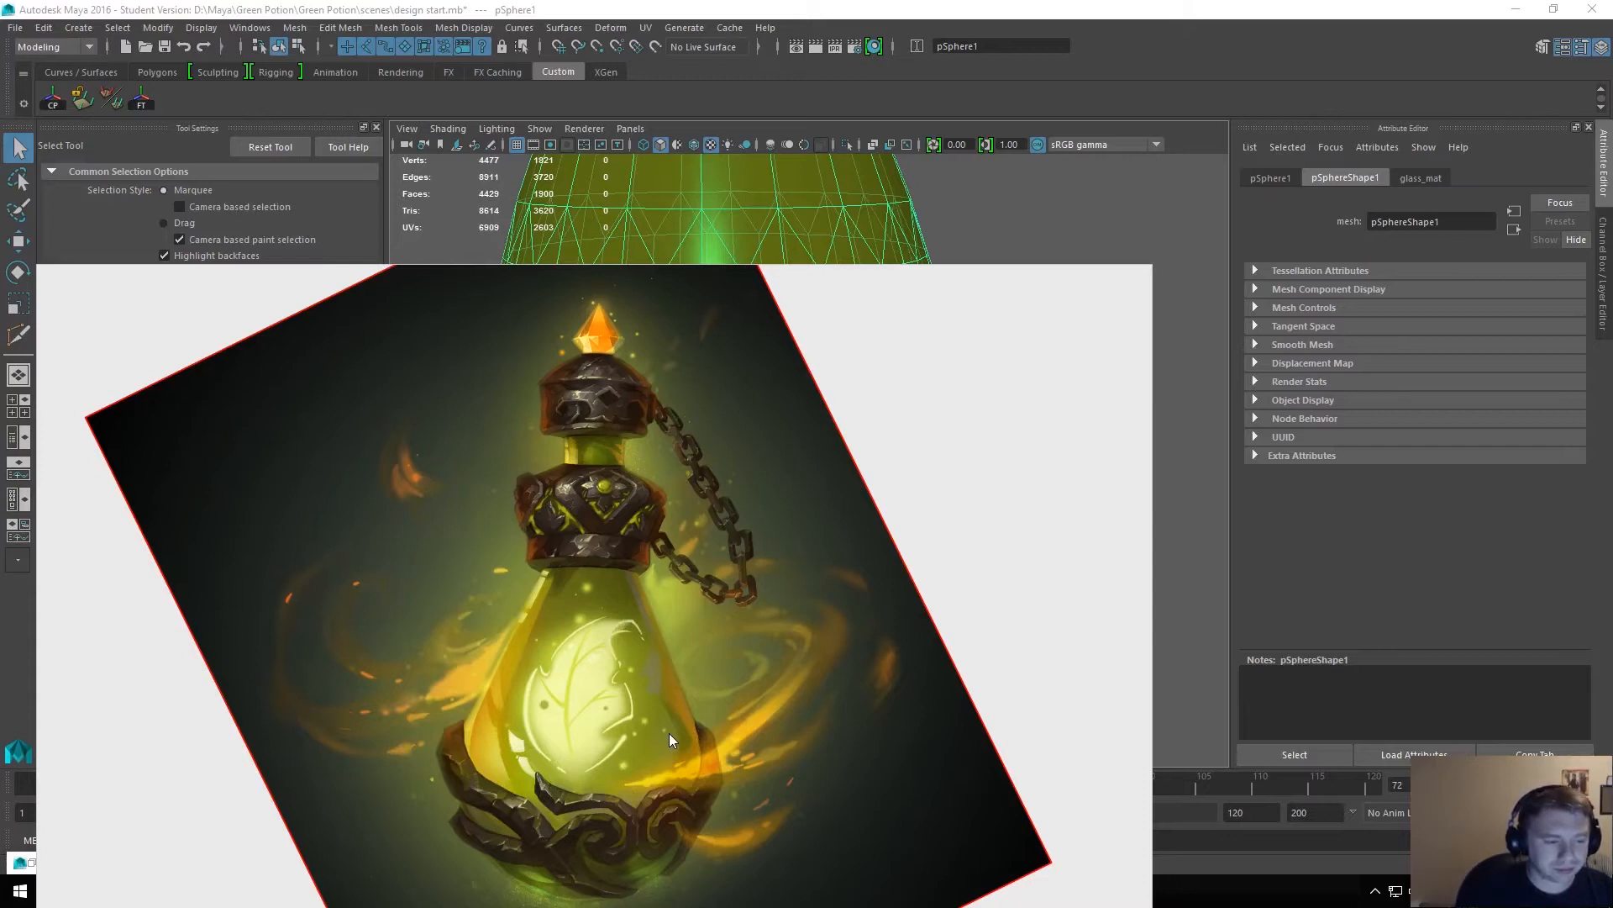
pyautogui.scroll(4, 604, 634)
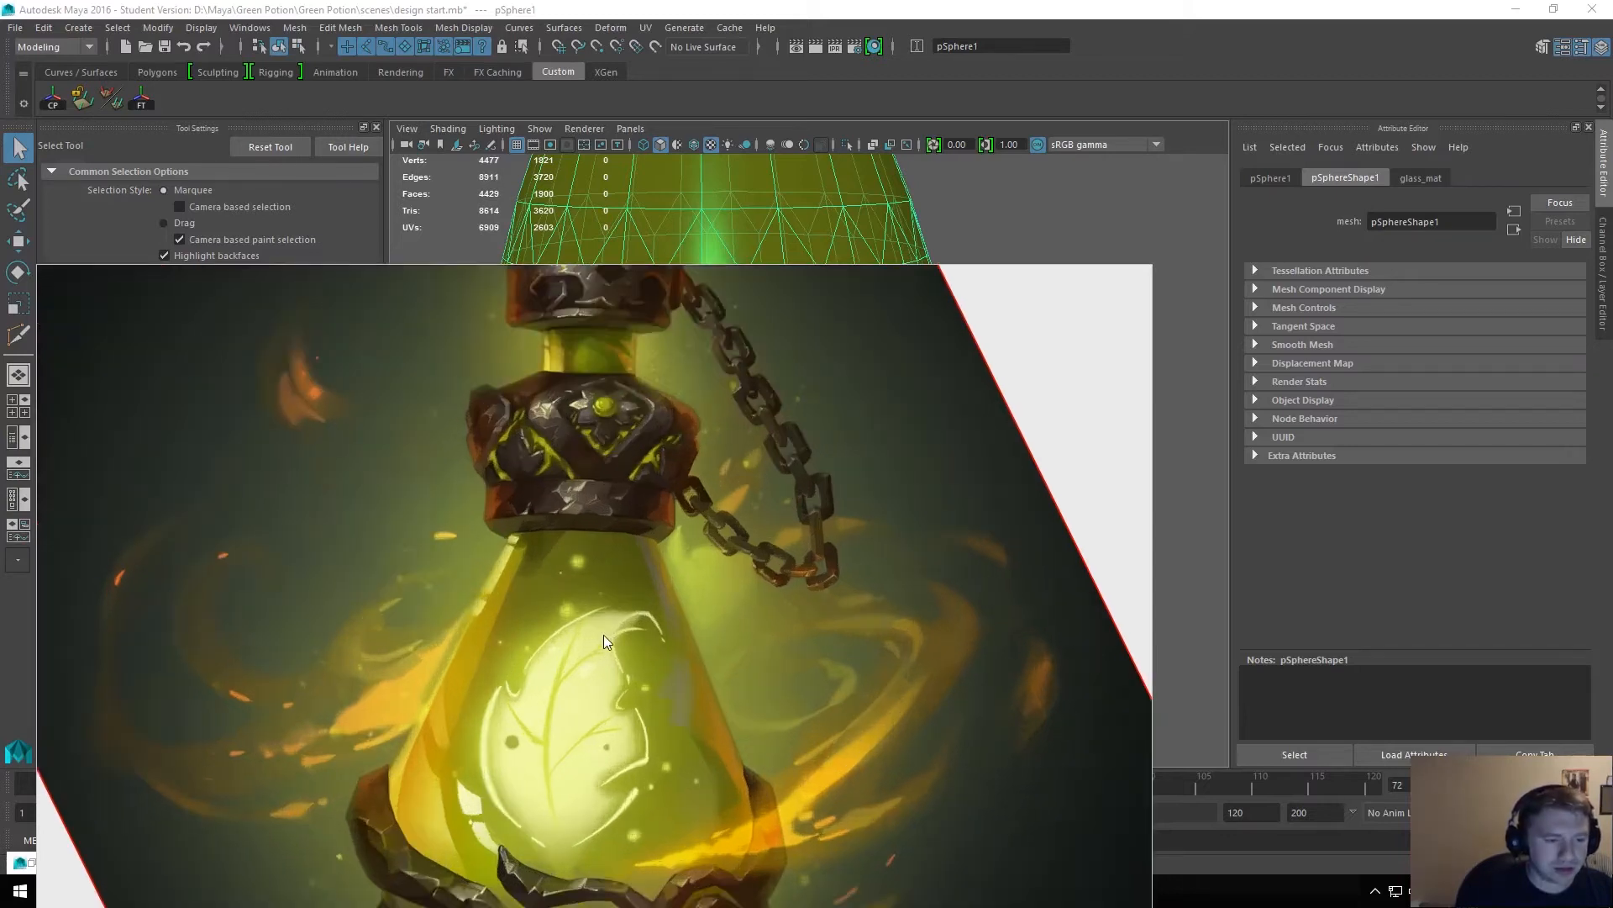
pyautogui.moveTo(647, 742); pyautogui.dragTo(648, 555)
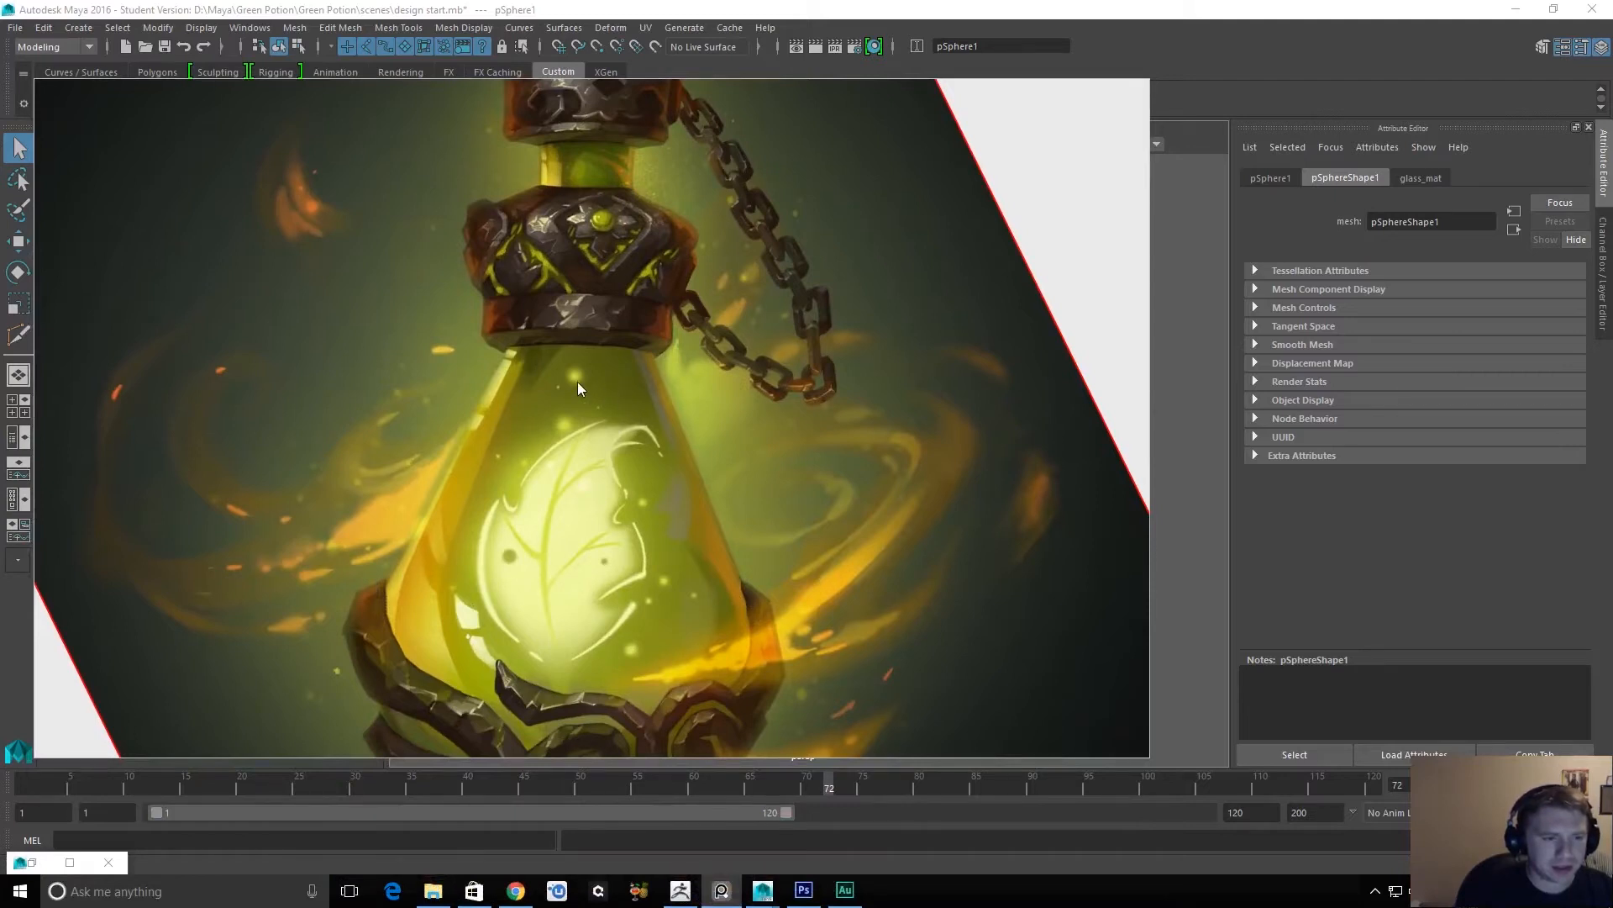
pyautogui.scroll(-8, 714, 587)
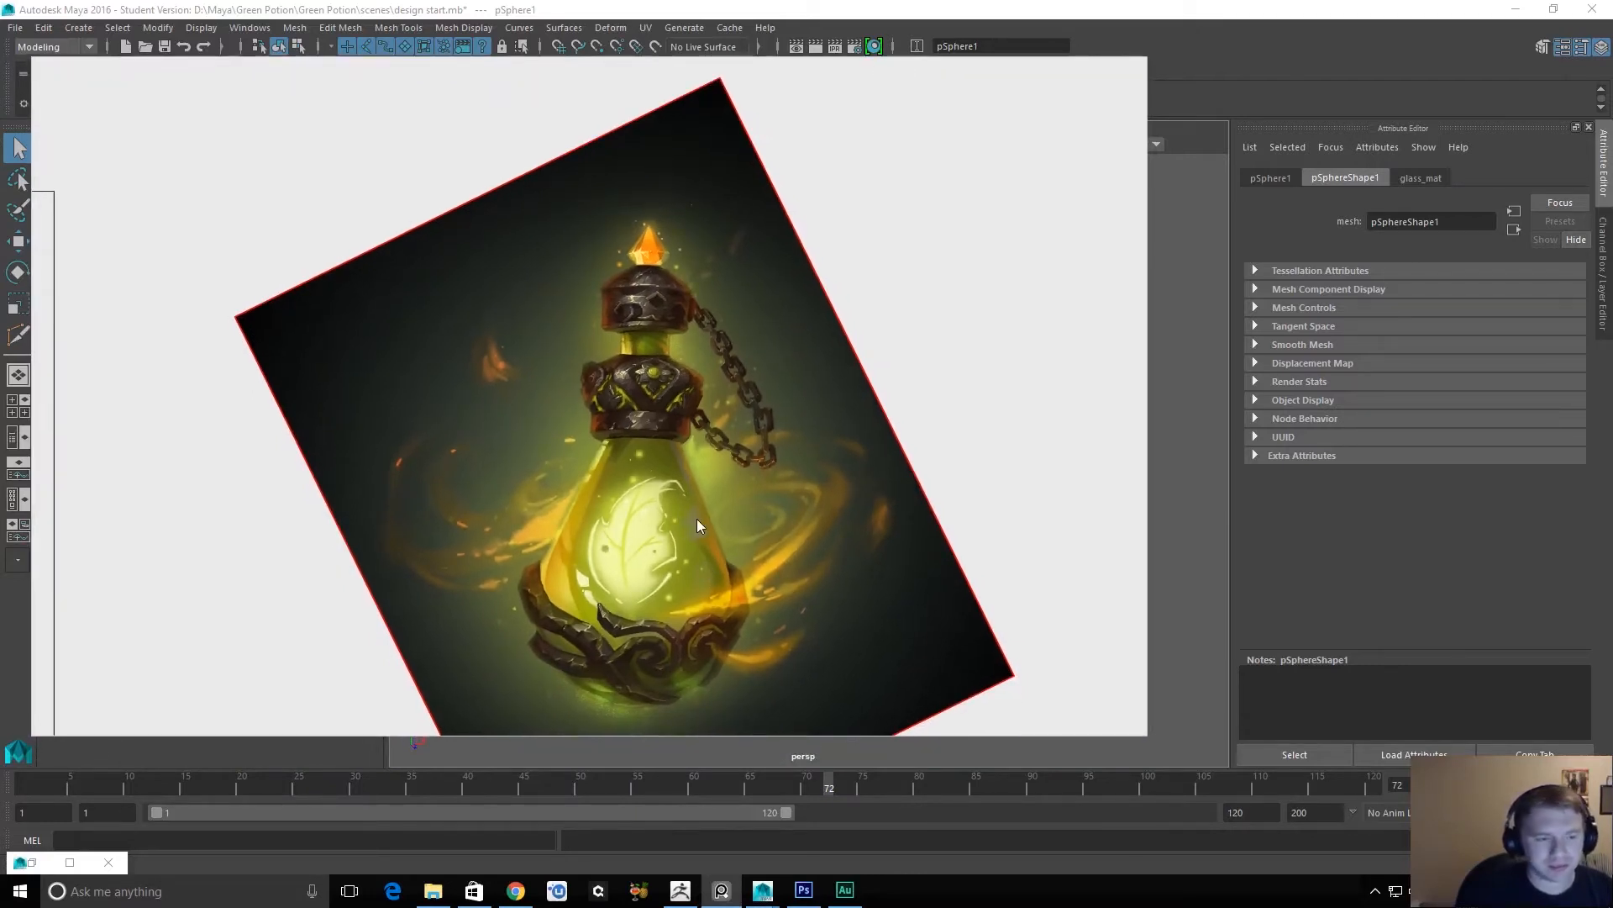
pyautogui.scroll(-2, 697, 518)
pyautogui.scroll(1, 697, 520)
pyautogui.scroll(-1, 695, 562)
pyautogui.scroll(2, 694, 562)
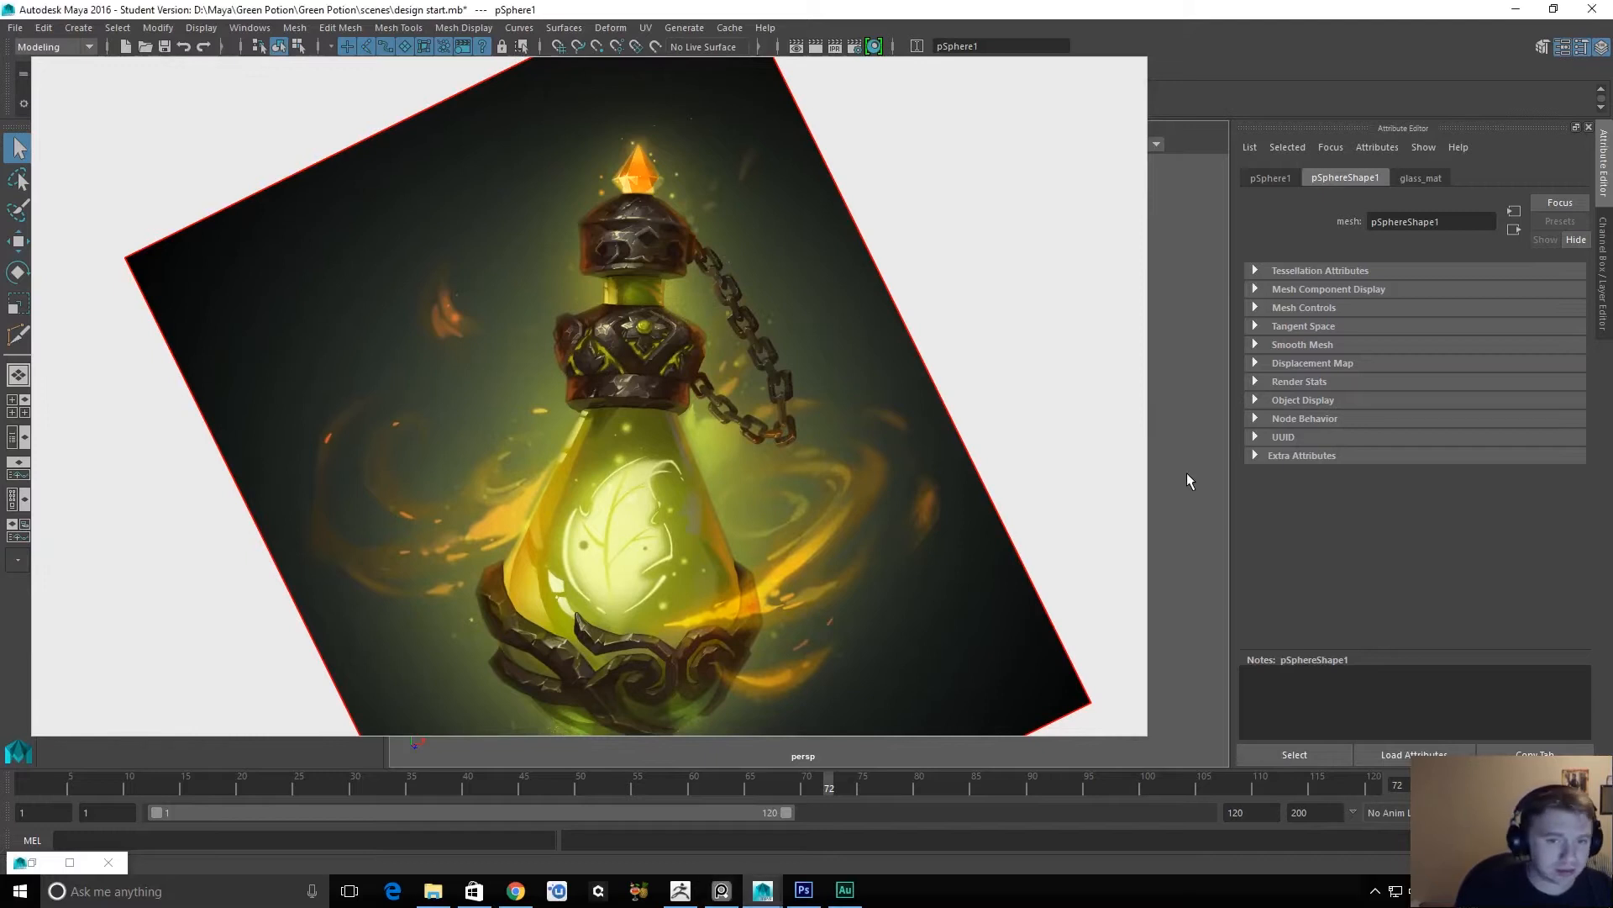
# Move the reference image off the bottle model and set the base color of glass_mat to black.
pyautogui.click(1054, 207)
pyautogui.moveTo(1051, 201); pyautogui.dragTo(962, 785, button='right')
pyautogui.keyDown('alt'); pyautogui.moveTo(1032, 555); pyautogui.dragTo(566, 493); pyautogui.keyUp('alt')
pyautogui.click(566, 492)
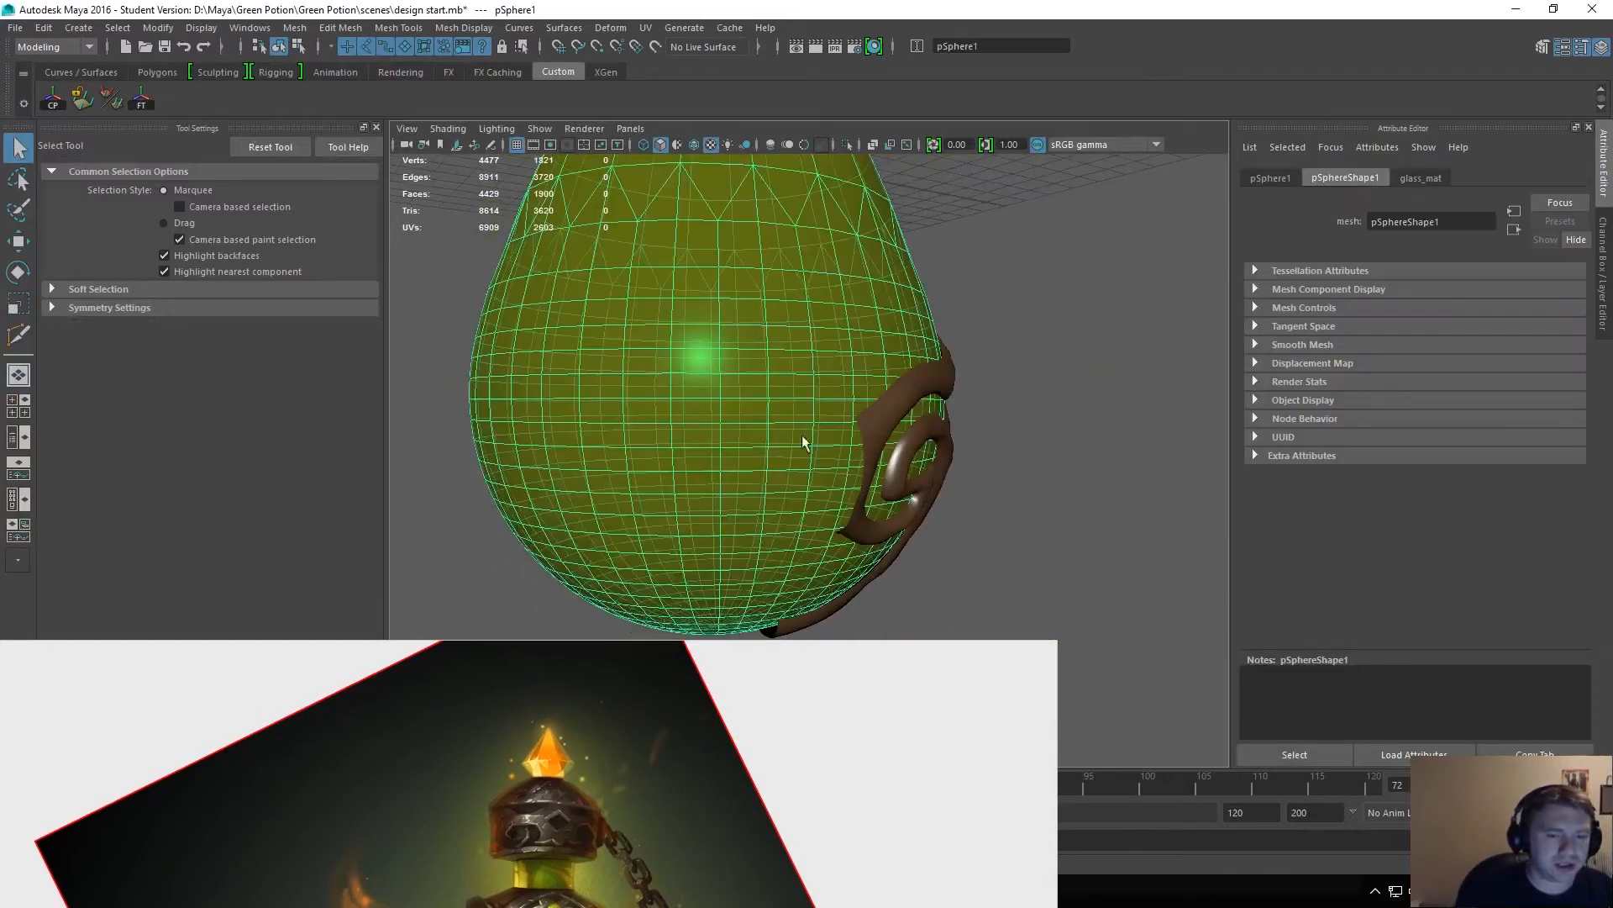
pyautogui.click(1421, 177)
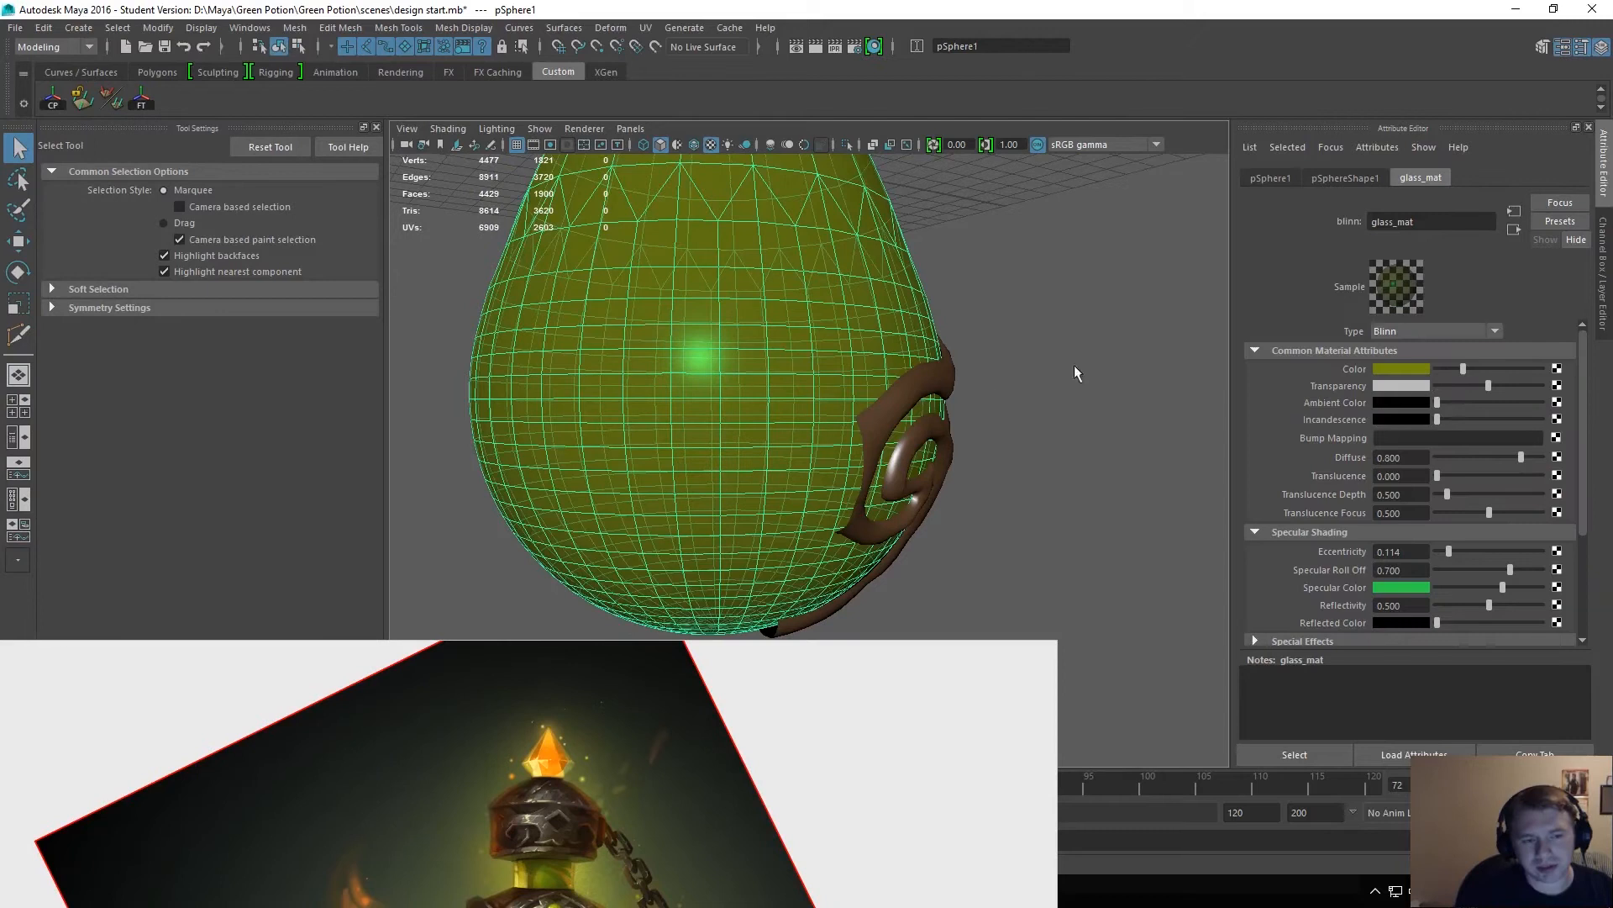
pyautogui.click(1415, 368)
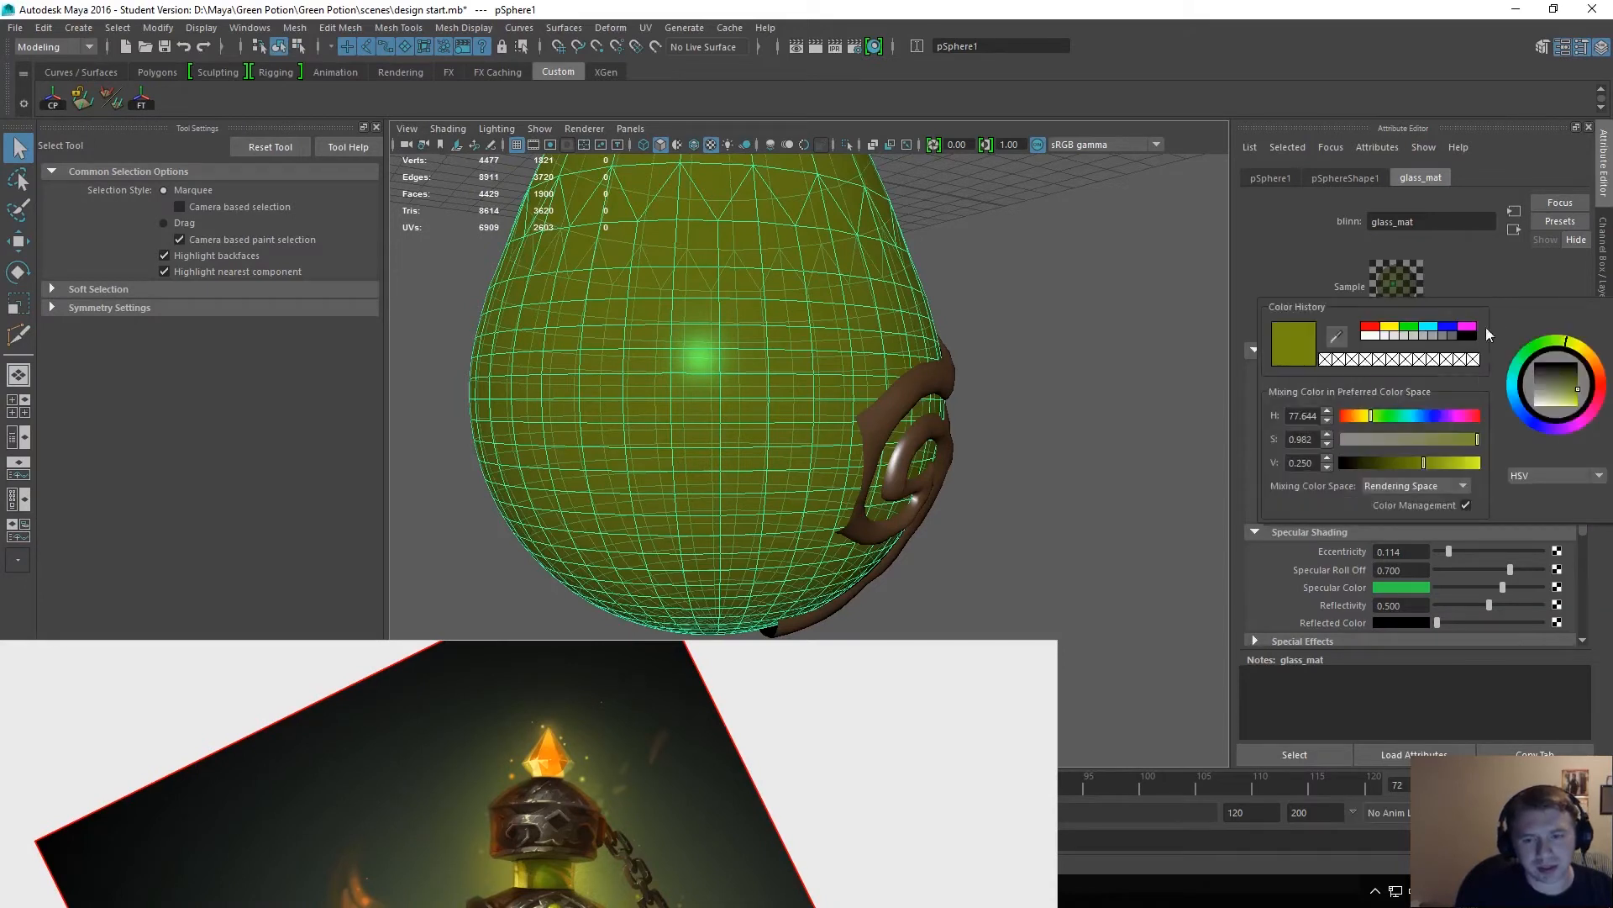
pyautogui.moveTo(1467, 368); pyautogui.dragTo(1385, 386)
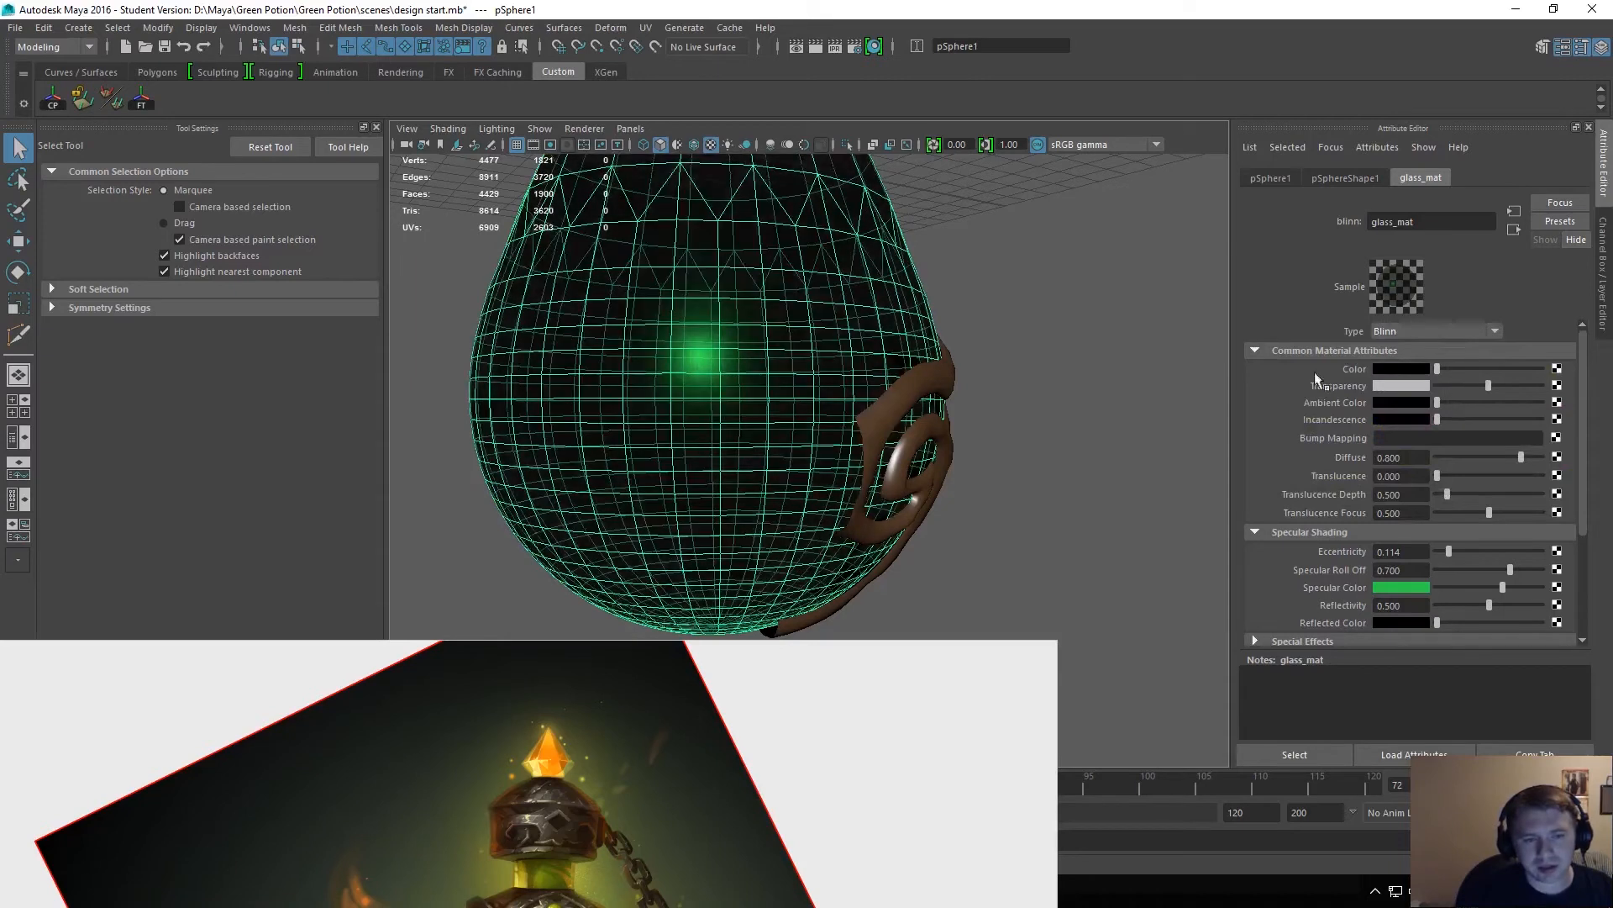
pyautogui.click(1105, 353)
# Set the bottle's glass_mat specular color to white and raise its transparency to nearly full.
pyautogui.click(781, 363)
pyautogui.moveTo(1459, 592); pyautogui.dragTo(1542, 586)
pyautogui.click(1403, 588)
pyautogui.keyDown('alt'); pyautogui.moveTo(1075, 447); pyautogui.dragTo(1030, 375); pyautogui.keyUp('alt')
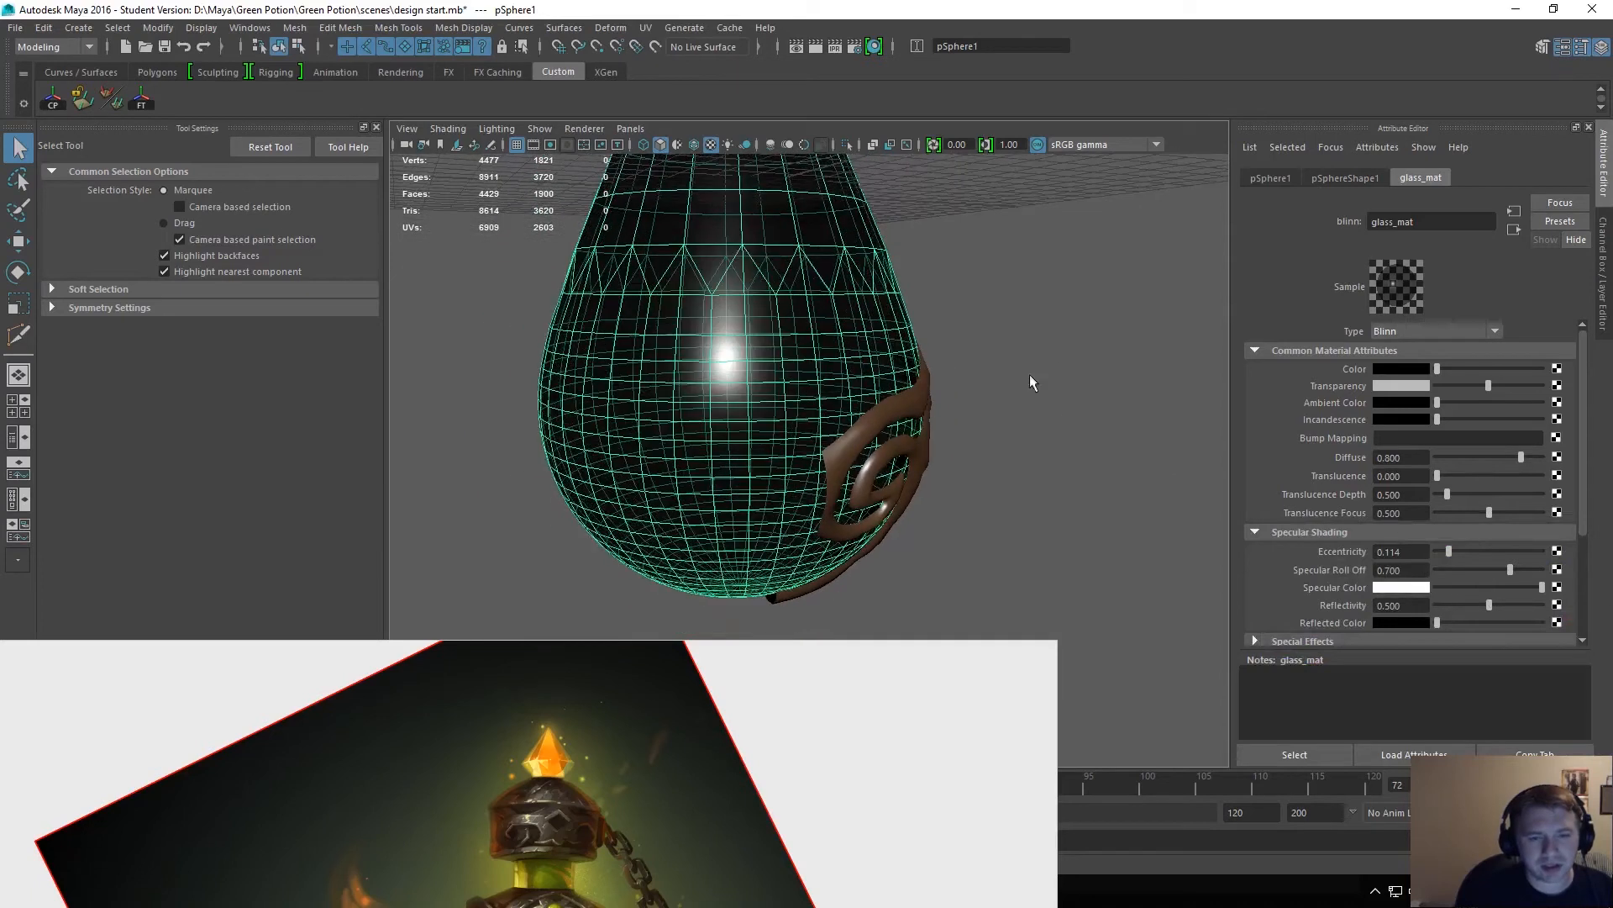
pyautogui.keyDown('alt'); pyautogui.moveTo(1162, 380); pyautogui.dragTo(871, 337); pyautogui.keyUp('alt')
pyautogui.click(1082, 407)
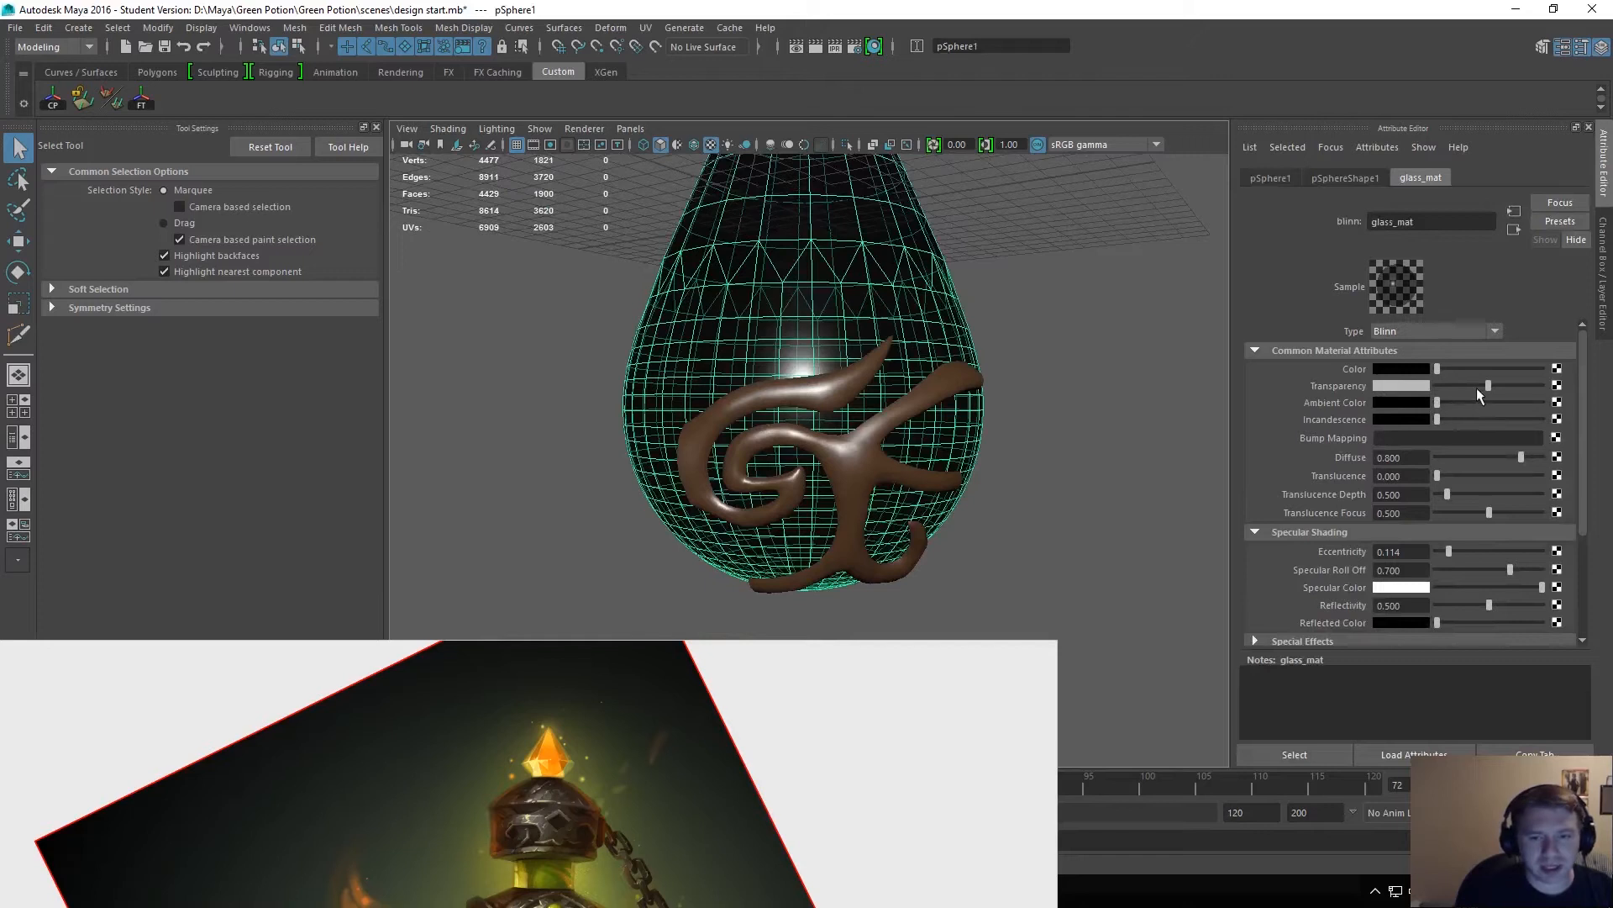
pyautogui.moveTo(1488, 385); pyautogui.dragTo(1532, 387)
pyautogui.click(1033, 328)
# Mirror the metal base ornament across -Z and then -X so it wraps around the whole bottle.
pyautogui.keyDown('alt'); pyautogui.moveTo(1034, 327); pyautogui.dragTo(916, 440); pyautogui.keyUp('alt')
pyautogui.click(916, 440)
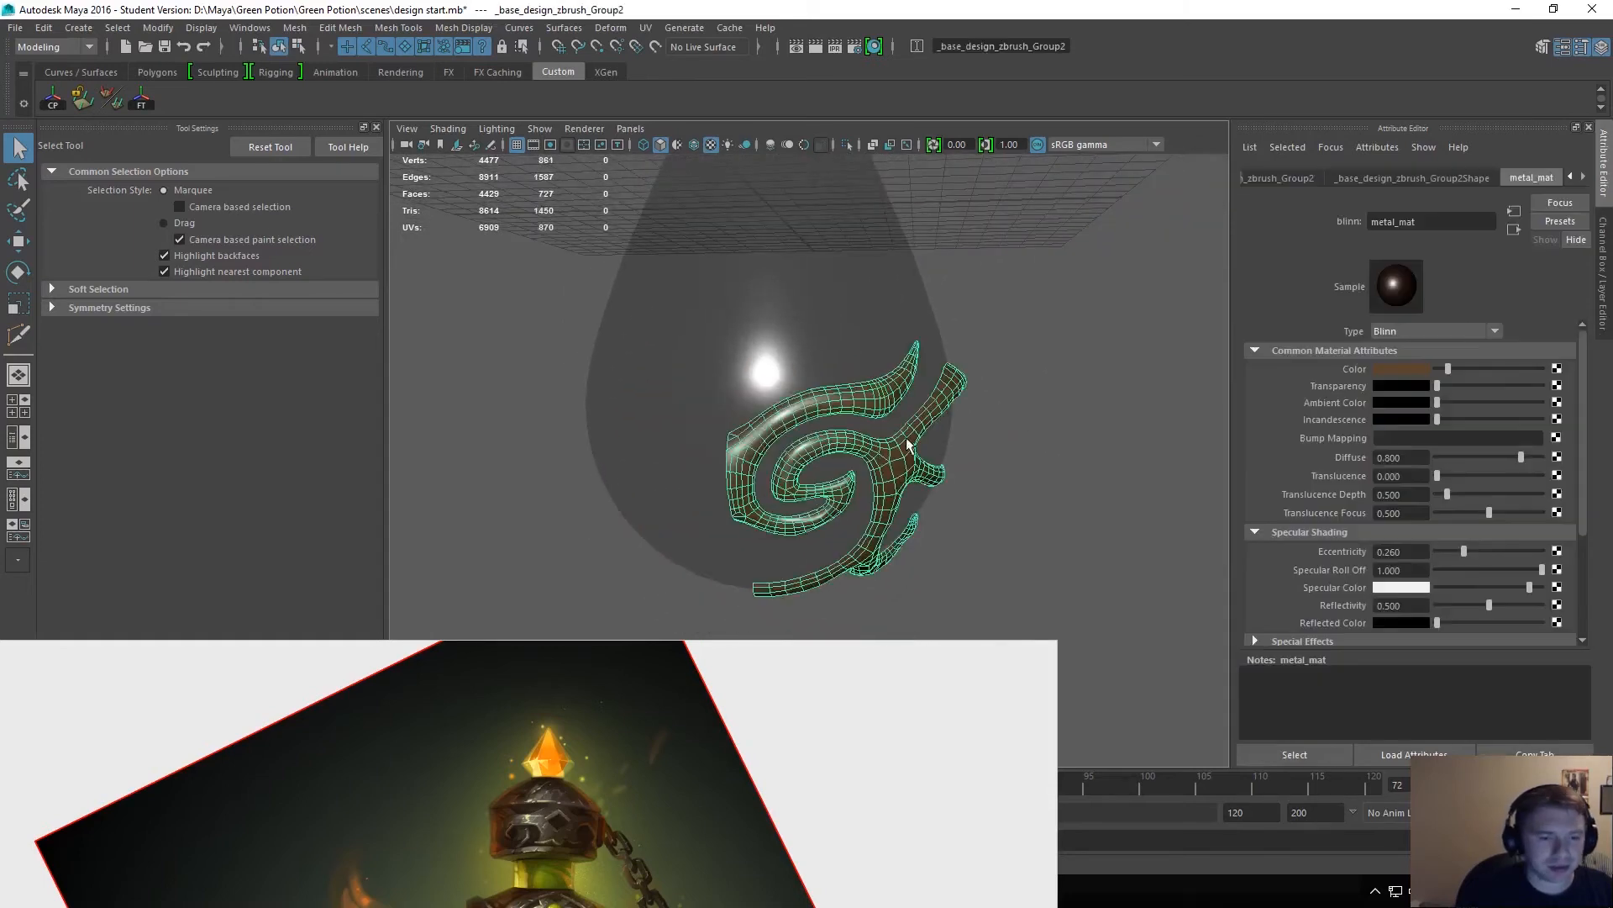
pyautogui.keyDown('shift'); pyautogui.rightClick(911, 443); pyautogui.keyUp('shift')
pyautogui.moveTo(907, 627)
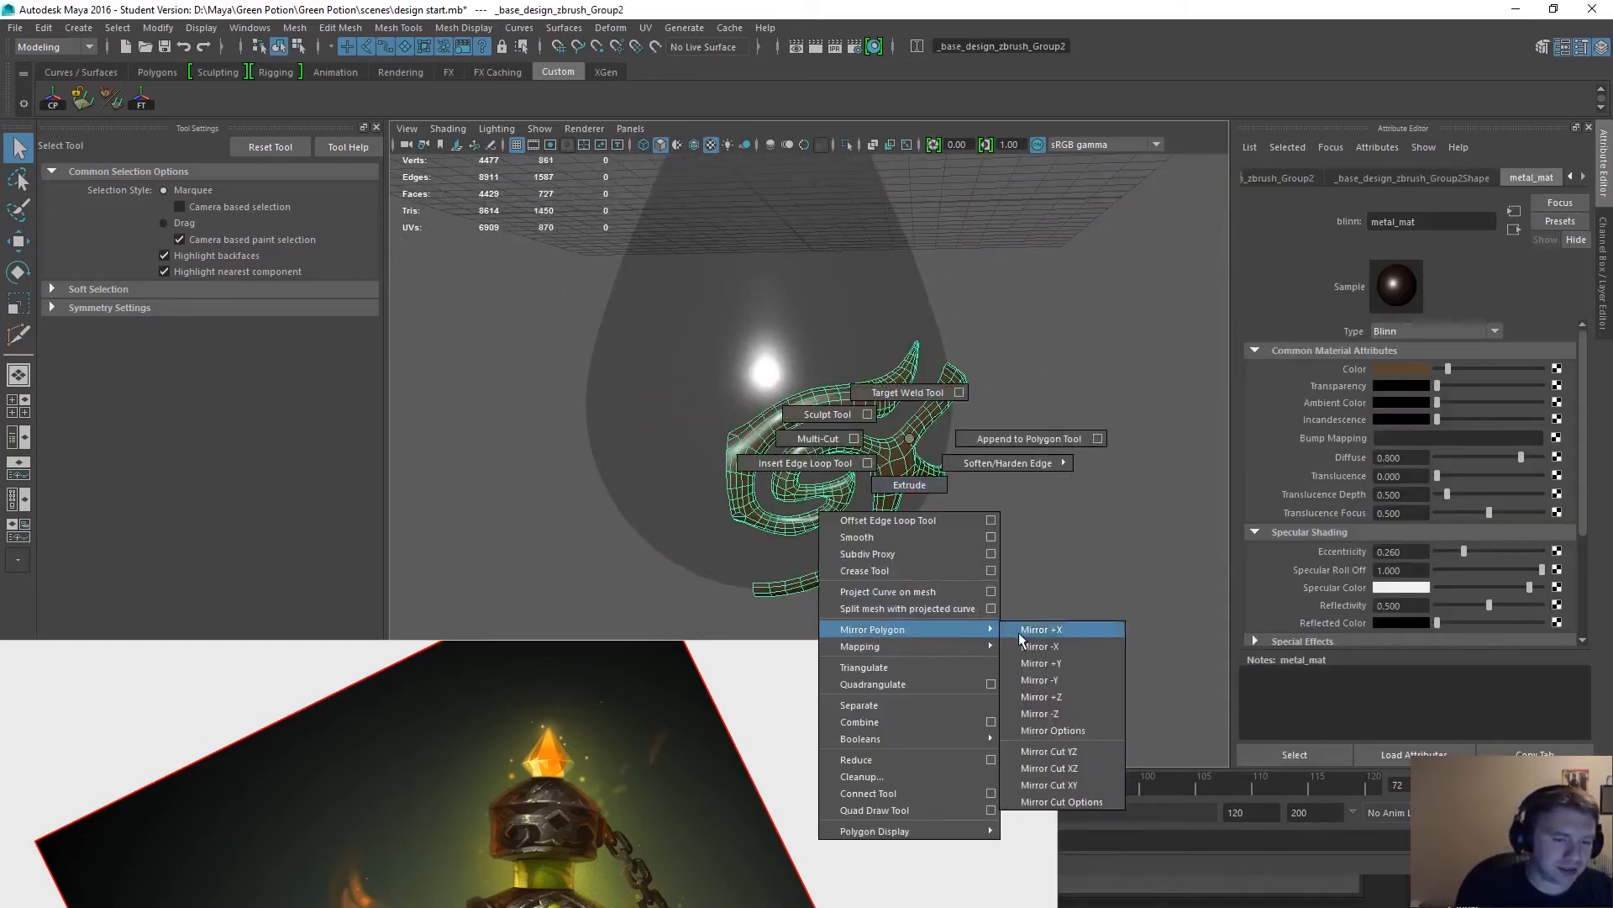
pyautogui.click(1058, 712)
pyautogui.keyDown('shift'); pyautogui.rightClick(931, 475); pyautogui.keyUp('shift')
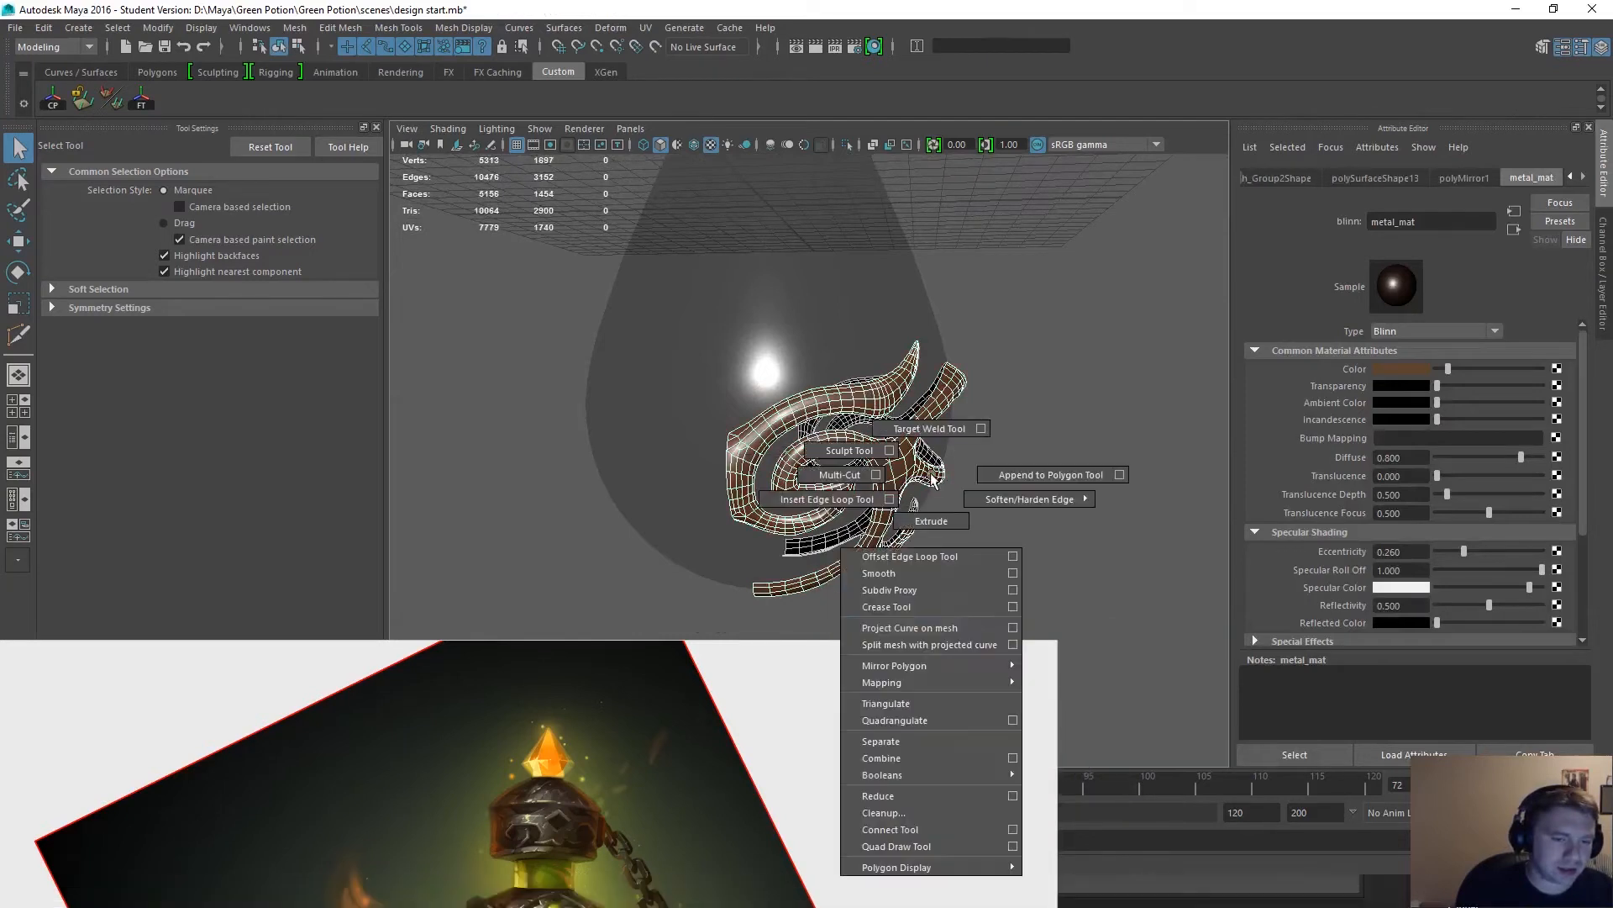
pyautogui.moveTo(973, 667)
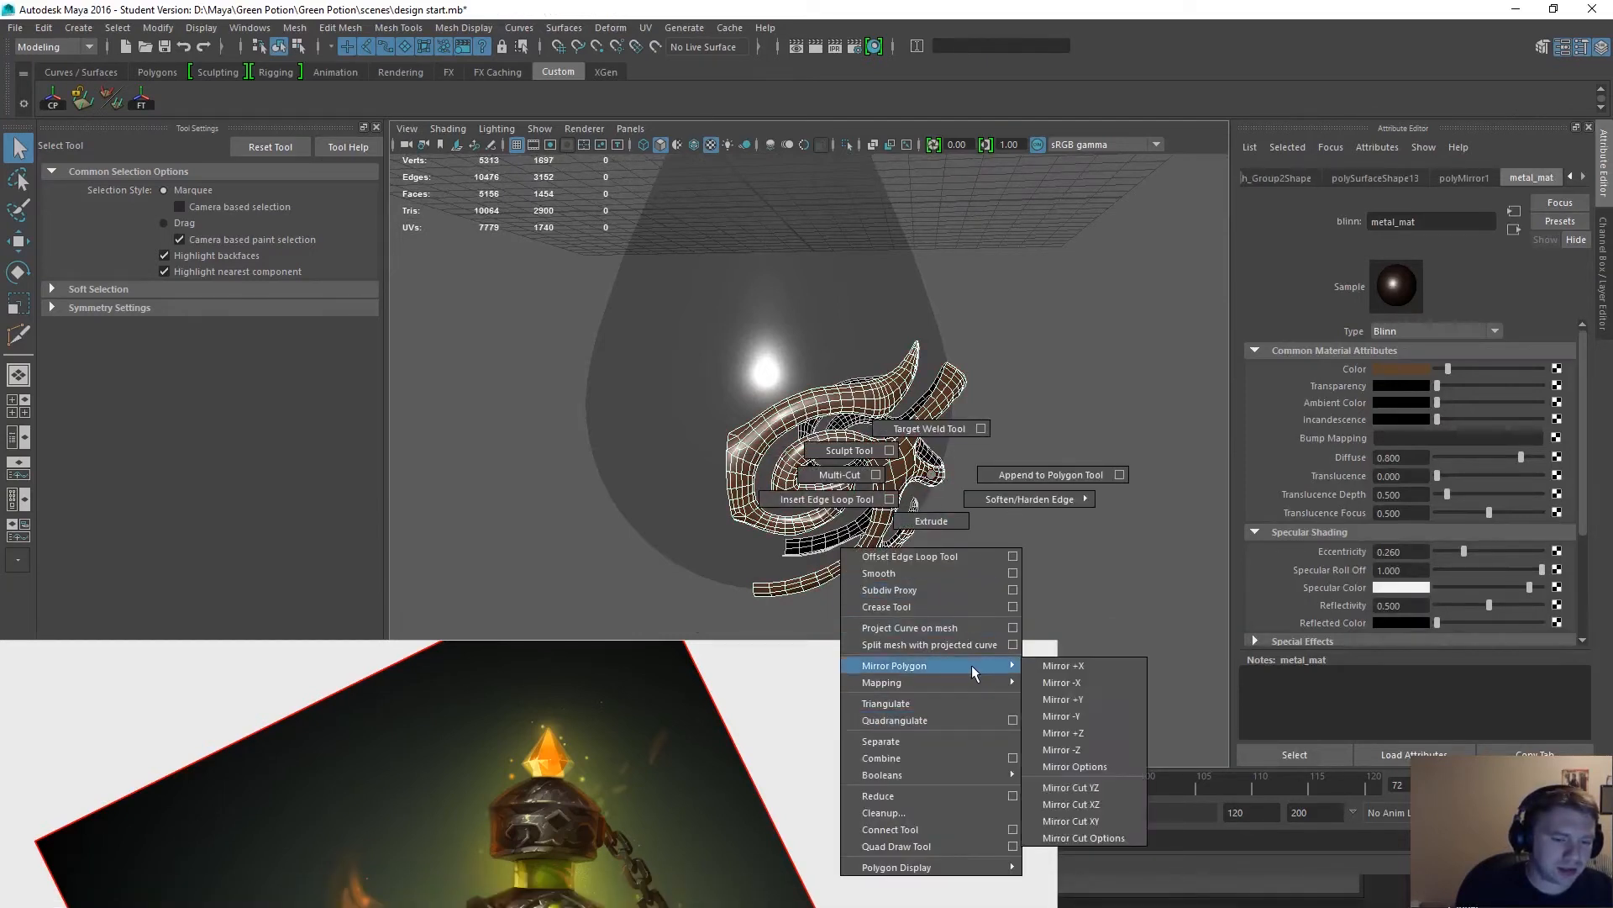
pyautogui.click(1073, 689)
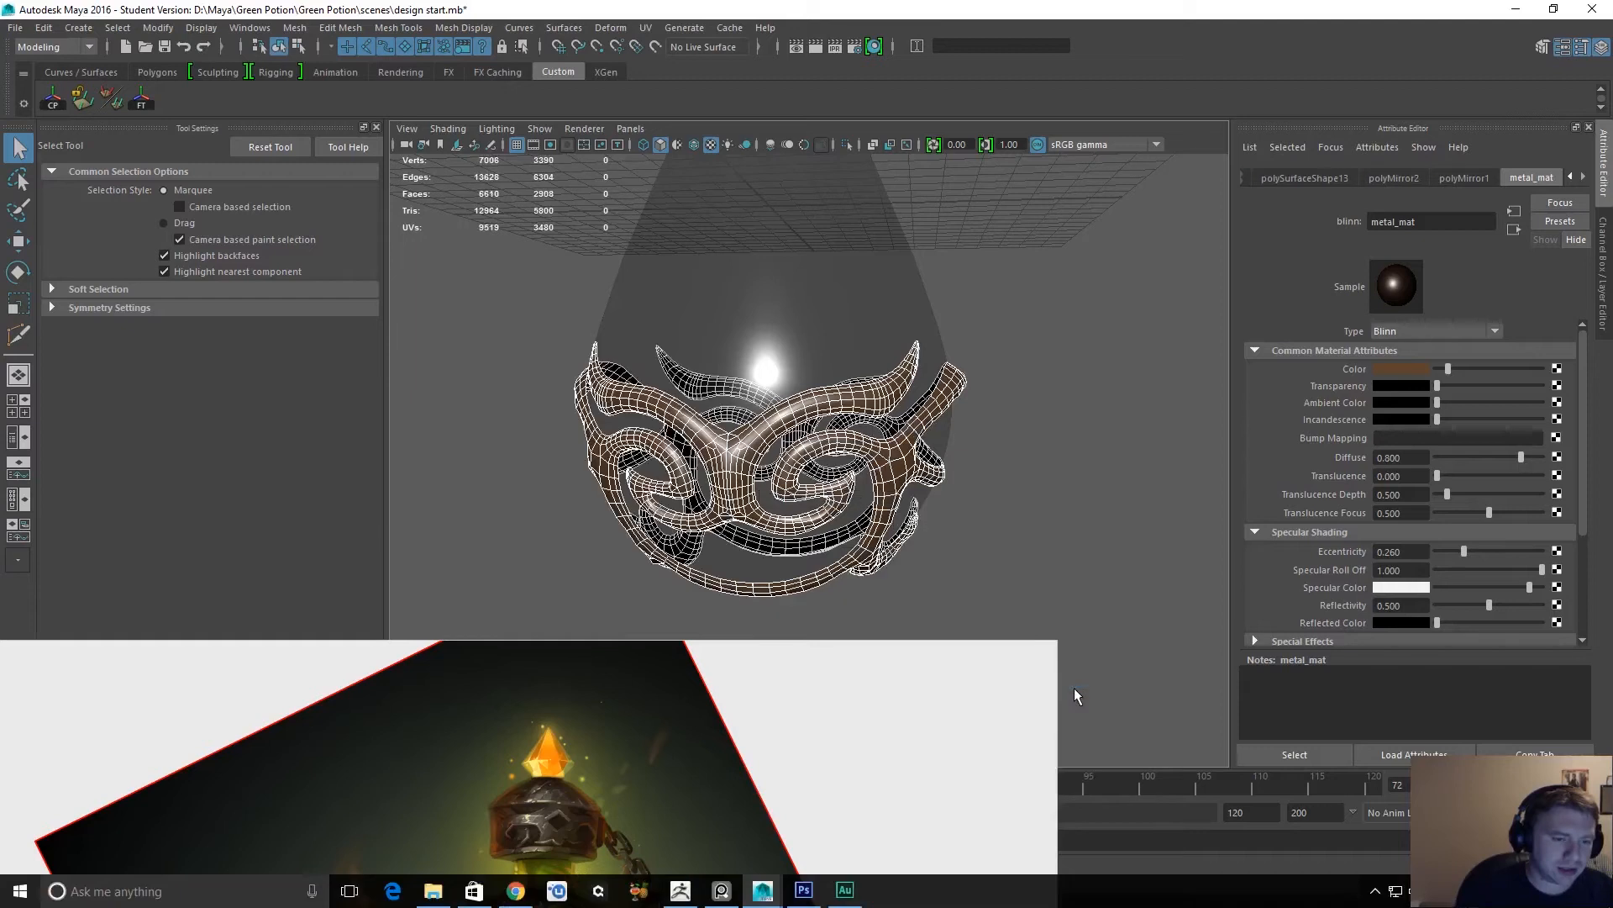
# Examine the center seam of the mirrored metal ornament and its fit around the bottle.
pyautogui.click(1006, 502)
pyautogui.keyDown('alt'); pyautogui.moveTo(1007, 501); pyautogui.dragTo(1456, 515); pyautogui.keyUp('alt')
pyautogui.keyDown('alt'); pyautogui.moveTo(1117, 414); pyautogui.dragTo(1059, 336, button='right'); pyautogui.keyUp('alt')
pyautogui.keyDown('alt'); pyautogui.moveTo(1059, 336); pyautogui.dragTo(904, 414); pyautogui.keyUp('alt')
pyautogui.keyDown('alt'); pyautogui.moveTo(839, 378); pyautogui.dragTo(928, 405, button='right'); pyautogui.keyUp('alt')
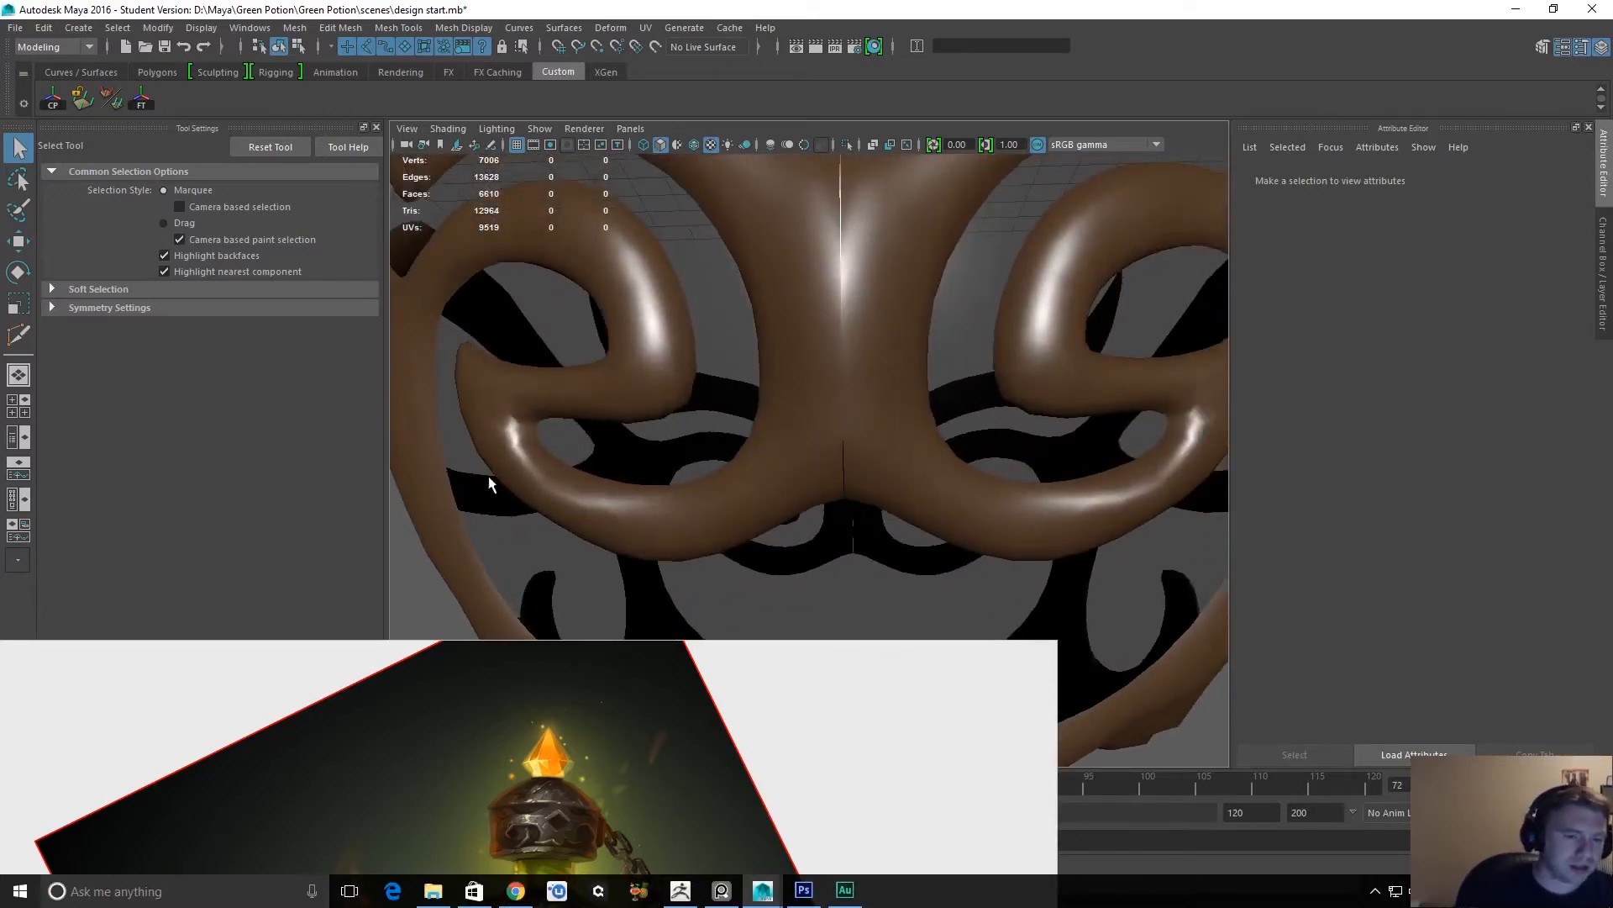
pyautogui.keyDown('alt'); pyautogui.moveTo(710, 454); pyautogui.dragTo(637, 378, button='right'); pyautogui.keyUp('alt')
pyautogui.keyDown('alt'); pyautogui.moveTo(836, 504); pyautogui.dragTo(891, 336, button='middle'); pyautogui.keyUp('alt')
pyautogui.keyDown('alt'); pyautogui.moveTo(904, 353); pyautogui.dragTo(850, 359, button='right'); pyautogui.keyUp('alt')
pyautogui.keyDown('alt'); pyautogui.moveTo(849, 360); pyautogui.dragTo(793, 260); pyautogui.keyUp('alt')
# Enable multisample anti-aliasing and wireframe on shaded in the perspective viewport, leaving the bottle deselected.
pyautogui.click(845, 325)
pyautogui.keyDown('alt'); pyautogui.moveTo(845, 324); pyautogui.dragTo(916, 154); pyautogui.keyUp('alt')
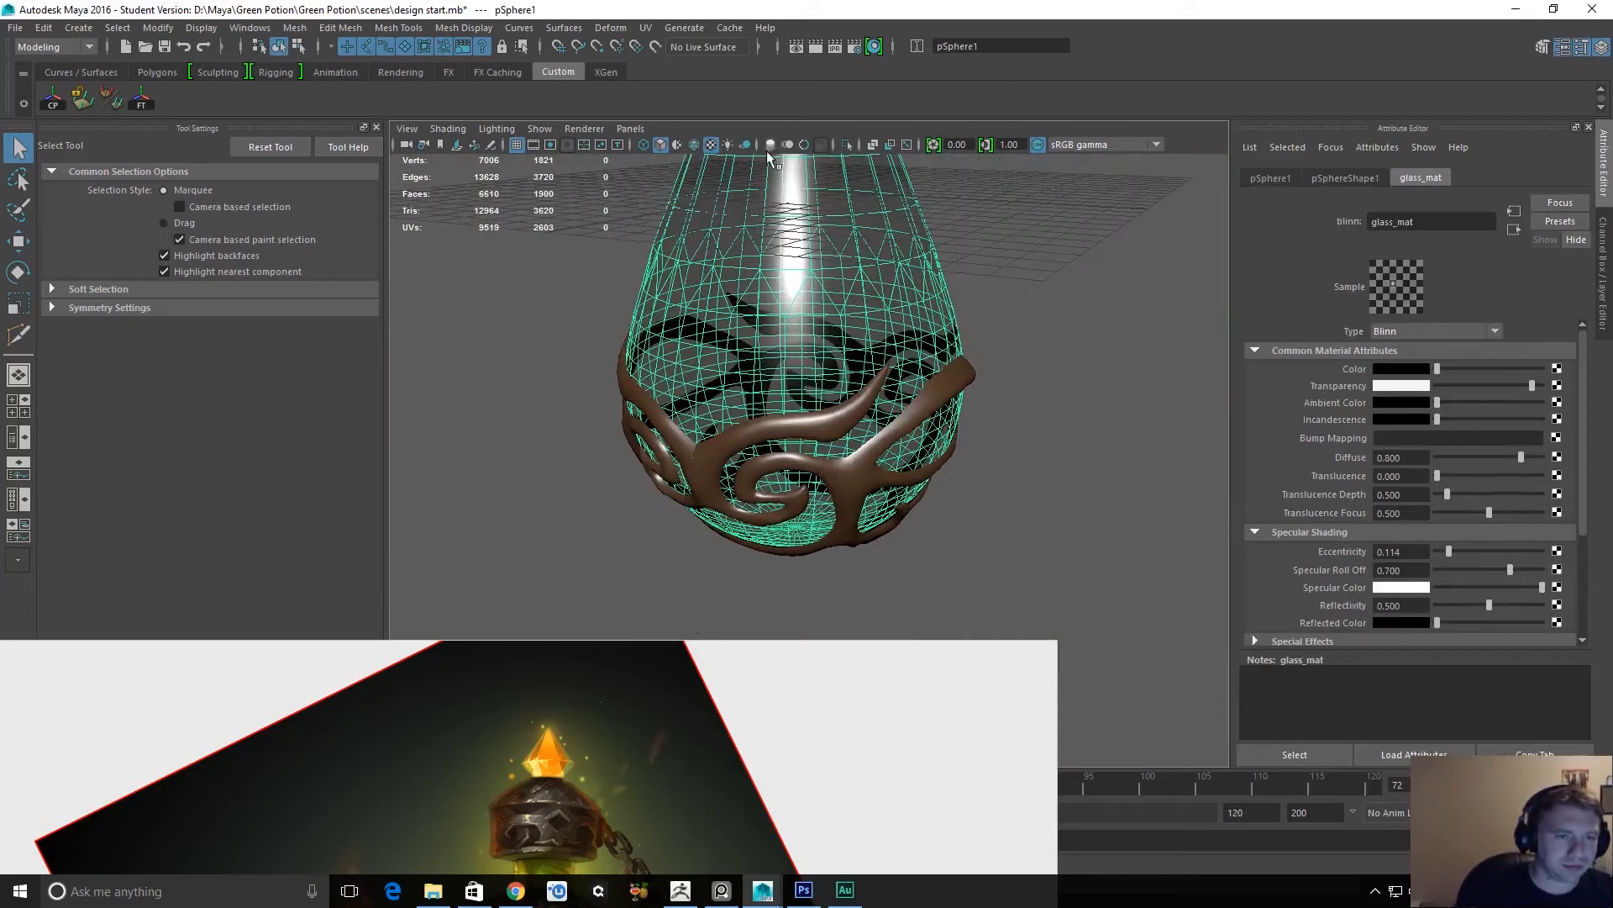
pyautogui.click(803, 145)
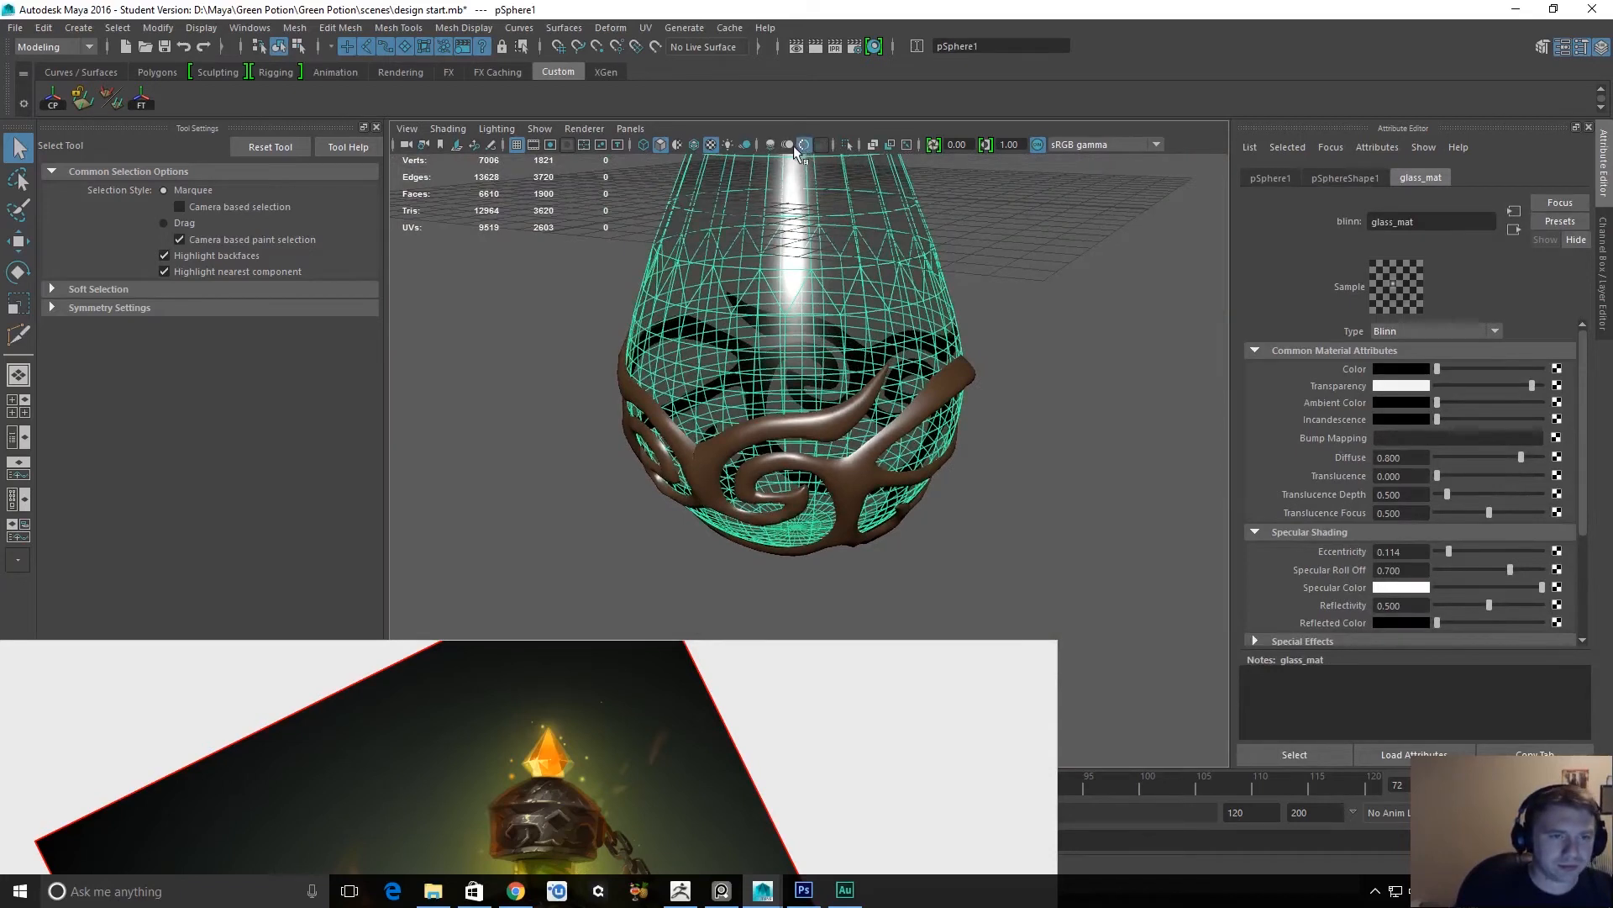
pyautogui.click(695, 145)
pyautogui.click(985, 241)
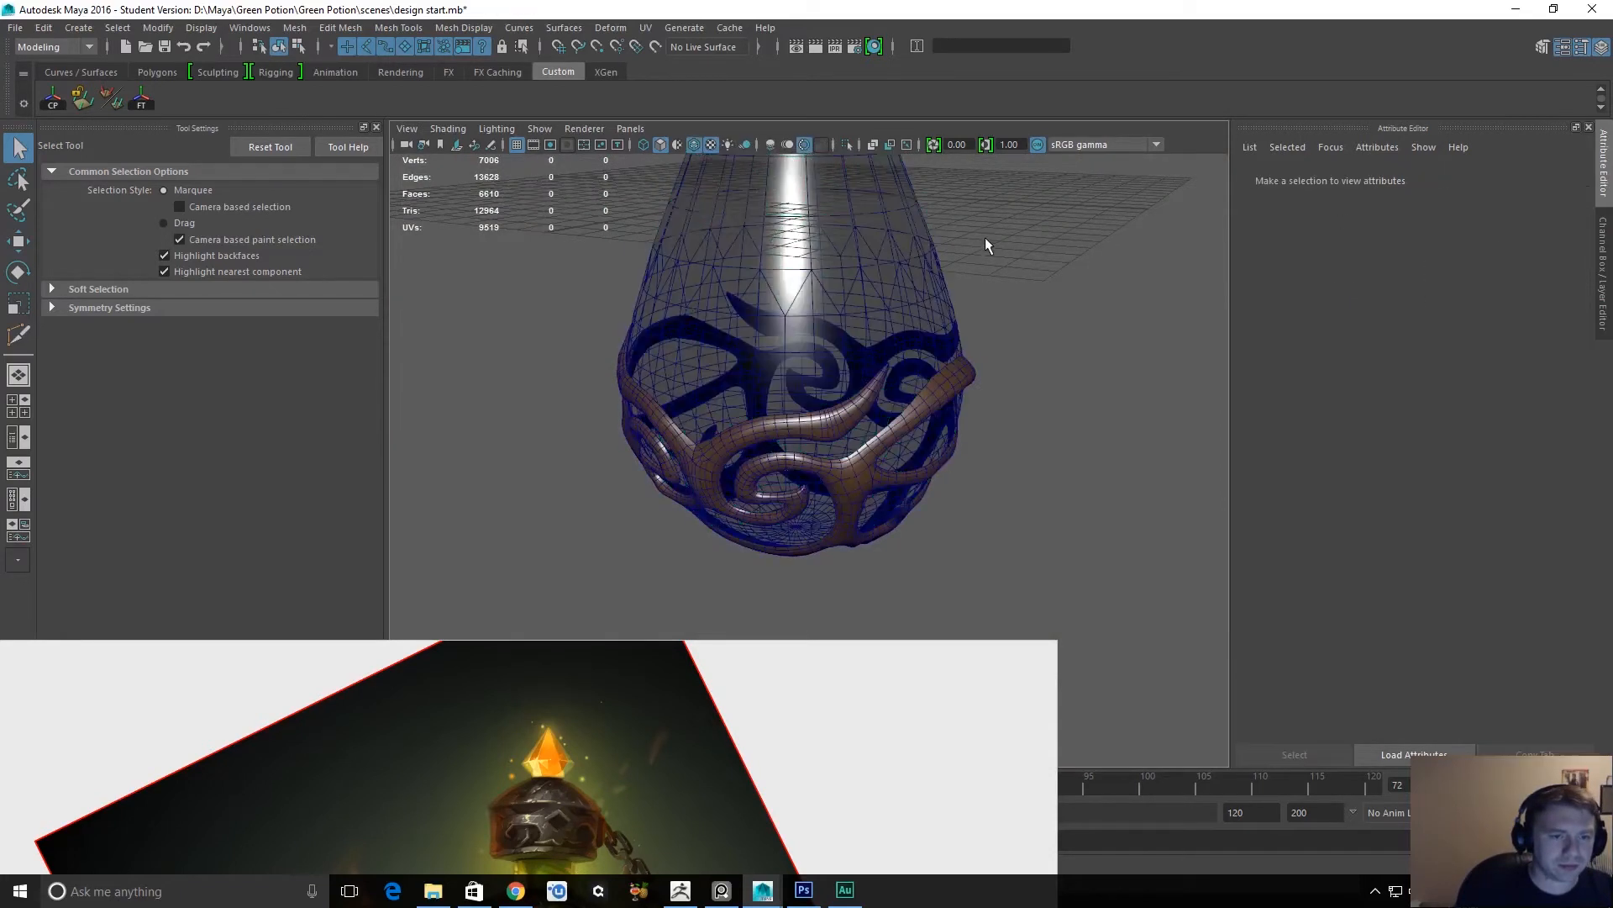
pyautogui.keyDown('alt'); pyautogui.moveTo(1010, 413); pyautogui.dragTo(927, 395); pyautogui.keyUp('alt')
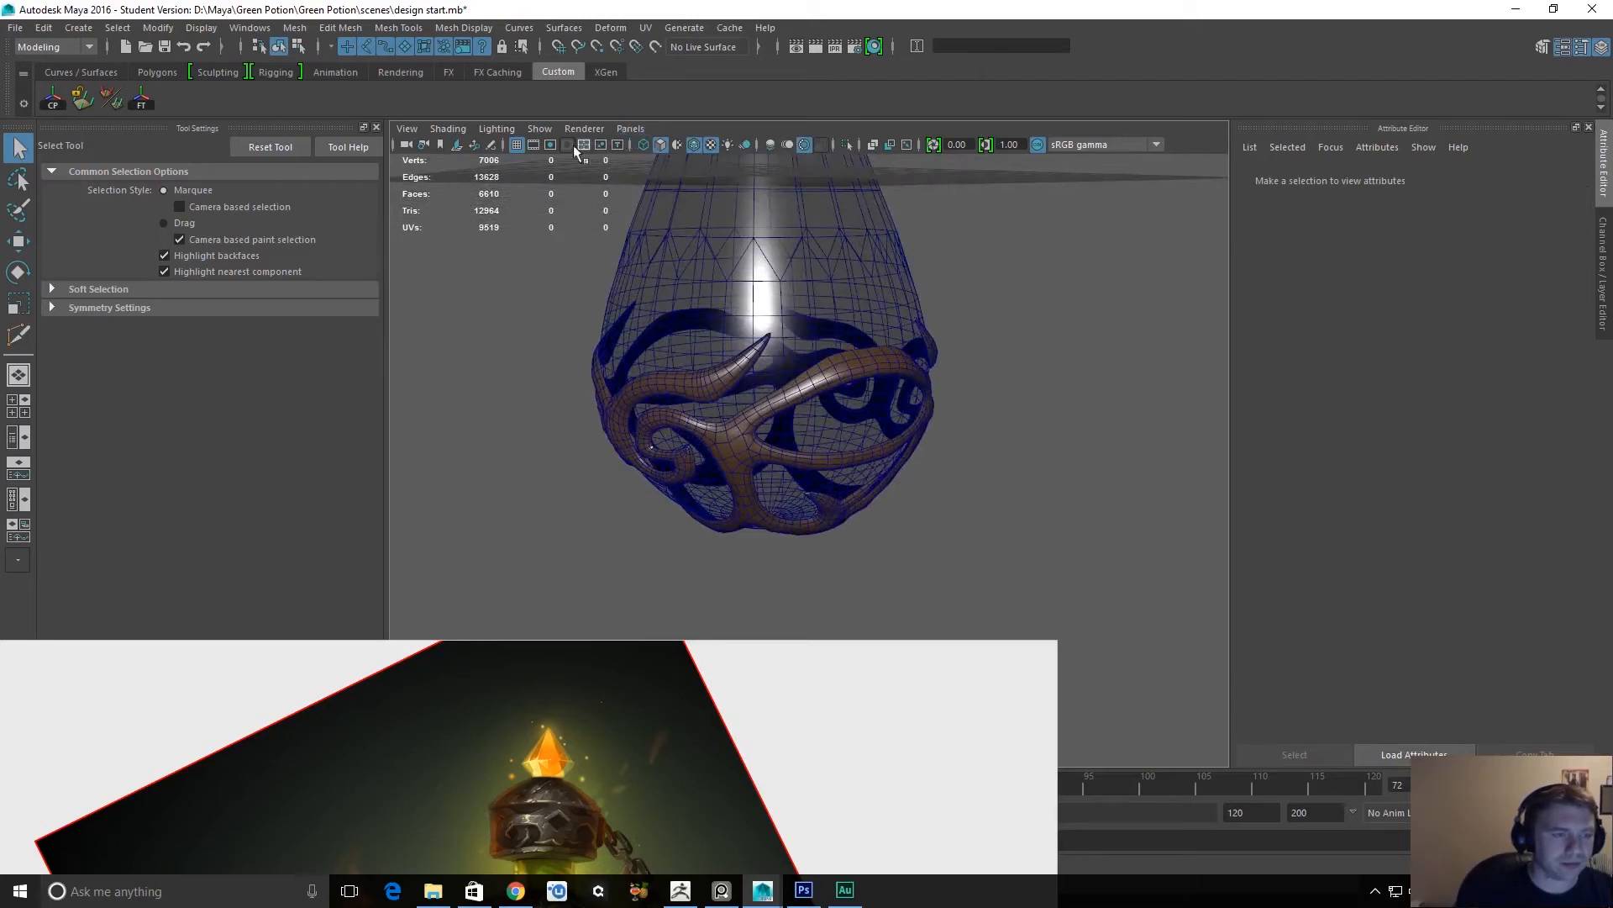
pyautogui.keyDown('alt'); pyautogui.moveTo(986, 280); pyautogui.dragTo(934, 318); pyautogui.keyUp('alt')
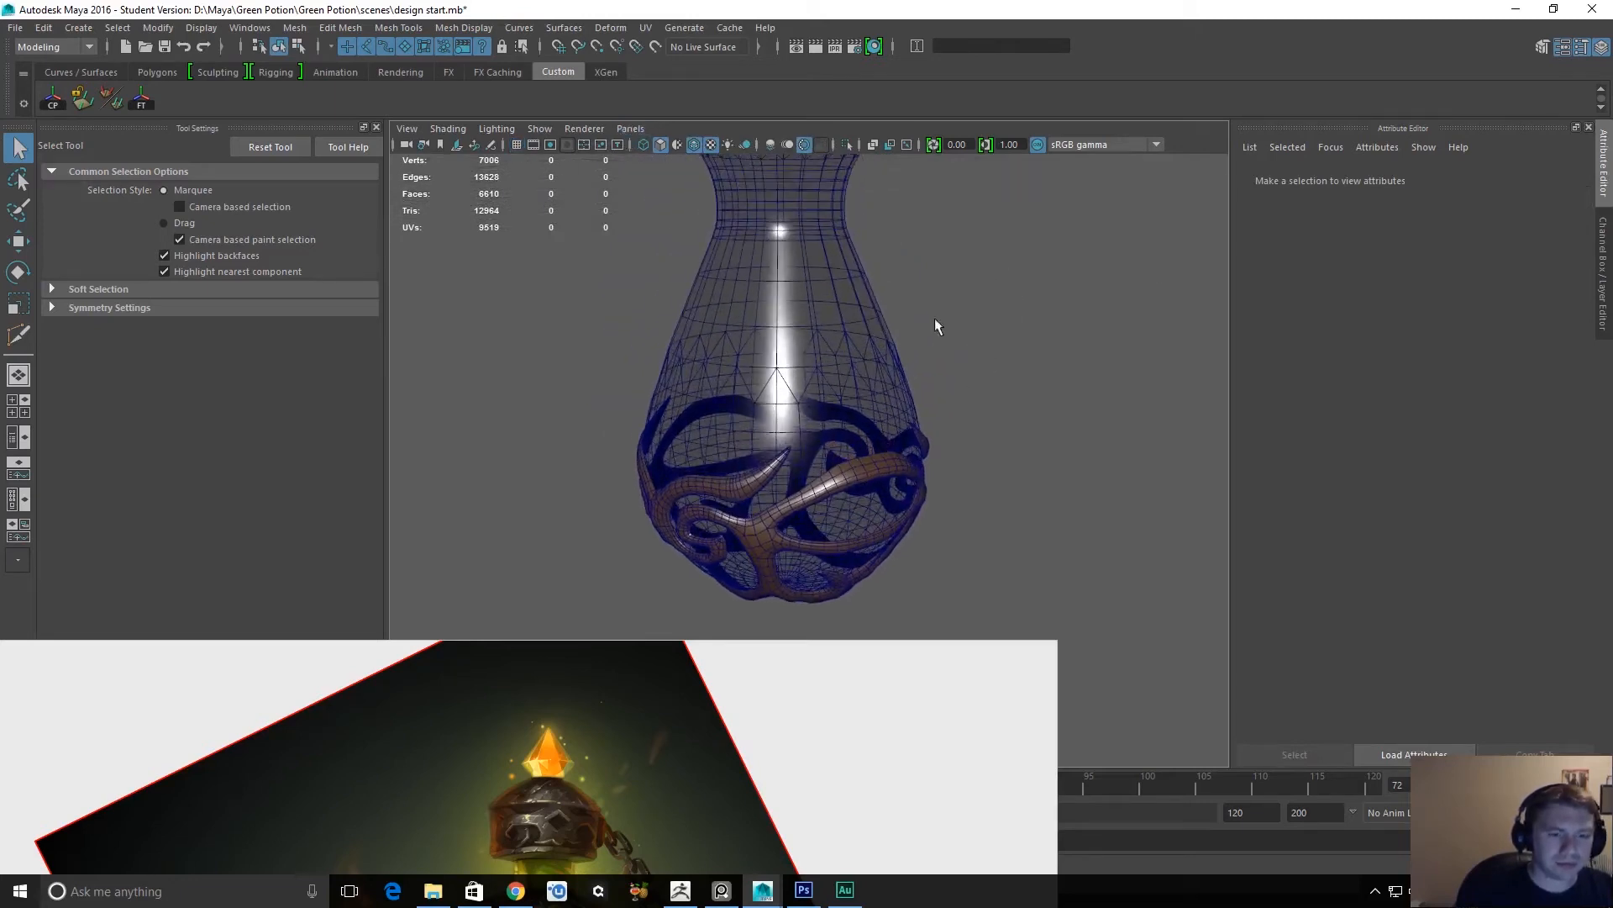
# Select the glass bottle and display the attributes of its glass_mat material.
pyautogui.click(1598, 279)
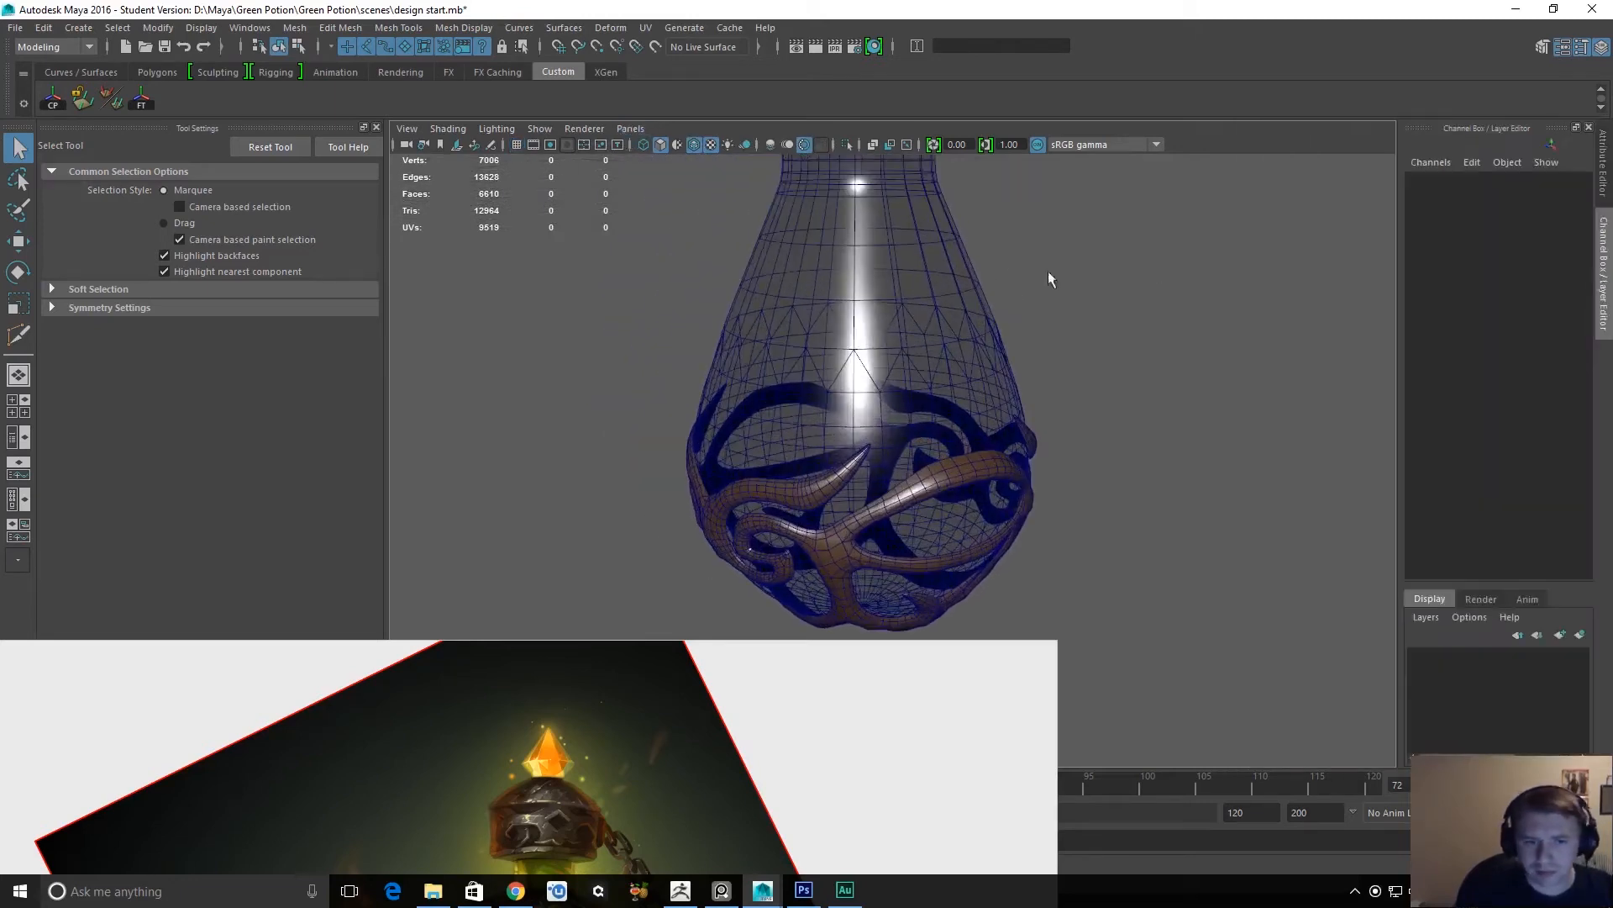
pyautogui.click(975, 294)
pyautogui.click(1604, 180)
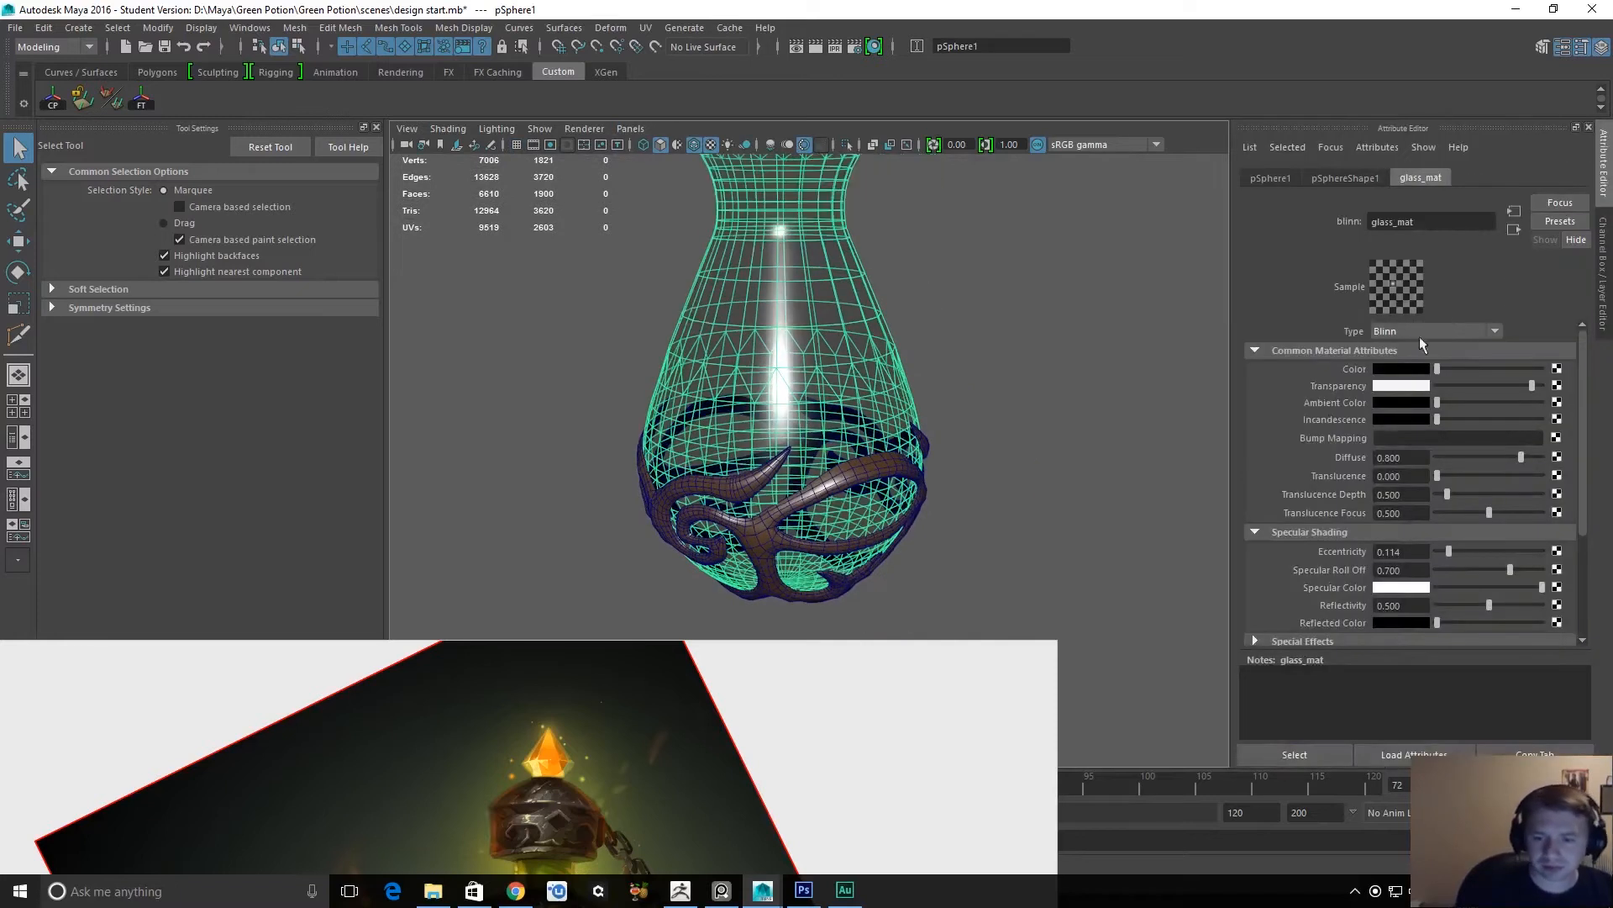
# Set glass_mat's eccentricity to 0.065, specular roll off to 0.805 and reflectivity to 0.366, leaving the bottle deselected.
pyautogui.moveTo(1488, 605); pyautogui.dragTo(1444, 547)
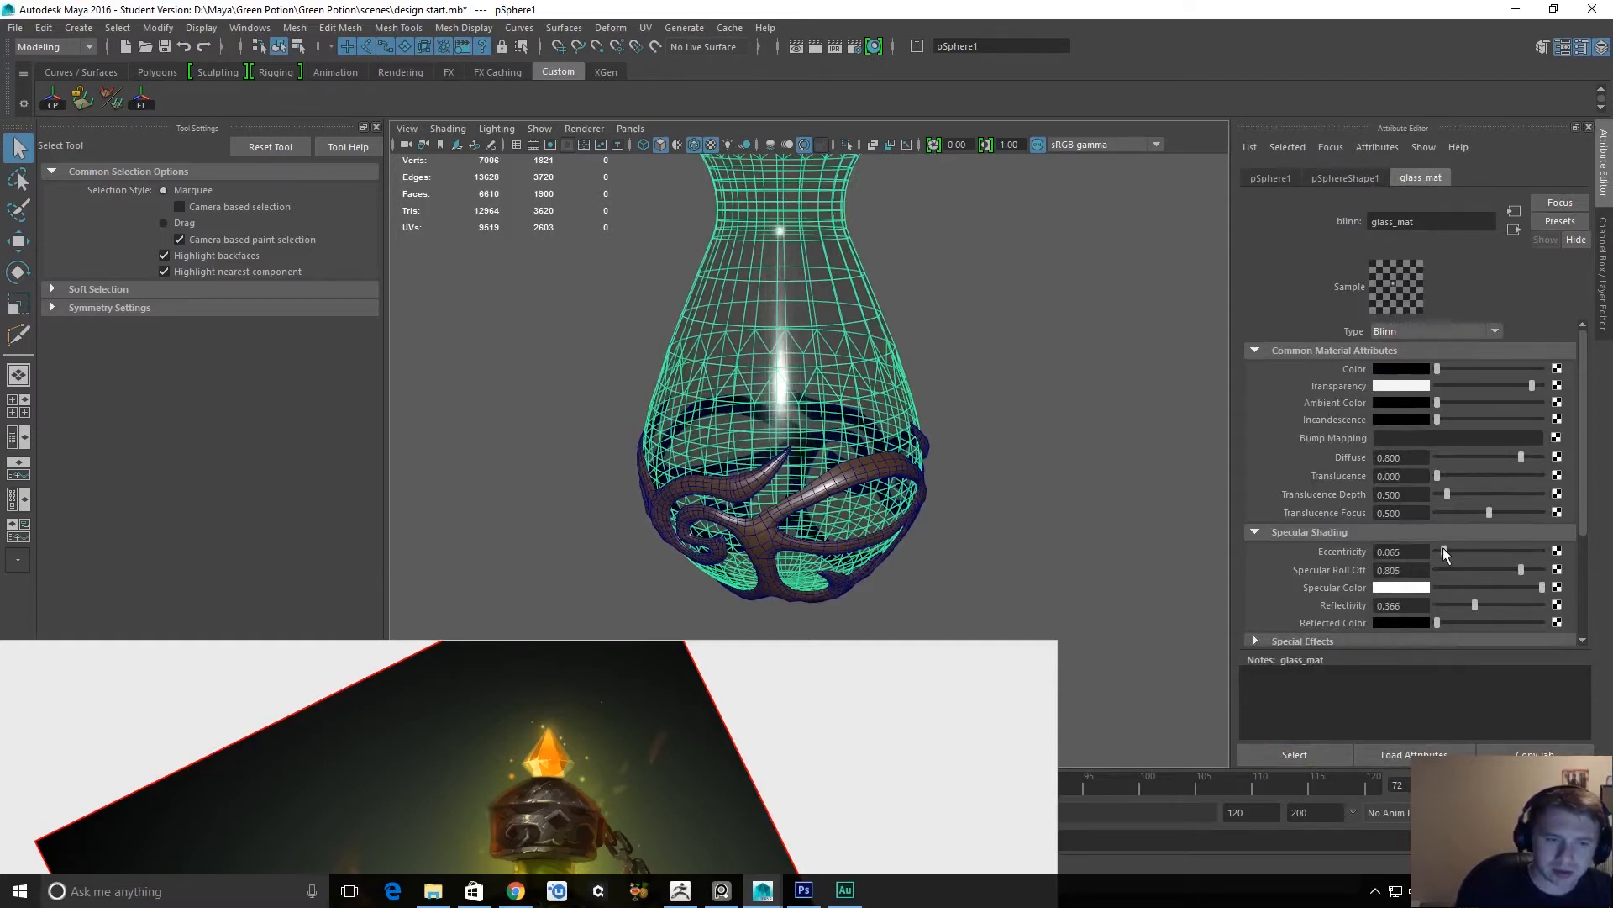
pyautogui.click(995, 396)
# Compare the metal ornament with the reference painting and examine its open inner side, temporarily isolating it from the glass.
pyautogui.keyDown('alt'); pyautogui.moveTo(995, 396); pyautogui.dragTo(967, 476); pyautogui.keyUp('alt')
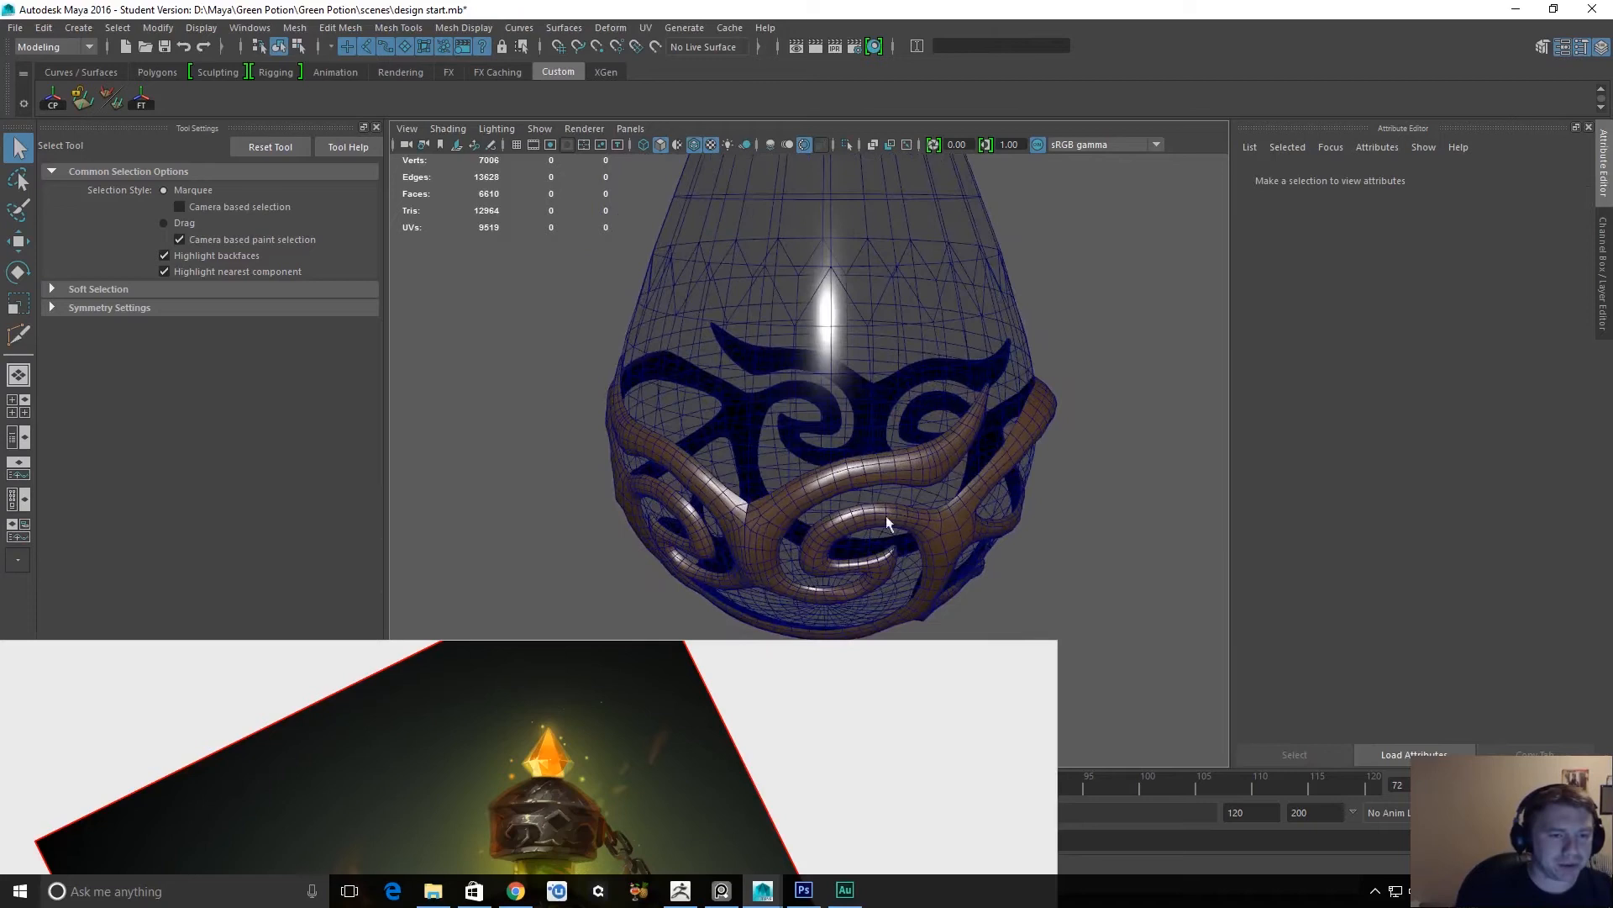
pyautogui.keyDown('alt'); pyautogui.moveTo(1016, 373); pyautogui.dragTo(871, 479); pyautogui.keyUp('alt')
pyautogui.keyDown('alt'); pyautogui.moveTo(871, 479); pyautogui.dragTo(910, 403, button='middle'); pyautogui.keyUp('alt')
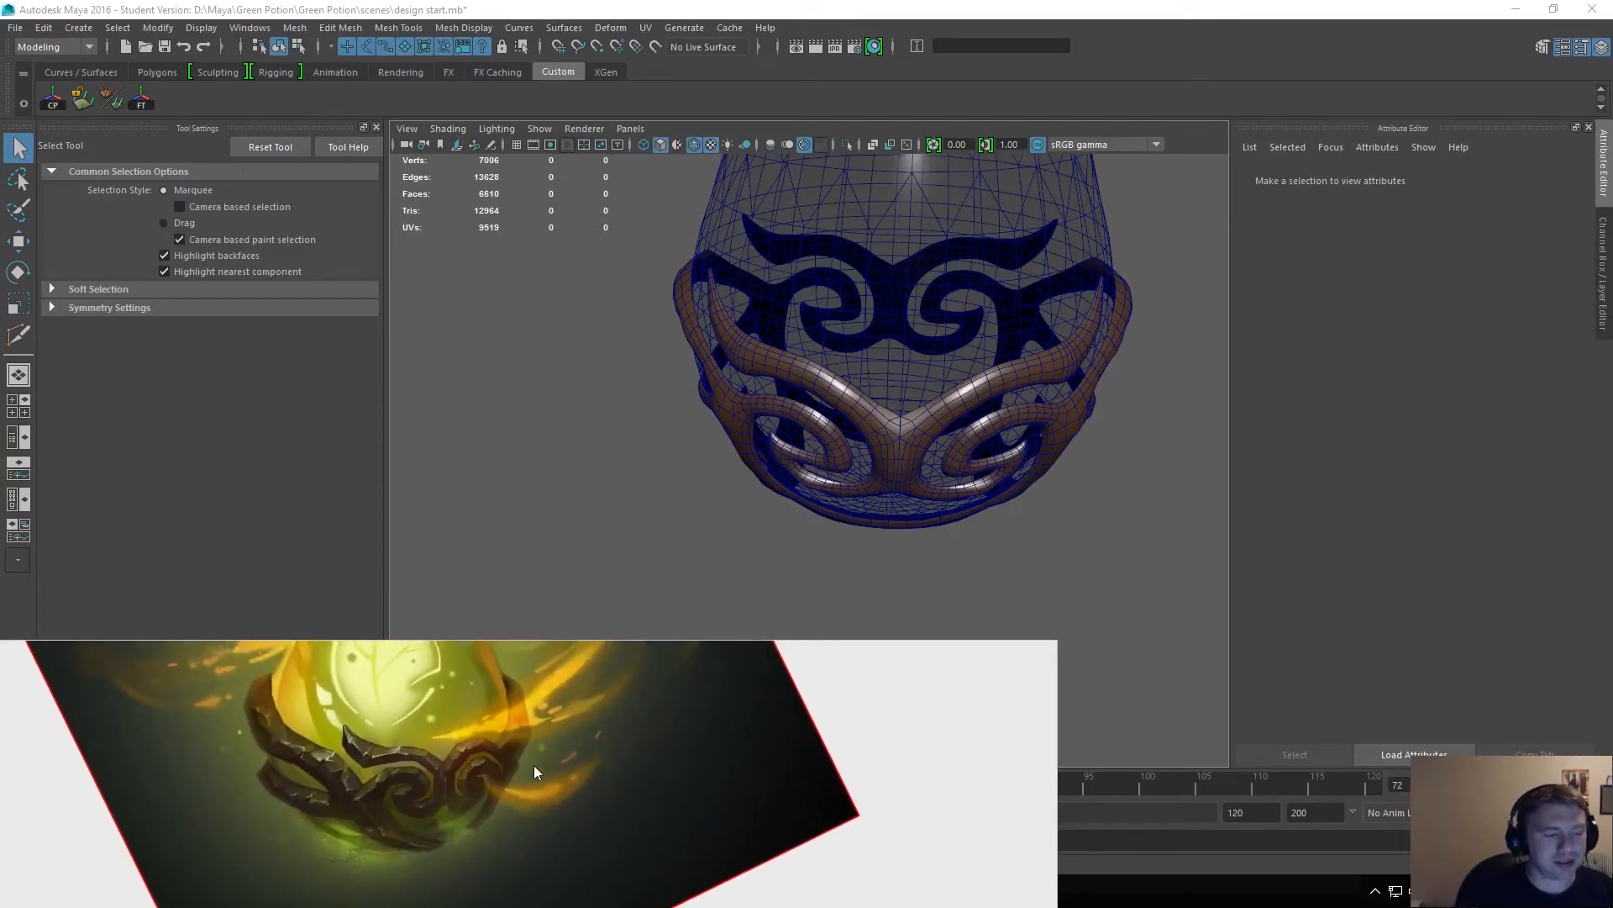
pyautogui.keyDown('alt'); pyautogui.moveTo(711, 437); pyautogui.dragTo(836, 402); pyautogui.keyUp('alt')
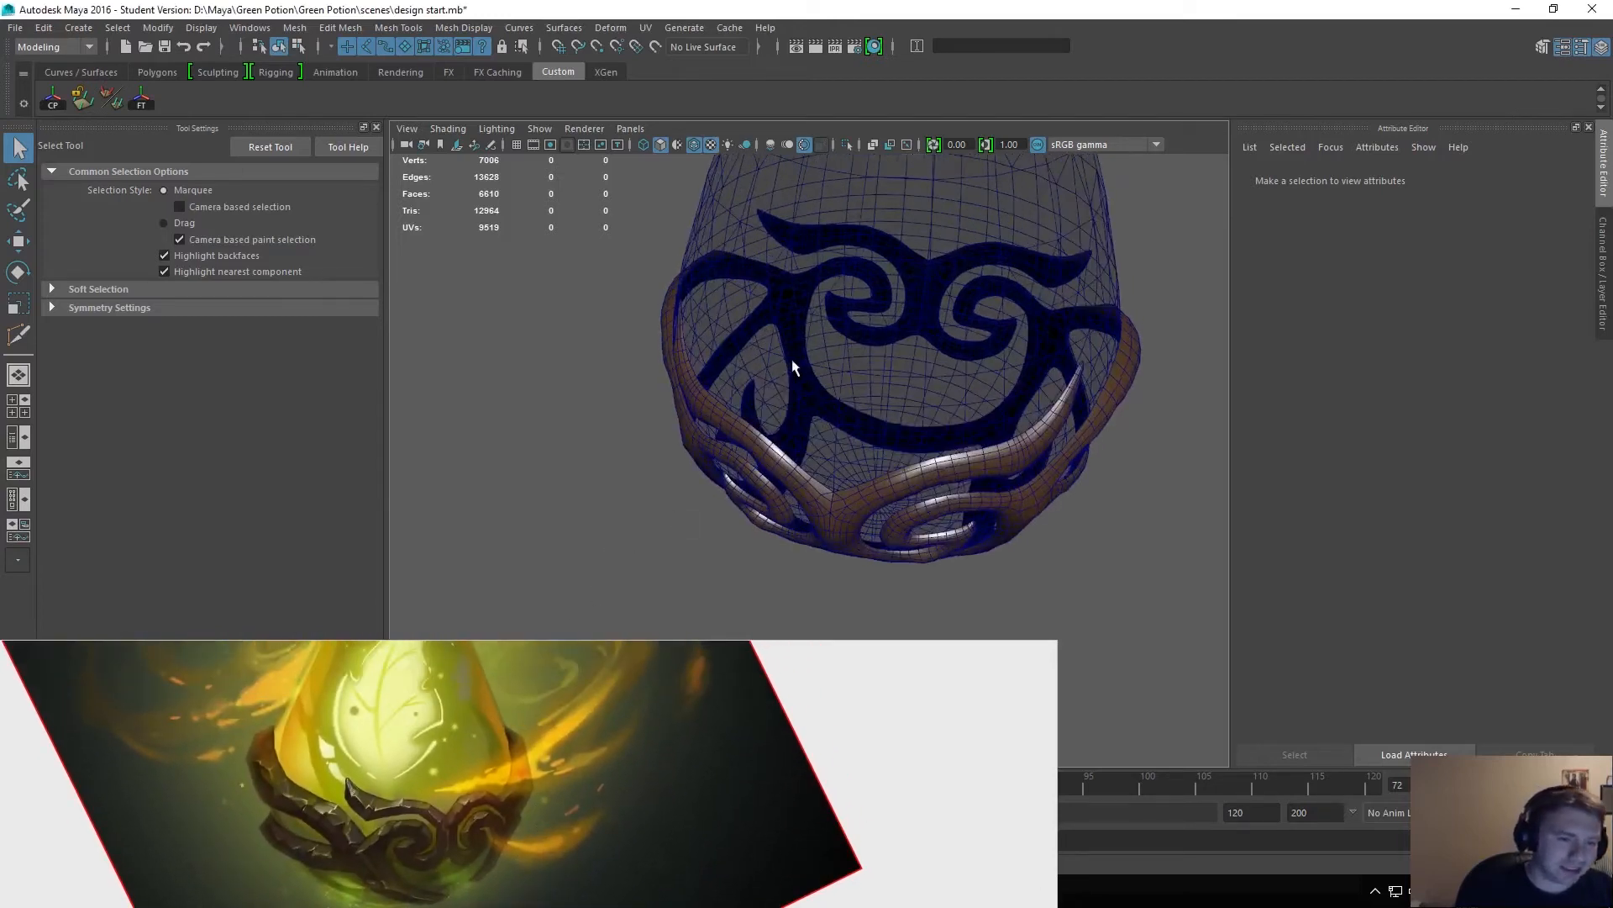
pyautogui.click(727, 427)
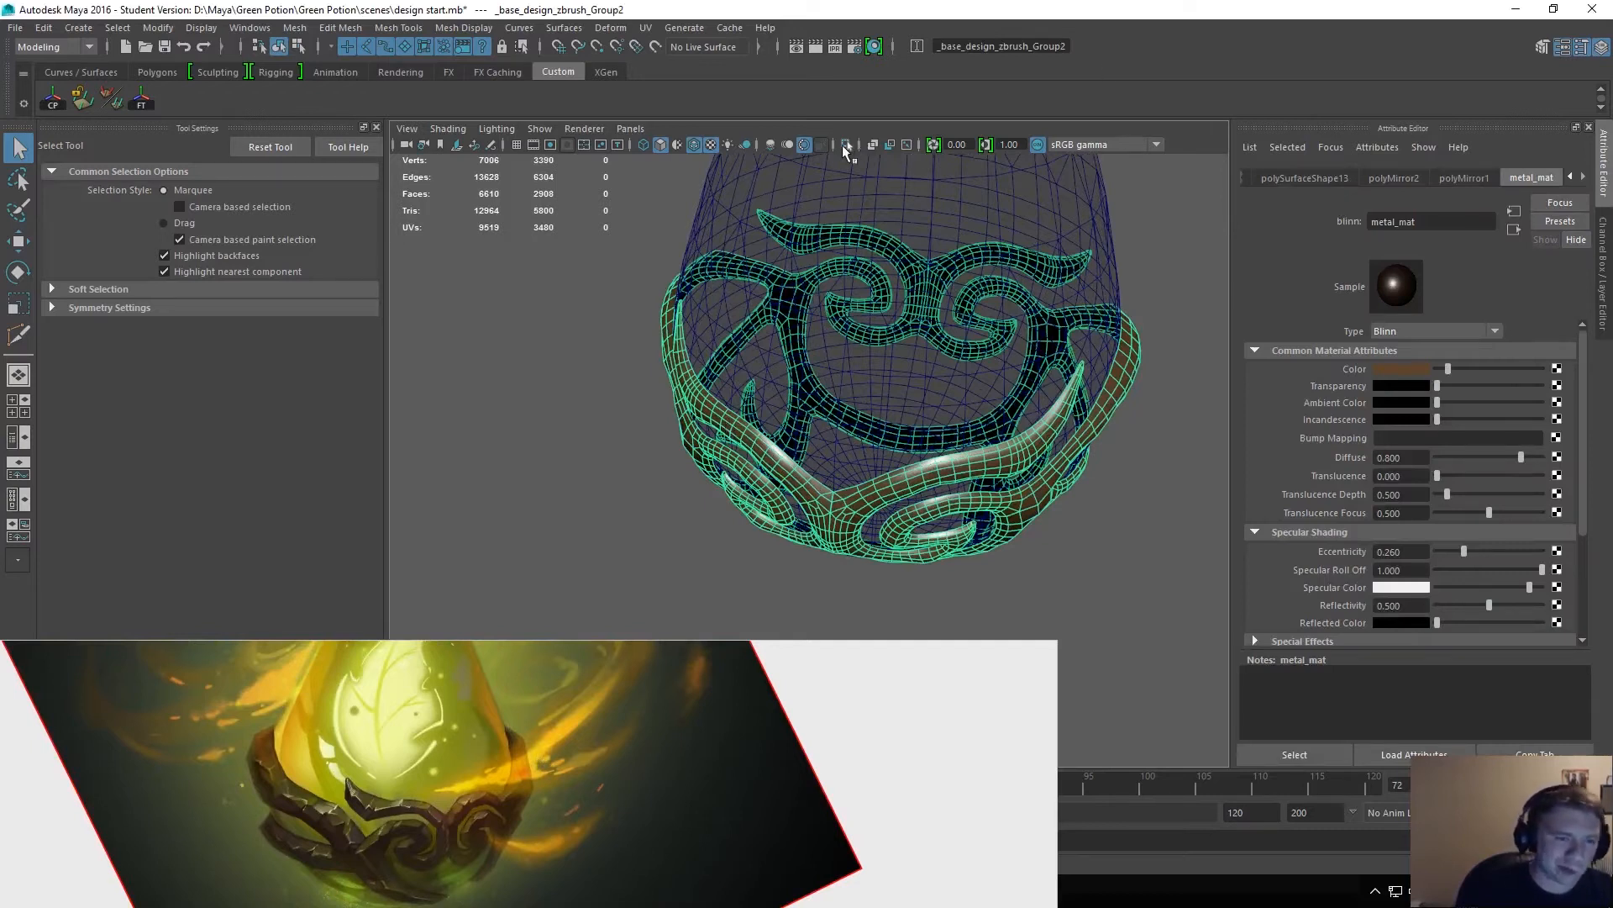
pyautogui.click(844, 145)
pyautogui.click(930, 402)
pyautogui.keyDown('alt'); pyautogui.moveTo(930, 401); pyautogui.dragTo(746, 396); pyautogui.keyUp('alt')
pyautogui.keyDown('alt'); pyautogui.moveTo(746, 395); pyautogui.dragTo(967, 459, button='right'); pyautogui.keyUp('alt')
pyautogui.keyDown('alt'); pyautogui.moveTo(968, 459); pyautogui.dragTo(997, 336); pyautogui.keyUp('alt')
pyautogui.keyDown('alt'); pyautogui.moveTo(997, 335); pyautogui.dragTo(1005, 405, button='middle'); pyautogui.keyUp('alt')
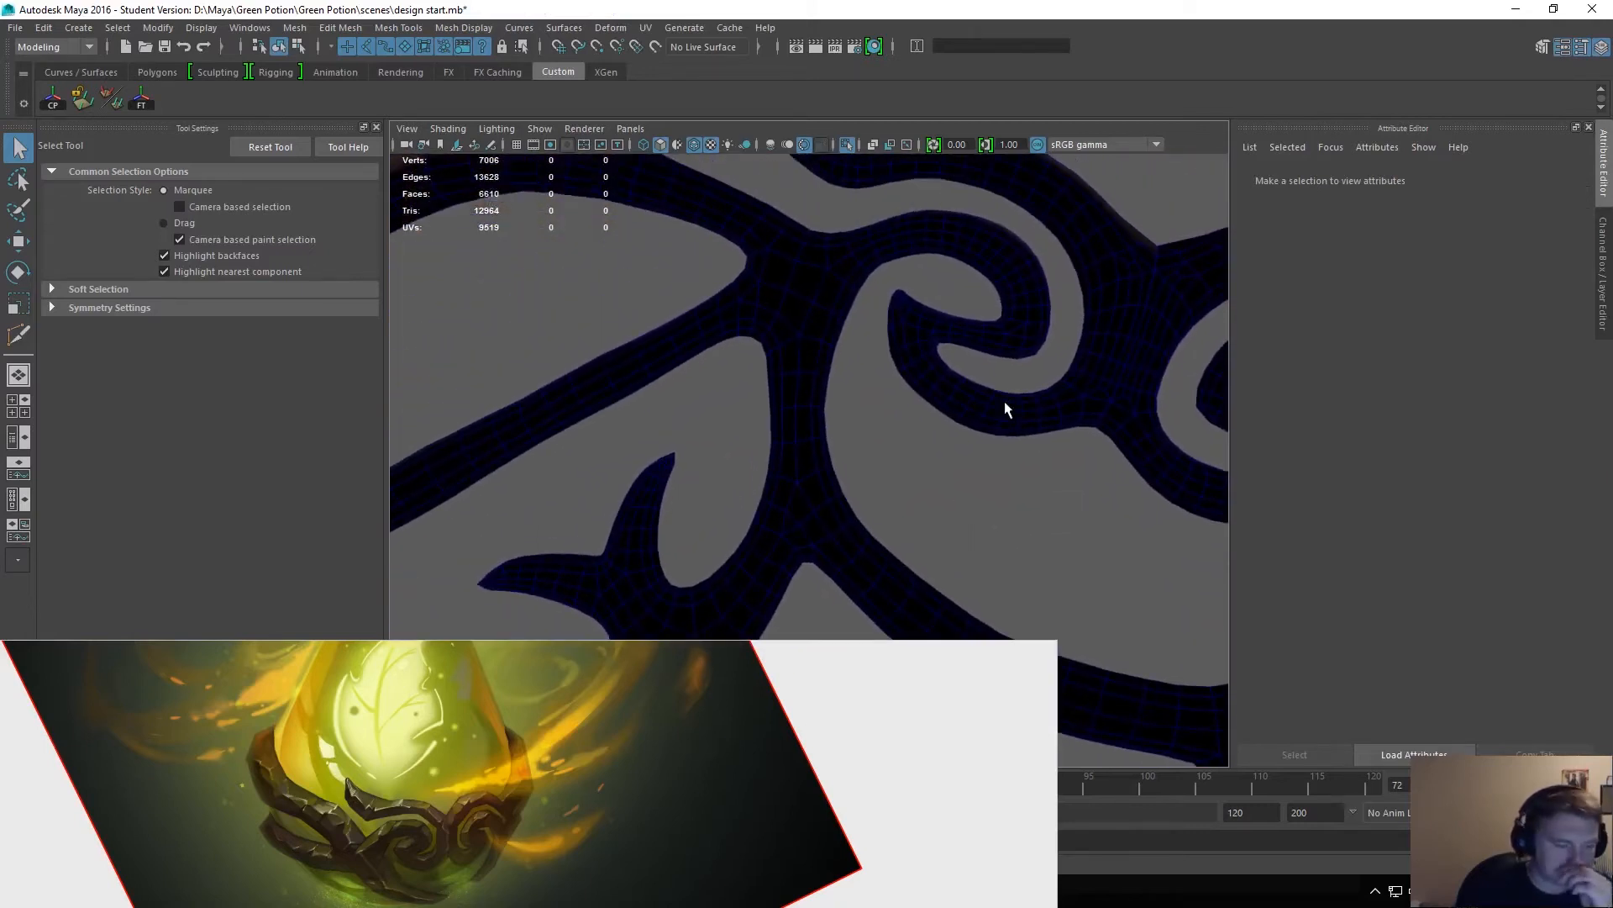
pyautogui.keyDown('alt'); pyautogui.moveTo(1088, 346); pyautogui.dragTo(723, 328); pyautogui.keyUp('alt')
pyautogui.keyDown('alt'); pyautogui.moveTo(723, 327); pyautogui.dragTo(609, 283, button='middle'); pyautogui.keyUp('alt')
pyautogui.keyDown('alt'); pyautogui.moveTo(609, 283); pyautogui.dragTo(875, 514); pyautogui.keyUp('alt')
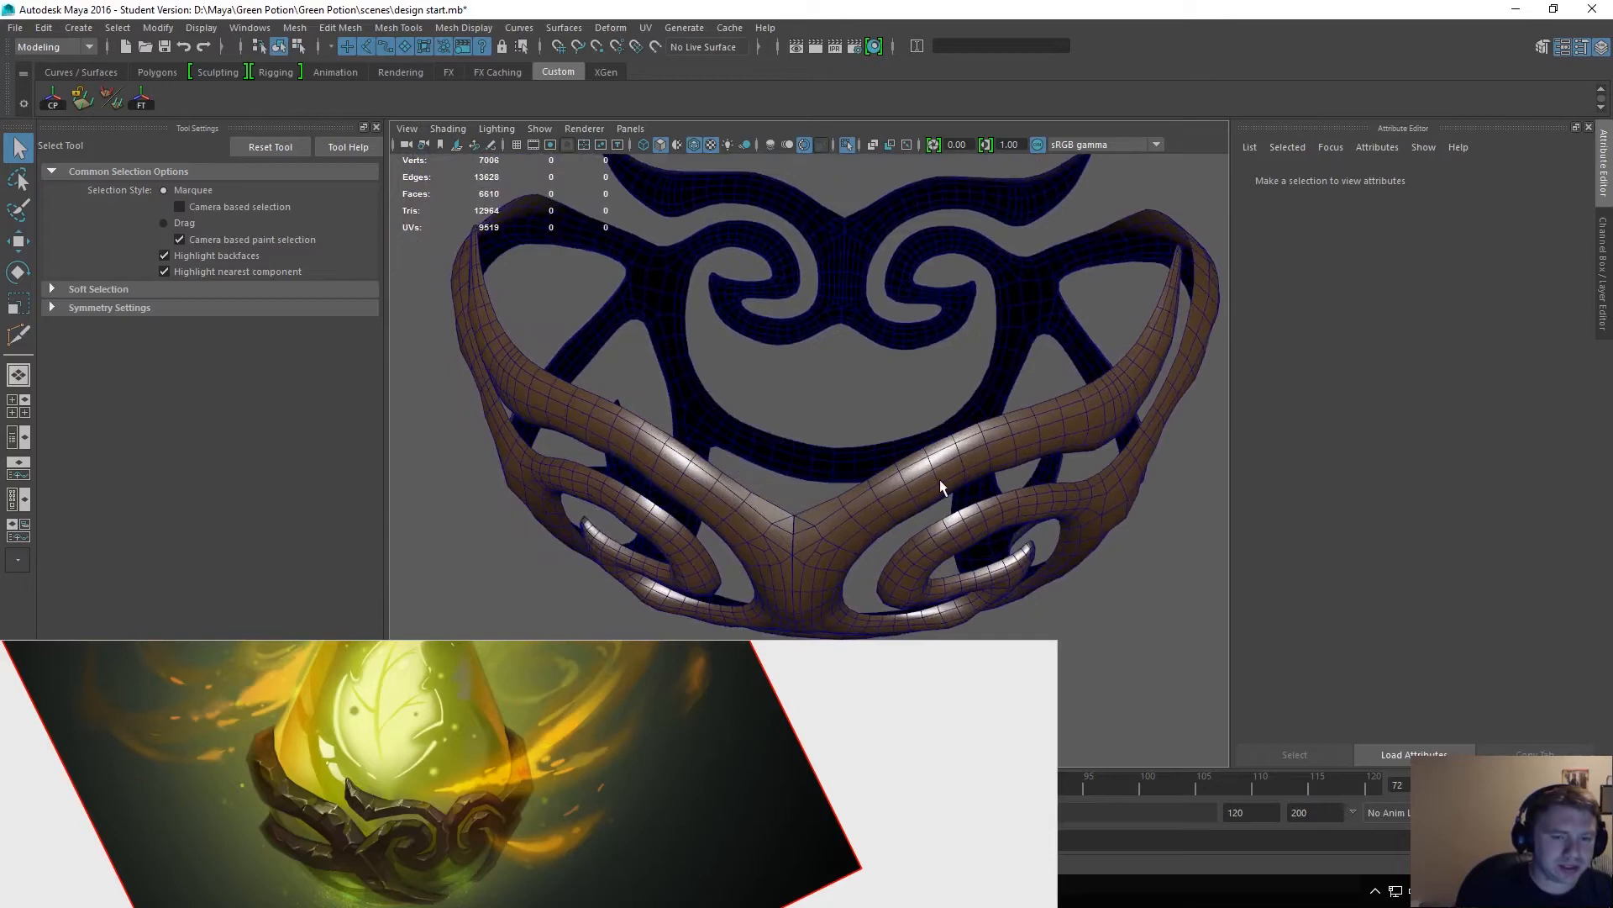
pyautogui.click(844, 145)
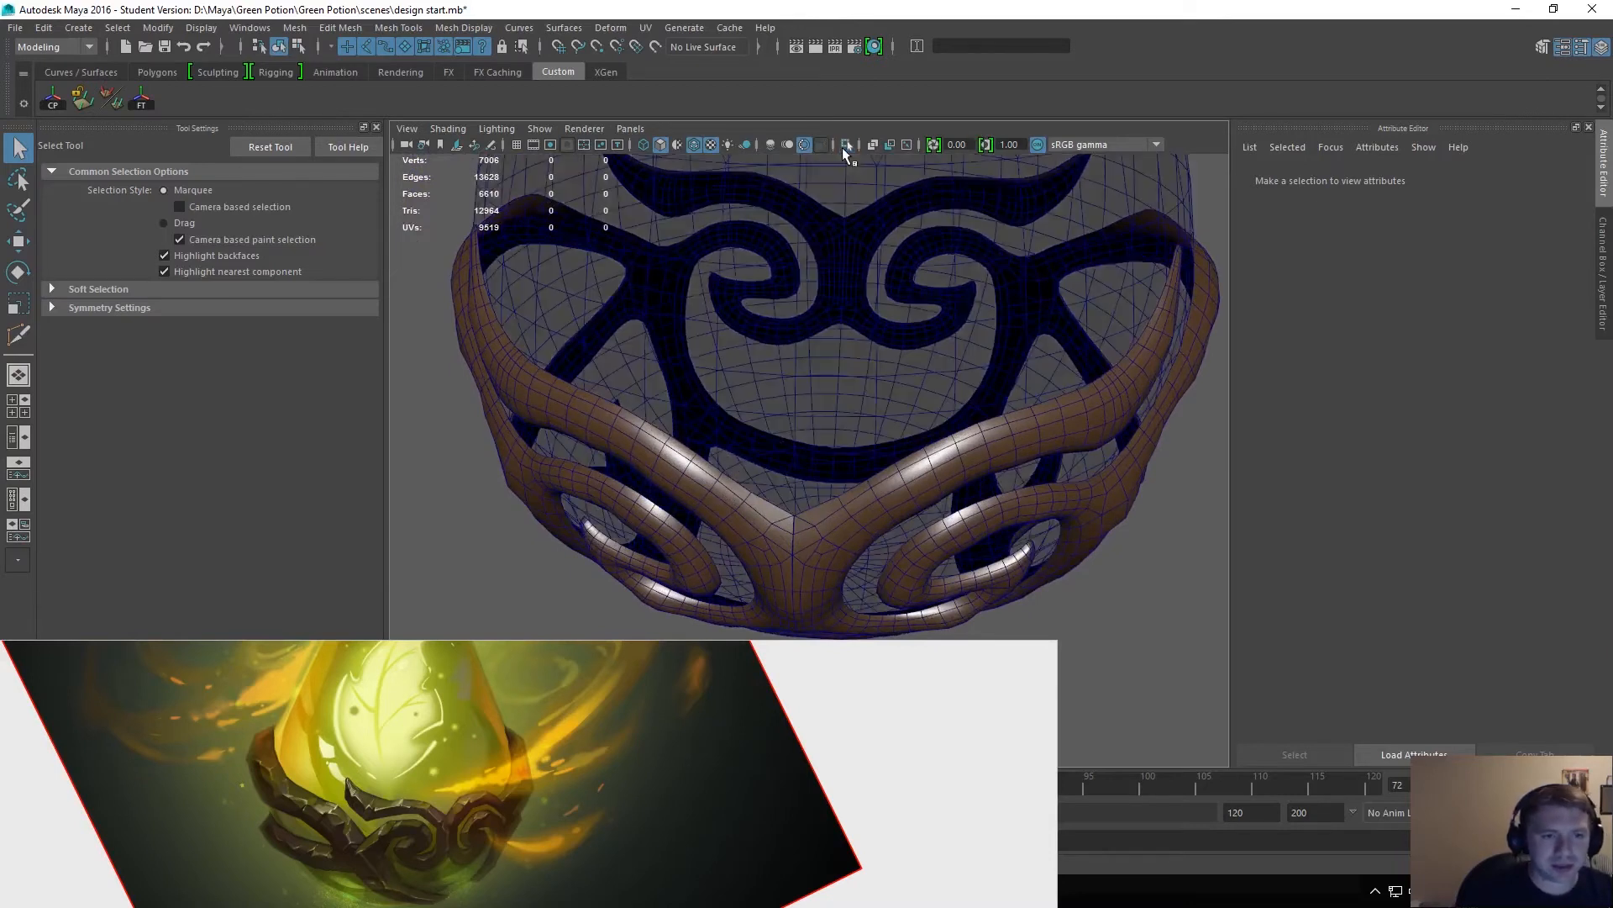
# Select the rubber_mat ring on the underside of the metal cap at the bottle's neck.
pyautogui.keyDown('alt'); pyautogui.moveTo(905, 230); pyautogui.dragTo(1000, 432); pyautogui.keyUp('alt')
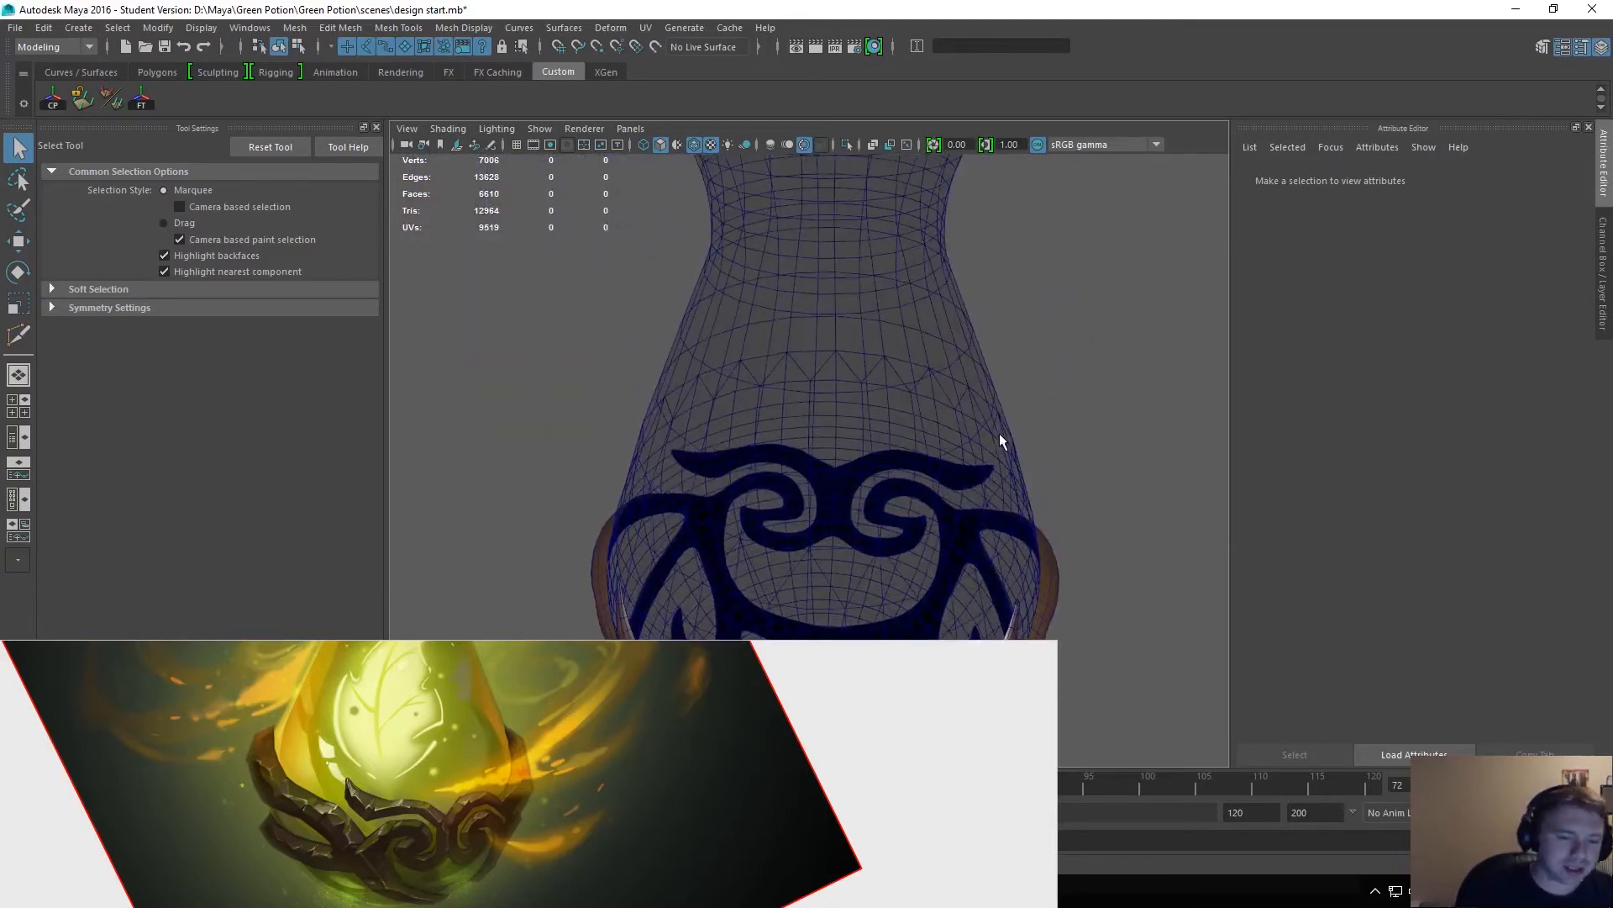
pyautogui.keyDown('alt'); pyautogui.moveTo(825, 430); pyautogui.dragTo(955, 433); pyautogui.keyUp('alt')
pyautogui.keyDown('alt'); pyautogui.moveTo(880, 294); pyautogui.dragTo(925, 336); pyautogui.keyUp('alt')
pyautogui.keyDown('alt'); pyautogui.moveTo(923, 245); pyautogui.dragTo(931, 348, button='middle'); pyautogui.keyUp('alt')
pyautogui.keyDown('alt'); pyautogui.moveTo(931, 350); pyautogui.dragTo(923, 464, button='right'); pyautogui.keyUp('alt')
pyautogui.moveTo(924, 464)
pyautogui.keyDown('alt'); pyautogui.mouseDown()
pyautogui.moveTo(936, 353)
pyautogui.moveTo(904, 482)
pyautogui.mouseUp(); pyautogui.keyUp('alt')
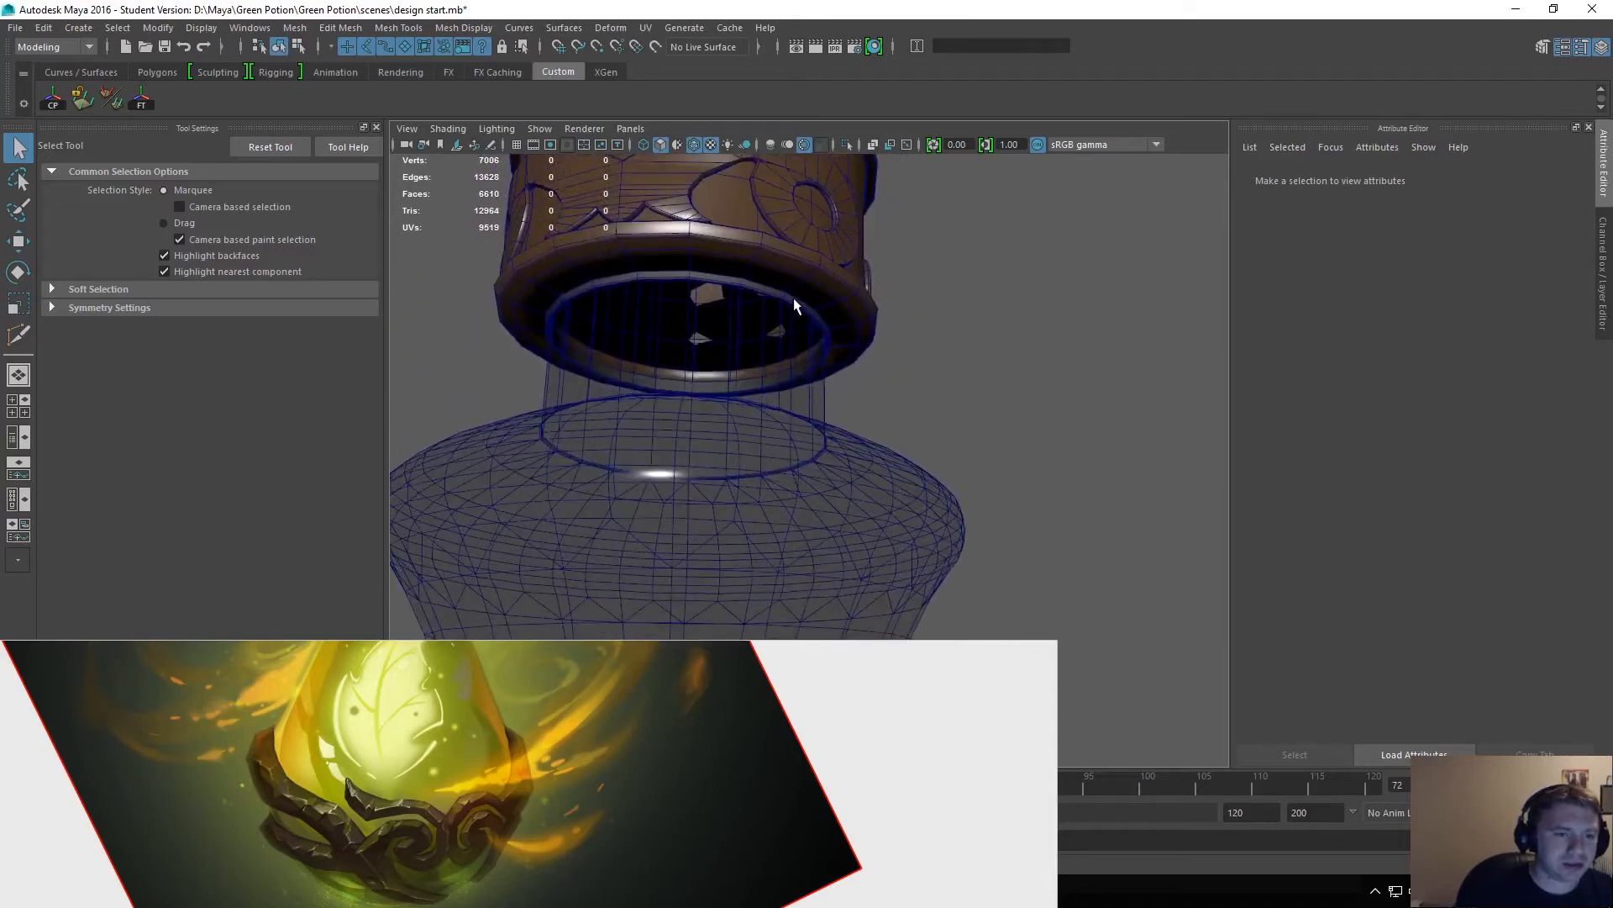
pyautogui.click(793, 297)
pyautogui.keyDown('alt'); pyautogui.moveTo(889, 342); pyautogui.dragTo(800, 368); pyautogui.keyUp('alt')
pyautogui.keyDown('alt'); pyautogui.moveTo(795, 372); pyautogui.dragTo(923, 407, button='middle'); pyautogui.keyUp('alt')
pyautogui.keyDown('alt'); pyautogui.moveTo(826, 387); pyautogui.dragTo(922, 411, button='right'); pyautogui.keyUp('alt')
pyautogui.click(877, 450)
pyautogui.moveTo(964, 442)
pyautogui.keyDown('alt'); pyautogui.mouseDown()
pyautogui.moveTo(958, 393)
pyautogui.moveTo(946, 416)
pyautogui.mouseUp(); pyautogui.keyUp('alt')
pyautogui.click(896, 352)
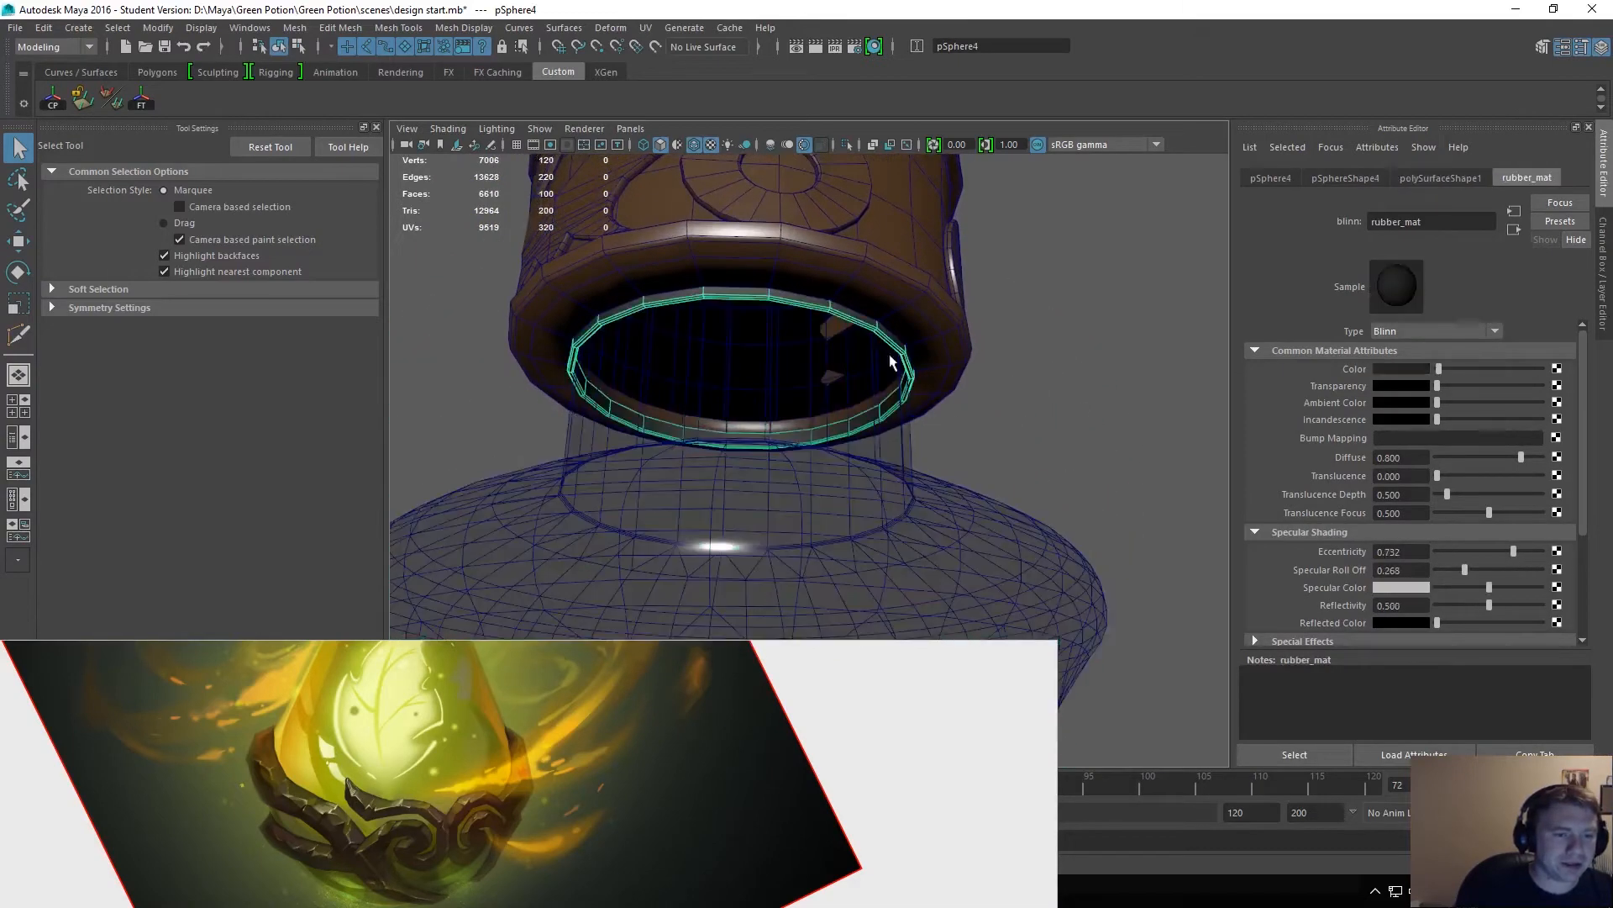
# Move the rubber ring's inner edge loop straight up to form a lining inside the cap, leaving it deselected.
pyautogui.rightClick(859, 418)
pyautogui.moveTo(857, 414); pyautogui.dragTo(822, 243, button='right')
pyautogui.doubleClick(795, 430)
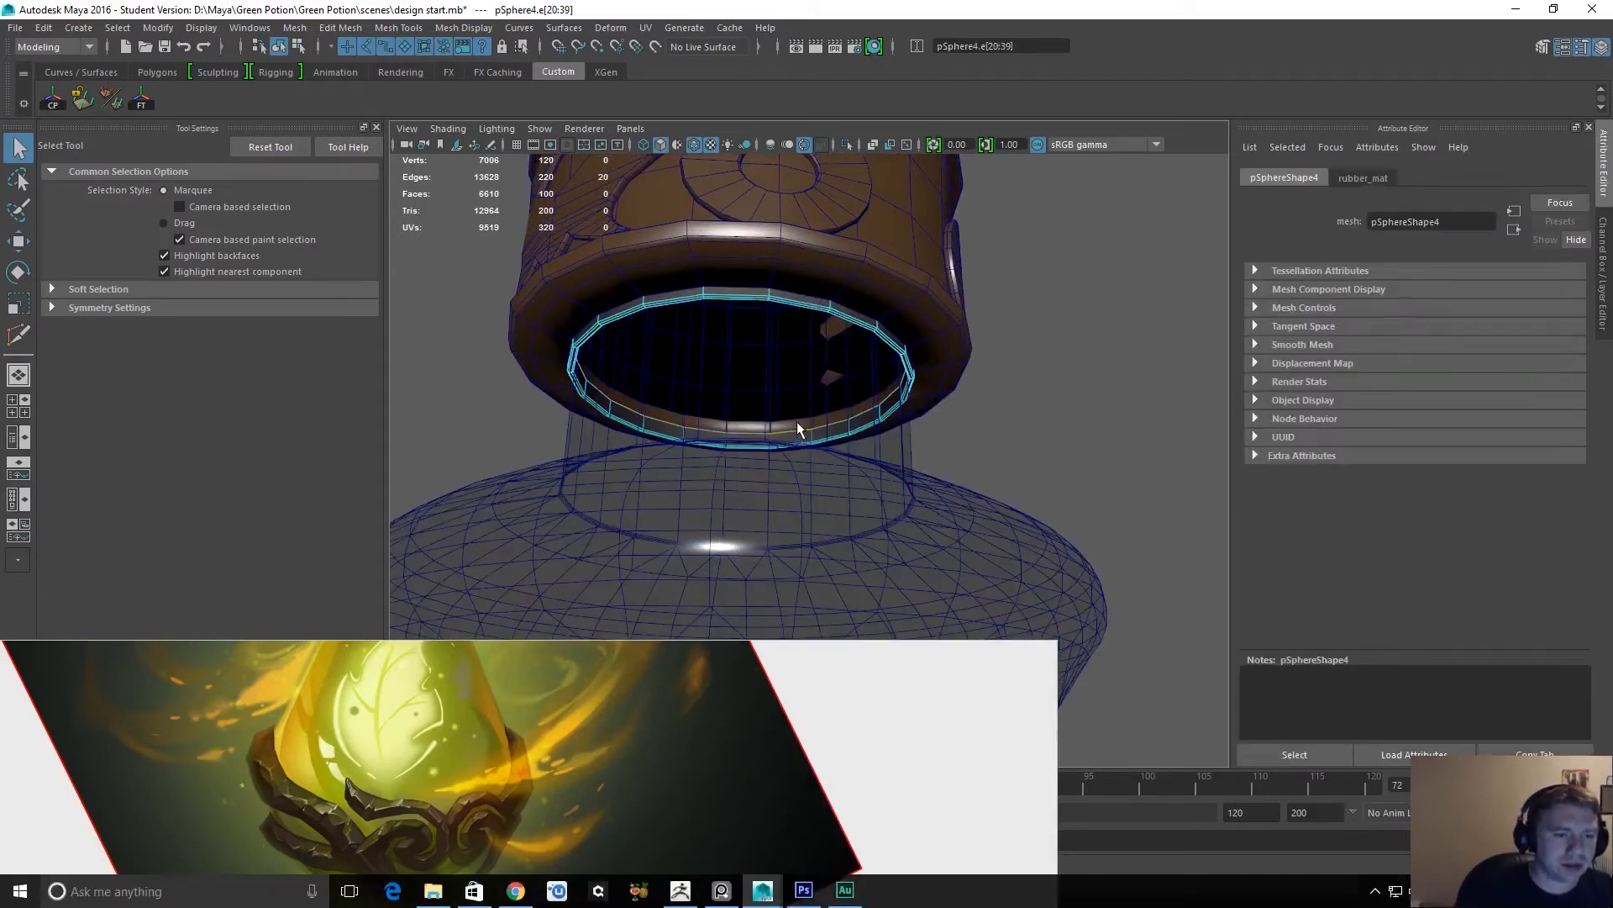
pyautogui.press('w')
pyautogui.moveTo(751, 252); pyautogui.dragTo(745, 212)
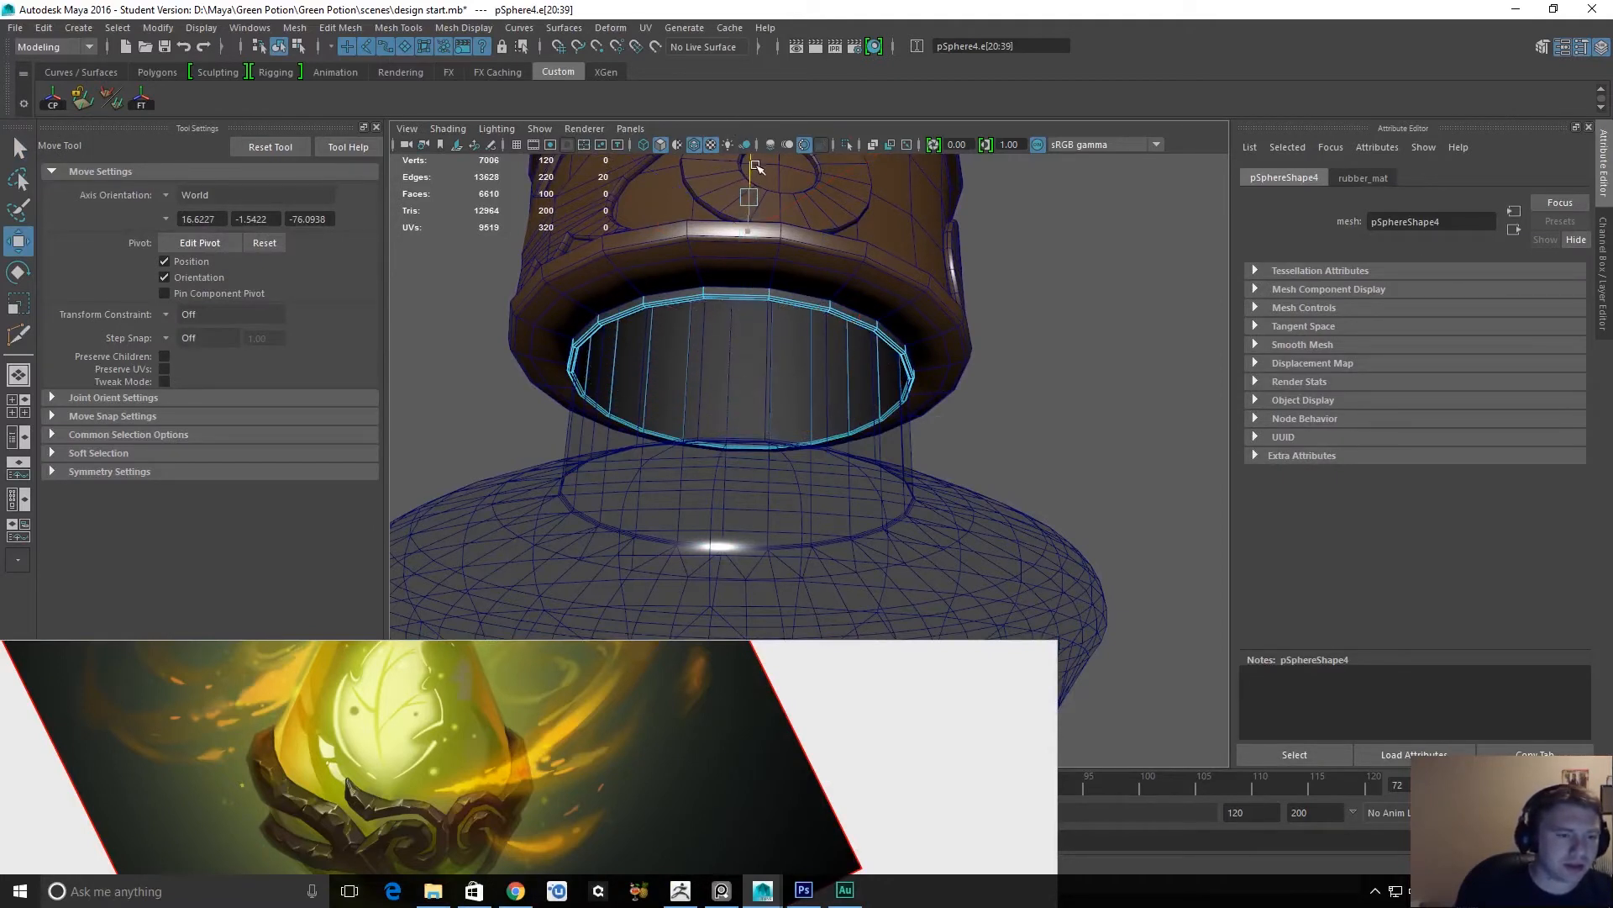
pyautogui.keyDown('alt'); pyautogui.moveTo(756, 207); pyautogui.dragTo(740, 354); pyautogui.keyUp('alt')
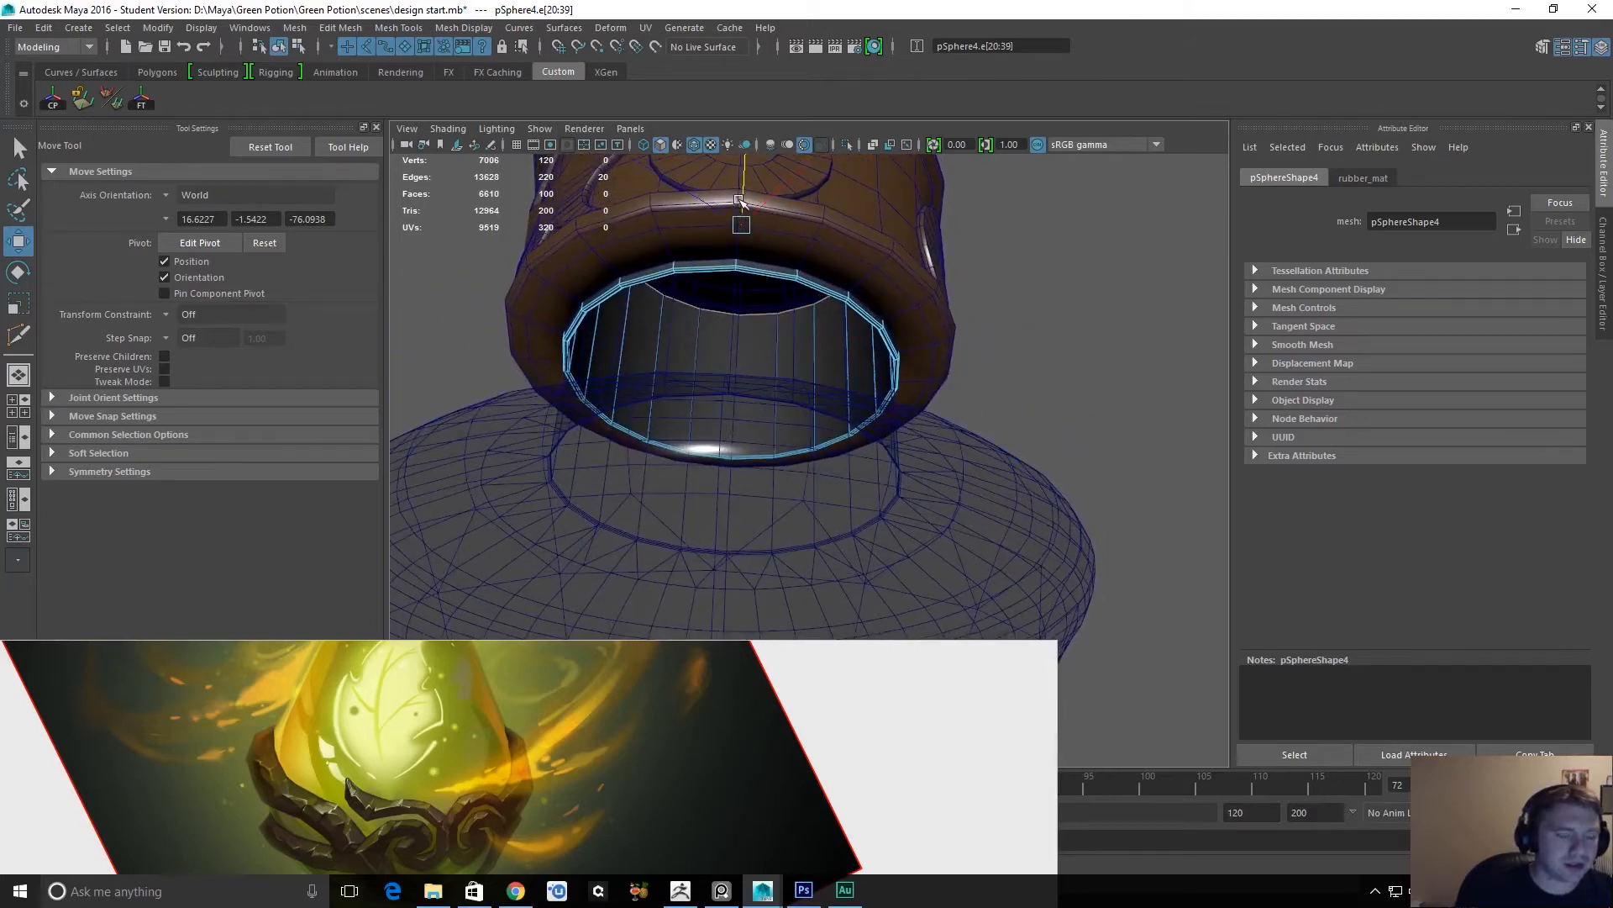
pyautogui.press('q')
pyautogui.click(1042, 346)
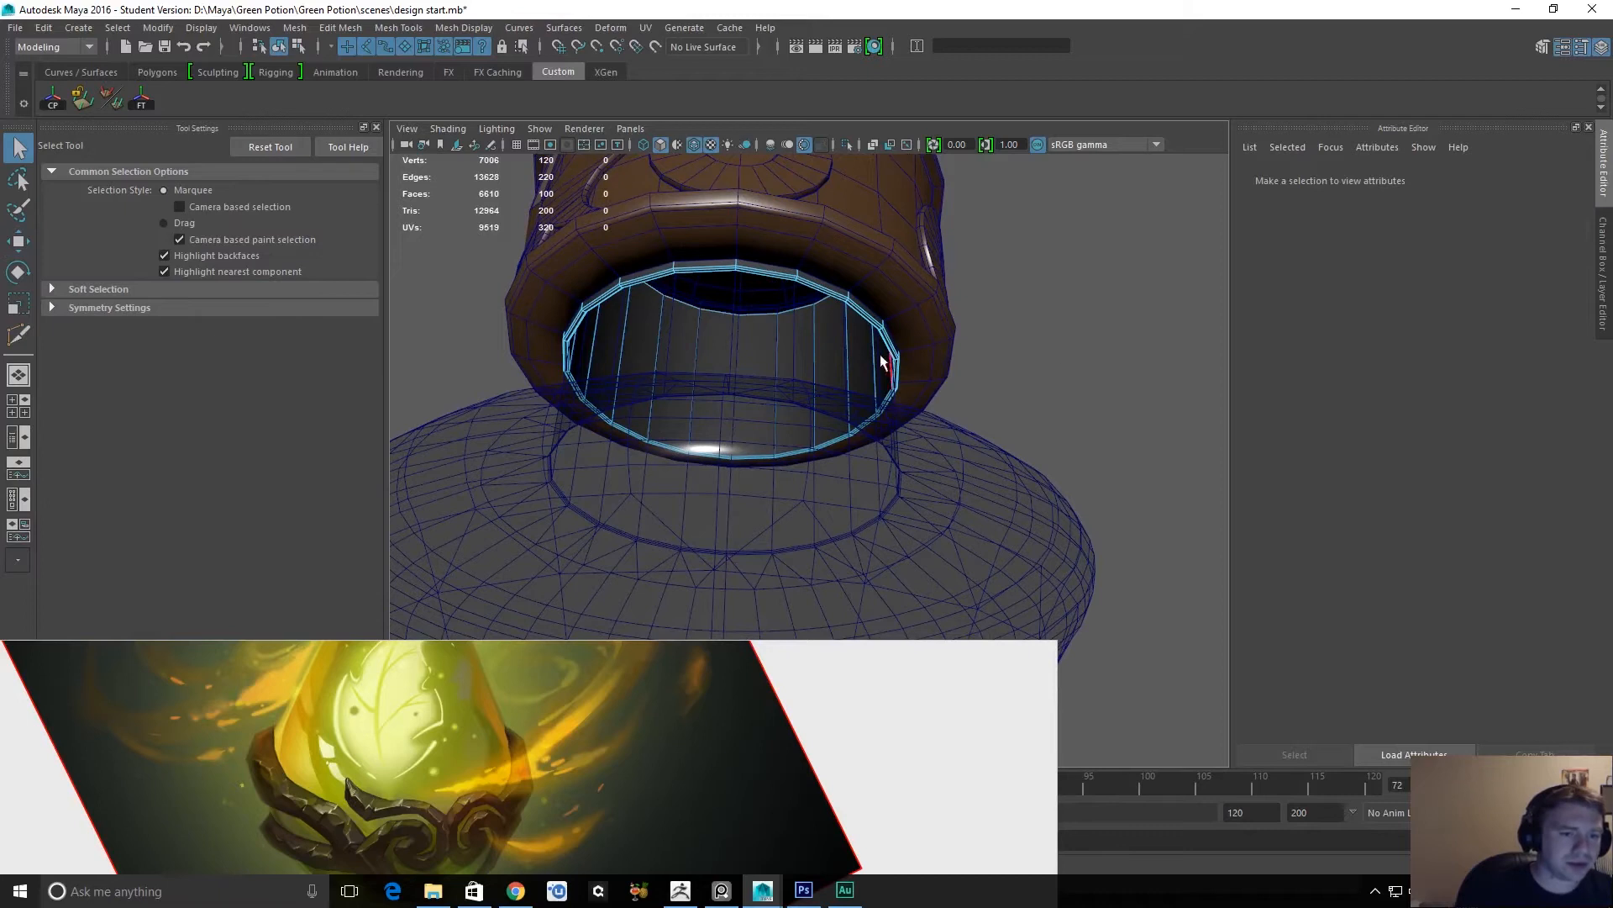
# Examine the cap's rubber lining, the glass body and the mesh of the metal ornament from several angles.
pyautogui.moveTo(891, 331); pyautogui.dragTo(966, 316, button='right')
pyautogui.keyDown('alt'); pyautogui.moveTo(1007, 316); pyautogui.dragTo(851, 365); pyautogui.keyUp('alt')
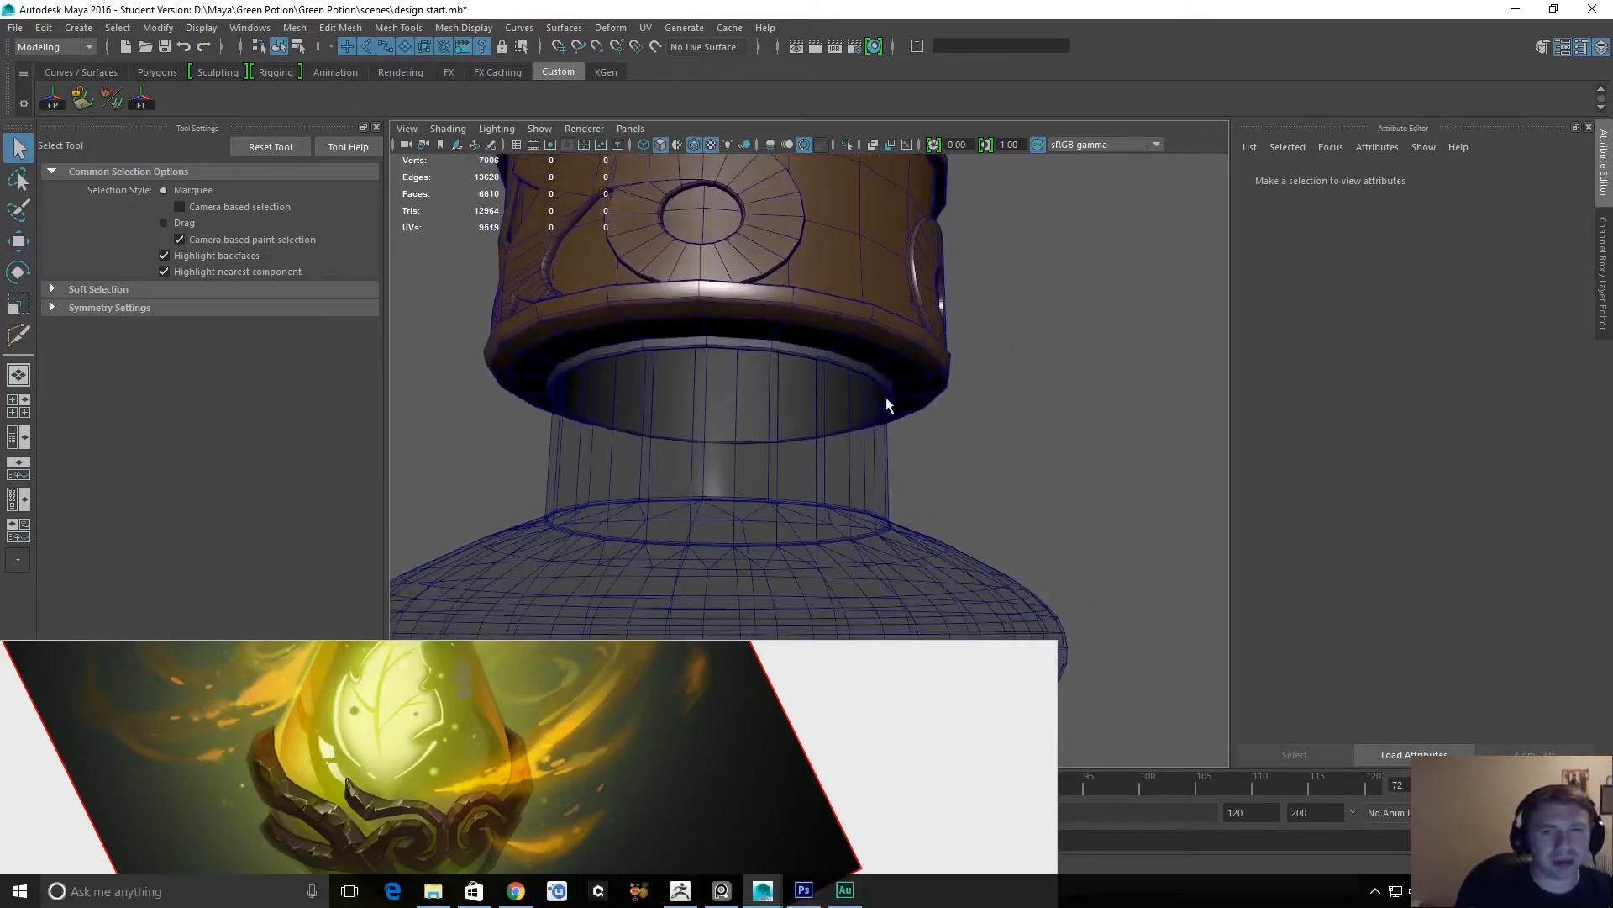
pyautogui.keyDown('alt'); pyautogui.moveTo(919, 490); pyautogui.dragTo(898, 320); pyautogui.keyUp('alt')
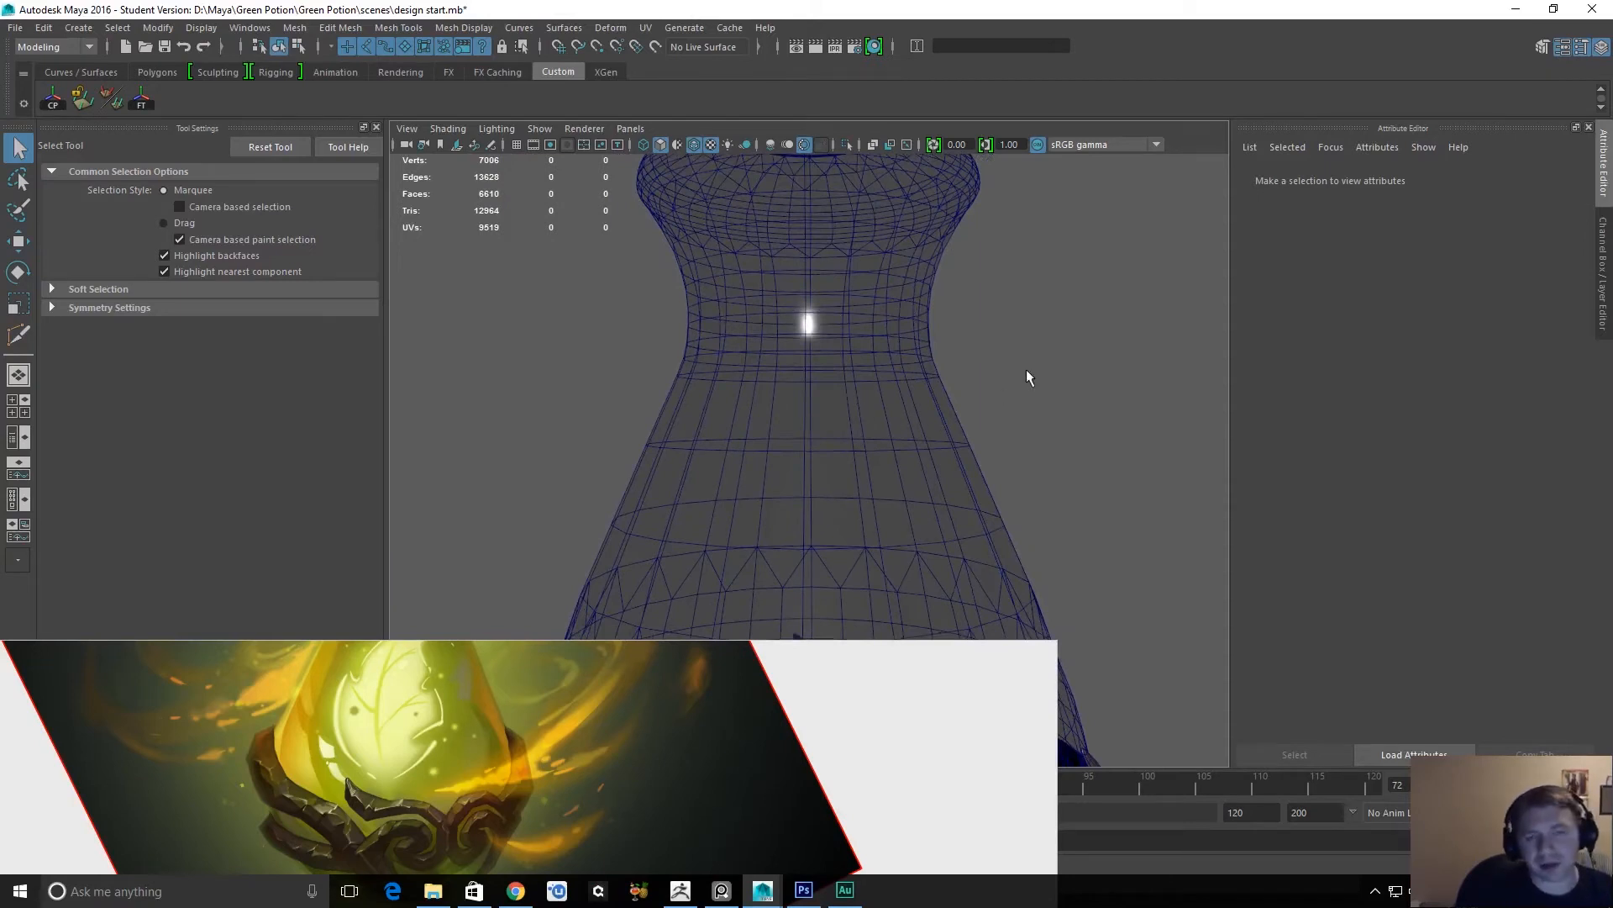
pyautogui.keyDown('alt'); pyautogui.moveTo(1041, 376); pyautogui.dragTo(903, 345); pyautogui.keyUp('alt')
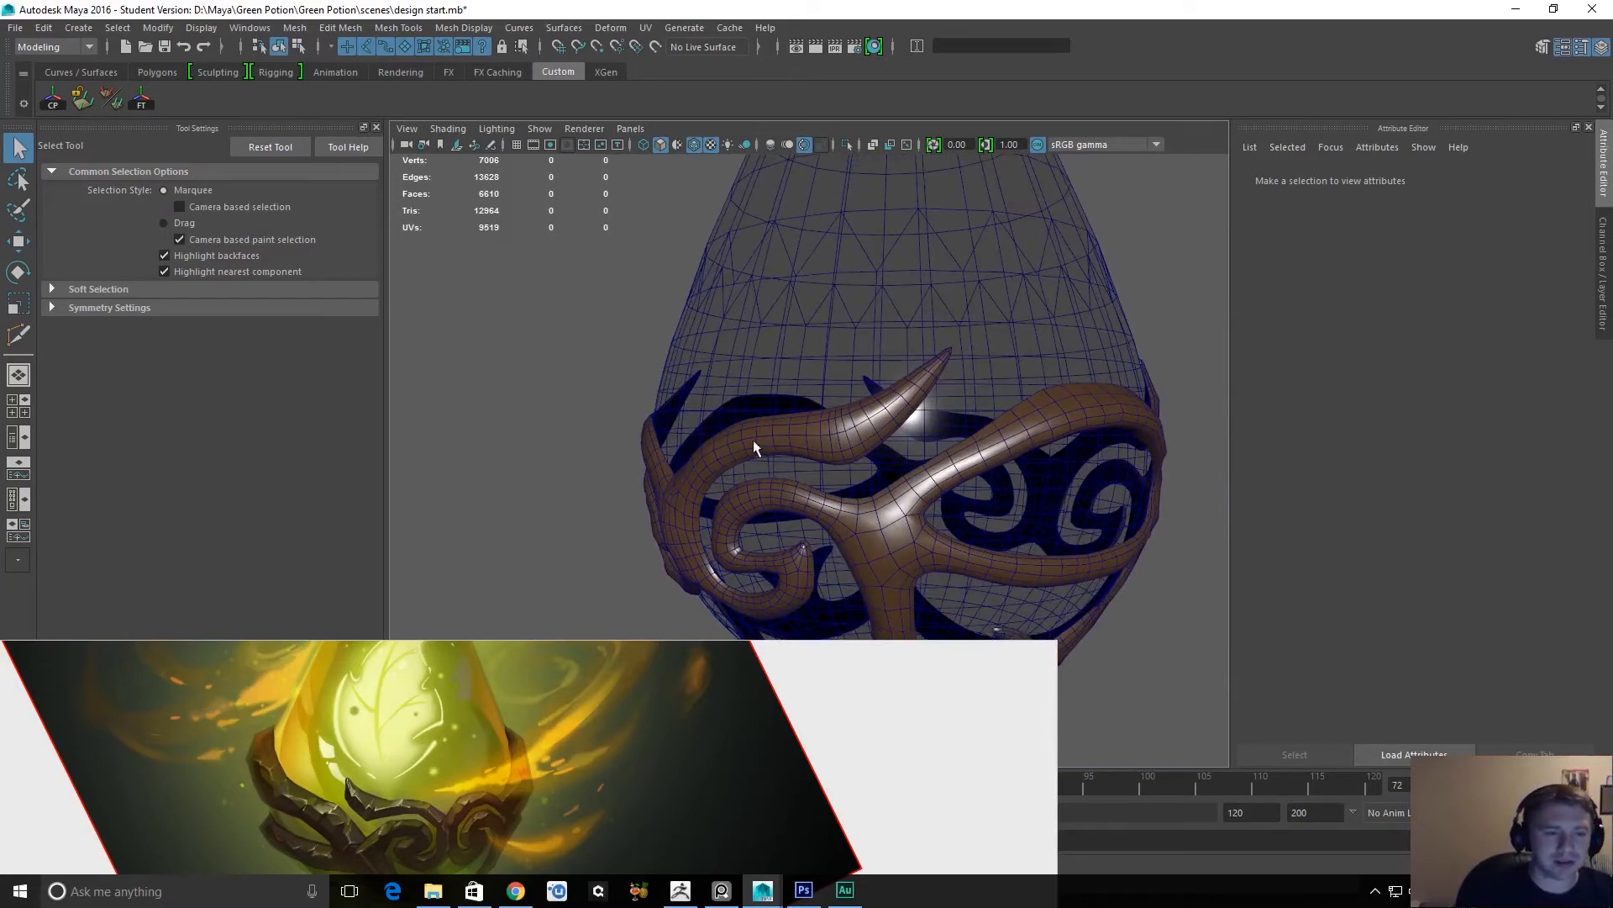
pyautogui.keyDown('alt'); pyautogui.moveTo(777, 332); pyautogui.dragTo(1010, 339); pyautogui.keyUp('alt')
pyautogui.click(966, 311)
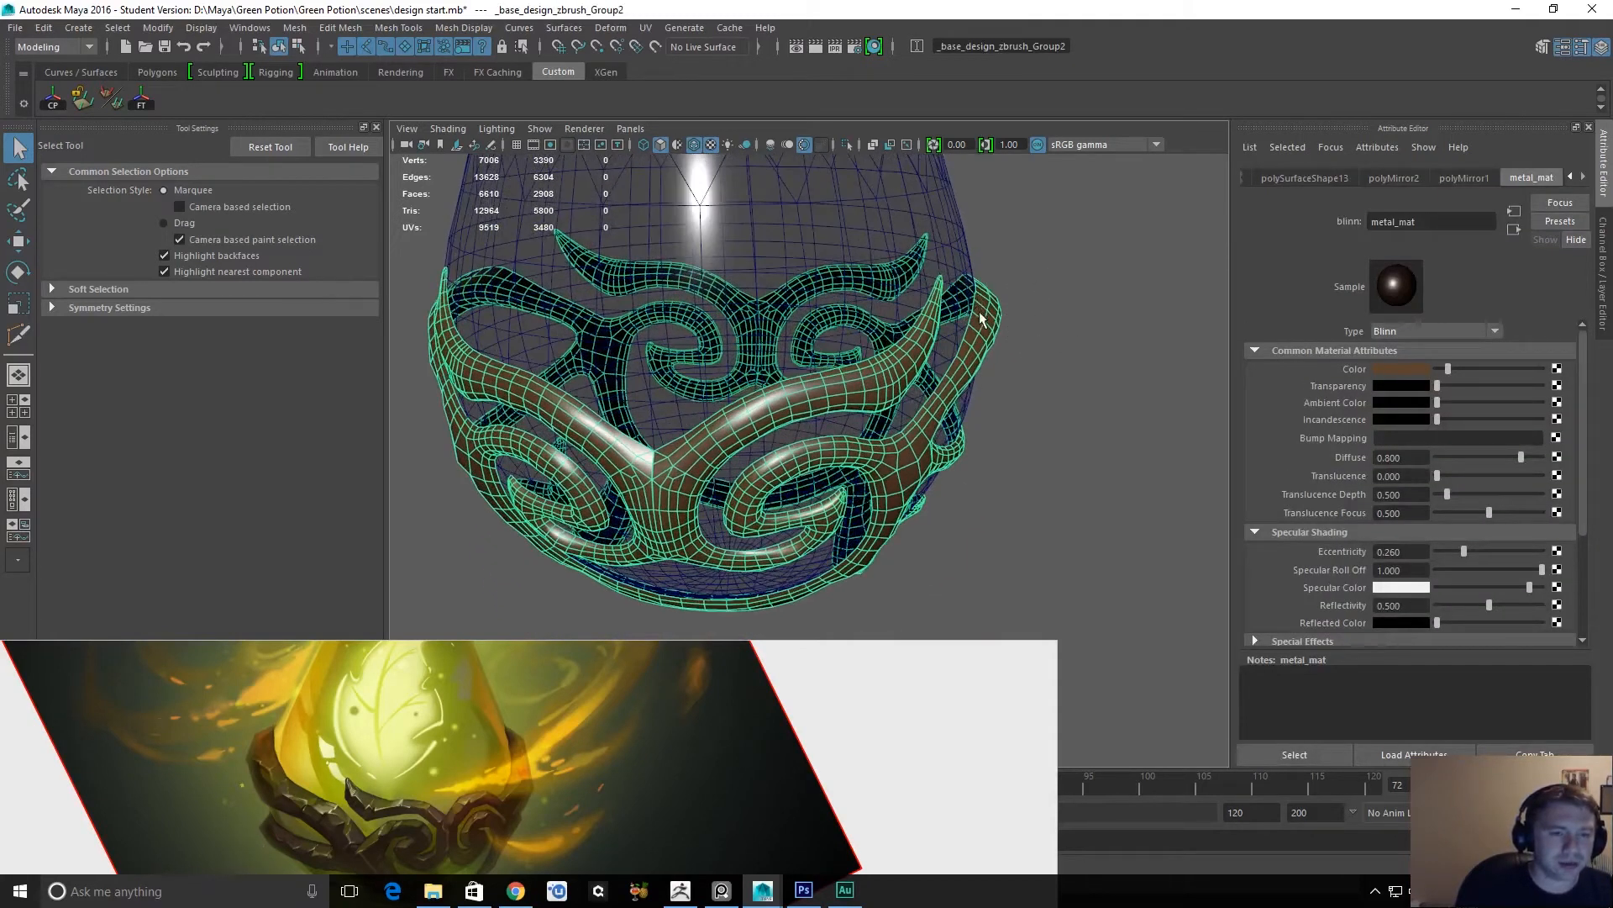
pyautogui.keyDown('alt'); pyautogui.moveTo(835, 388); pyautogui.dragTo(872, 388, button='right'); pyautogui.keyUp('alt')
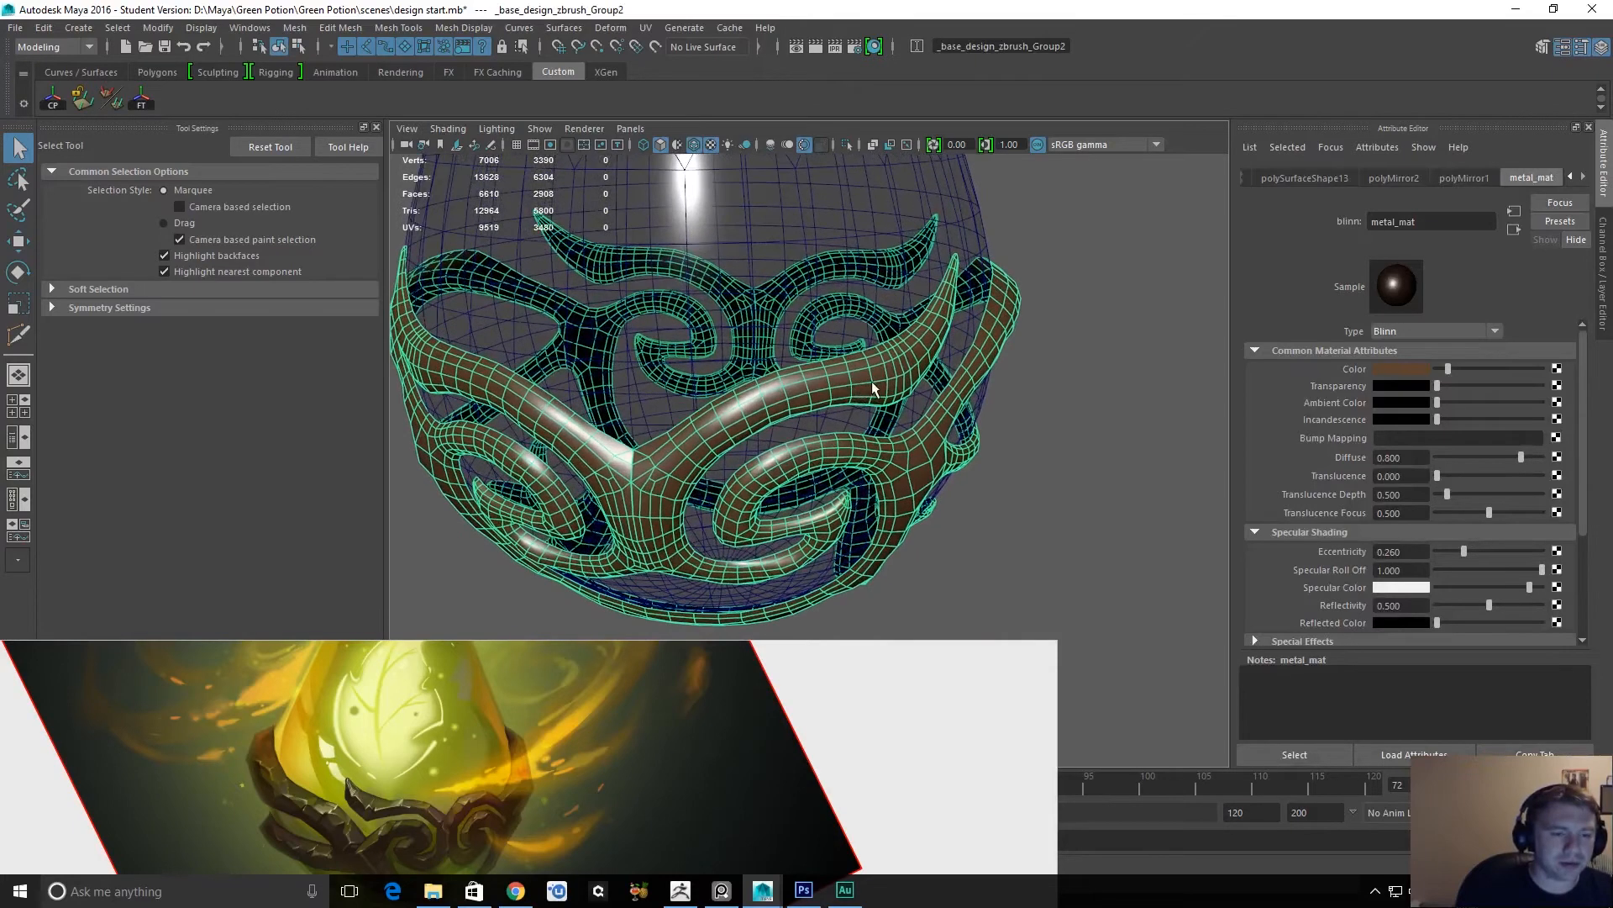
pyautogui.keyDown('alt'); pyautogui.moveTo(1044, 409); pyautogui.dragTo(1005, 381); pyautogui.keyUp('alt')
pyautogui.keyDown('alt'); pyautogui.moveTo(1005, 382); pyautogui.dragTo(1060, 411, button='right'); pyautogui.keyUp('alt')
pyautogui.keyDown('alt'); pyautogui.moveTo(1035, 349); pyautogui.dragTo(980, 327); pyautogui.keyUp('alt')
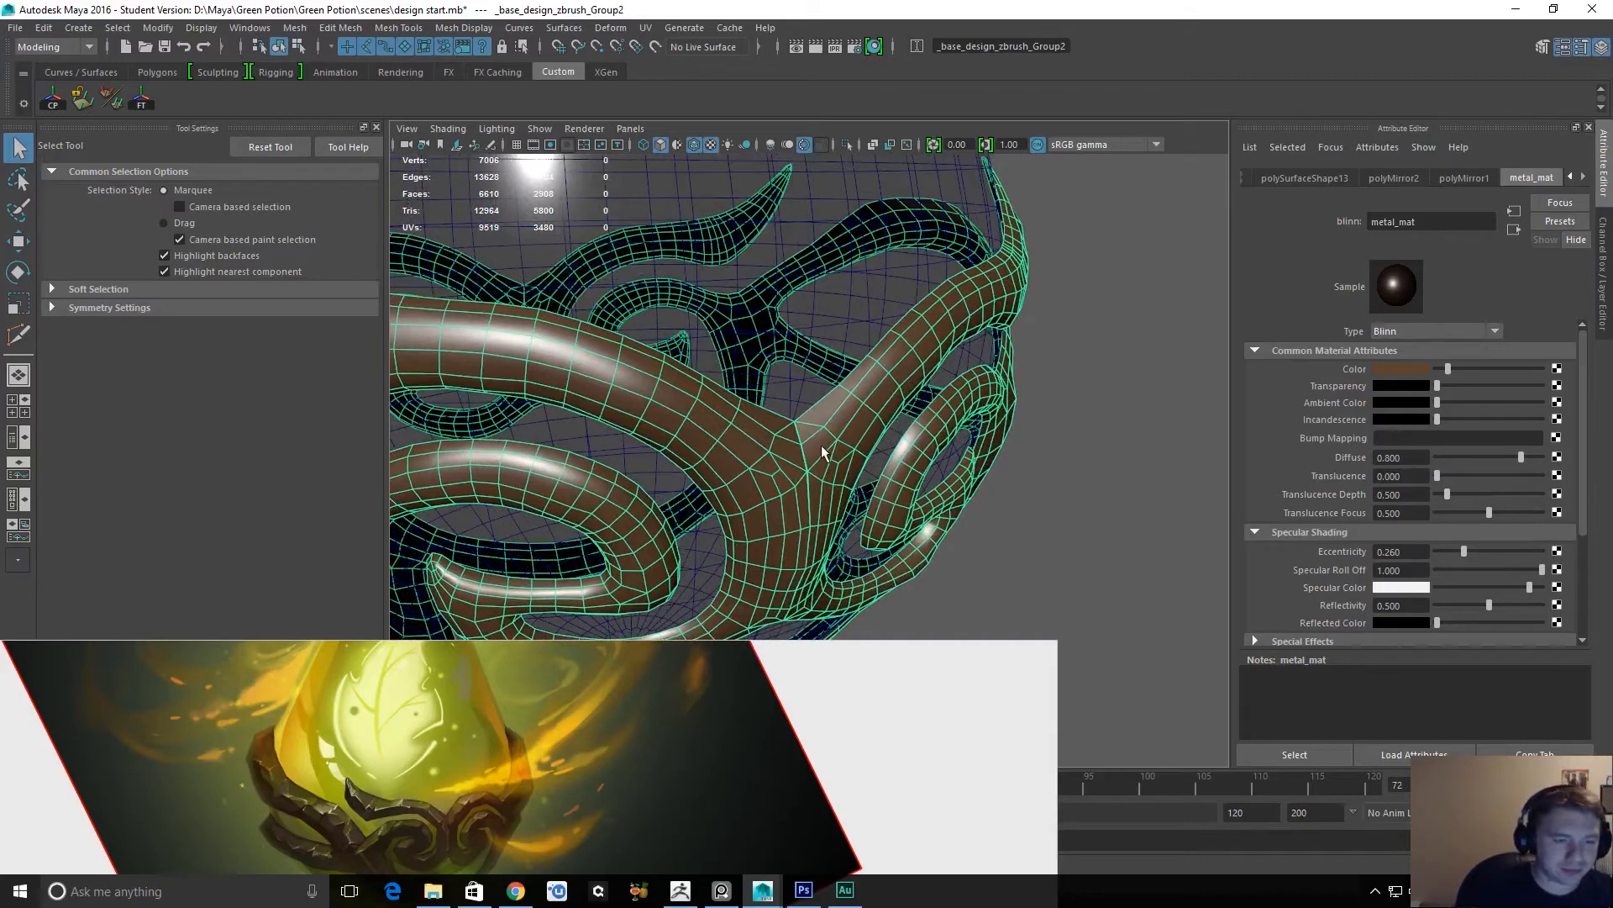
# Delete the metal ornament's faces left of its center seam, working in the front view.
pyautogui.press('space')
pyautogui.moveTo(822, 447); pyautogui.dragTo(823, 471)
pyautogui.keyDown('alt'); pyautogui.moveTo(824, 471); pyautogui.dragTo(848, 313, button='right'); pyautogui.keyUp('alt')
pyautogui.press('f')
pyautogui.moveTo(955, 510); pyautogui.dragTo(805, 665)
pyautogui.keyDown('alt'); pyautogui.moveTo(805, 666); pyautogui.dragTo(1032, 716, button='right'); pyautogui.keyUp('alt')
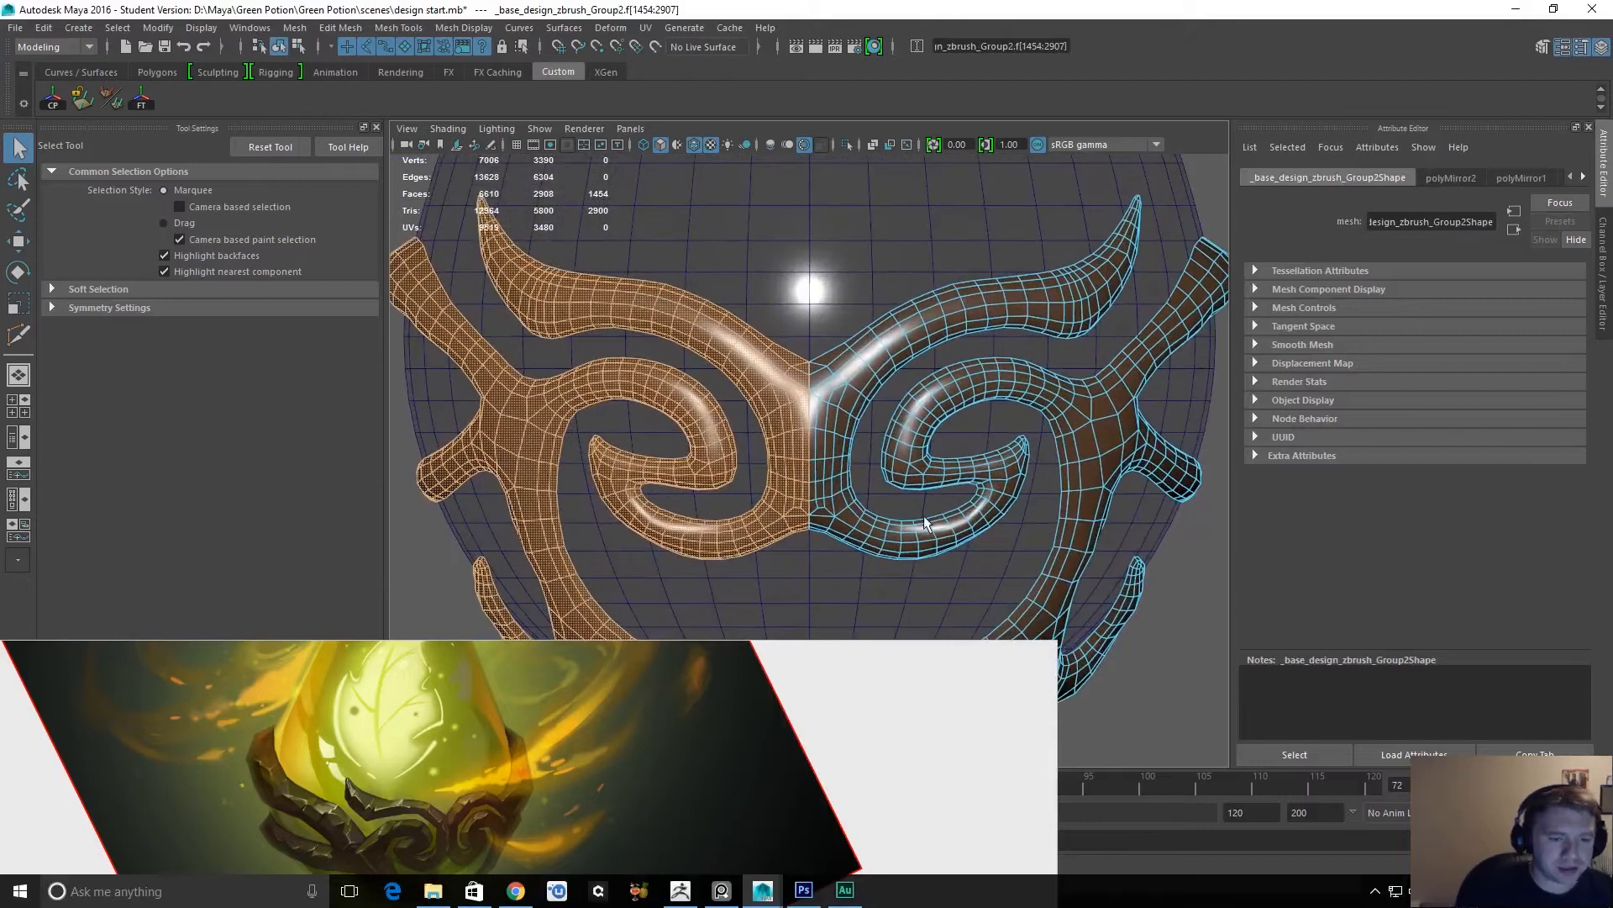
pyautogui.press('Delete')
# Delete the rear half of the remaining ornament faces in the side view, keeping a single quarter.
pyautogui.press('space')
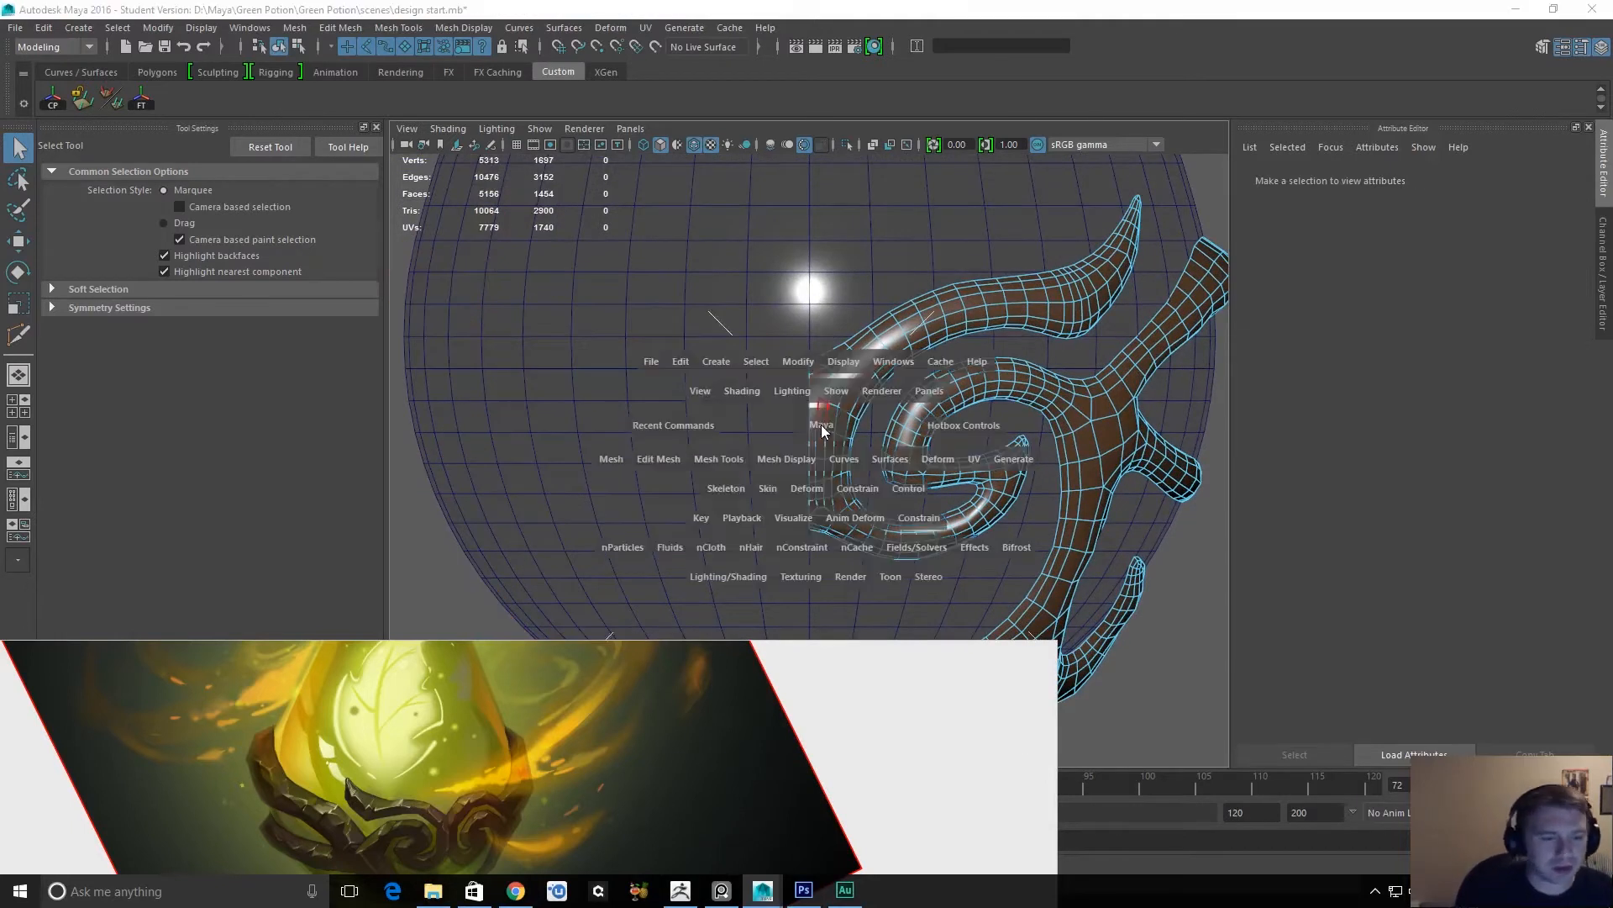
pyautogui.moveTo(838, 425); pyautogui.dragTo(871, 423)
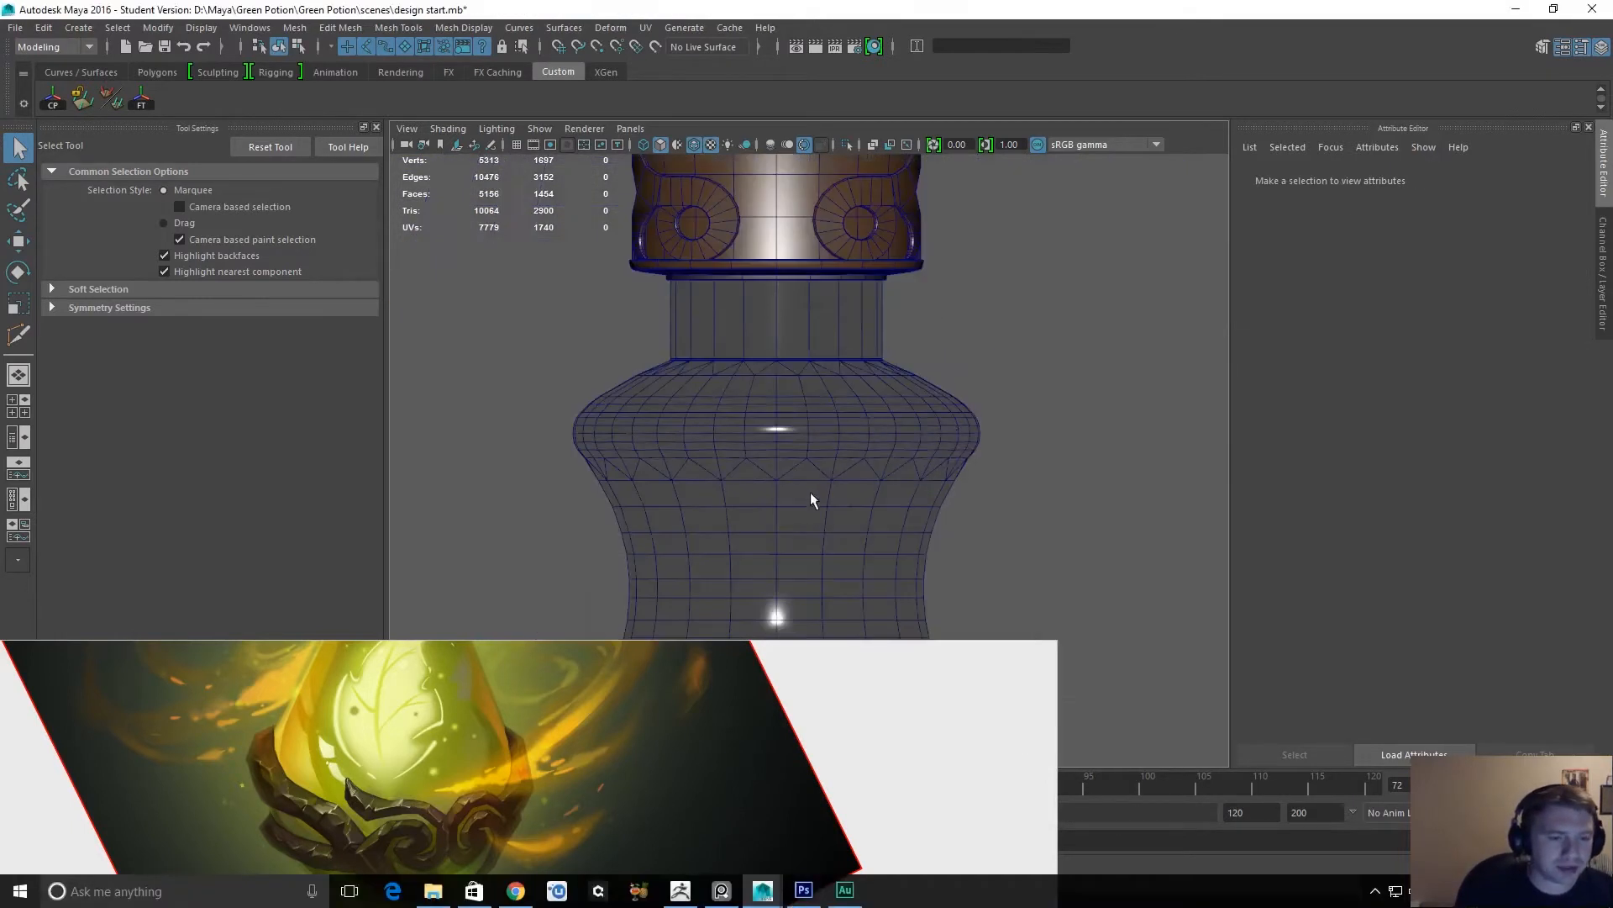
pyautogui.scroll(-5, 810, 492)
pyautogui.keyDown('alt'); pyautogui.moveTo(810, 492); pyautogui.dragTo(778, 370, button='middle'); pyautogui.keyUp('alt')
pyautogui.keyDown('alt'); pyautogui.moveTo(704, 488); pyautogui.dragTo(730, 238, button='middle'); pyautogui.keyUp('alt')
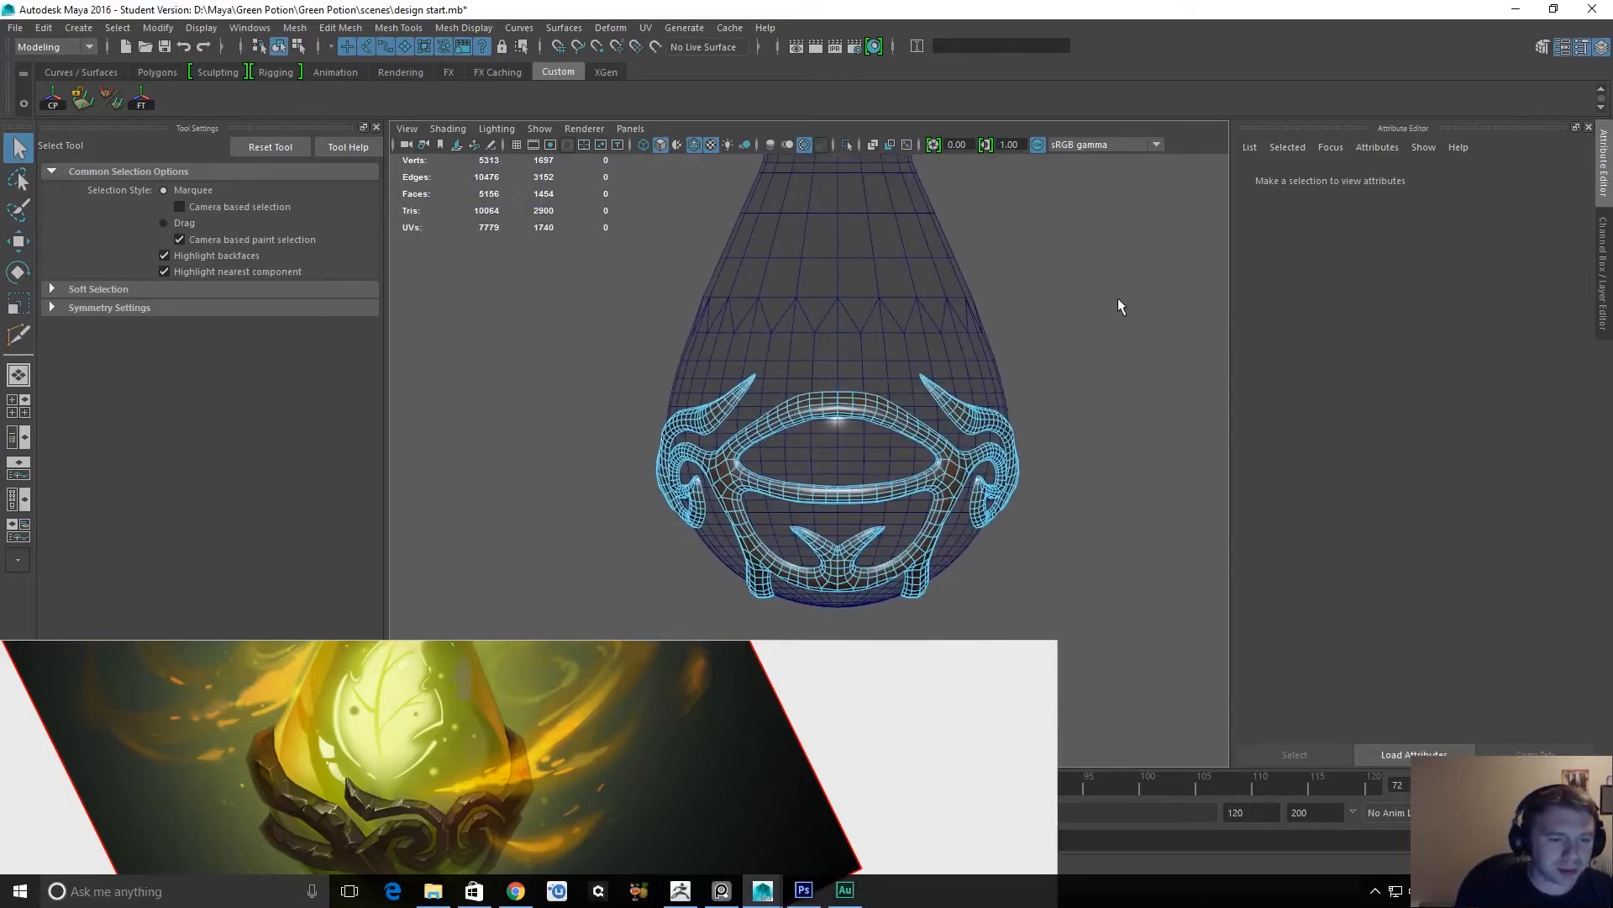
pyautogui.moveTo(989, 497); pyautogui.dragTo(839, 687)
pyautogui.press('Delete')
# Select the open border edge loop of the quarter ornament in the perspective view and extrude it.
pyautogui.press('space')
pyautogui.moveTo(822, 437); pyautogui.dragTo(1011, 427)
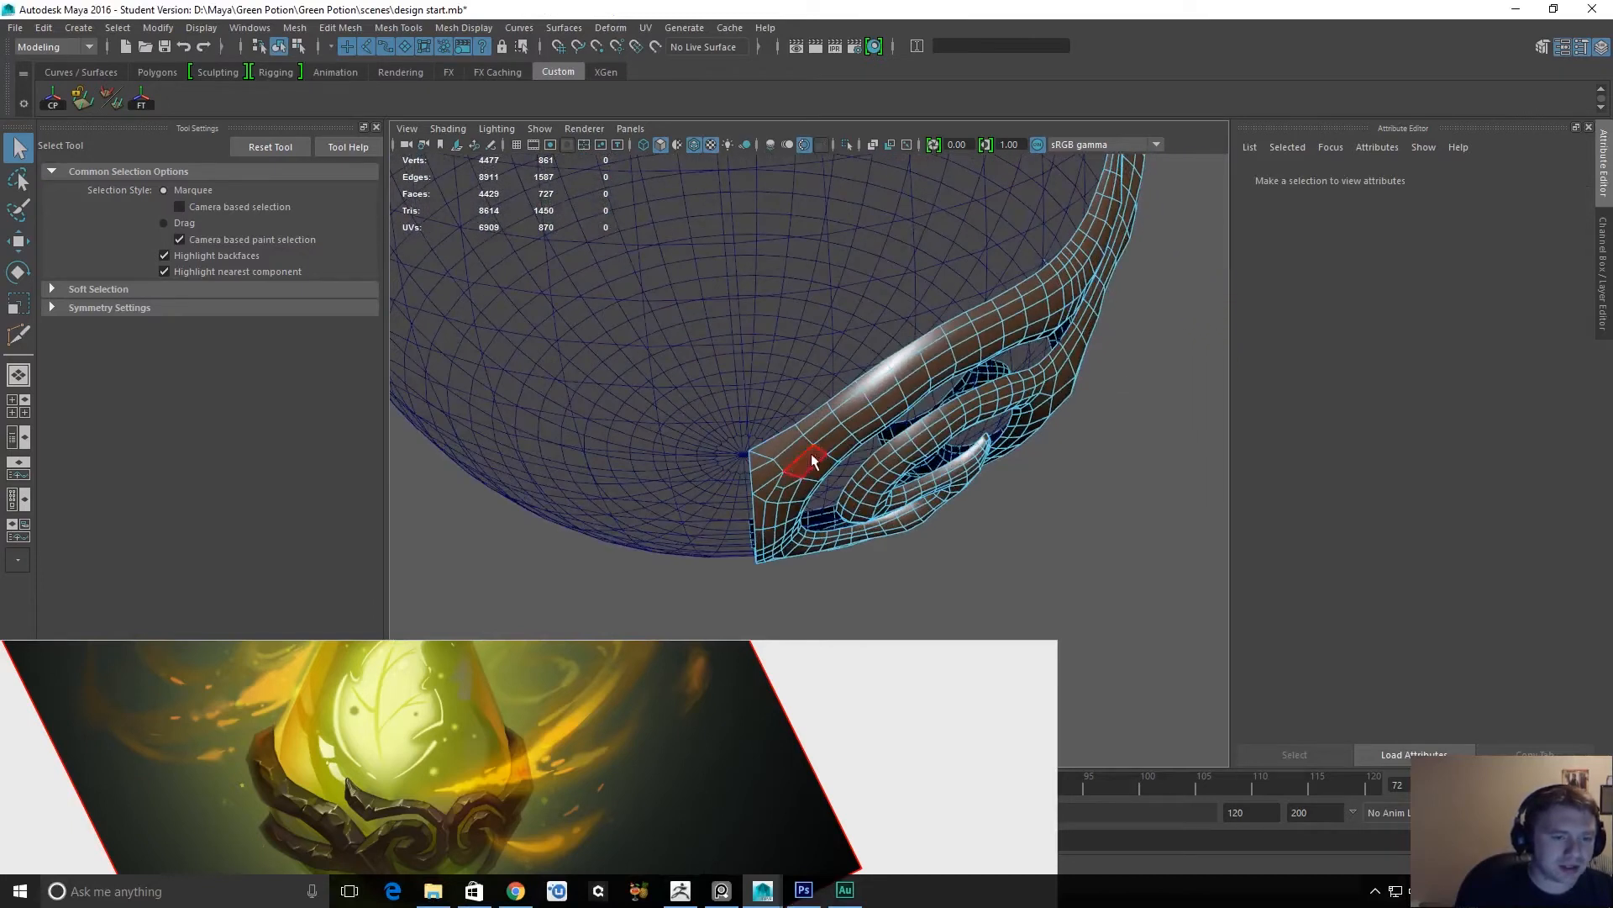
pyautogui.doubleClick(784, 435)
pyautogui.keyDown('alt'); pyautogui.moveTo(825, 436); pyautogui.dragTo(881, 477); pyautogui.keyUp('alt')
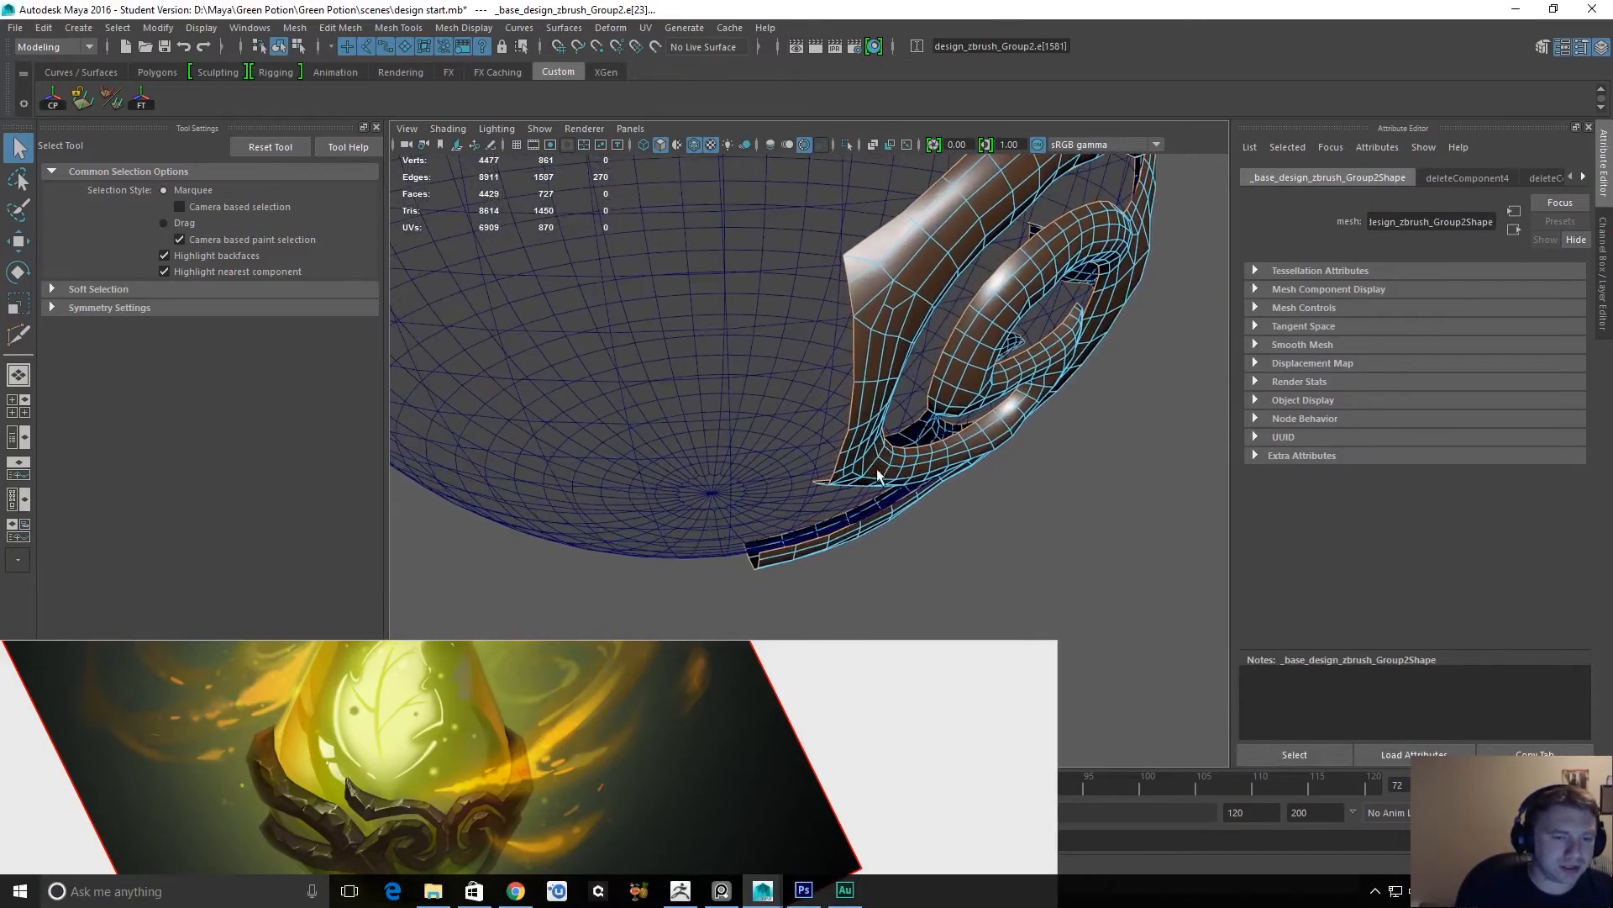
pyautogui.keyDown('shift'); pyautogui.rightClick(879, 336); pyautogui.keyUp('shift')
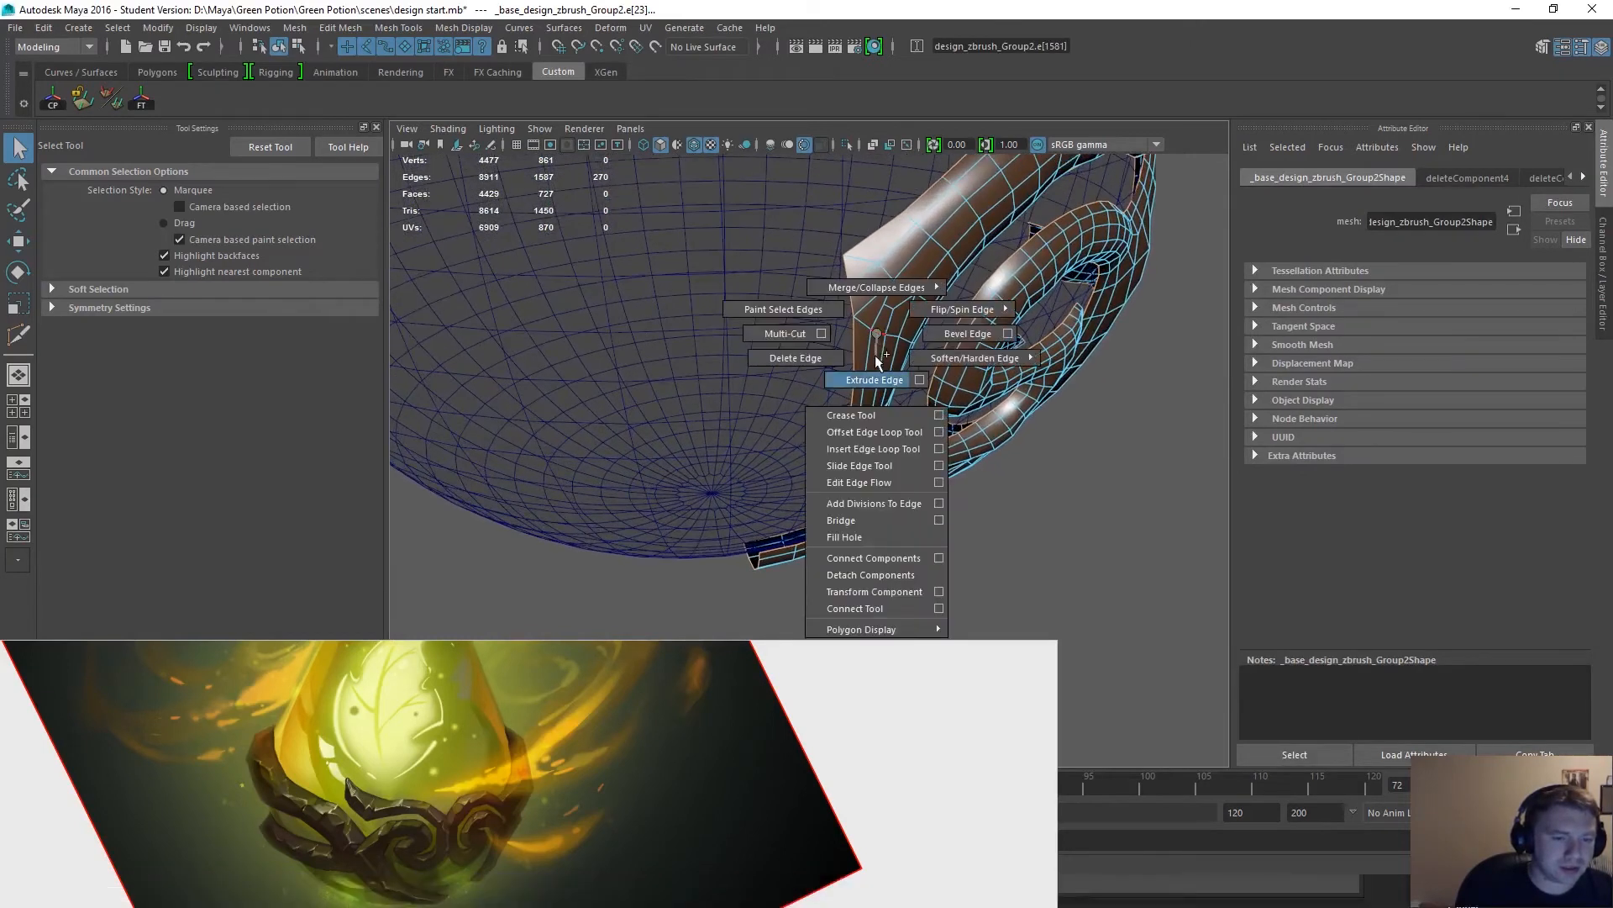
pyautogui.click(875, 379)
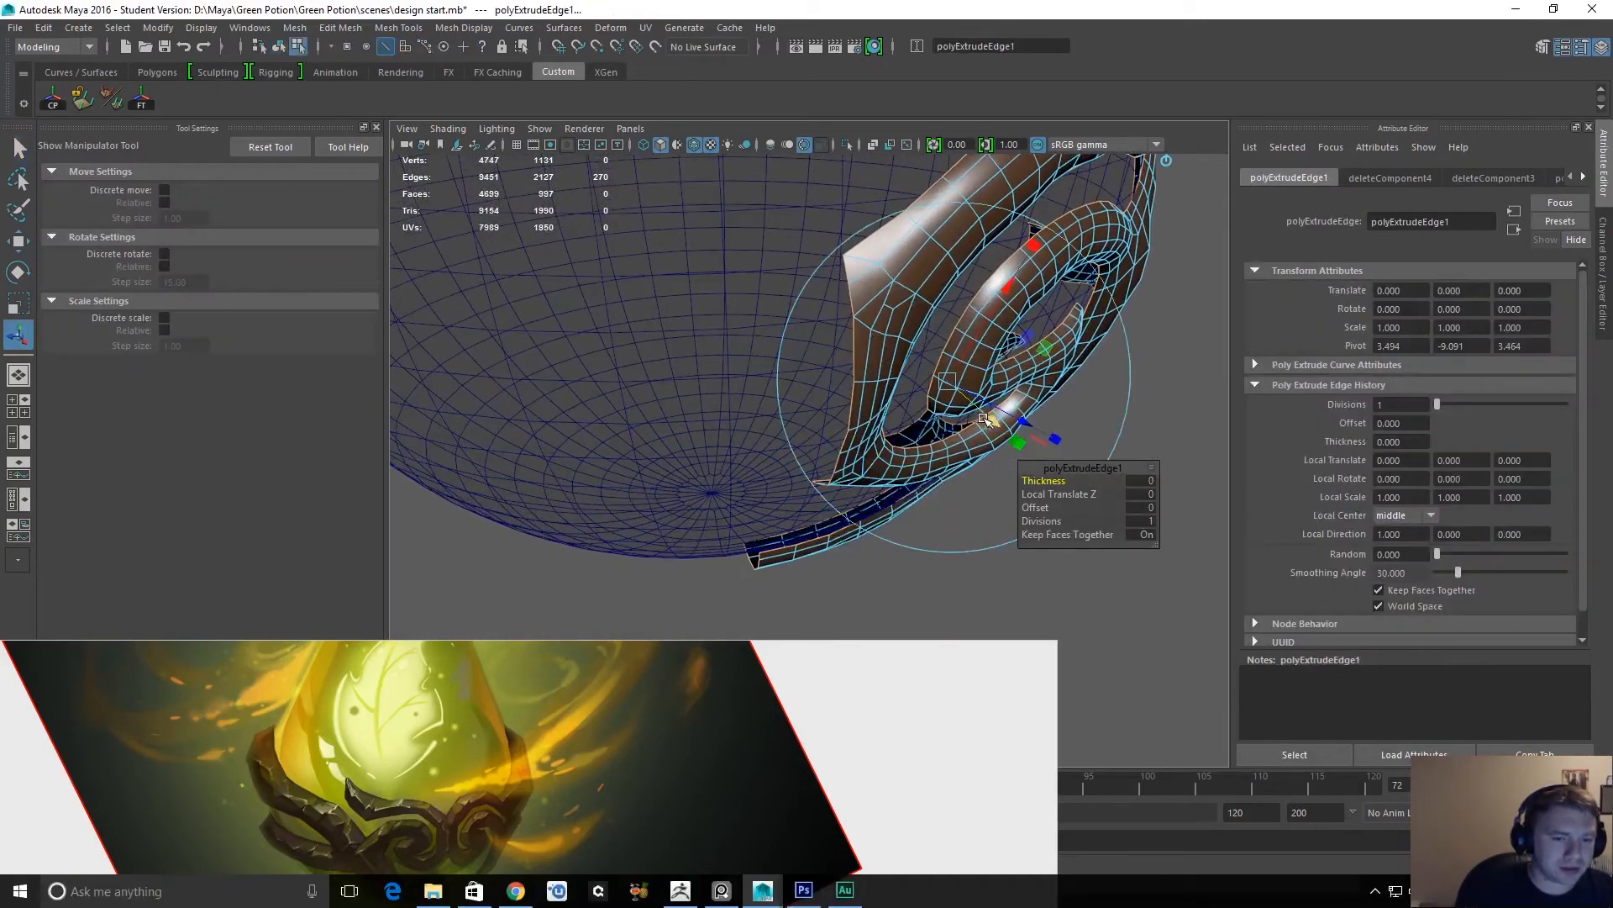
# Try a thickness of 0.06 and a local Z translation of -0.05 on the extruded border, undoing both.
pyautogui.moveTo(1045, 481)
pyautogui.mouseDown()
pyautogui.moveTo(1051, 493)
pyautogui.moveTo(1034, 487)
pyautogui.mouseUp()
pyautogui.hotkey('ctrl', 'z')
pyautogui.keyDown('alt'); pyautogui.moveTo(976, 363); pyautogui.dragTo(1057, 507); pyautogui.keyUp('alt')
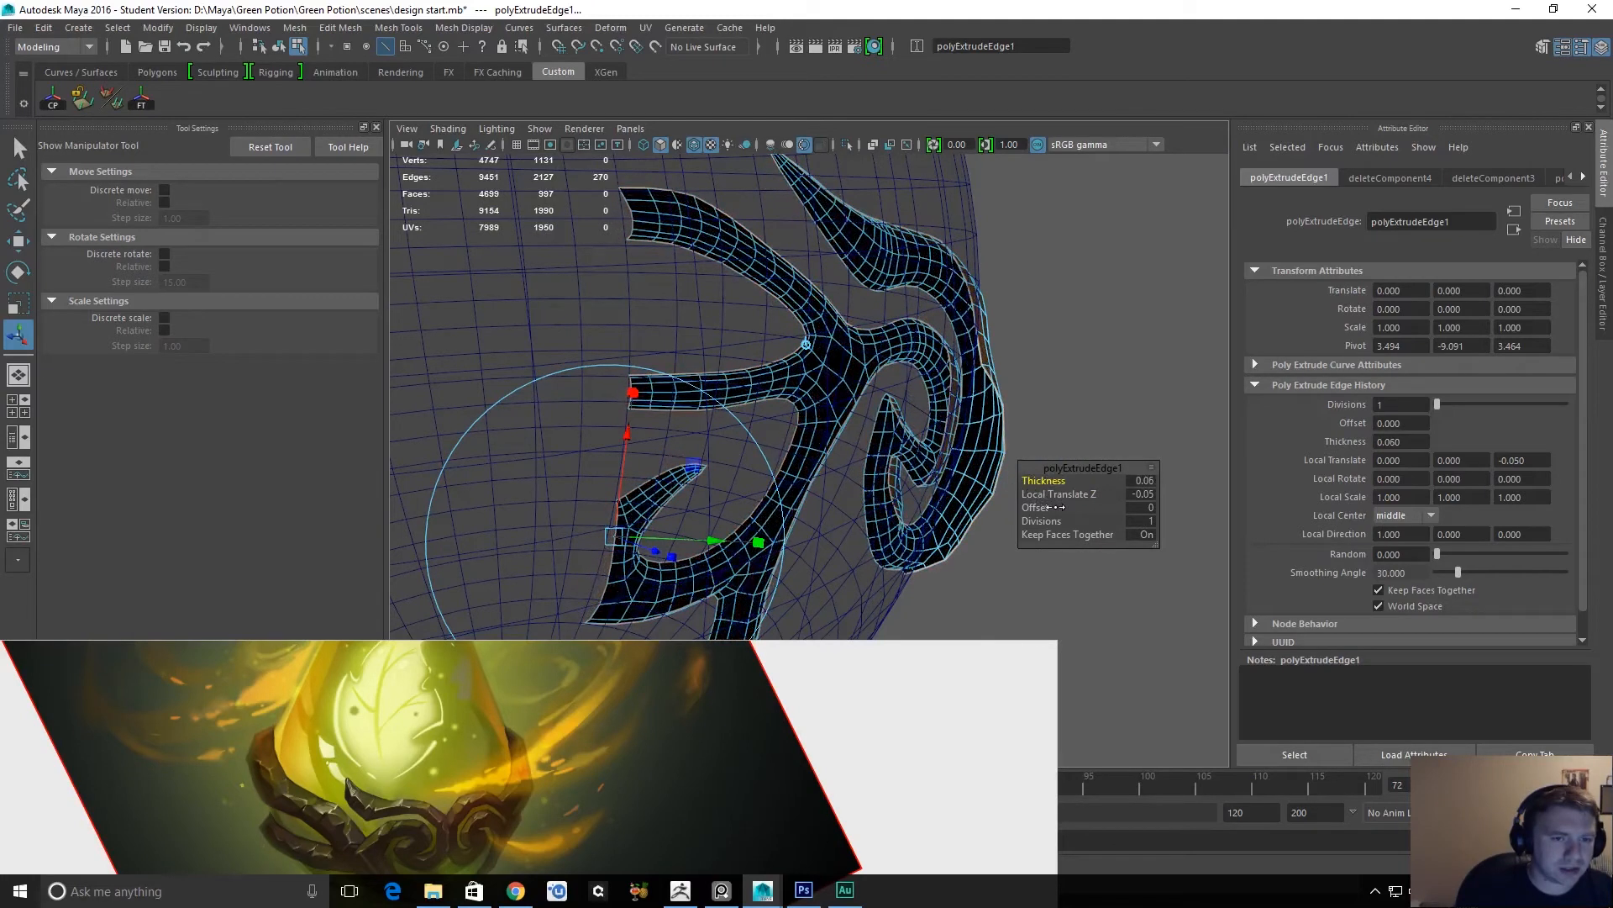
pyautogui.keyDown('alt'); pyautogui.moveTo(1005, 454); pyautogui.dragTo(840, 471); pyautogui.keyUp('alt')
pyautogui.keyDown('alt'); pyautogui.moveTo(840, 471); pyautogui.dragTo(951, 540, button='right'); pyautogui.keyUp('alt')
pyautogui.keyDown('alt'); pyautogui.moveTo(724, 373); pyautogui.dragTo(783, 467, button='middle'); pyautogui.keyUp('alt')
pyautogui.keyDown('alt'); pyautogui.moveTo(783, 467); pyautogui.dragTo(810, 512); pyautogui.keyUp('alt')
pyautogui.keyDown('alt'); pyautogui.moveTo(810, 512); pyautogui.dragTo(912, 548, button='right'); pyautogui.keyUp('alt')
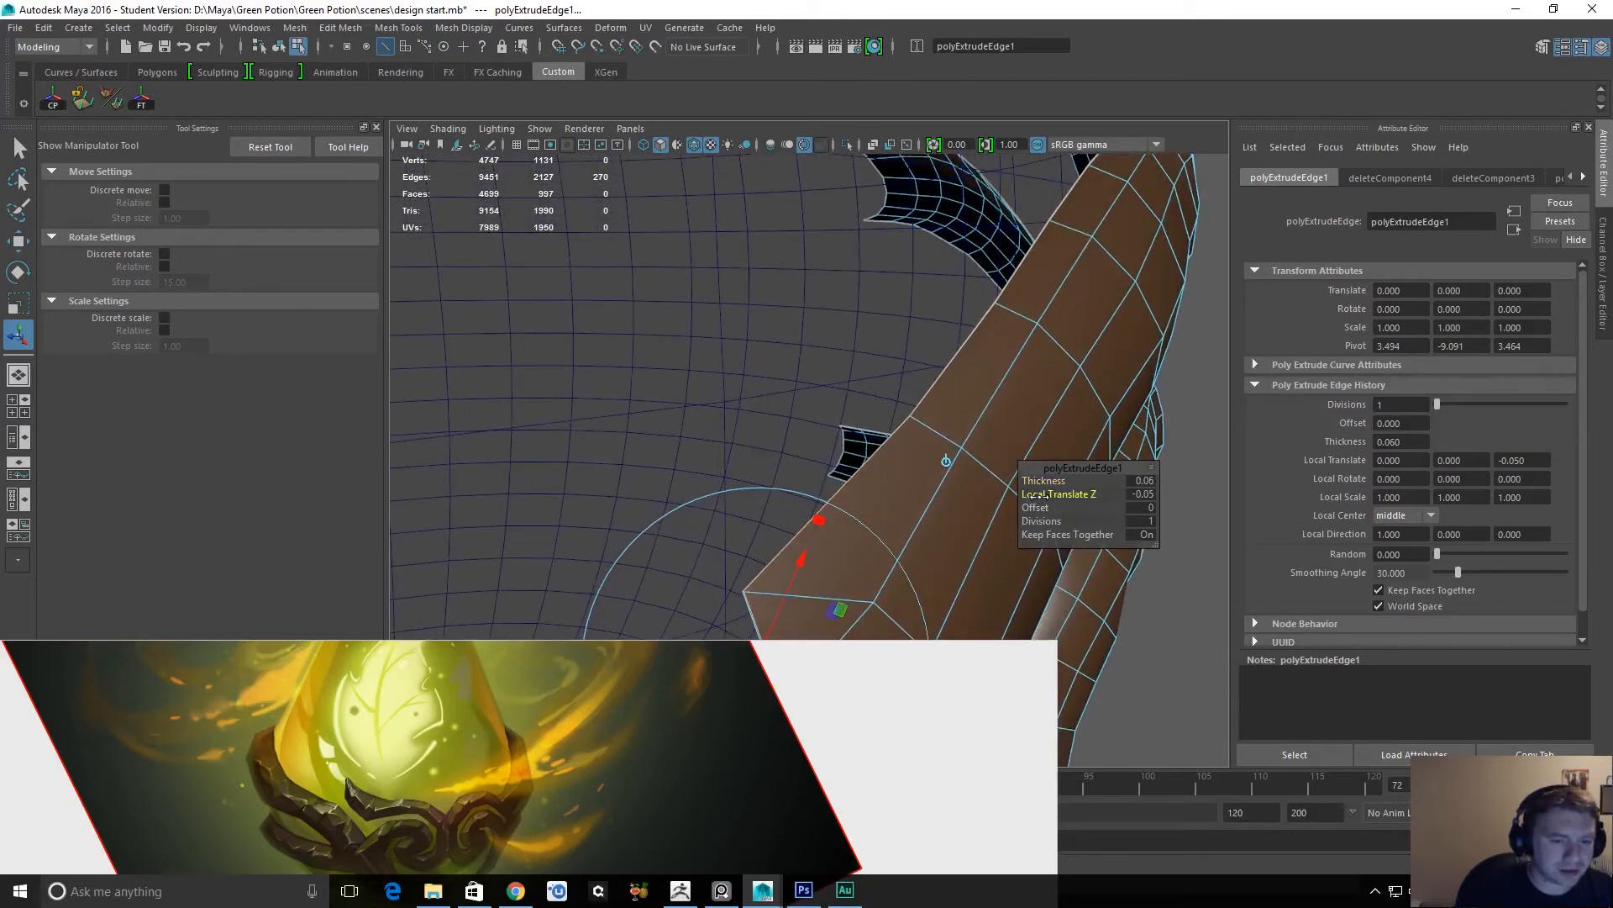
pyautogui.moveTo(1036, 495); pyautogui.dragTo(1046, 484)
pyautogui.hotkey('ctrl', 'z')
pyautogui.hotkey('ctrl', 'z')
pyautogui.hotkey('ctrl', 'z')
# Set the border edge extrusion's offset to 0.04 and leave the extrude manipulator.
pyautogui.moveTo(1034, 508); pyautogui.dragTo(1046, 494)
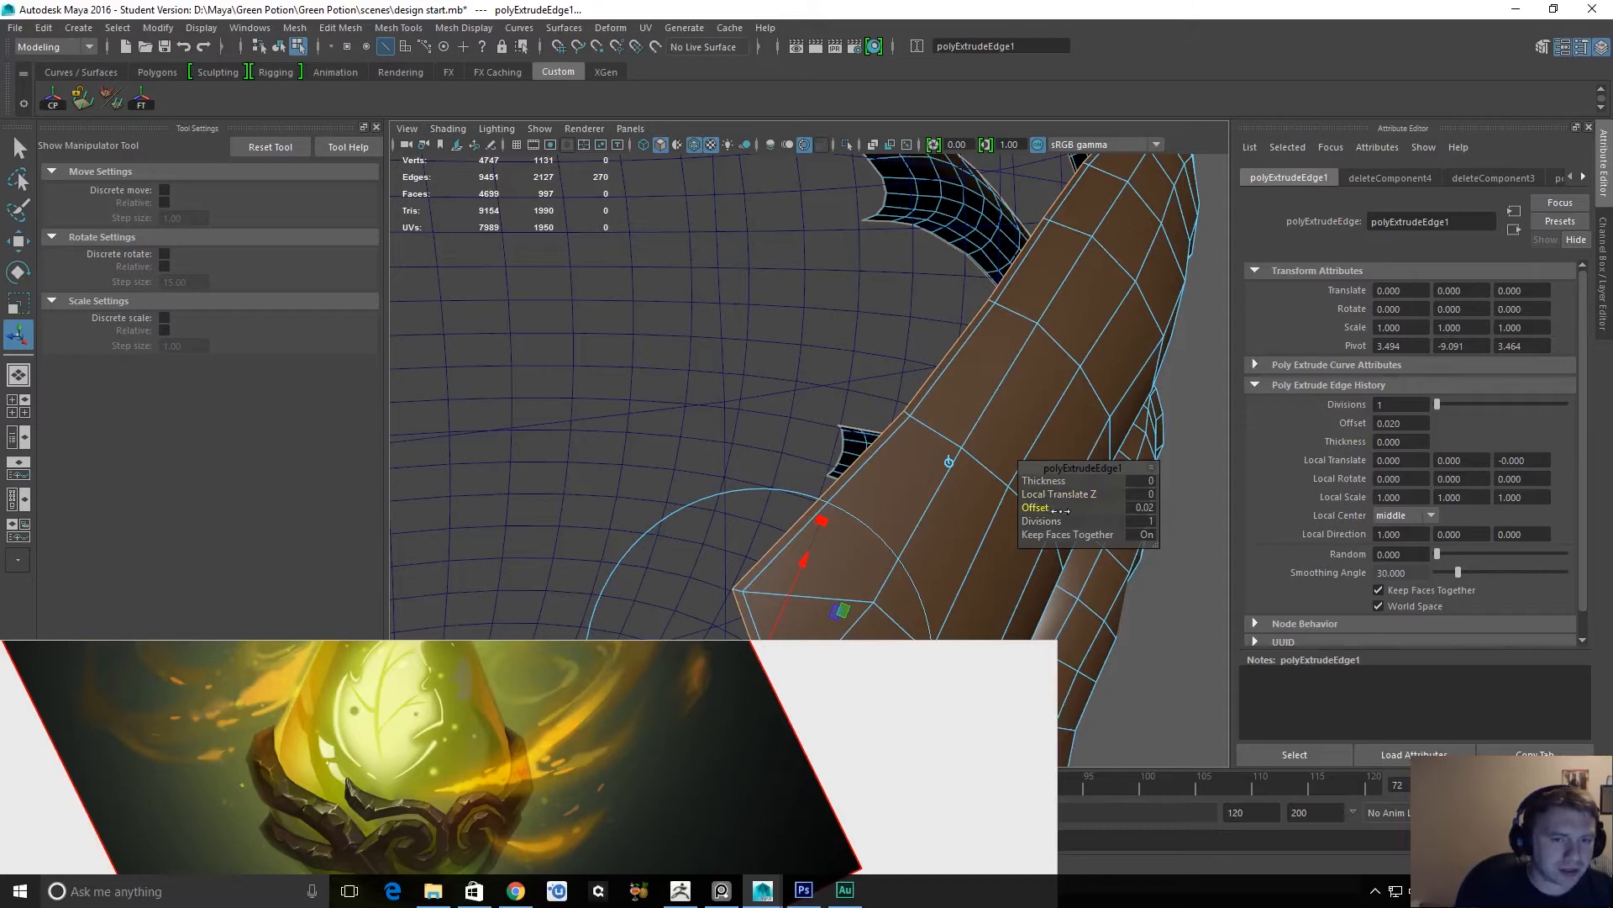
pyautogui.moveTo(1053, 508); pyautogui.dragTo(1051, 506)
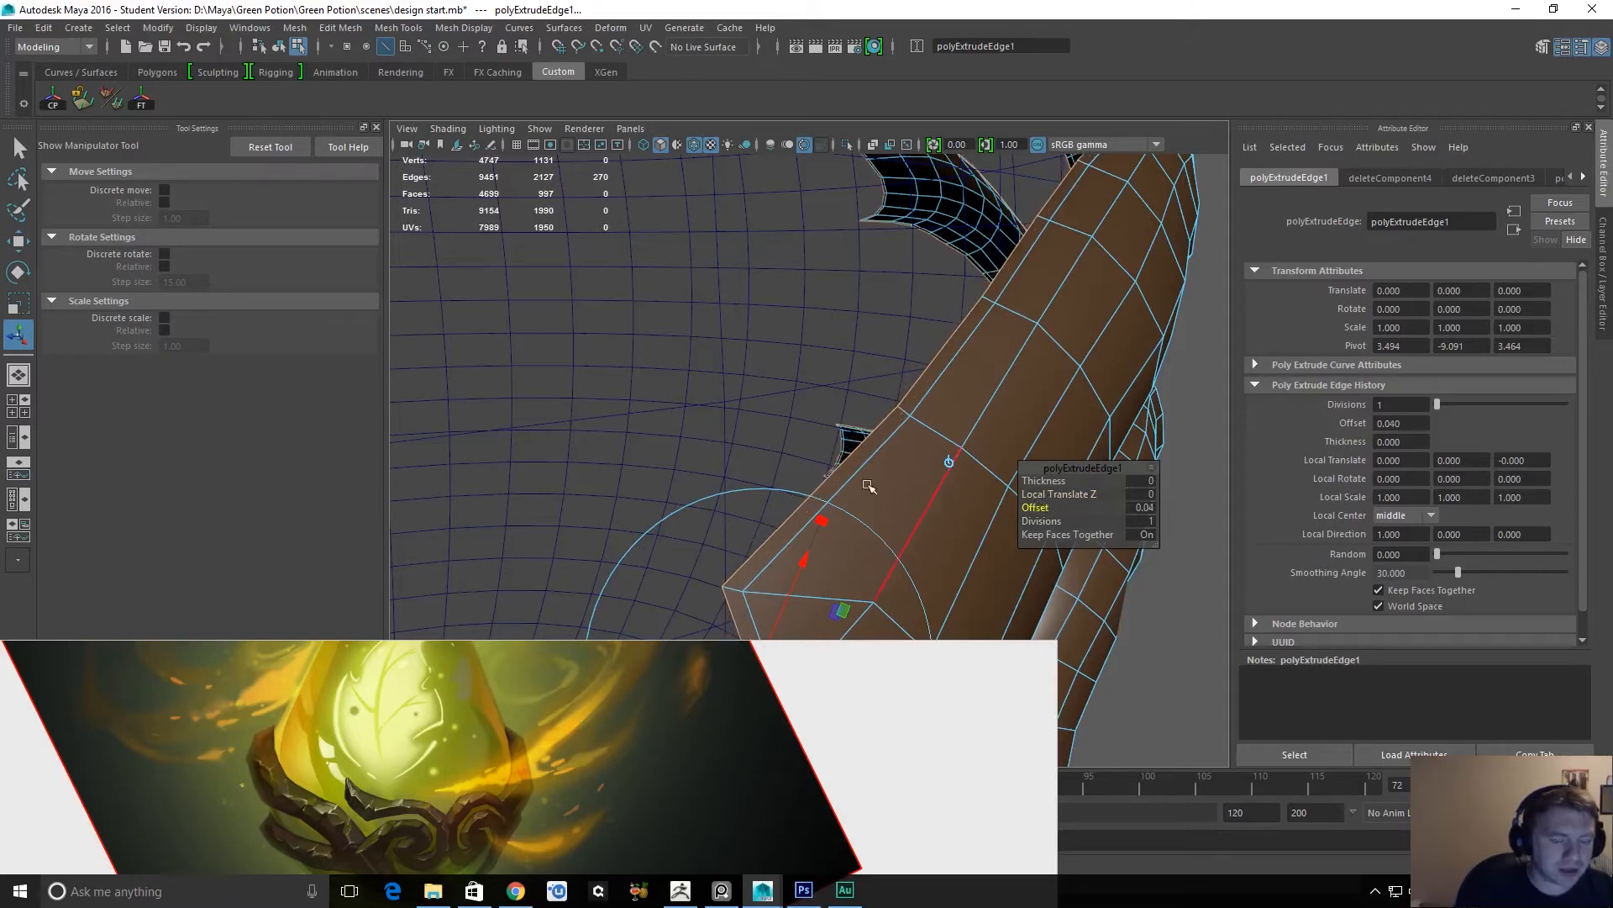
pyautogui.press('q')
# Extrude the ornament's border edges a second time with an offset of 0.01 and a local Z translation of -0.02.
pyautogui.moveTo(905, 486)
pyautogui.keyDown('alt'); pyautogui.mouseDown()
pyautogui.moveTo(832, 289)
pyautogui.moveTo(846, 415)
pyautogui.moveTo(916, 458)
pyautogui.mouseUp(); pyautogui.keyUp('alt')
pyautogui.keyDown('shift'); pyautogui.moveTo(914, 411); pyautogui.dragTo(912, 433, button='right'); pyautogui.keyUp('shift')
pyautogui.keyDown('alt'); pyautogui.moveTo(914, 434); pyautogui.dragTo(841, 497); pyautogui.keyUp('alt')
pyautogui.keyDown('alt'); pyautogui.moveTo(730, 502); pyautogui.dragTo(987, 428); pyautogui.keyUp('alt')
pyautogui.keyDown('alt'); pyautogui.moveTo(611, 481); pyautogui.dragTo(819, 433, button='middle'); pyautogui.keyUp('alt')
pyautogui.keyDown('alt'); pyautogui.moveTo(819, 432); pyautogui.dragTo(1040, 507); pyautogui.keyUp('alt')
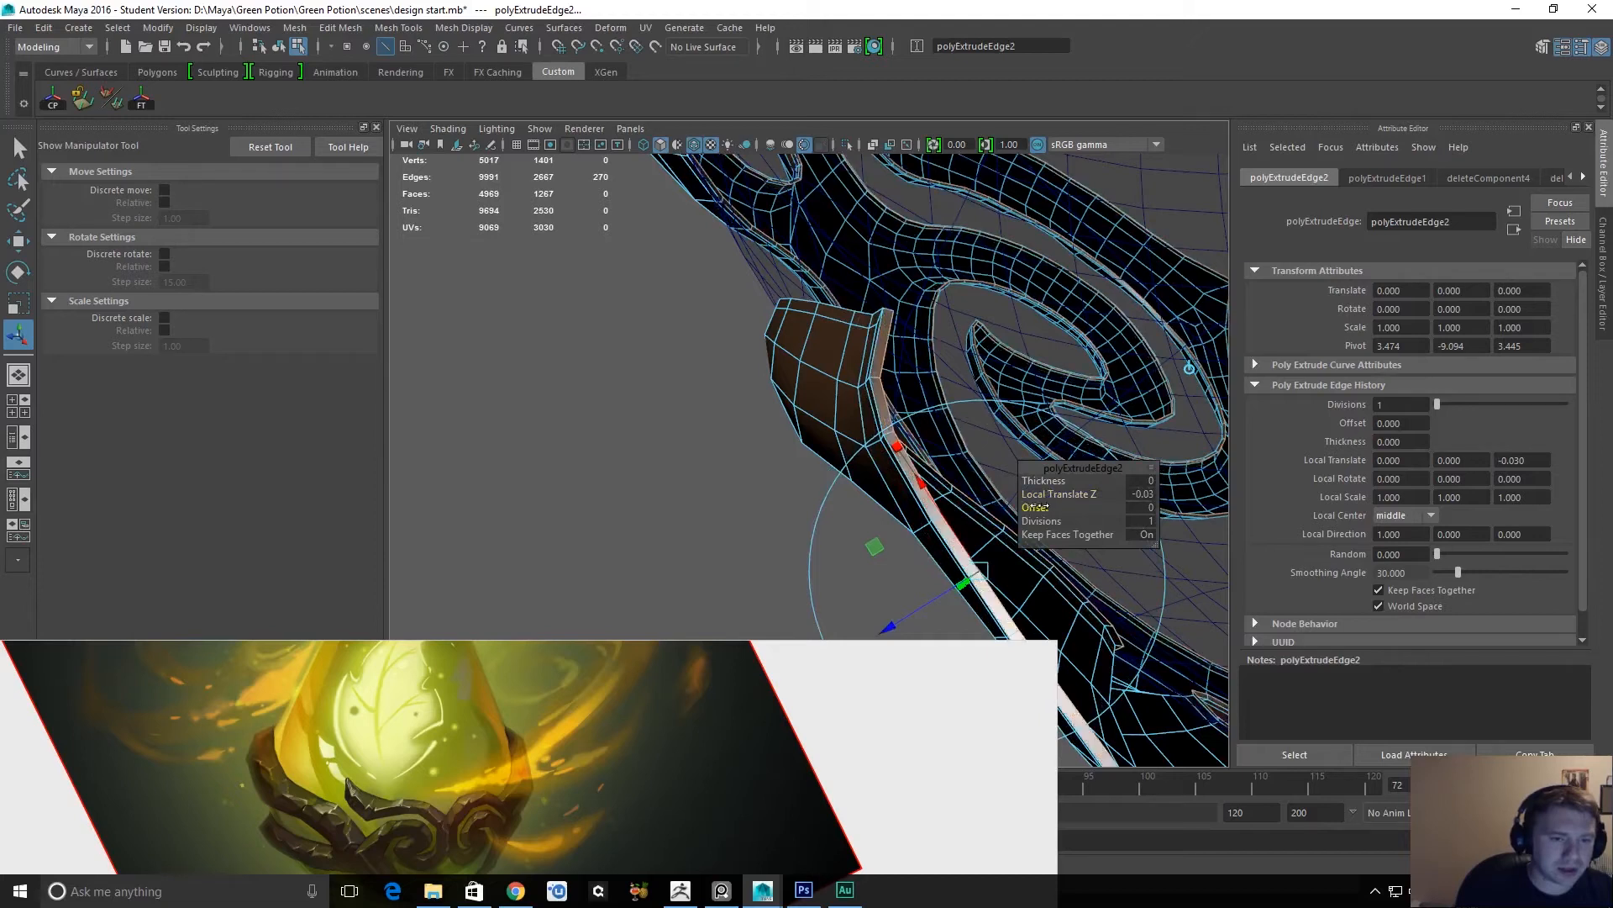
pyautogui.moveTo(1041, 495); pyautogui.dragTo(1043, 495)
pyautogui.keyDown('alt'); pyautogui.moveTo(813, 335); pyautogui.dragTo(957, 353); pyautogui.keyUp('alt')
pyautogui.keyDown('alt'); pyautogui.moveTo(1008, 365); pyautogui.dragTo(804, 302, button='middle'); pyautogui.keyUp('alt')
pyautogui.keyDown('alt'); pyautogui.moveTo(804, 302); pyautogui.dragTo(657, 443); pyautogui.keyUp('alt')
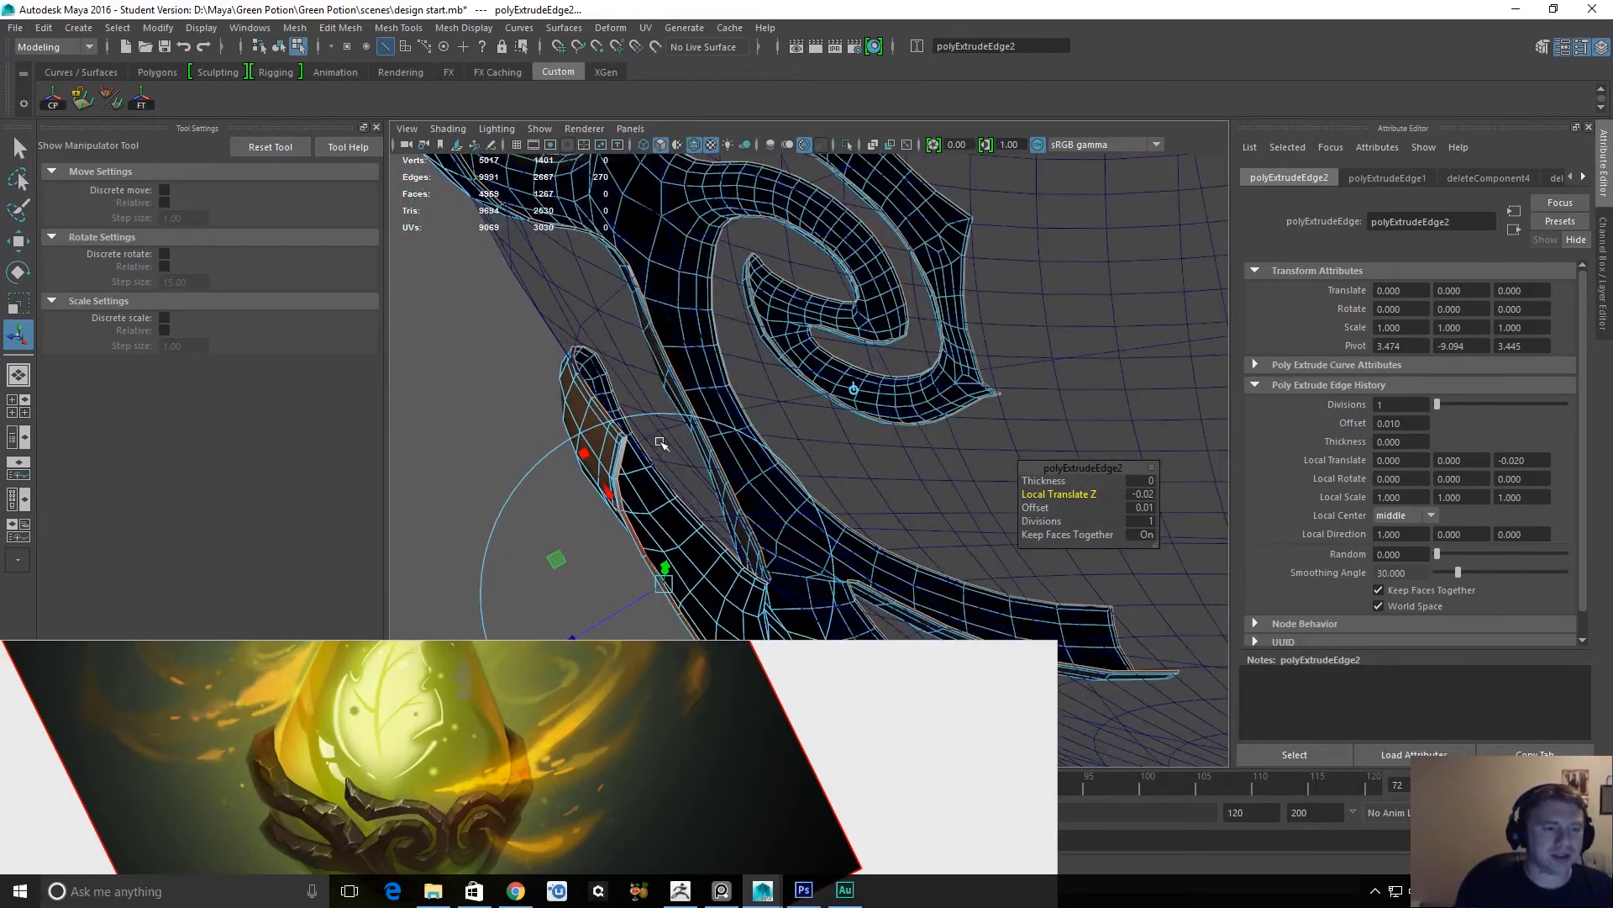
# Undo both extrusions of the ornament's border edges and return to object mode with the quarter ornament selected.
pyautogui.press('q')
pyautogui.keyDown('alt'); pyautogui.moveTo(730, 458); pyautogui.dragTo(666, 457); pyautogui.keyUp('alt')
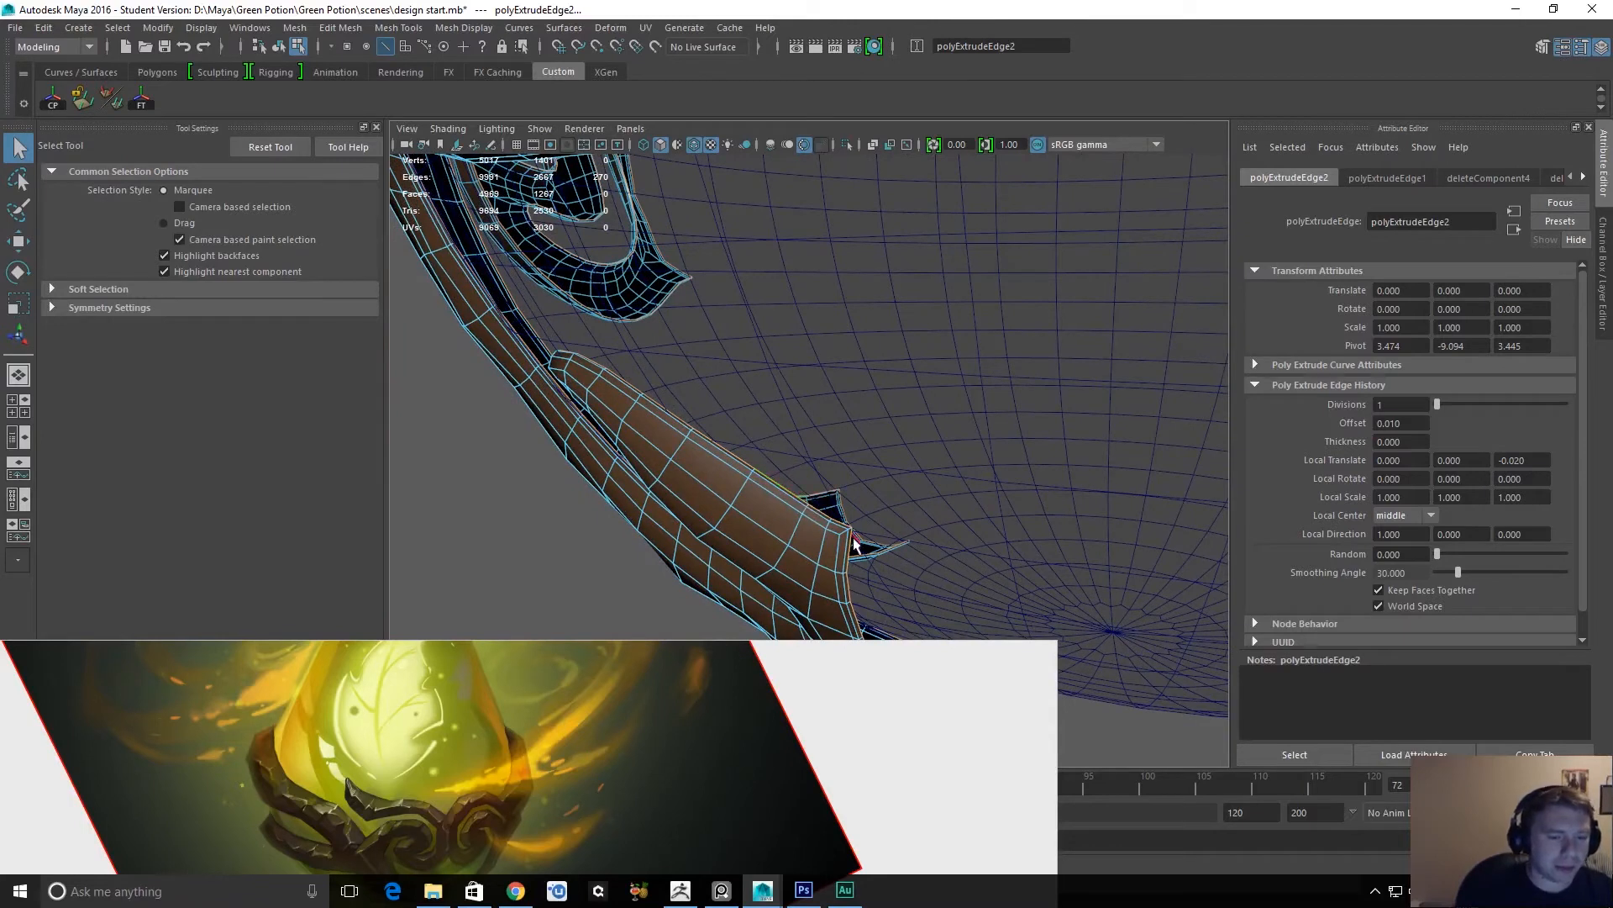
pyautogui.hotkey('ctrl', 'z')
pyautogui.hotkey('ctrl', 'z')
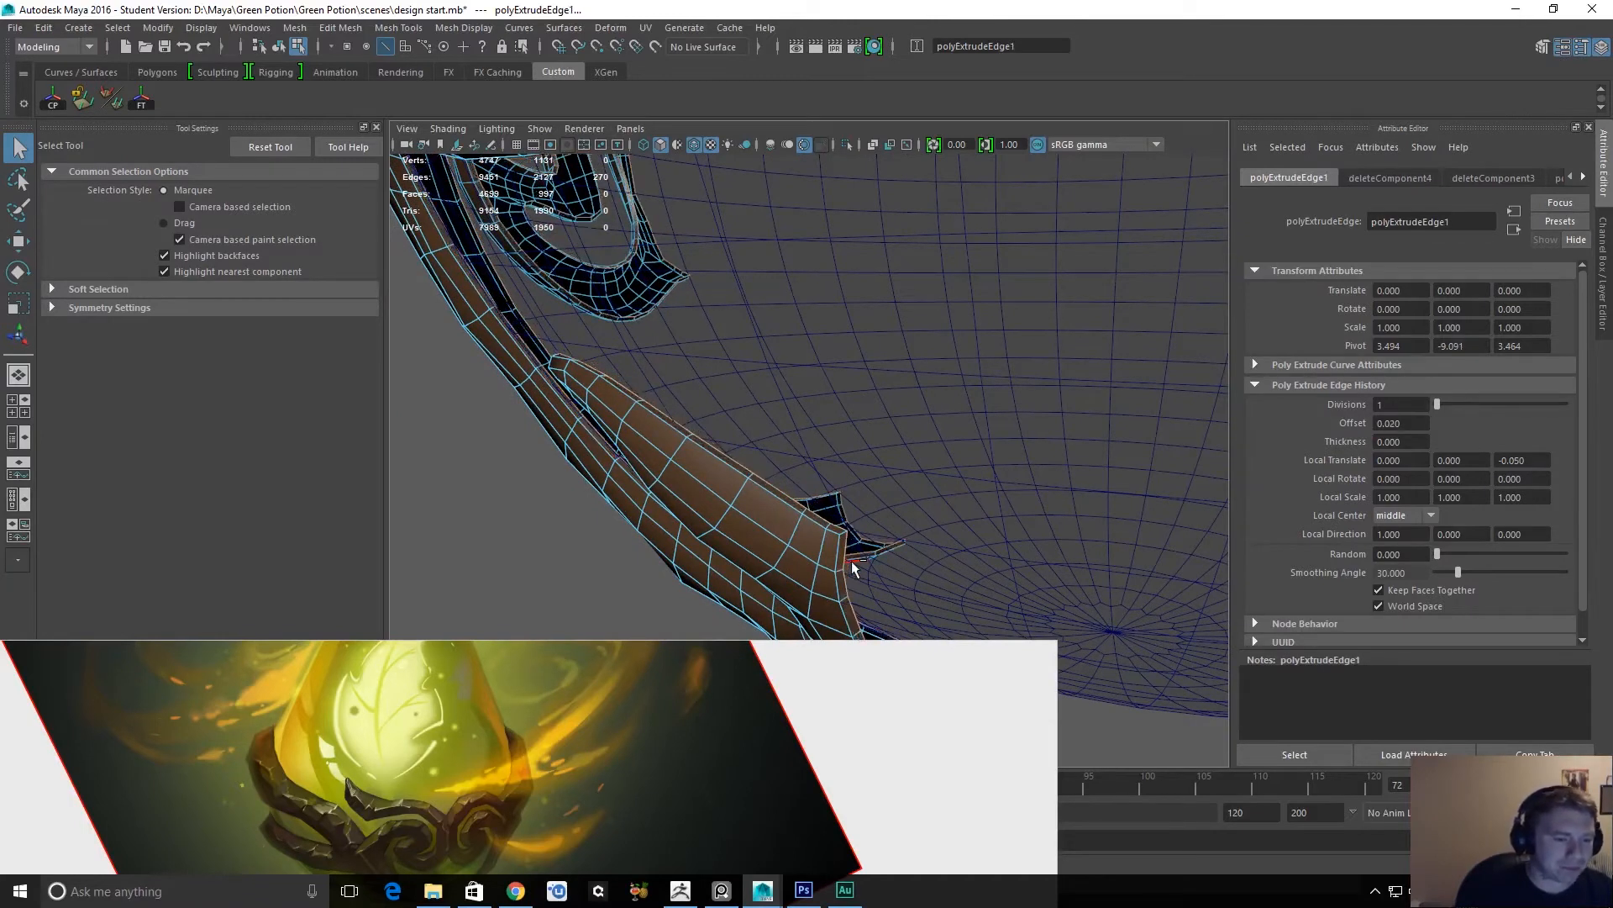
pyautogui.hotkey('ctrl', 'z')
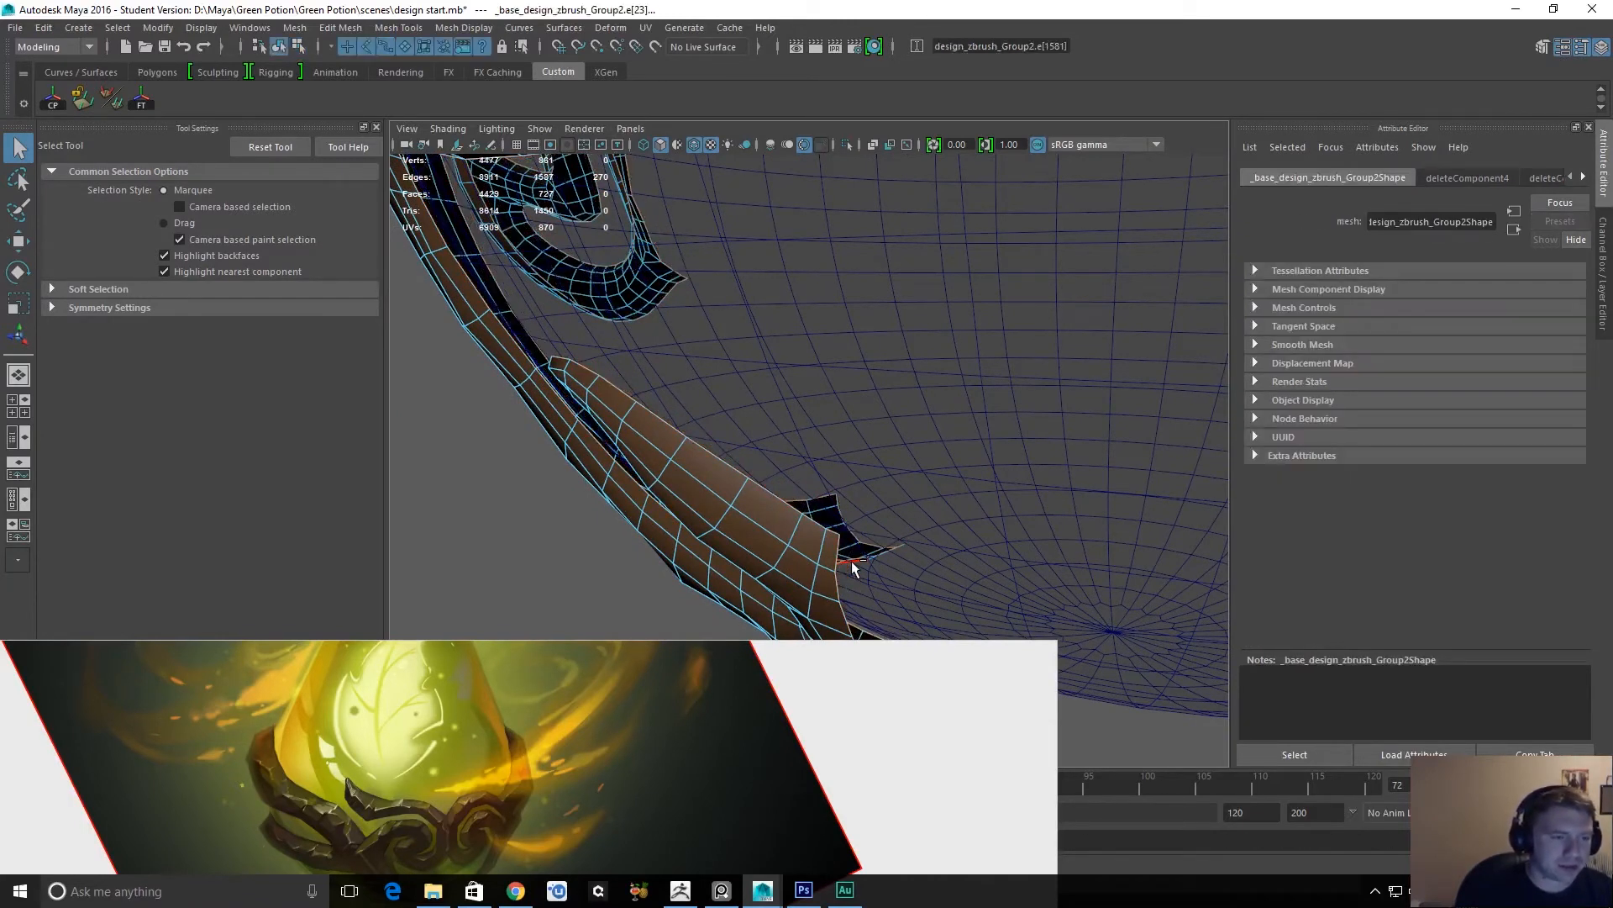
pyautogui.press('F8')
pyautogui.click(782, 542)
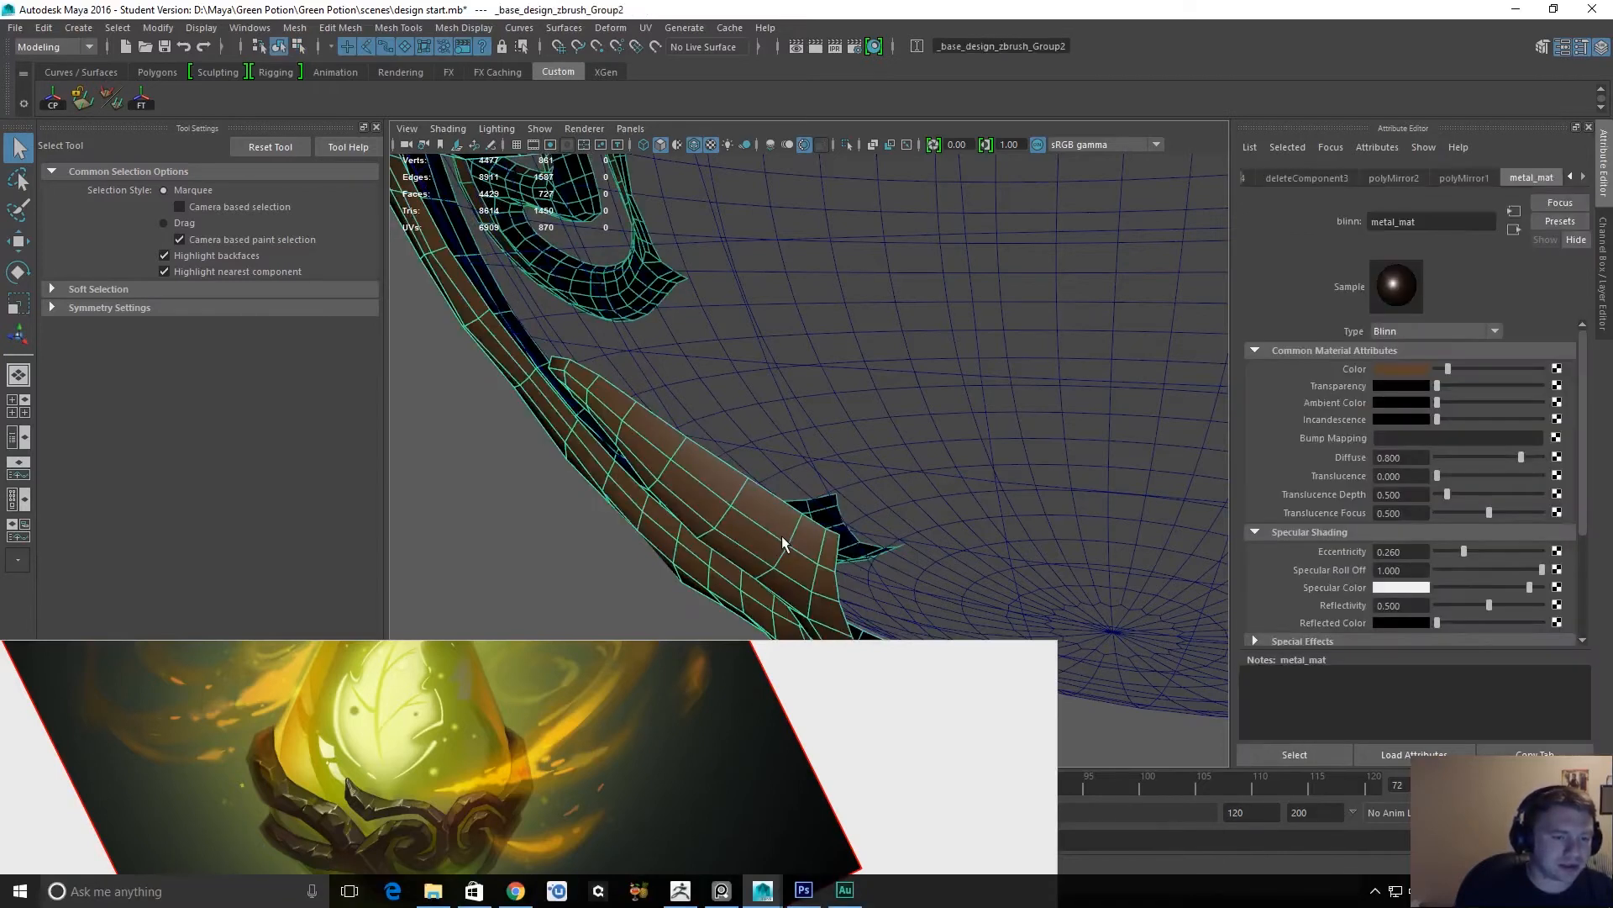
# Examine the ornament's topology and the bottle's cap and neck from several angles against the reference painting.
pyautogui.keyDown('alt'); pyautogui.moveTo(910, 488); pyautogui.dragTo(899, 532); pyautogui.keyUp('alt')
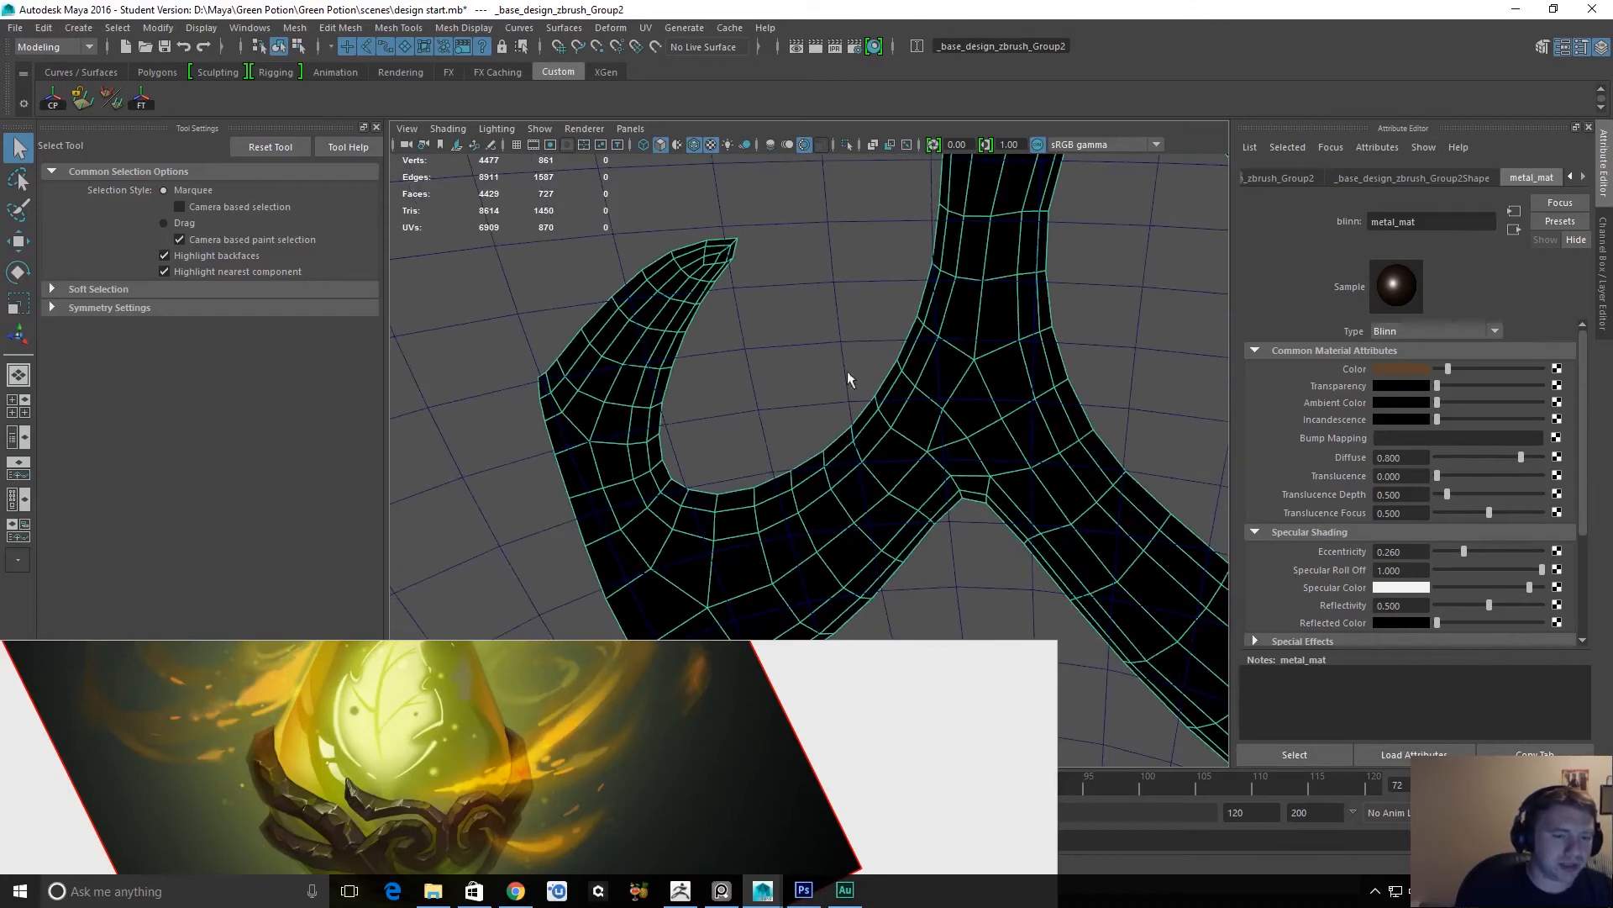
pyautogui.keyDown('alt'); pyautogui.moveTo(870, 381); pyautogui.dragTo(804, 335, button='right'); pyautogui.keyUp('alt')
pyautogui.keyDown('alt'); pyautogui.moveTo(898, 438); pyautogui.dragTo(882, 550, button='middle'); pyautogui.keyUp('alt')
pyautogui.keyDown('alt'); pyautogui.moveTo(912, 361); pyautogui.dragTo(770, 282, button='right'); pyautogui.keyUp('alt')
pyautogui.keyDown('alt'); pyautogui.moveTo(951, 397); pyautogui.dragTo(844, 395); pyautogui.keyUp('alt')
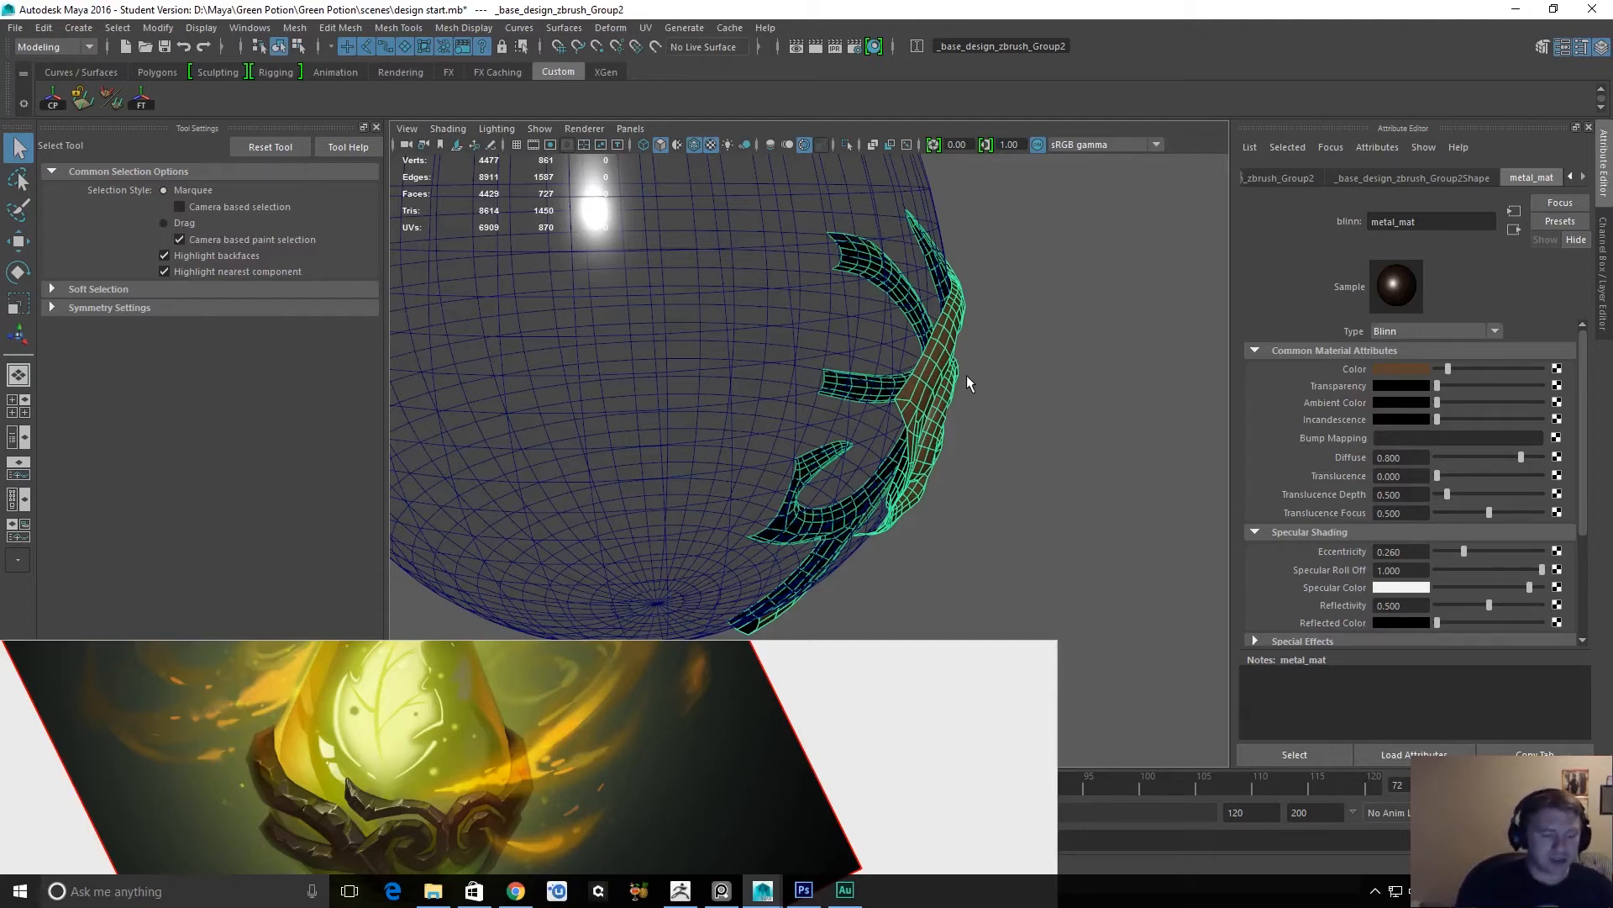
pyautogui.keyDown('alt'); pyautogui.moveTo(1001, 412); pyautogui.dragTo(794, 427); pyautogui.keyUp('alt')
pyautogui.keyDown('alt'); pyautogui.moveTo(877, 380); pyautogui.dragTo(1033, 506); pyautogui.keyUp('alt')
pyautogui.click(1081, 497)
pyautogui.keyDown('alt'); pyautogui.moveTo(1027, 383); pyautogui.dragTo(1018, 647, button='middle'); pyautogui.keyUp('alt')
pyautogui.keyDown('alt'); pyautogui.moveTo(1012, 465); pyautogui.dragTo(1004, 617, button='middle'); pyautogui.keyUp('alt')
pyautogui.keyDown('alt'); pyautogui.moveTo(991, 515); pyautogui.dragTo(986, 544); pyautogui.keyUp('alt')
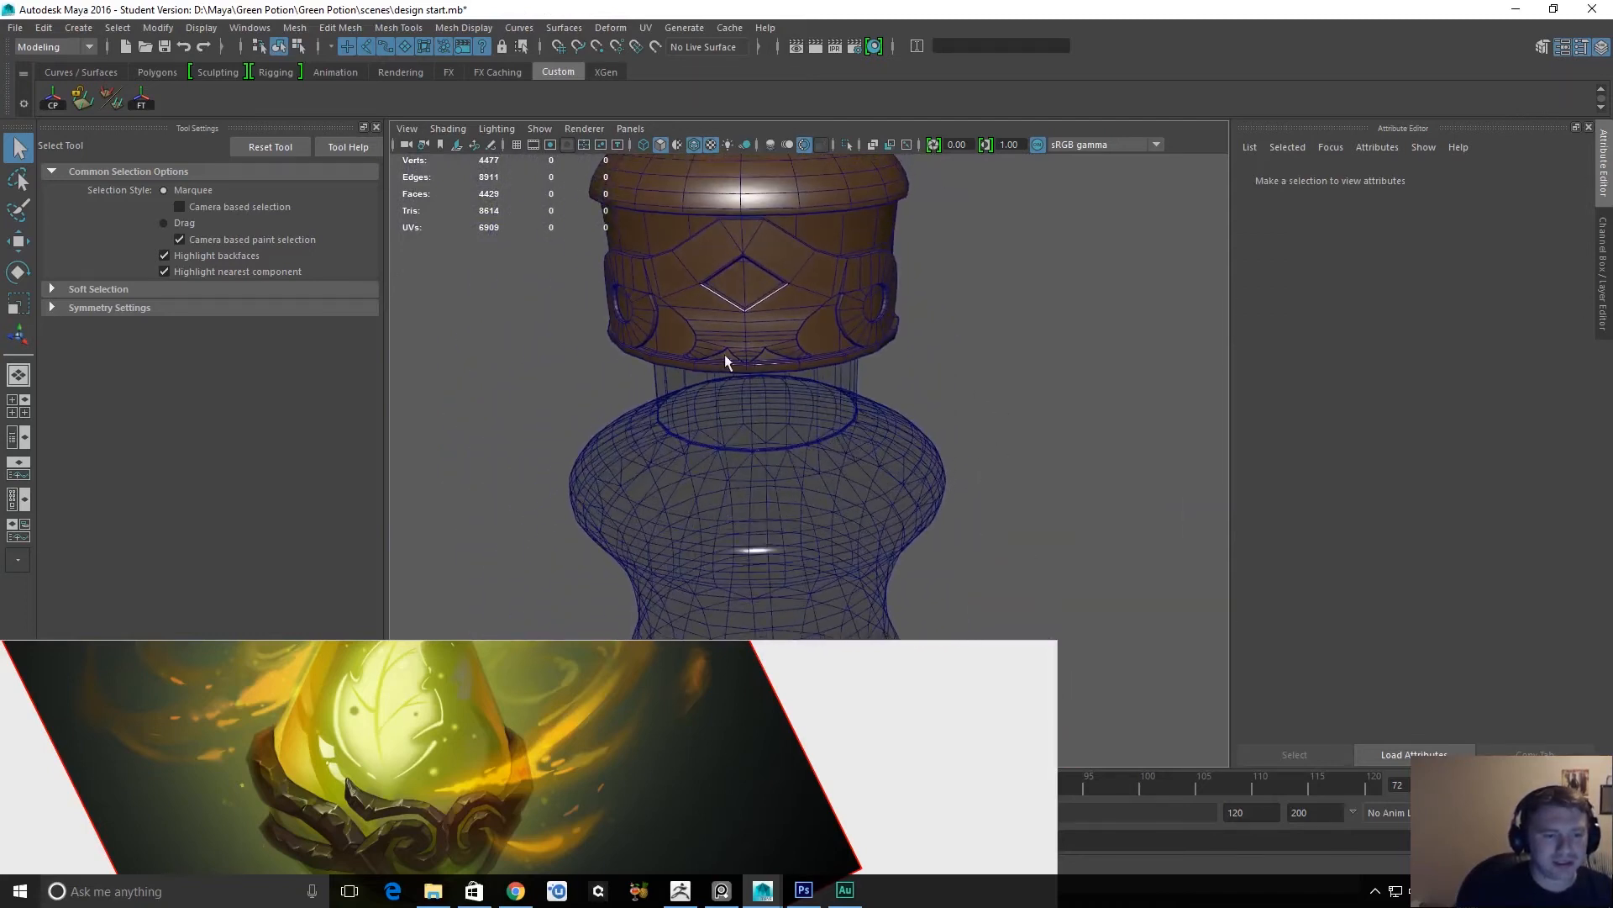
pyautogui.keyDown('alt'); pyautogui.moveTo(809, 421); pyautogui.dragTo(820, 402); pyautogui.keyUp('alt')
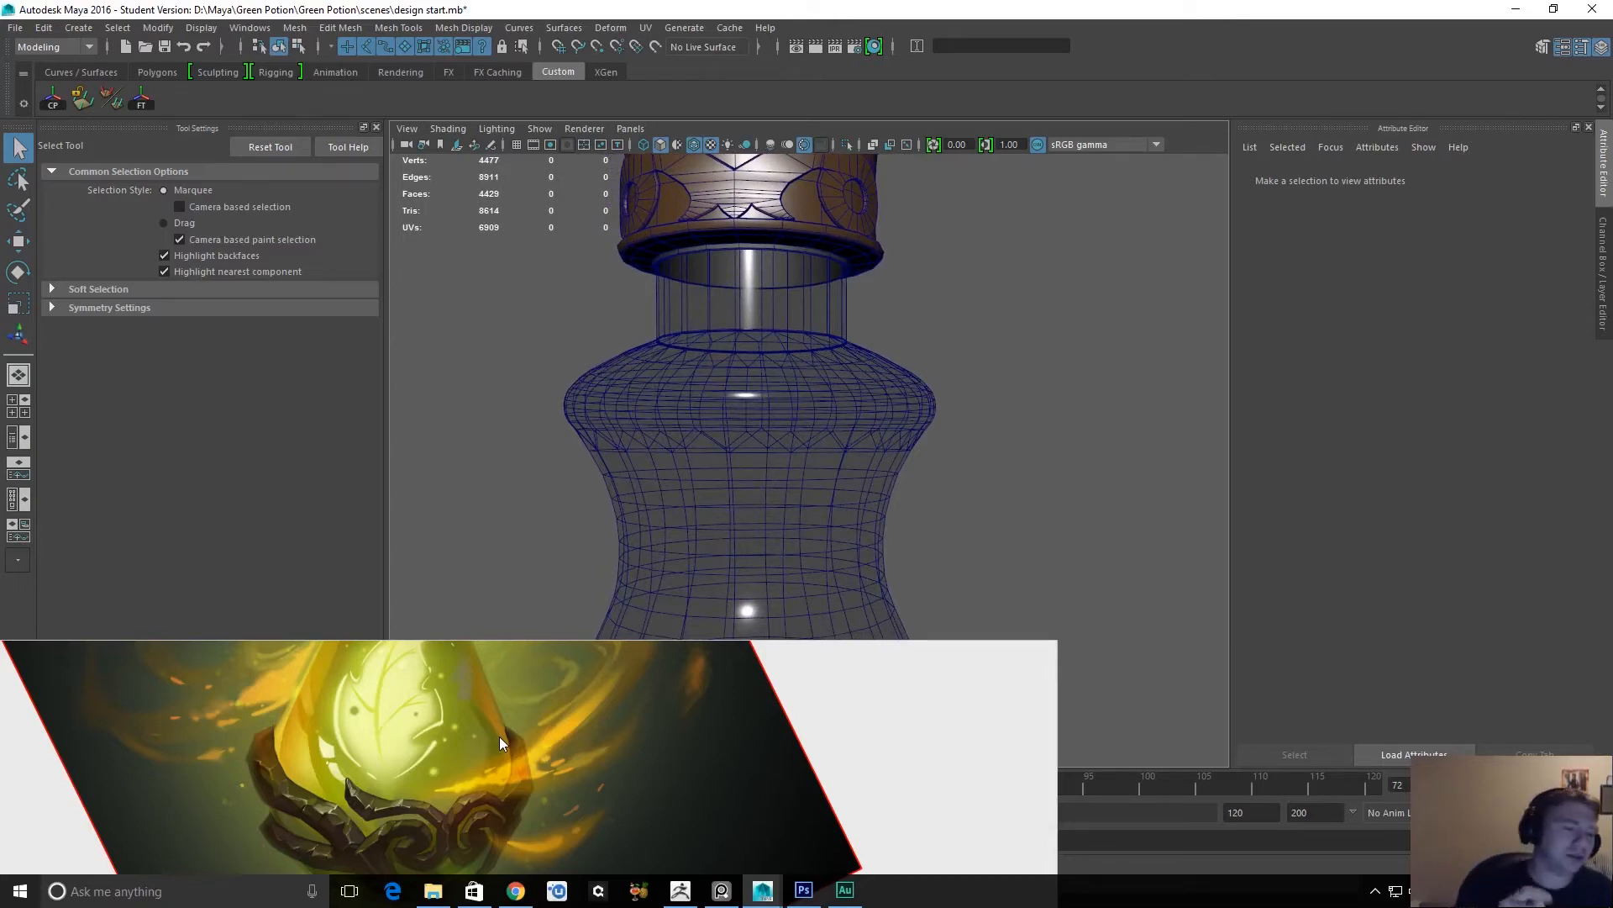
pyautogui.keyDown('alt'); pyautogui.moveTo(783, 421); pyautogui.dragTo(894, 480); pyautogui.keyUp('alt')
pyautogui.keyDown('alt'); pyautogui.moveTo(894, 480); pyautogui.dragTo(928, 501, button='right'); pyautogui.keyUp('alt')
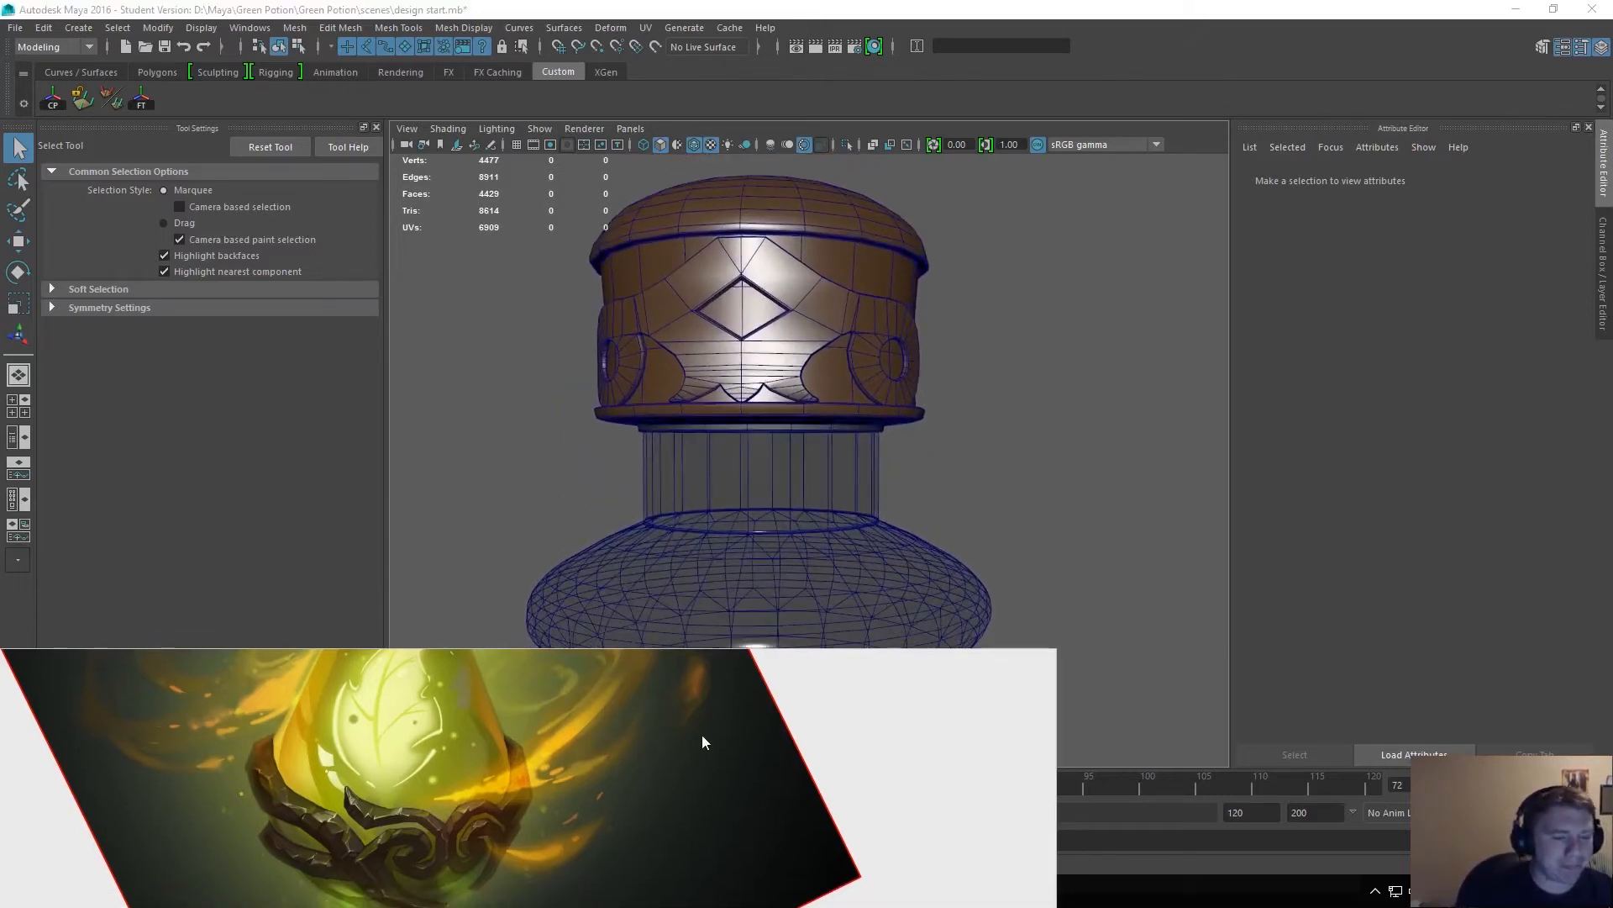
pyautogui.keyDown('alt'); pyautogui.moveTo(1051, 473); pyautogui.dragTo(773, 486); pyautogui.keyUp('alt')
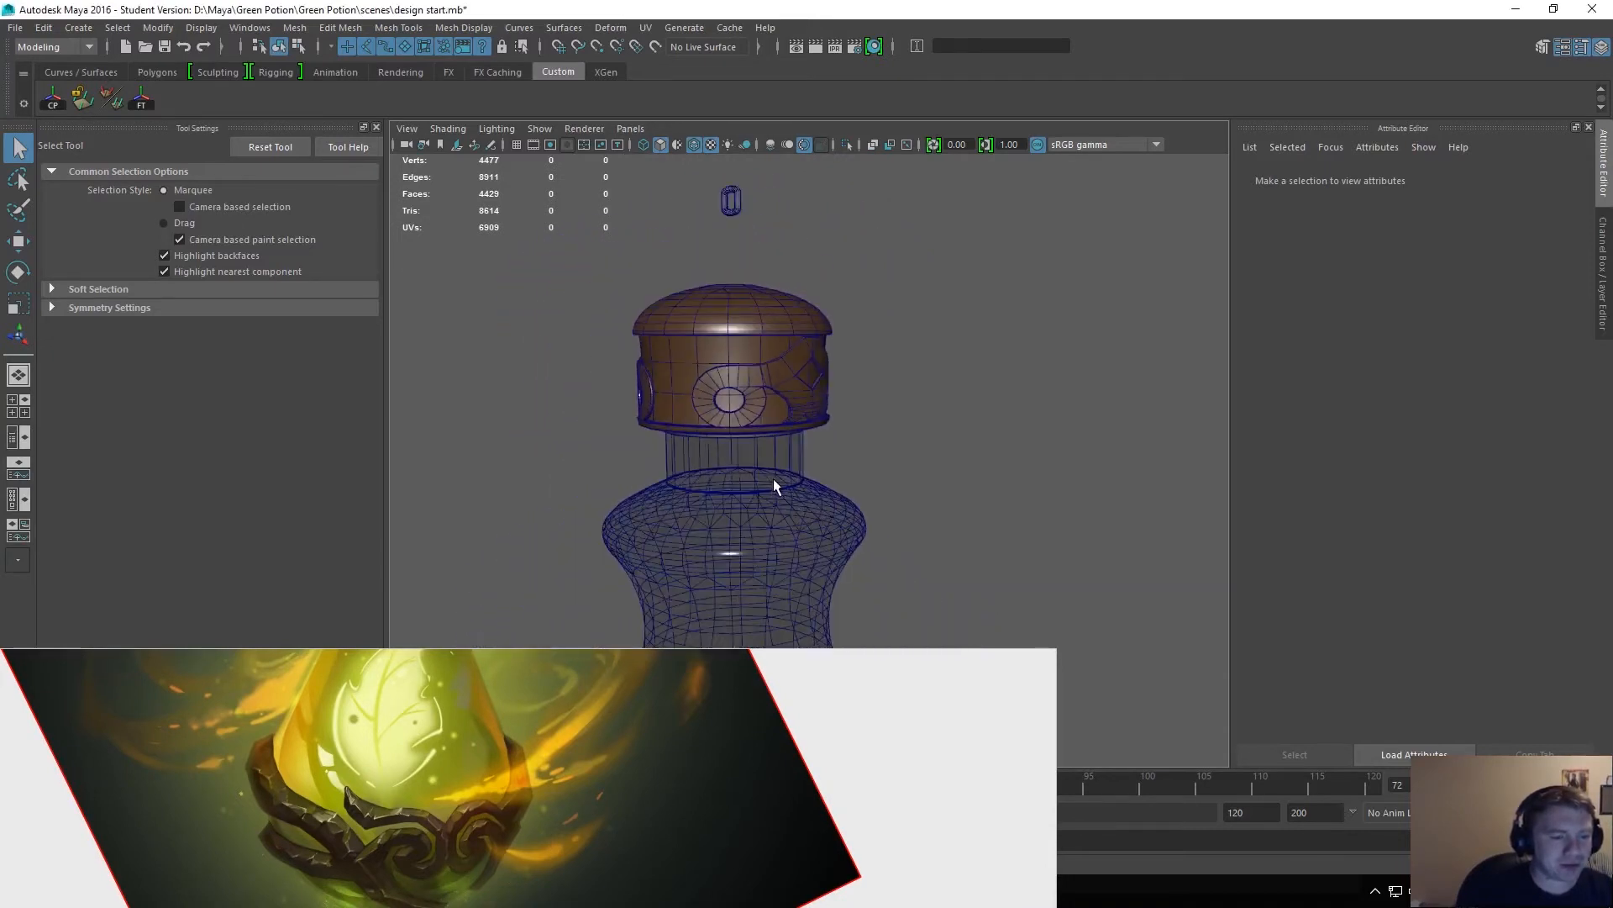
# Bring the painted chain into view in the reference, then select and frame the chain link floating above the cap.
pyautogui.rightClick(622, 726)
pyautogui.click(617, 860)
pyautogui.moveTo(616, 725); pyautogui.dragTo(580, 789)
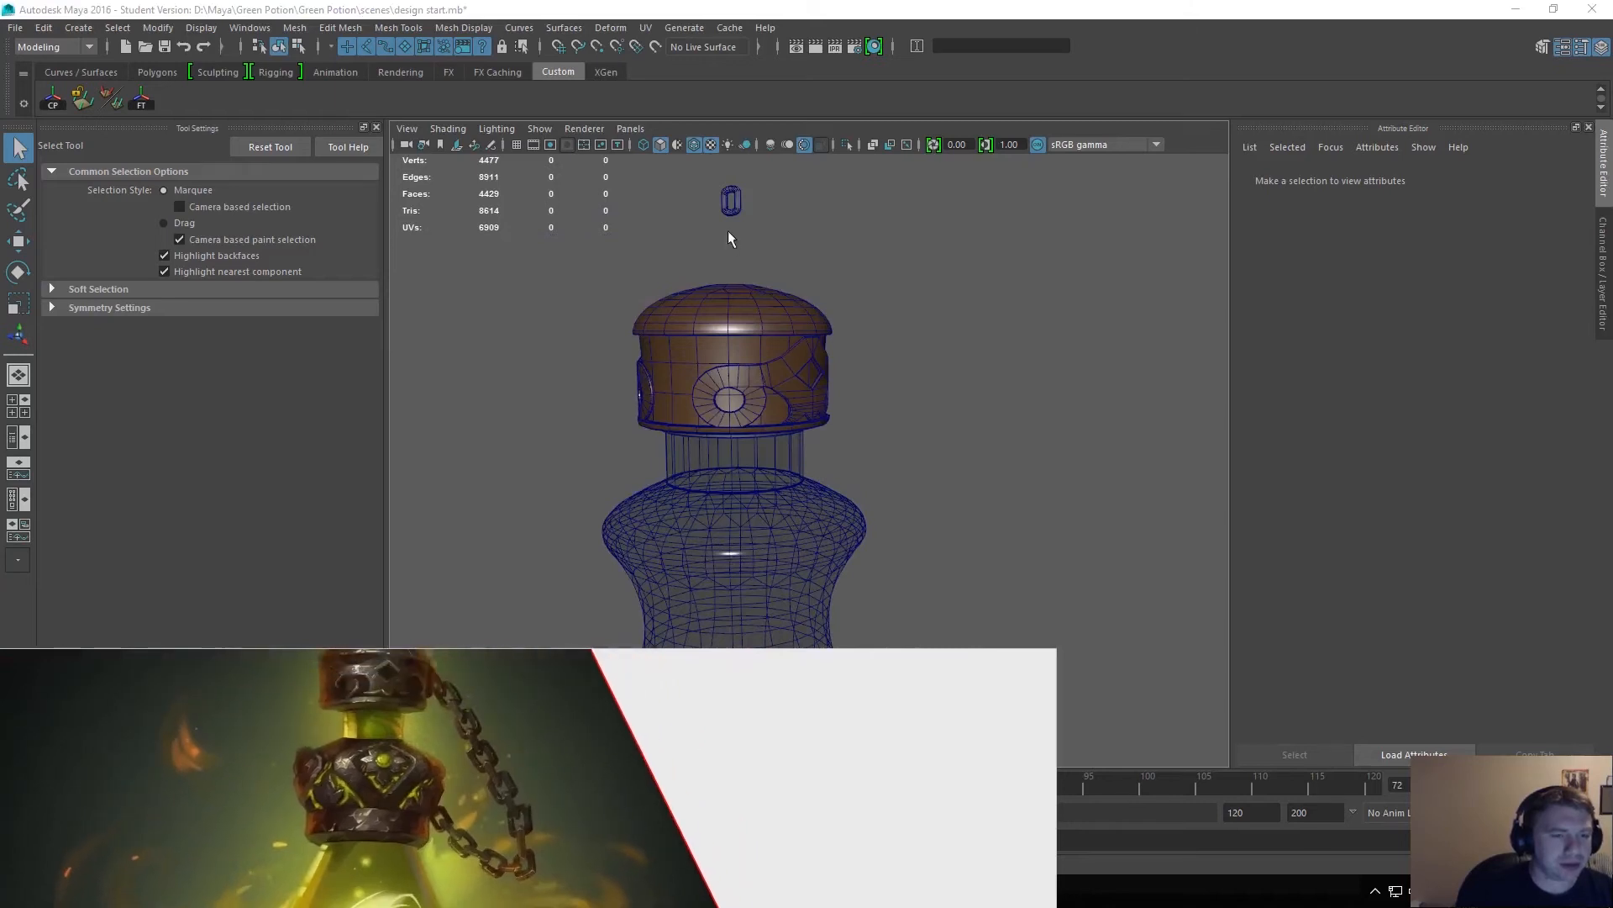
pyautogui.click(732, 202)
pyautogui.press('w')
pyautogui.keyDown('alt'); pyautogui.moveTo(736, 232); pyautogui.dragTo(840, 244); pyautogui.keyUp('alt')
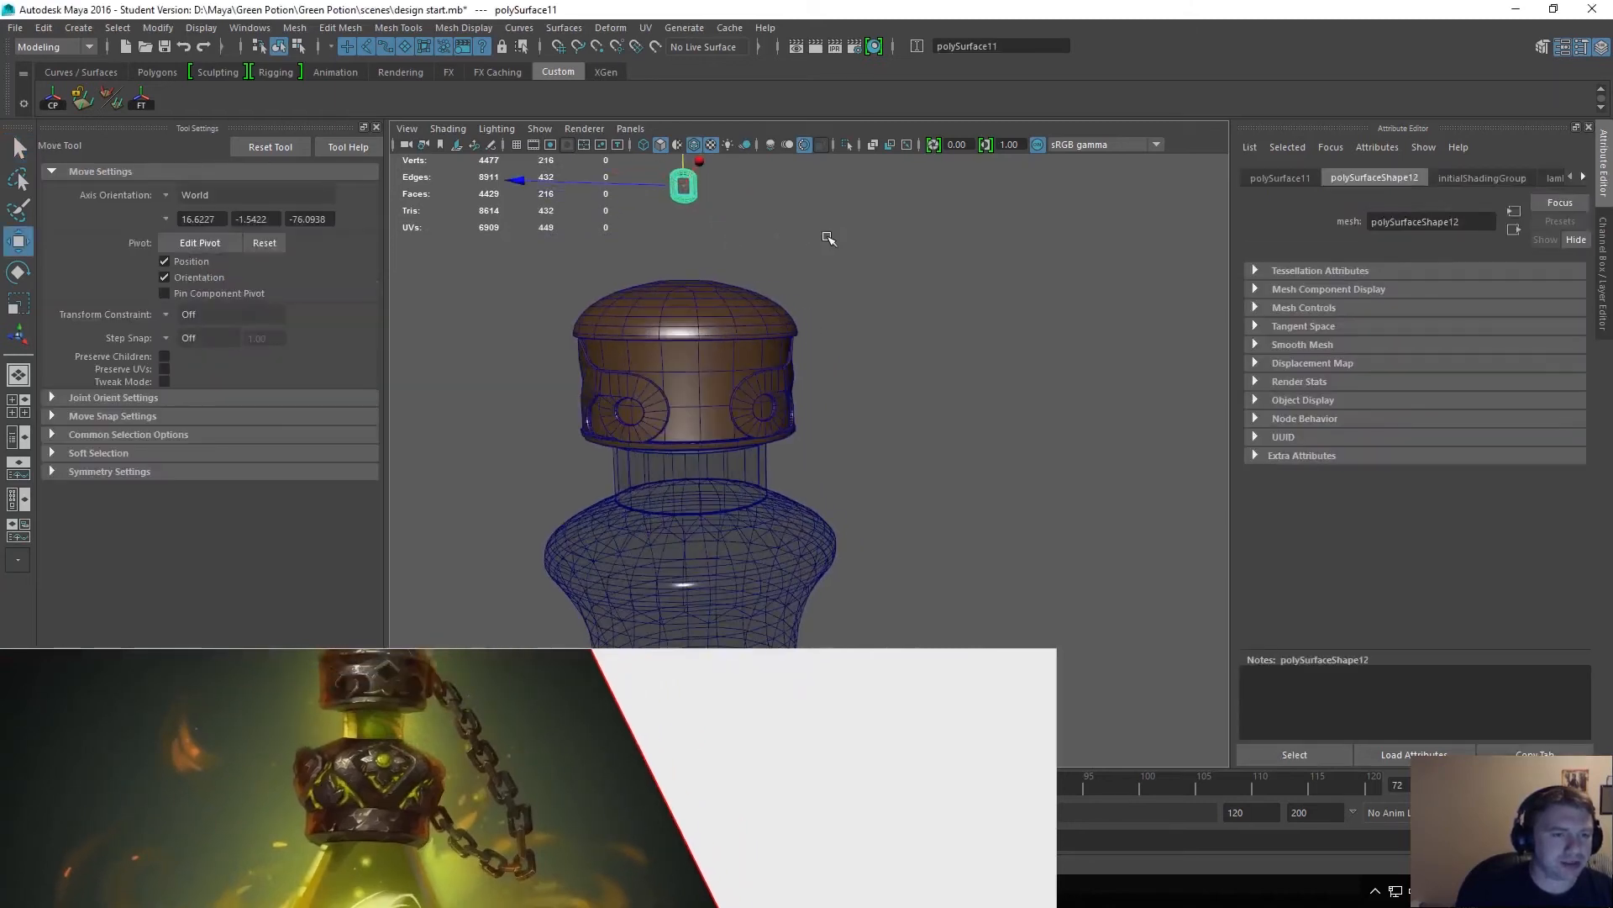
pyautogui.press('f')
pyautogui.keyDown('alt'); pyautogui.moveTo(980, 295); pyautogui.dragTo(784, 387); pyautogui.keyUp('alt')
pyautogui.press('q')
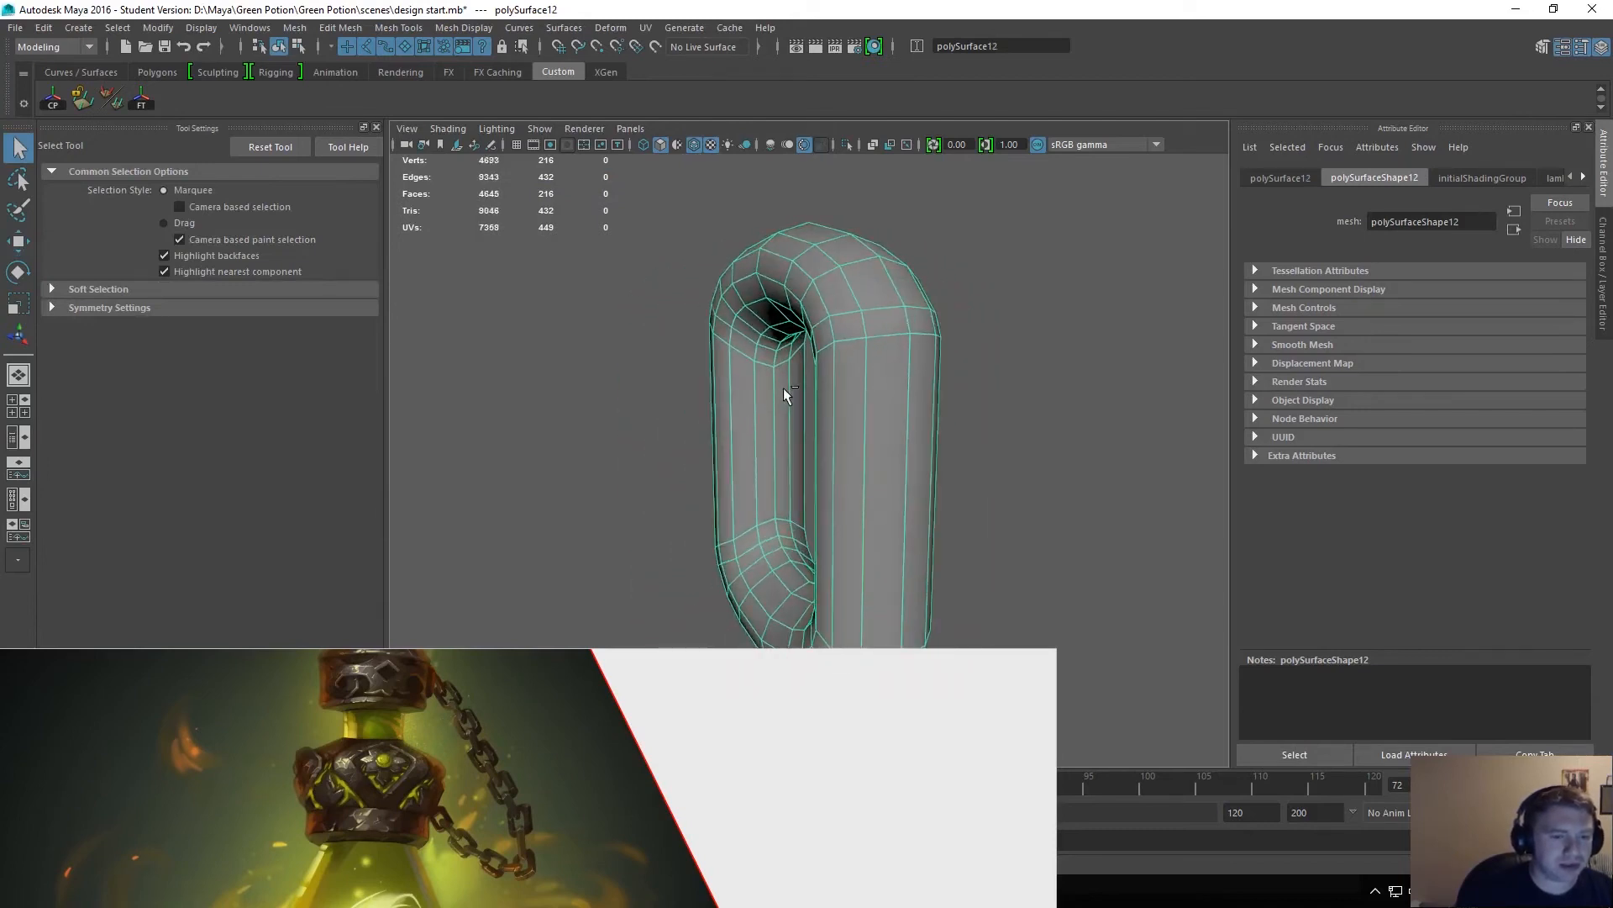
# Duplicate the chain link and move the copy upward so it overlaps the original's upper end.
pyautogui.hotkey('ctrl', 'd')
pyautogui.press('w')
pyautogui.moveTo(811, 301); pyautogui.dragTo(812, 133)
pyautogui.keyDown('alt'); pyautogui.moveTo(781, 217); pyautogui.dragTo(900, 220); pyautogui.keyUp('alt')
# Duplicate the raised link and rotate the new copy about the vertical axis to sit crosswise to the other links.
pyautogui.hotkey('ctrl', 'd')
pyautogui.press('e')
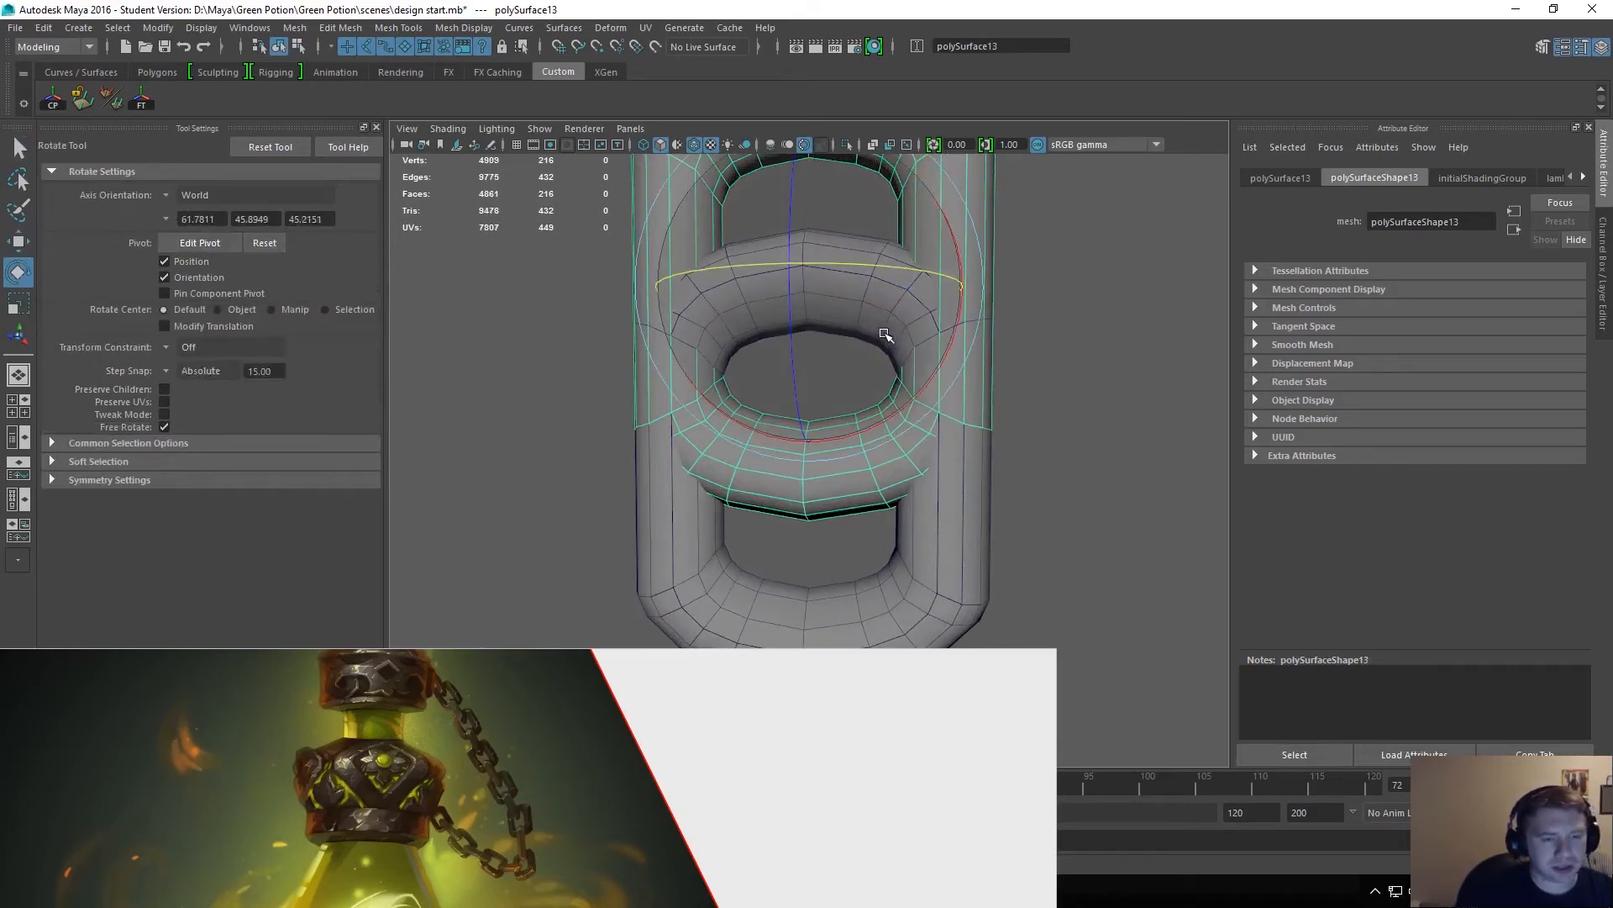
pyautogui.moveTo(901, 271); pyautogui.dragTo(805, 264)
pyautogui.keyDown('alt'); pyautogui.moveTo(894, 292); pyautogui.dragTo(768, 219); pyautogui.keyUp('alt')
pyautogui.press('w')
# Move the unrotated copied link up to the top of the chain so it interlocks with the crosswise link.
pyautogui.click(677, 259)
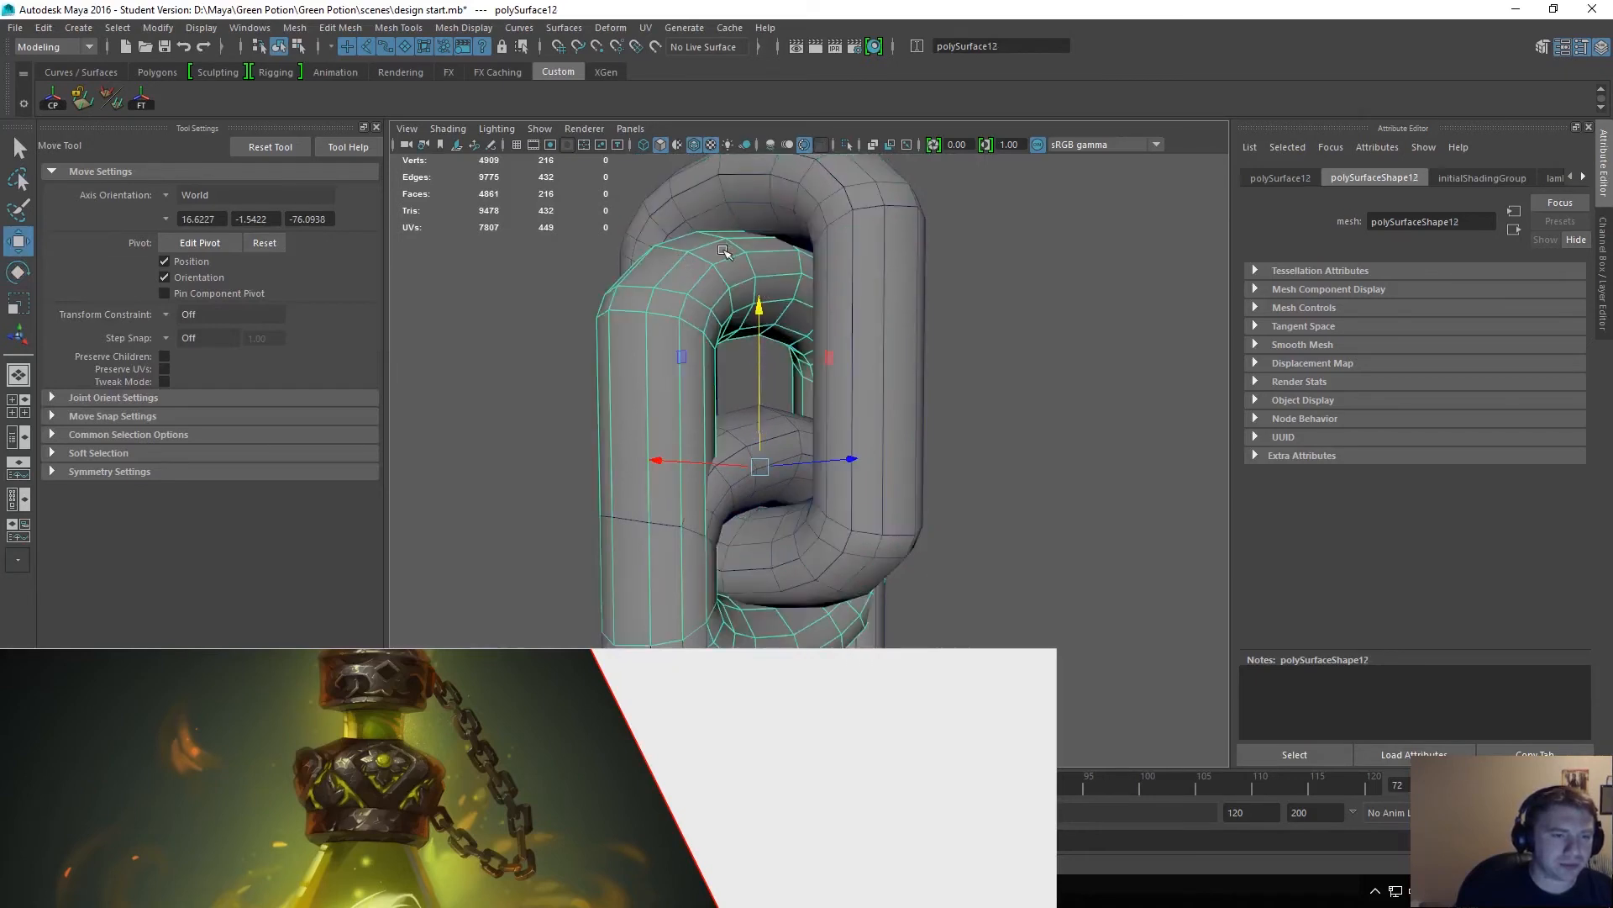
pyautogui.moveTo(760, 302); pyautogui.dragTo(766, 4)
pyautogui.keyDown('alt'); pyautogui.moveTo(790, 254); pyautogui.dragTo(785, 341, button='middle'); pyautogui.keyUp('alt')
pyautogui.moveTo(752, 221); pyautogui.dragTo(763, 126)
pyautogui.press('q')
pyautogui.keyDown('alt'); pyautogui.moveTo(896, 370); pyautogui.dragTo(771, 405); pyautogui.keyUp('alt')
pyautogui.click(1070, 414)
pyautogui.keyDown('alt'); pyautogui.moveTo(931, 443); pyautogui.dragTo(727, 461); pyautogui.keyUp('alt')
pyautogui.keyDown('alt'); pyautogui.moveTo(727, 461); pyautogui.dragTo(991, 515, button='right'); pyautogui.keyUp('alt')
# Adjust the middle link's rotation about the vertical axis so it sits crosswise between the other two links.
pyautogui.click(874, 468)
pyautogui.press('e')
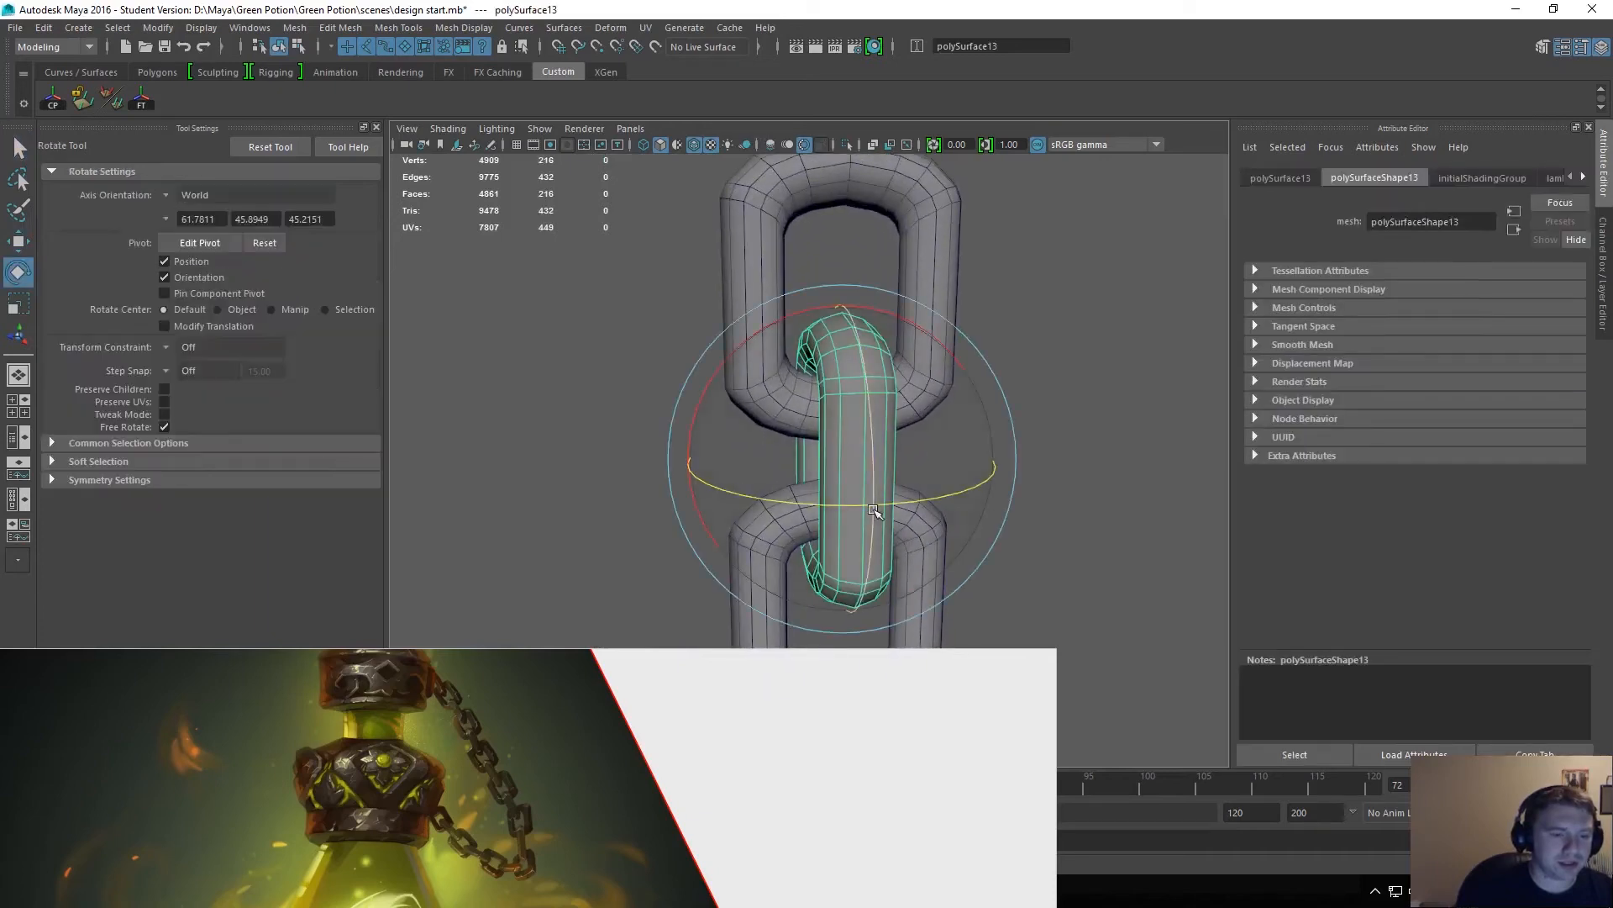
pyautogui.moveTo(836, 505); pyautogui.dragTo(908, 496)
pyautogui.keyDown('alt'); pyautogui.moveTo(931, 501); pyautogui.dragTo(908, 588); pyautogui.keyUp('alt')
pyautogui.keyDown('alt'); pyautogui.moveTo(775, 471); pyautogui.dragTo(889, 468); pyautogui.keyUp('alt')
pyautogui.press('q')
pyautogui.keyDown('shift'); pyautogui.click(778, 449); pyautogui.keyUp('shift')
pyautogui.press('e')
pyautogui.click(921, 456)
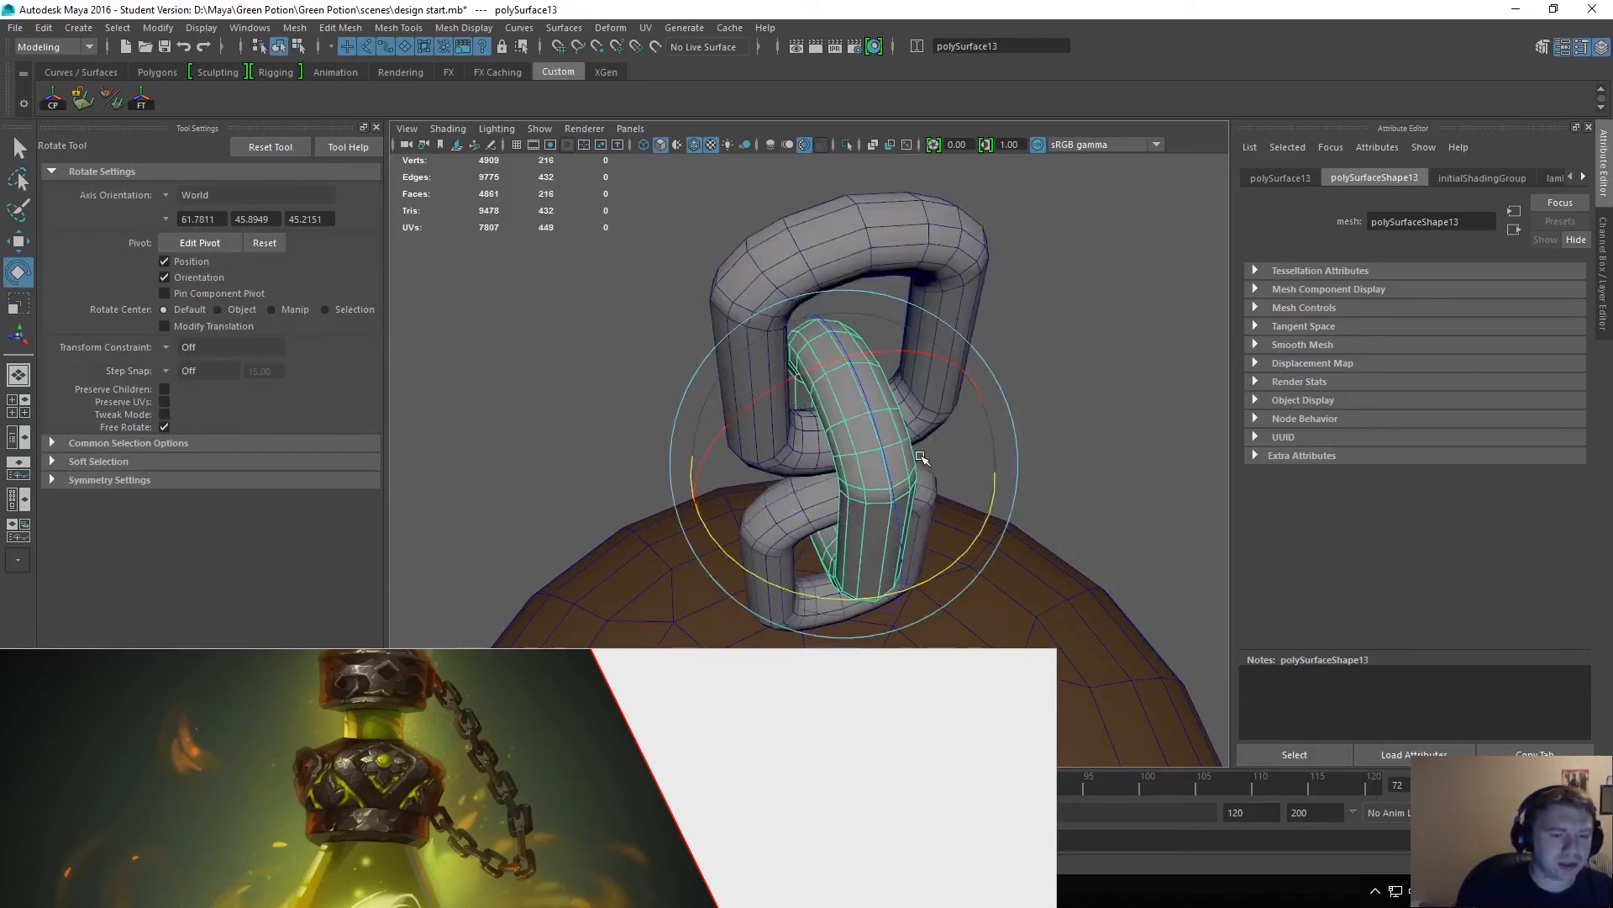
# Examine how the three chain links interlock and how large they are relative to the cap.
pyautogui.press('q')
pyautogui.click(1066, 542)
pyautogui.keyDown('alt'); pyautogui.moveTo(1068, 542); pyautogui.dragTo(900, 393, button='right'); pyautogui.keyUp('alt')
pyautogui.keyDown('alt'); pyautogui.moveTo(900, 392); pyautogui.dragTo(533, 331); pyautogui.keyUp('alt')
pyautogui.keyDown('alt'); pyautogui.moveTo(625, 504); pyautogui.dragTo(643, 361, button='middle'); pyautogui.keyUp('alt')
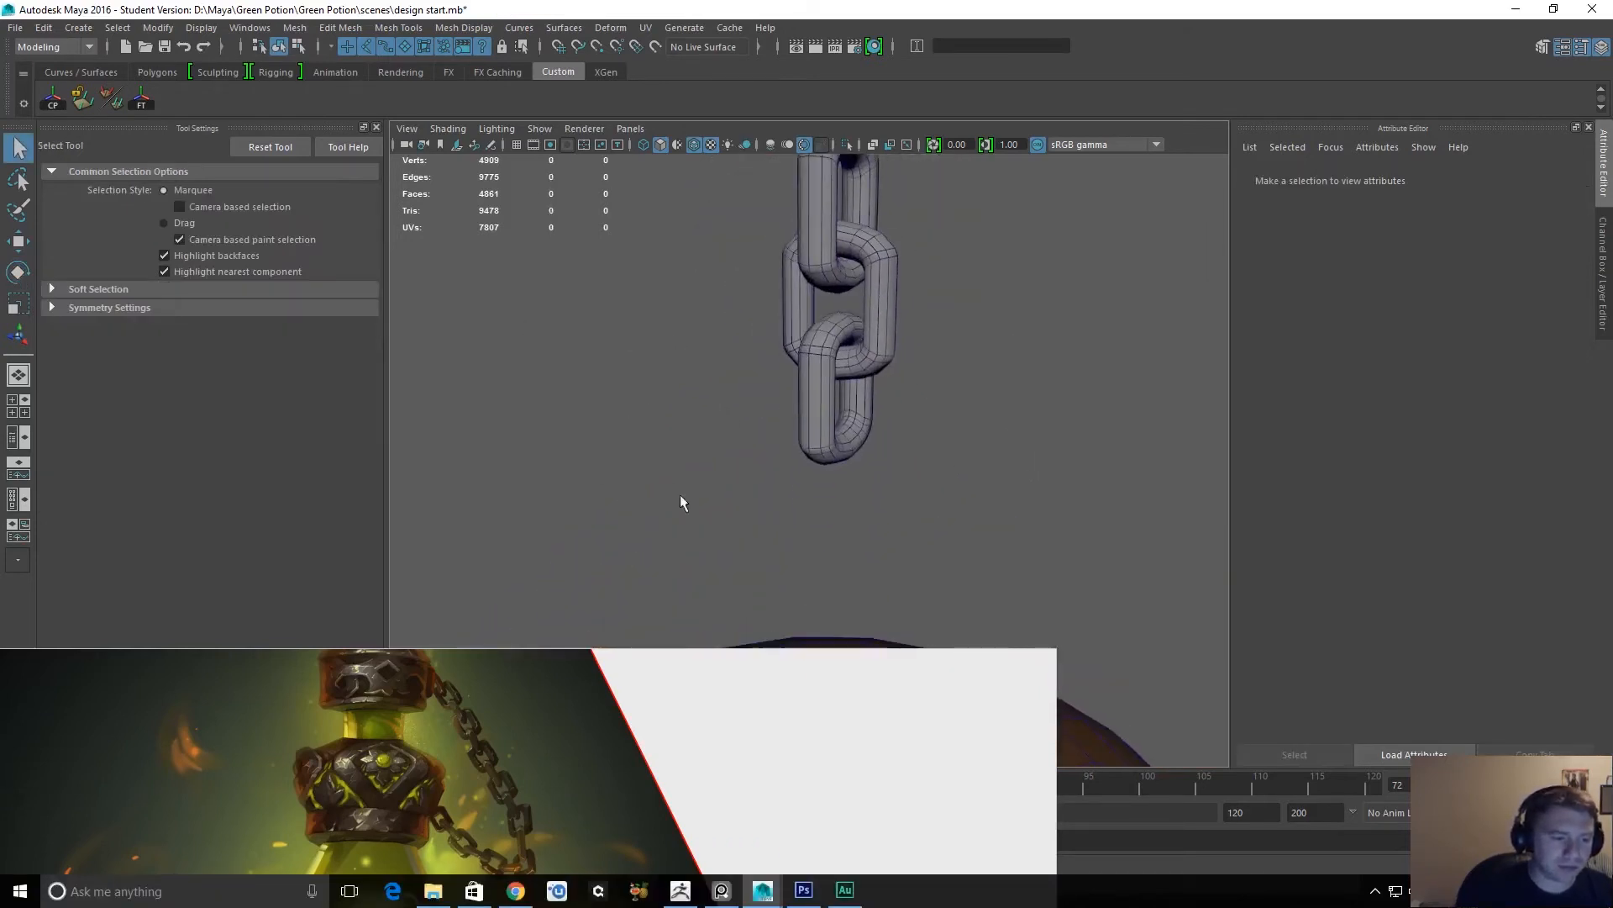
pyautogui.keyDown('alt'); pyautogui.moveTo(1042, 512); pyautogui.dragTo(912, 407, button='right'); pyautogui.keyUp('alt')
pyautogui.keyDown('alt'); pyautogui.moveTo(791, 482); pyautogui.dragTo(1007, 474); pyautogui.keyUp('alt')
pyautogui.keyDown('alt'); pyautogui.moveTo(768, 504); pyautogui.dragTo(780, 332, button='middle'); pyautogui.keyUp('alt')
# Select all three chain links together and move them higher above the bottle's cap.
pyautogui.moveTo(761, 188); pyautogui.dragTo(841, 260)
pyautogui.press('w')
pyautogui.moveTo(812, 187); pyautogui.dragTo(823, 127)
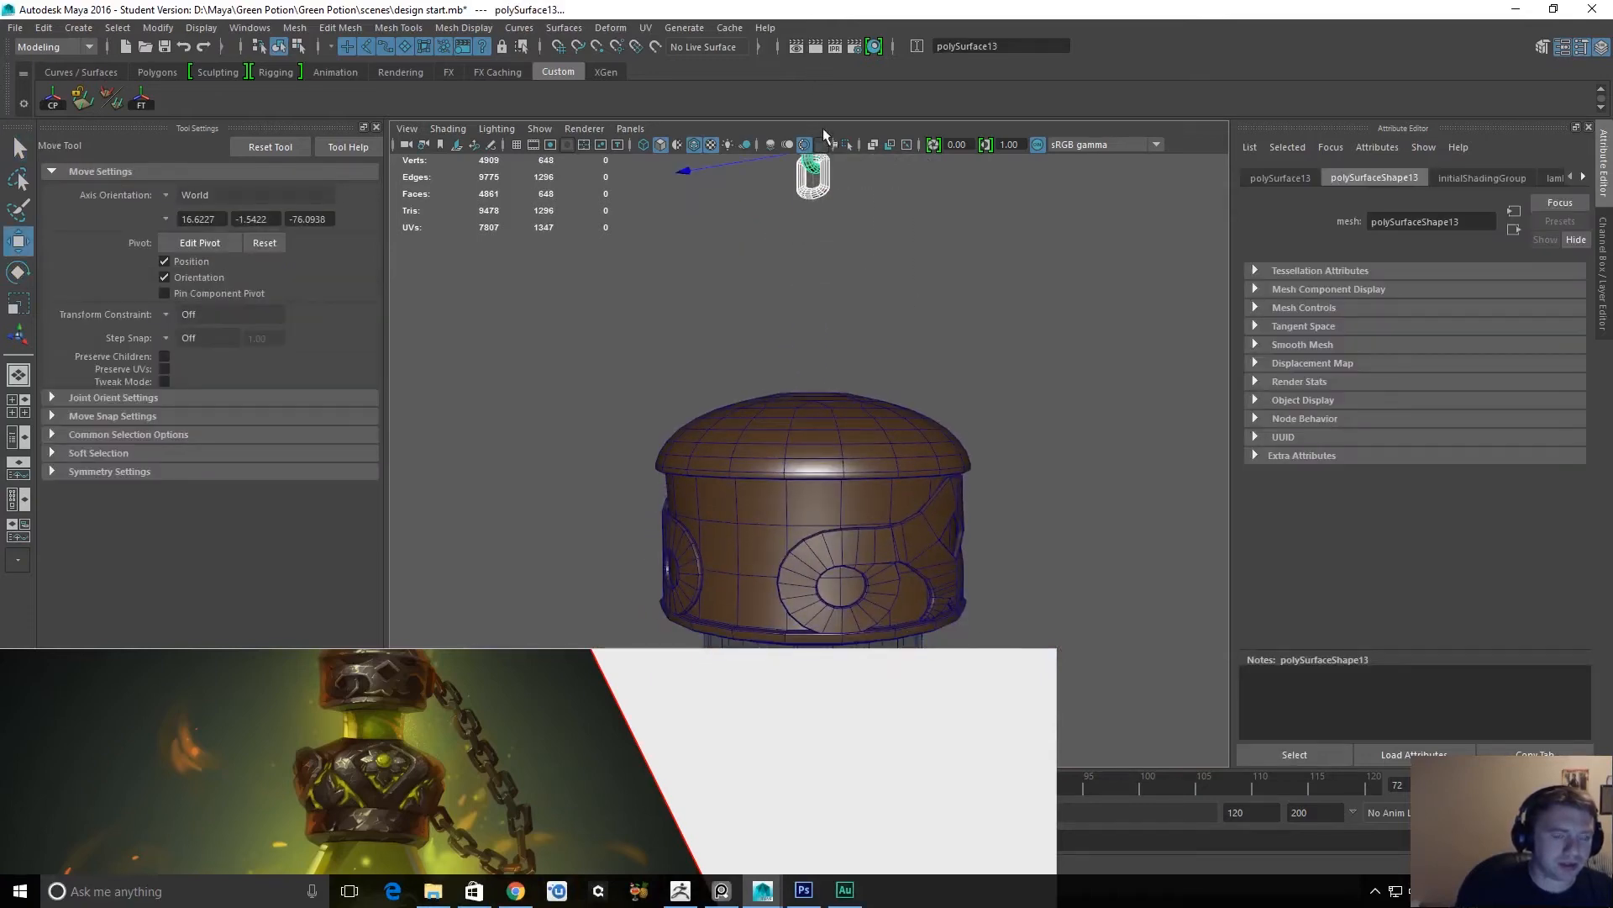
pyautogui.scroll(-8, 831, 160)
pyautogui.moveTo(811, 332); pyautogui.dragTo(812, 166)
pyautogui.press('q')
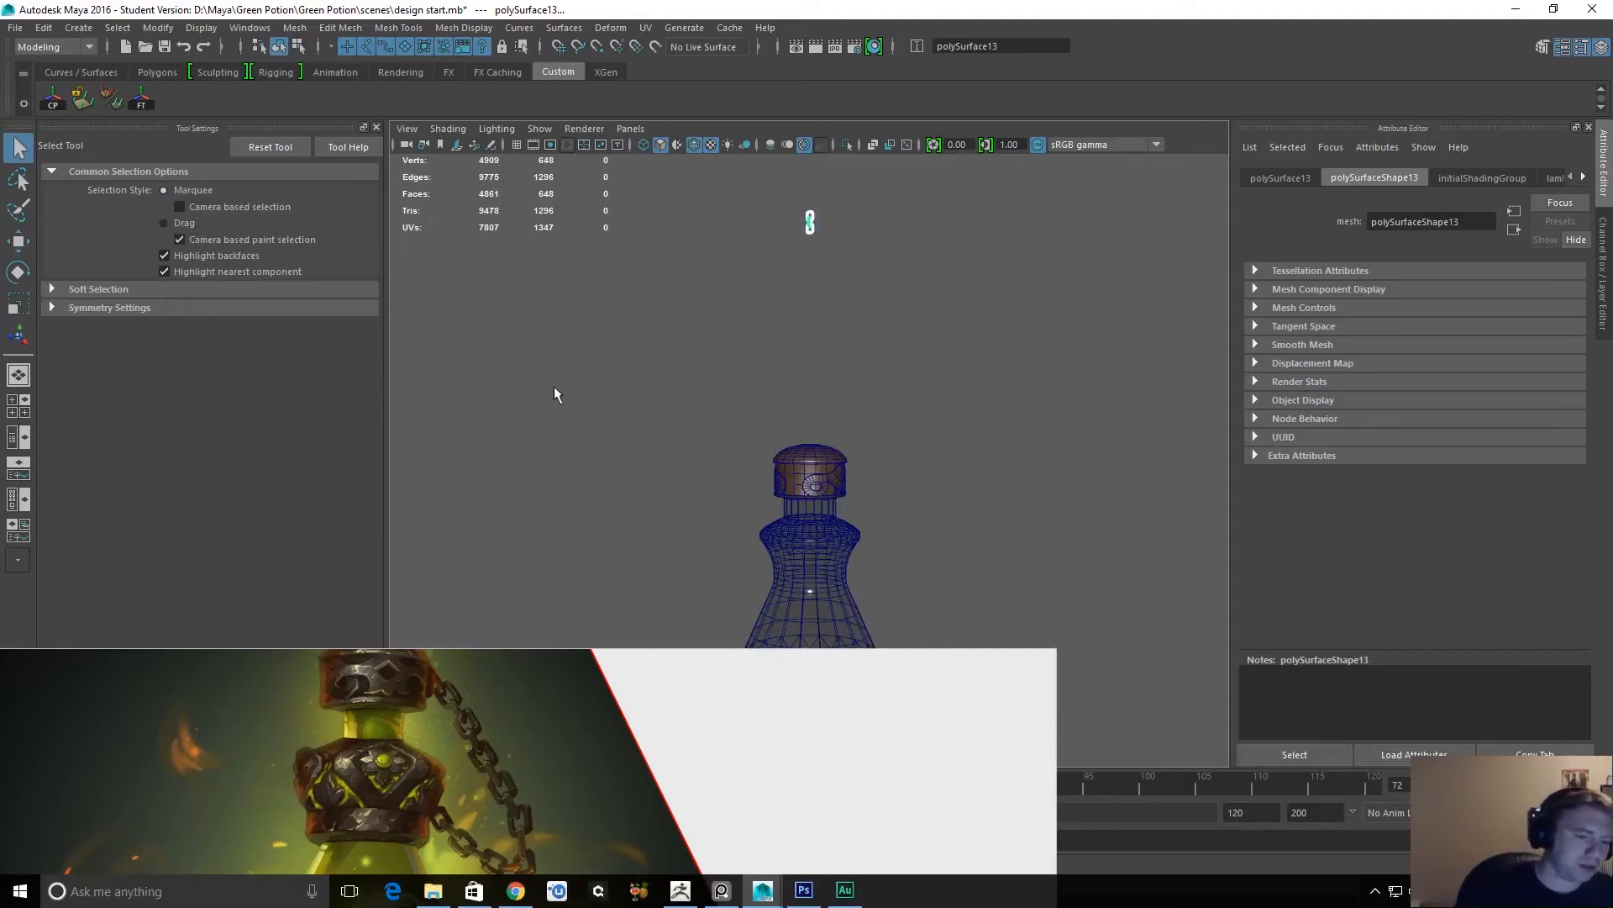
# Load a recent scene on the reference image board, saving the changes to the current one first.
pyautogui.scroll(2, 591, 586)
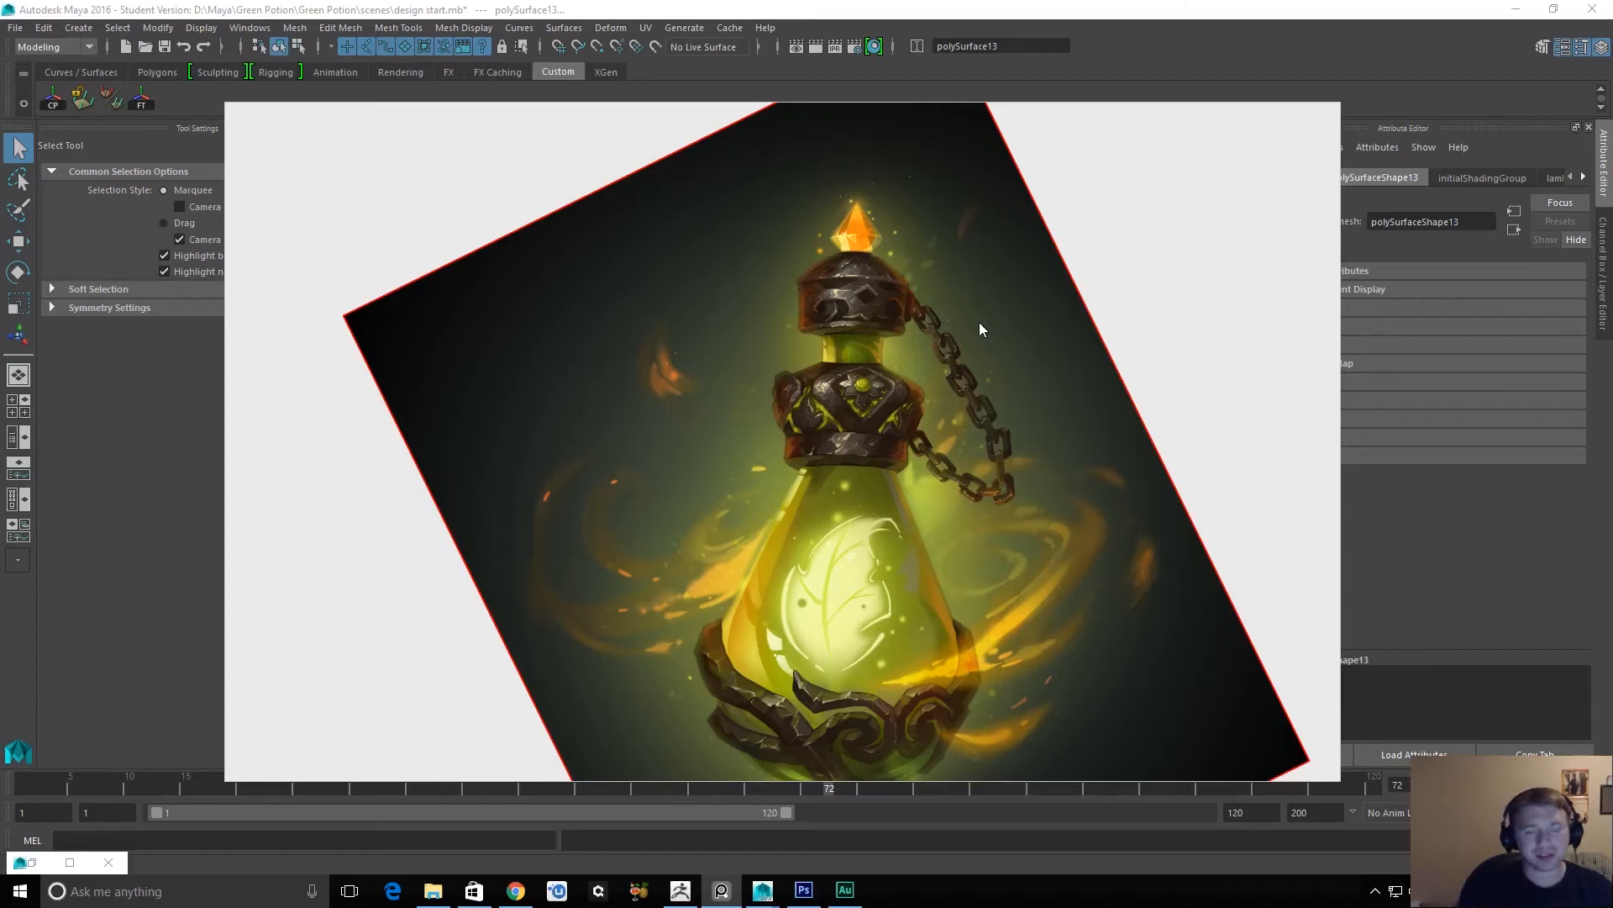
pyautogui.rightClick(741, 272)
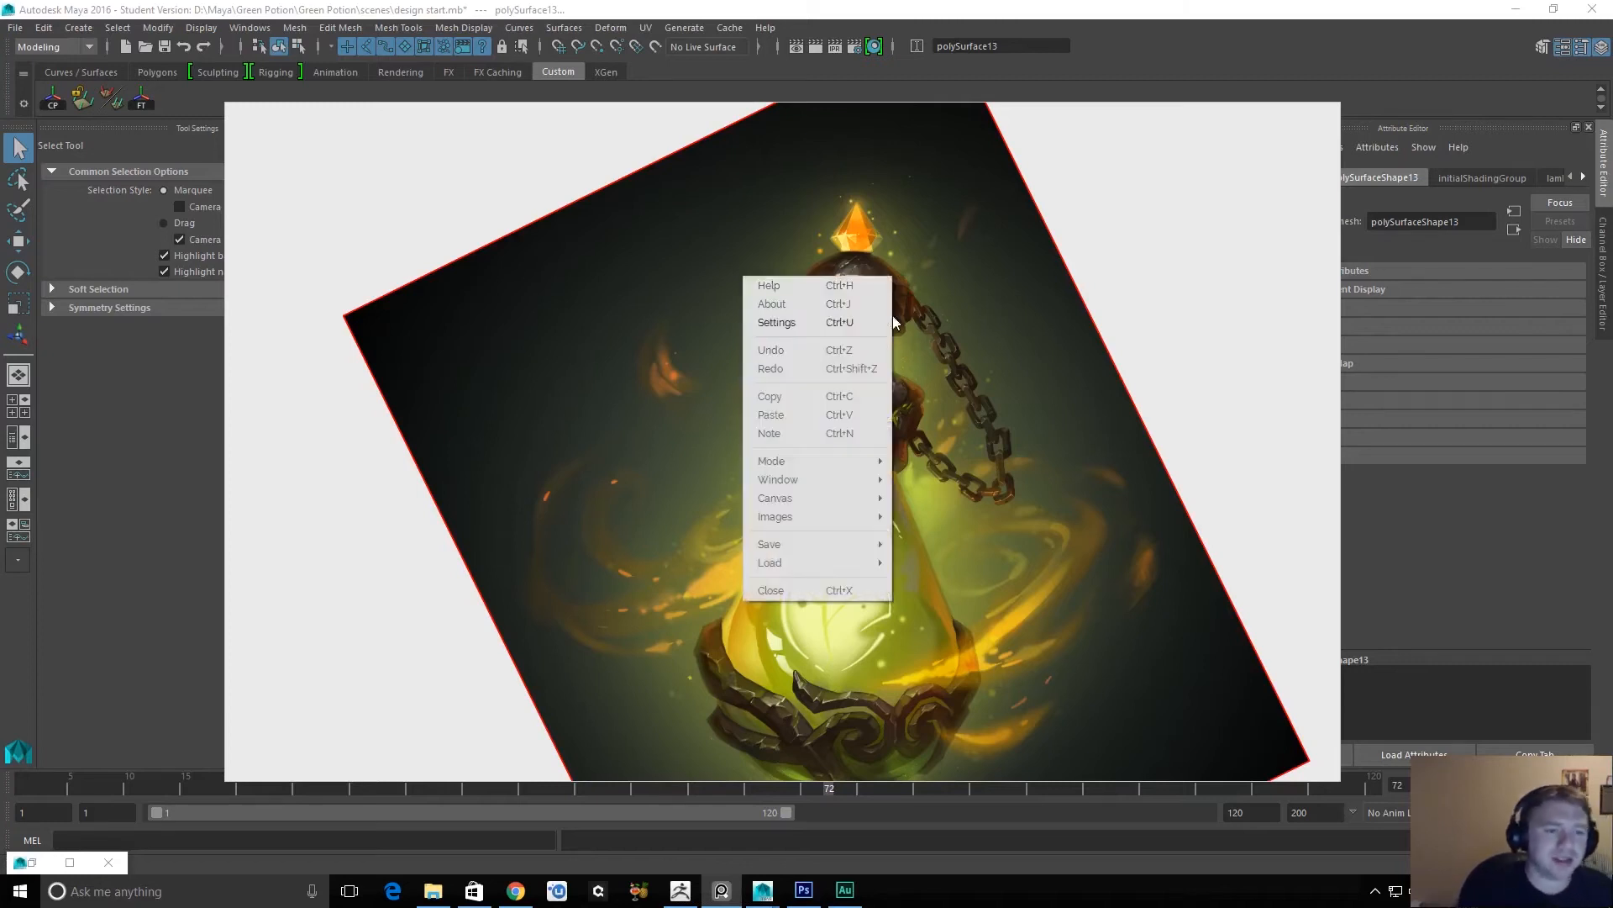
pyautogui.click(1188, 306)
pyautogui.rightClick(407, 220)
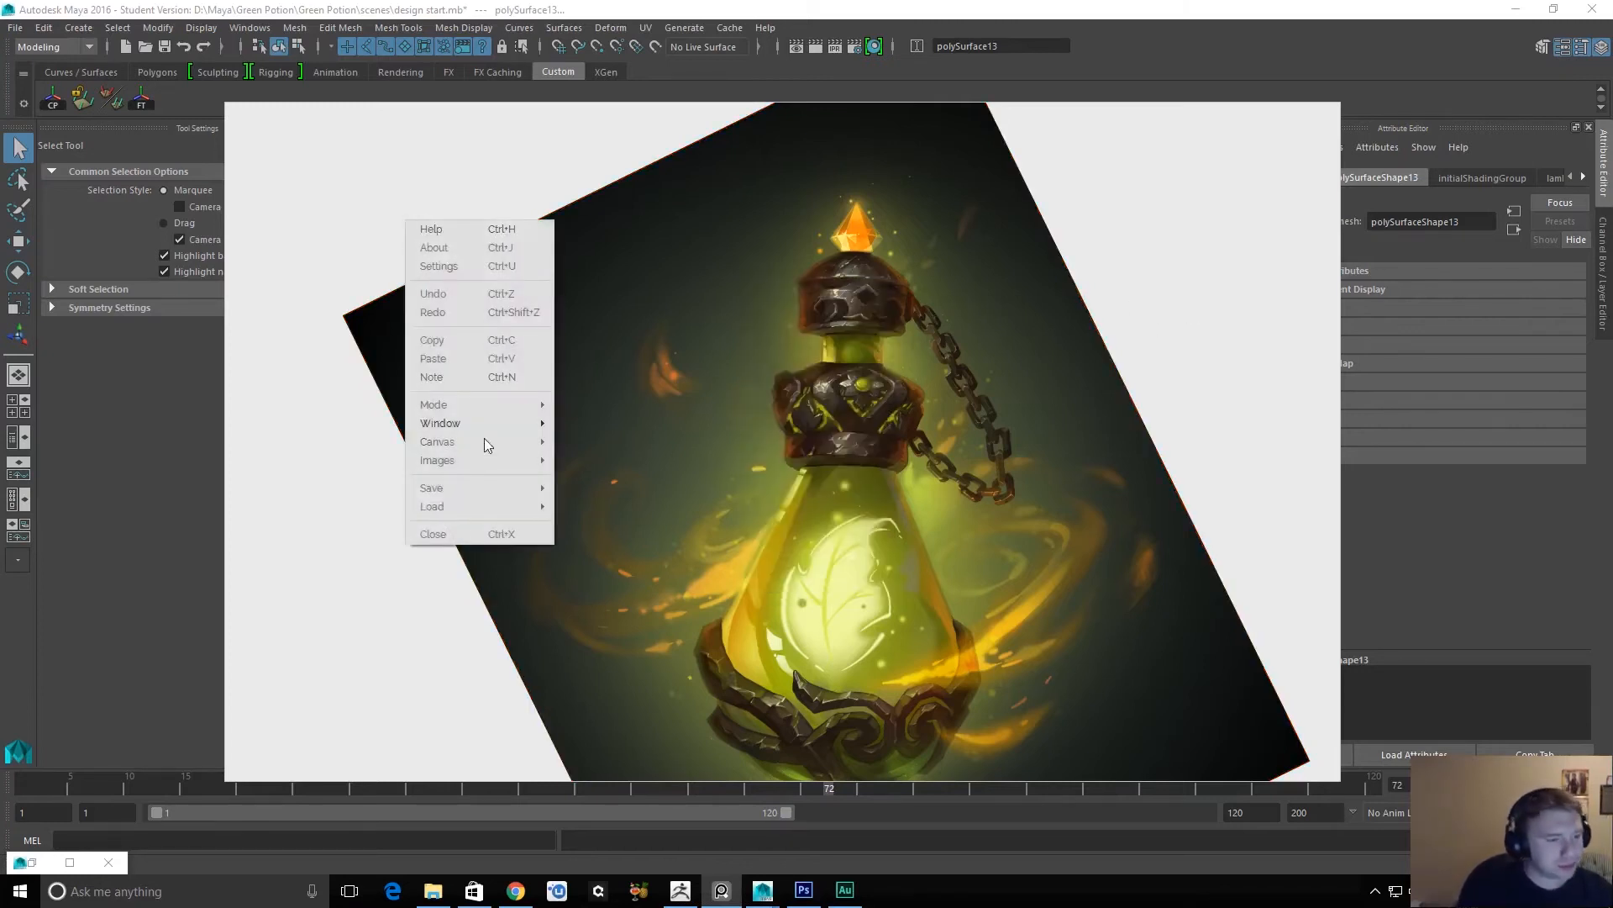
pyautogui.moveTo(488, 496)
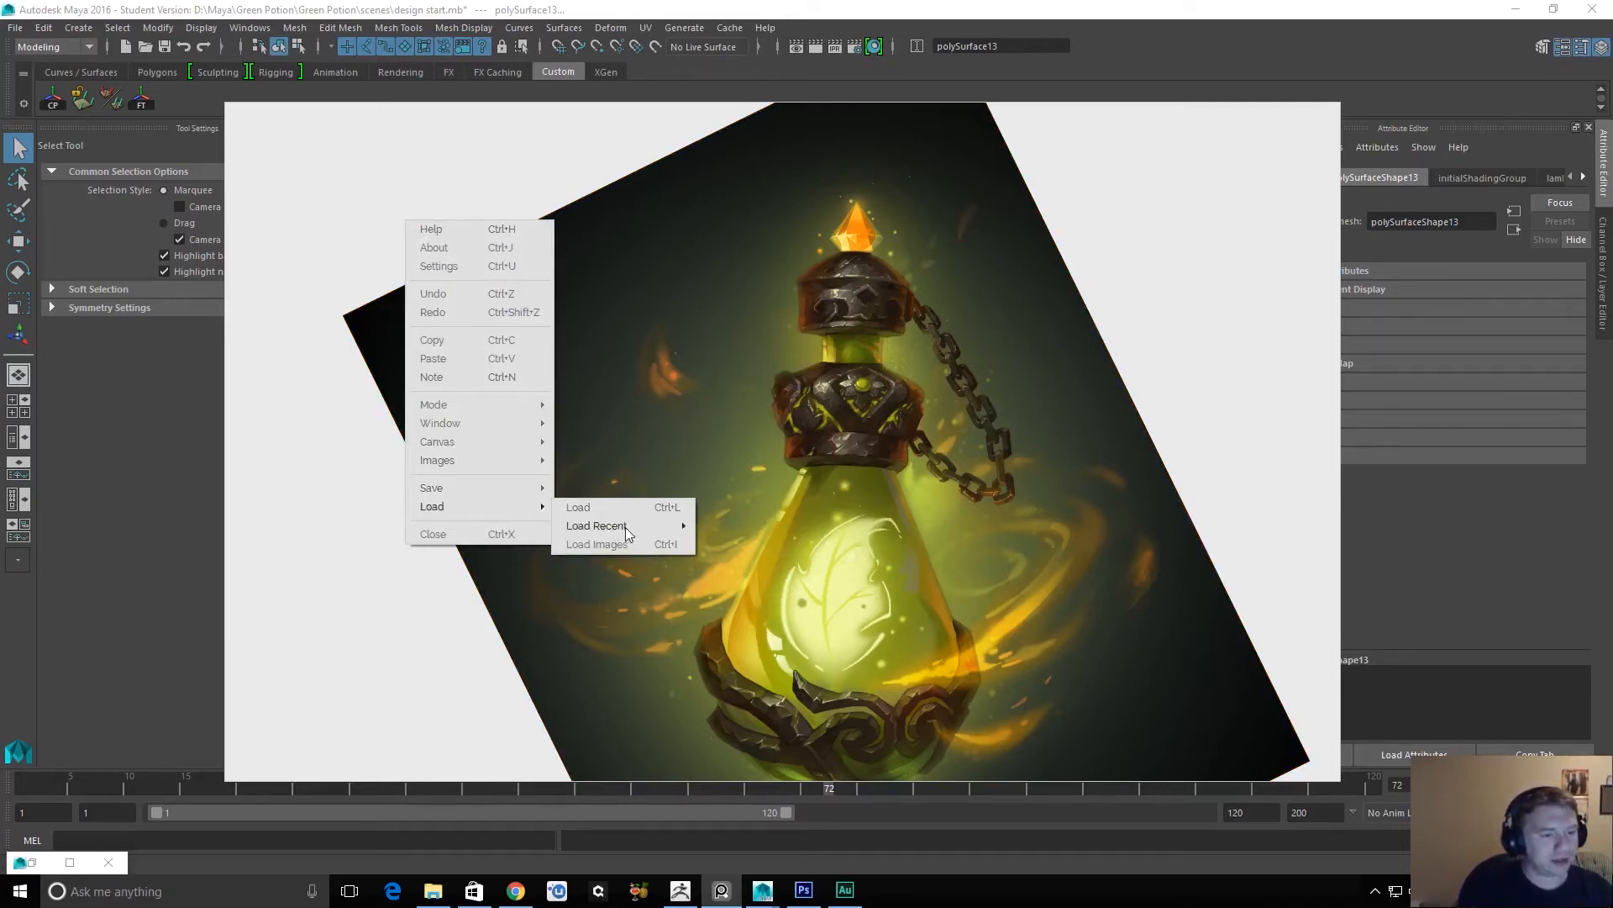
pyautogui.moveTo(588, 525)
pyautogui.click(941, 547)
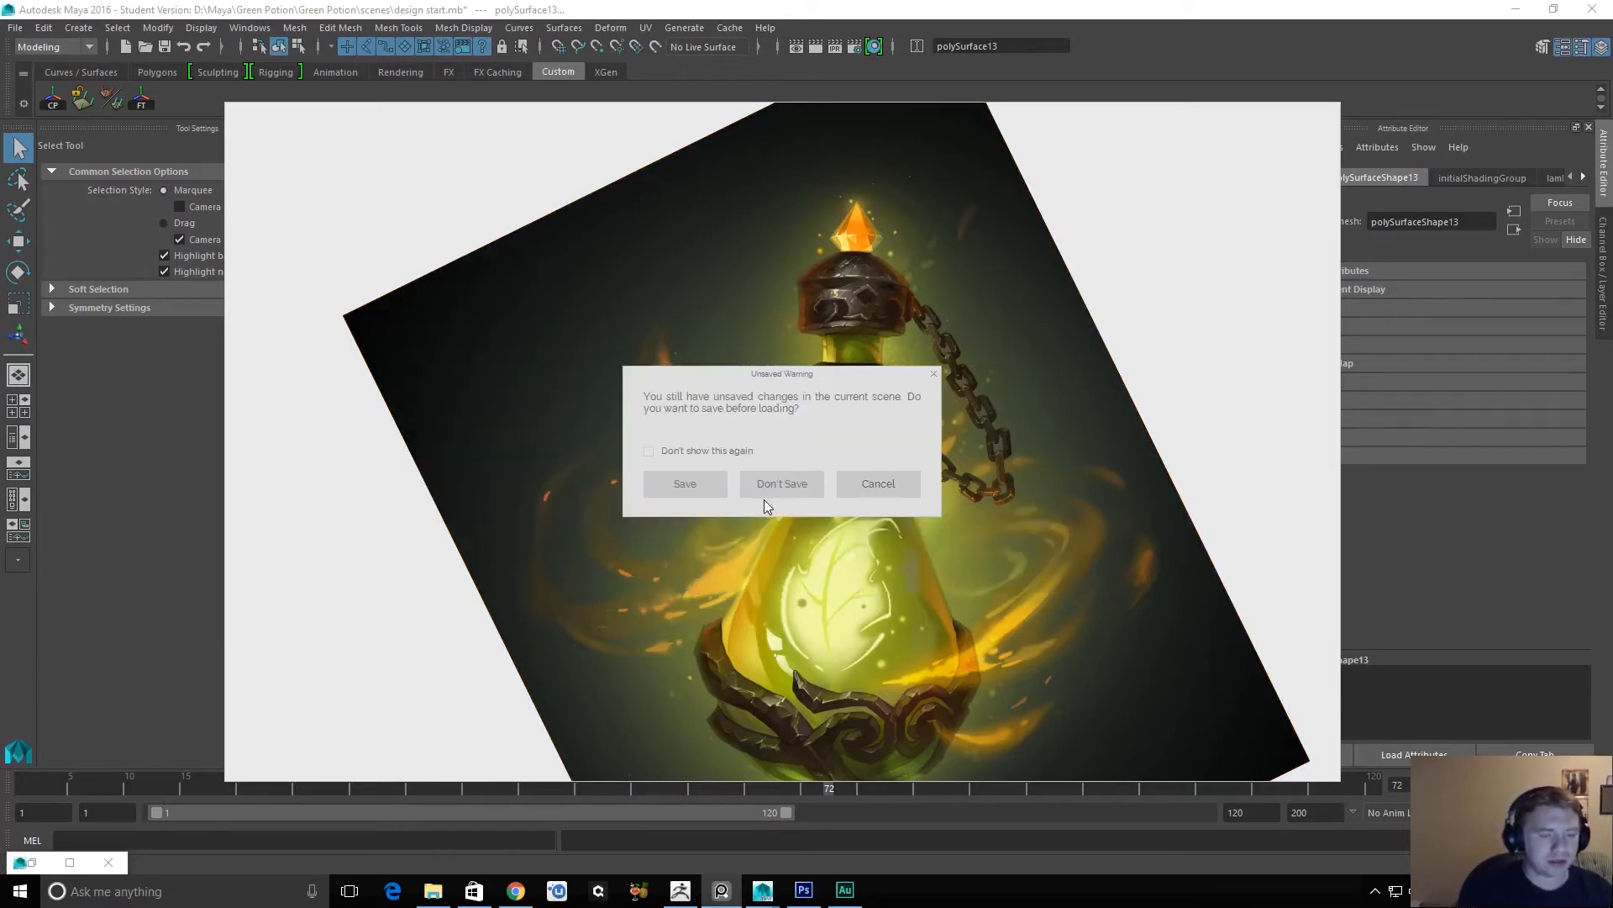
pyautogui.click(688, 483)
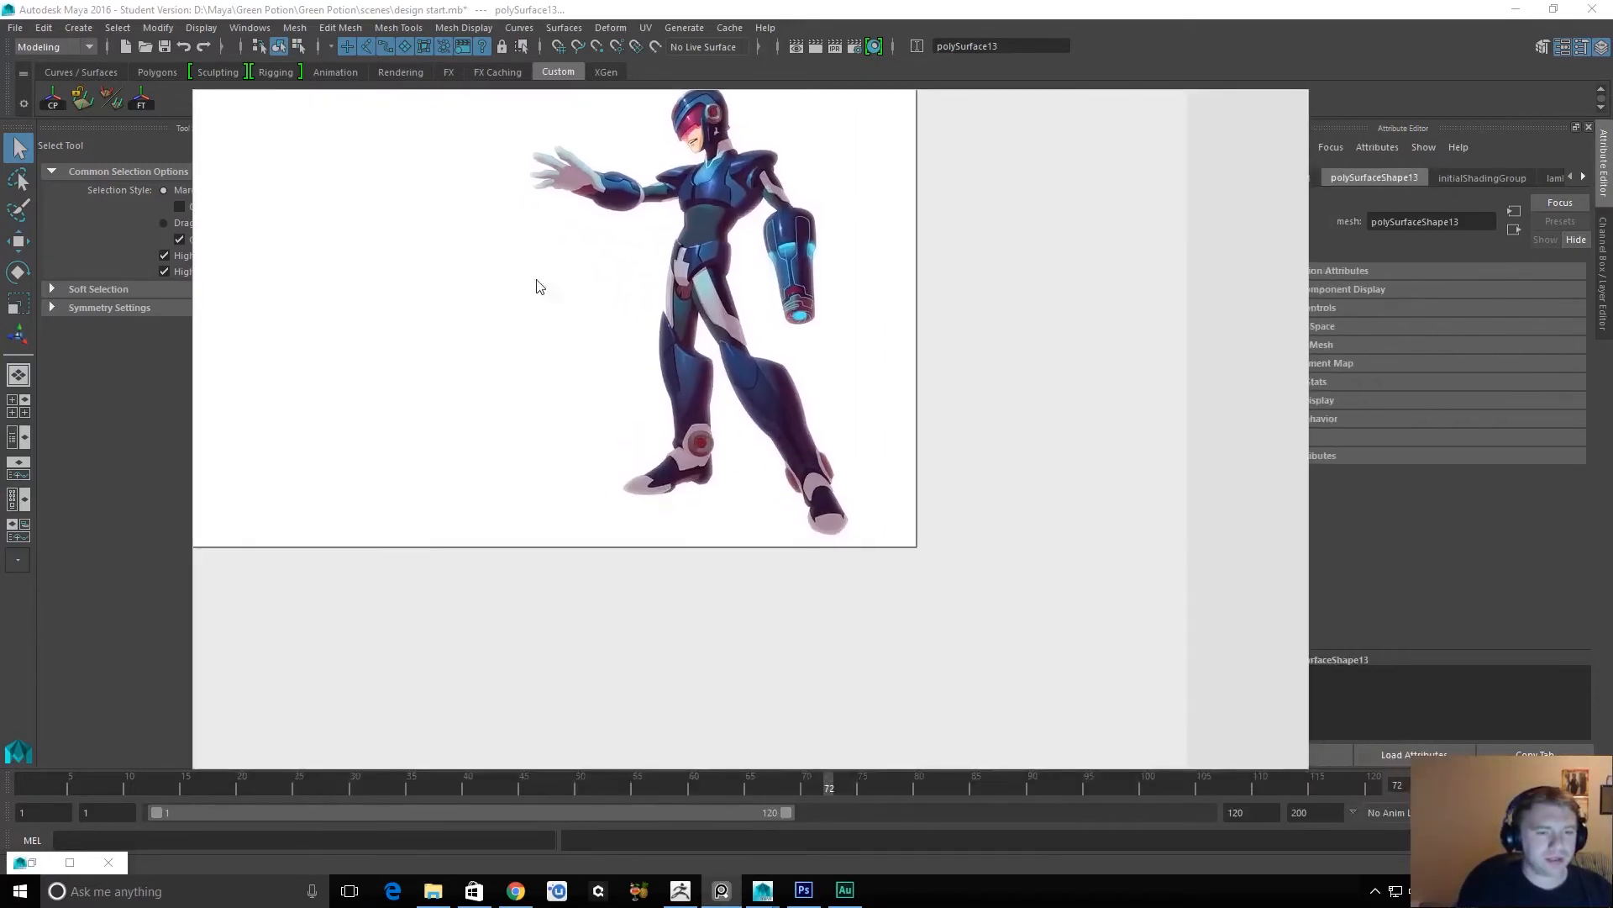
# Shift the black-and-orange armoured character's image slightly to the right below the other images on the reference board.
pyautogui.keyDown('alt'); pyautogui.moveTo(561, 302); pyautogui.dragTo(789, 442, button='middle'); pyautogui.keyUp('alt')
pyautogui.keyDown('alt'); pyautogui.moveTo(465, 558); pyautogui.dragTo(668, 393, button='middle'); pyautogui.keyUp('alt')
pyautogui.scroll(-4, 724, 433)
pyautogui.keyDown('alt'); pyautogui.moveTo(324, 385); pyautogui.dragTo(963, 411, button='middle'); pyautogui.keyUp('alt')
pyautogui.keyDown('alt'); pyautogui.moveTo(825, 633); pyautogui.dragTo(745, 317, button='middle'); pyautogui.keyUp('alt')
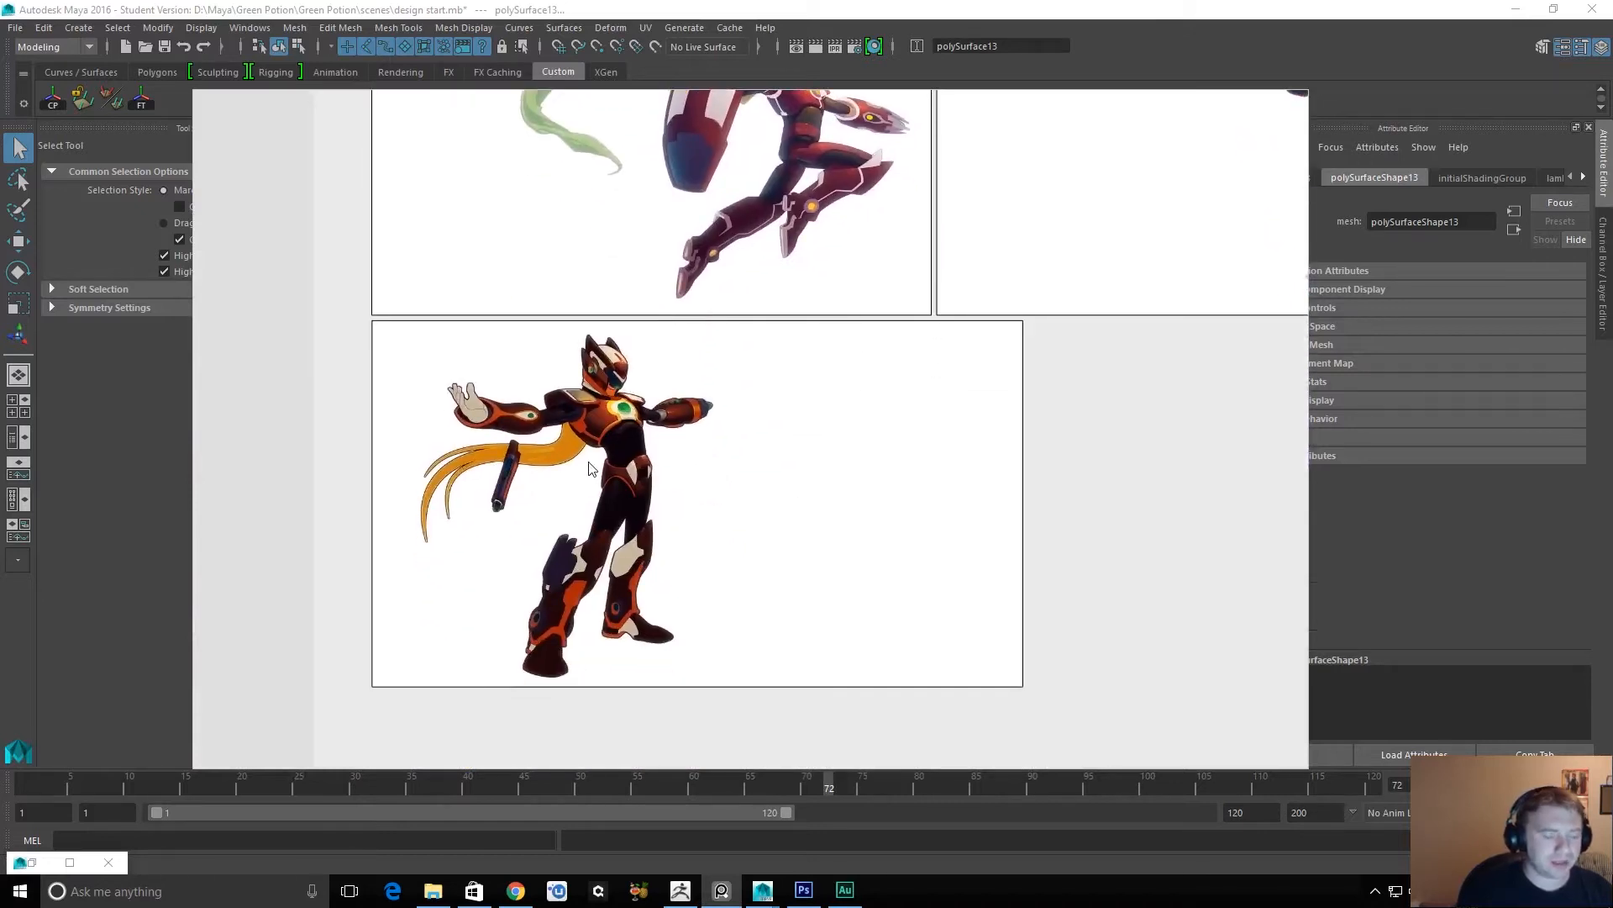
pyautogui.moveTo(705, 506); pyautogui.dragTo(703, 496, button='middle')
pyautogui.moveTo(705, 497); pyautogui.dragTo(759, 501)
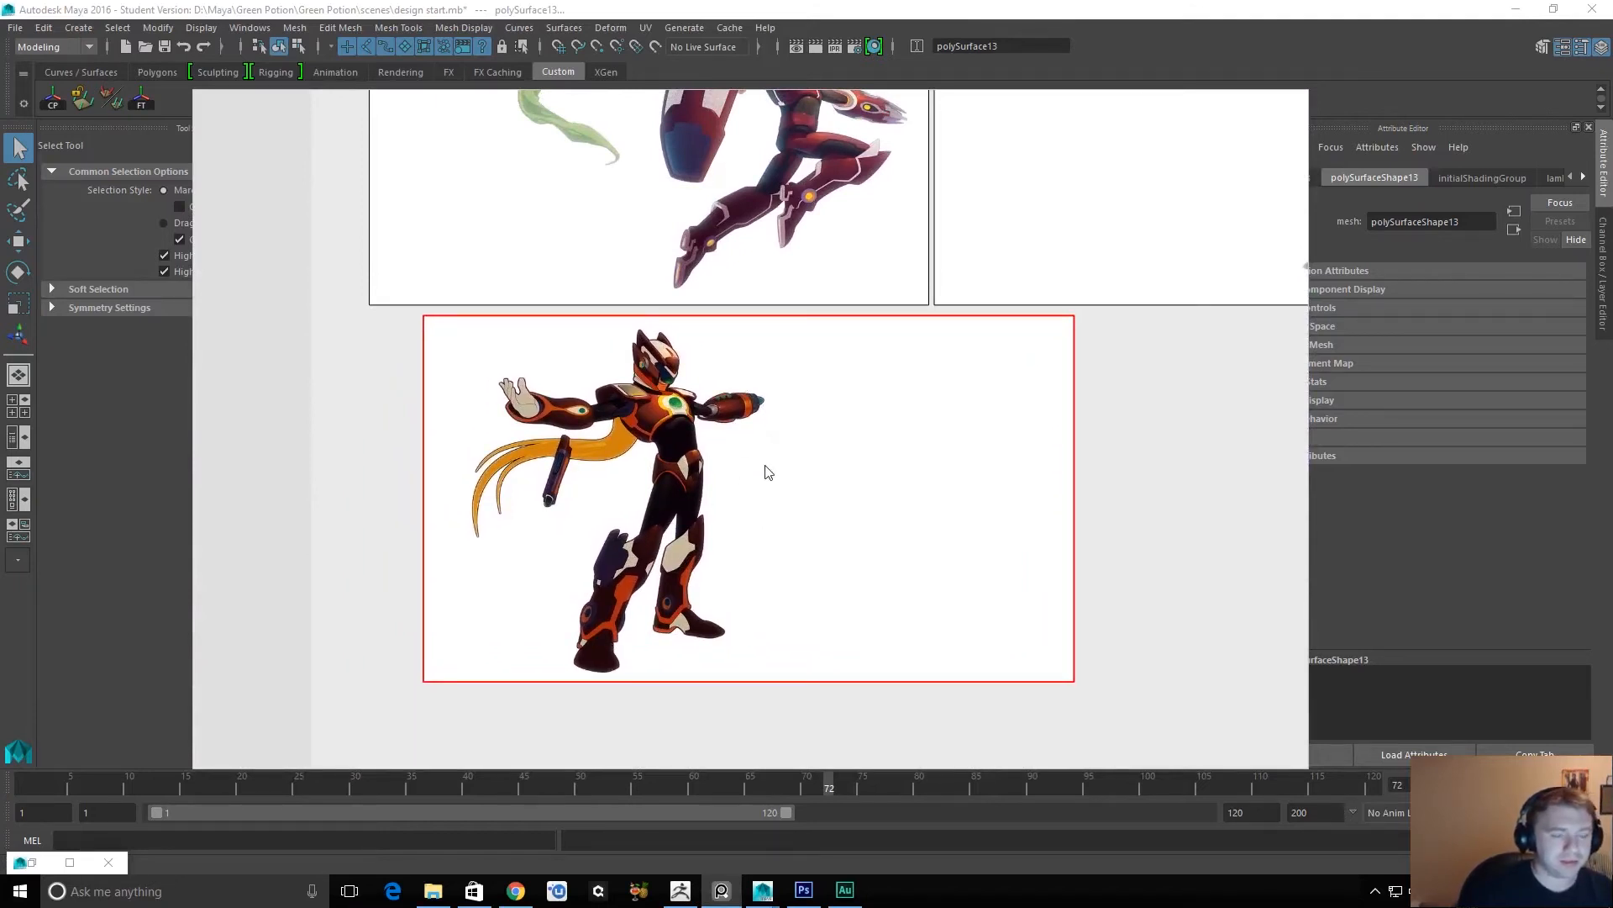
# Look over the three armoured character images on the reference board, up close and all in one view.
pyautogui.scroll(3, 766, 472)
pyautogui.scroll(2, 765, 469)
pyautogui.scroll(-4, 764, 468)
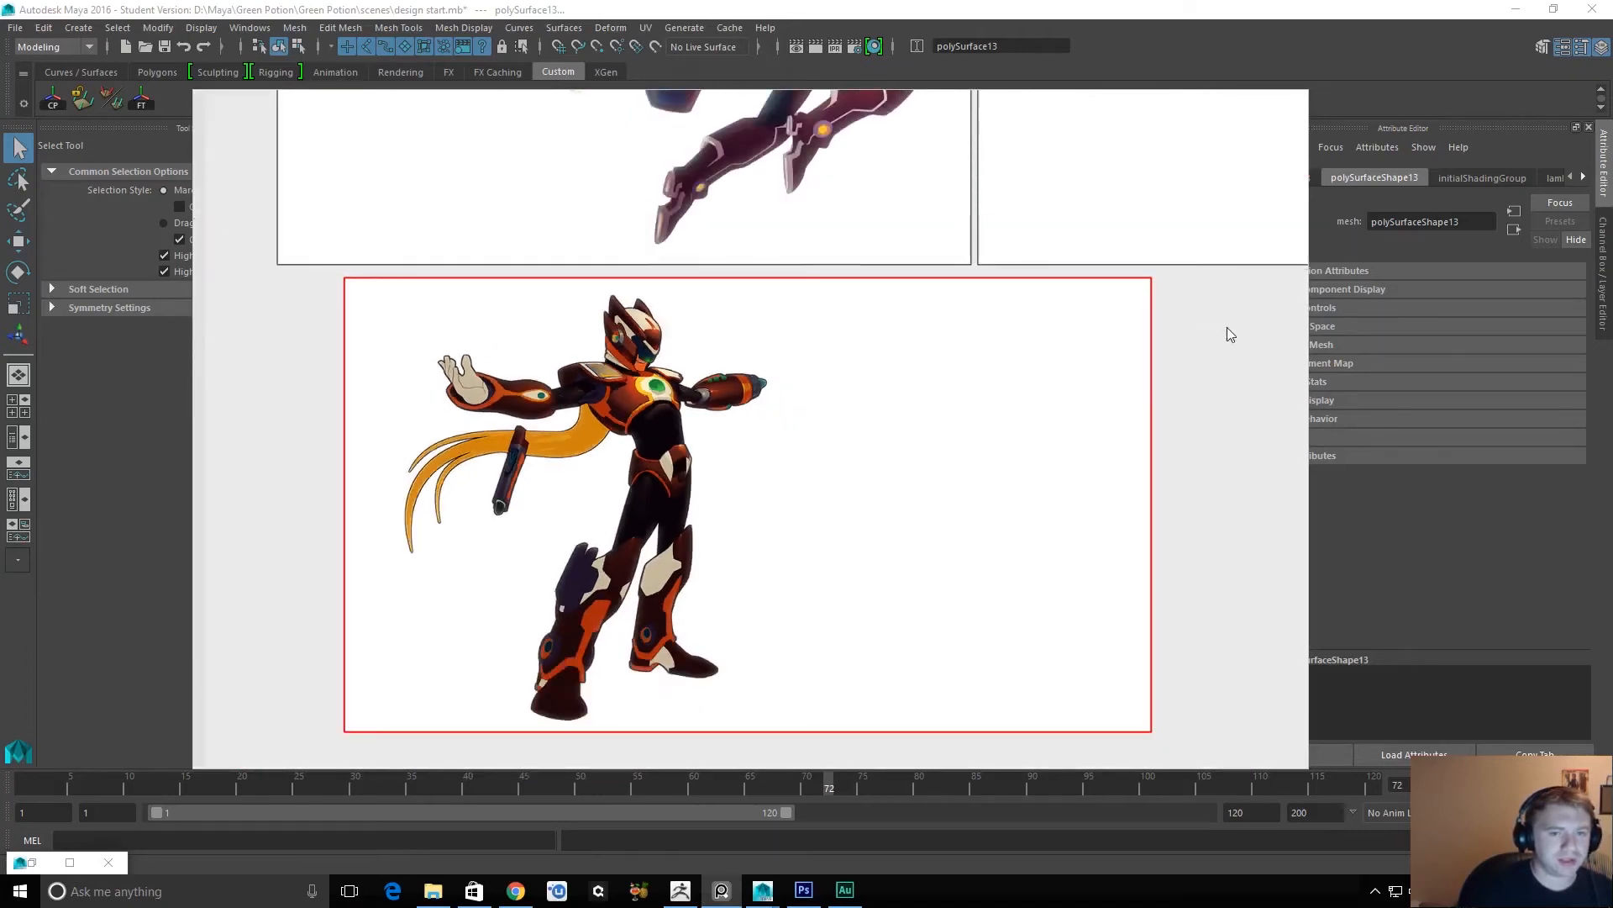
pyautogui.keyDown('alt'); pyautogui.moveTo(1224, 325); pyautogui.dragTo(1167, 616, button='middle'); pyautogui.keyUp('alt')
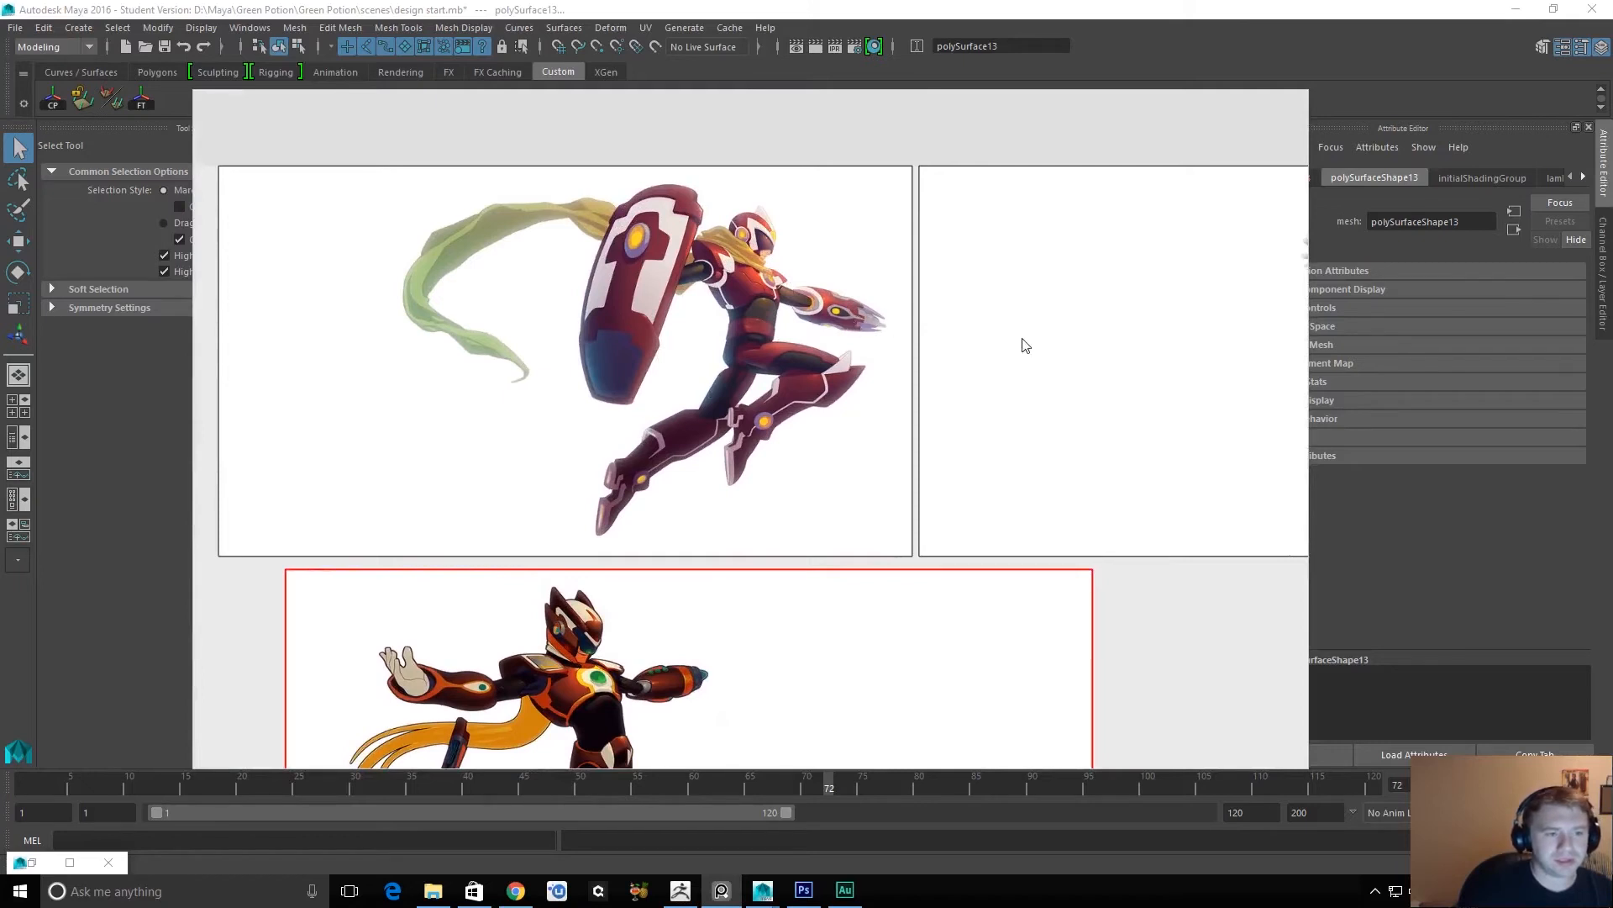
pyautogui.keyDown('alt'); pyautogui.moveTo(954, 433); pyautogui.dragTo(666, 407, button='middle'); pyautogui.keyUp('alt')
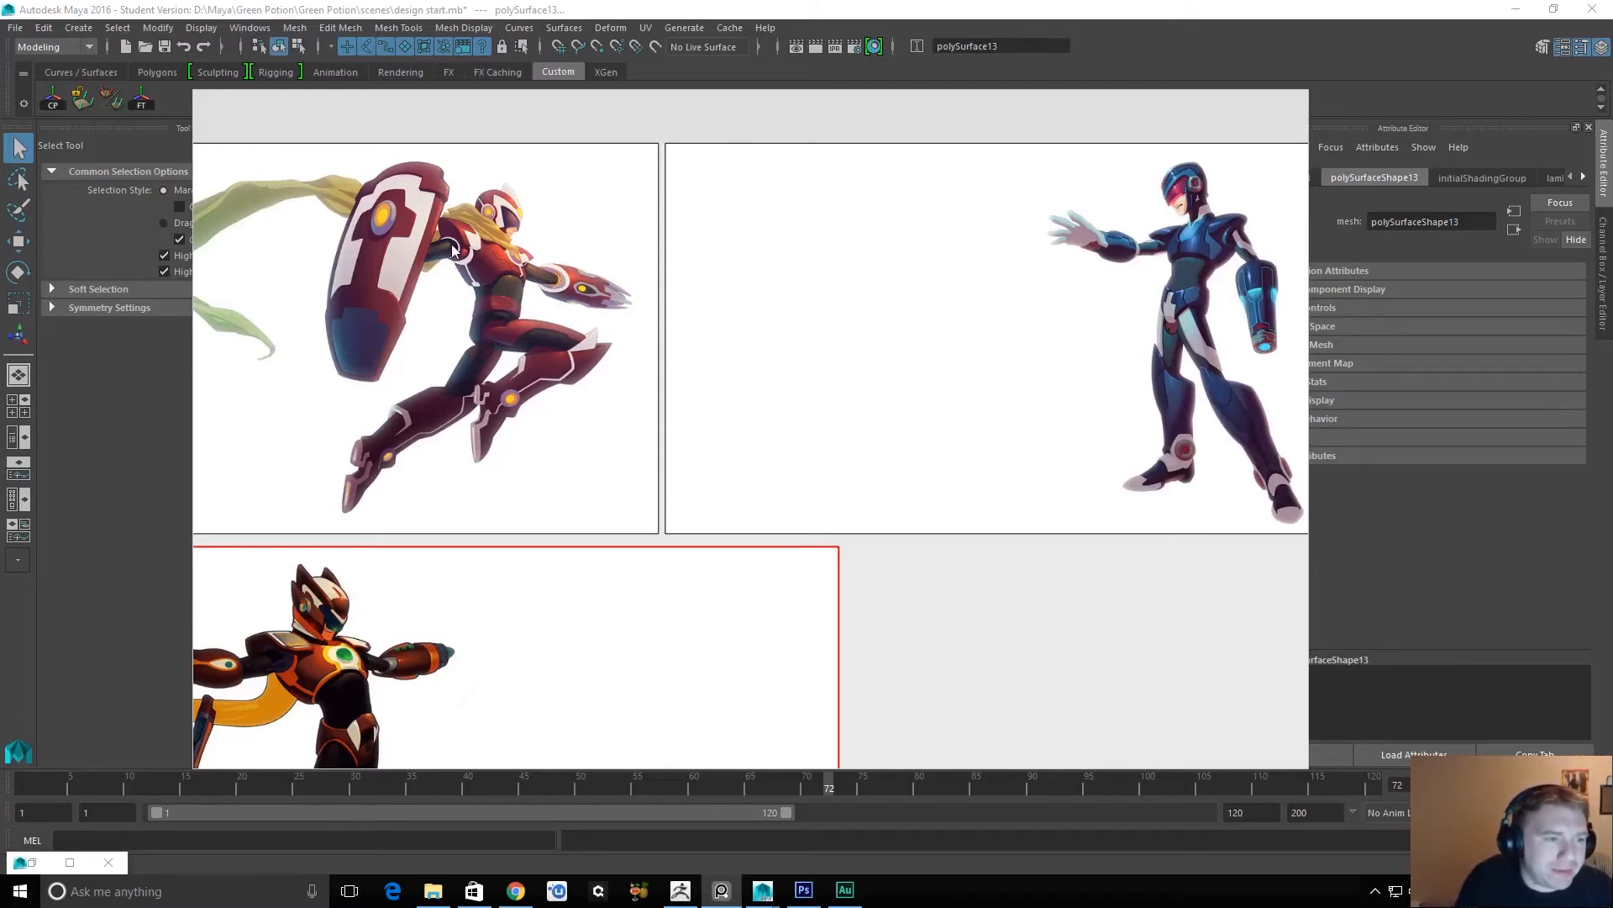
pyautogui.keyDown('alt'); pyautogui.moveTo(430, 568); pyautogui.dragTo(689, 306, button='middle'); pyautogui.keyUp('alt')
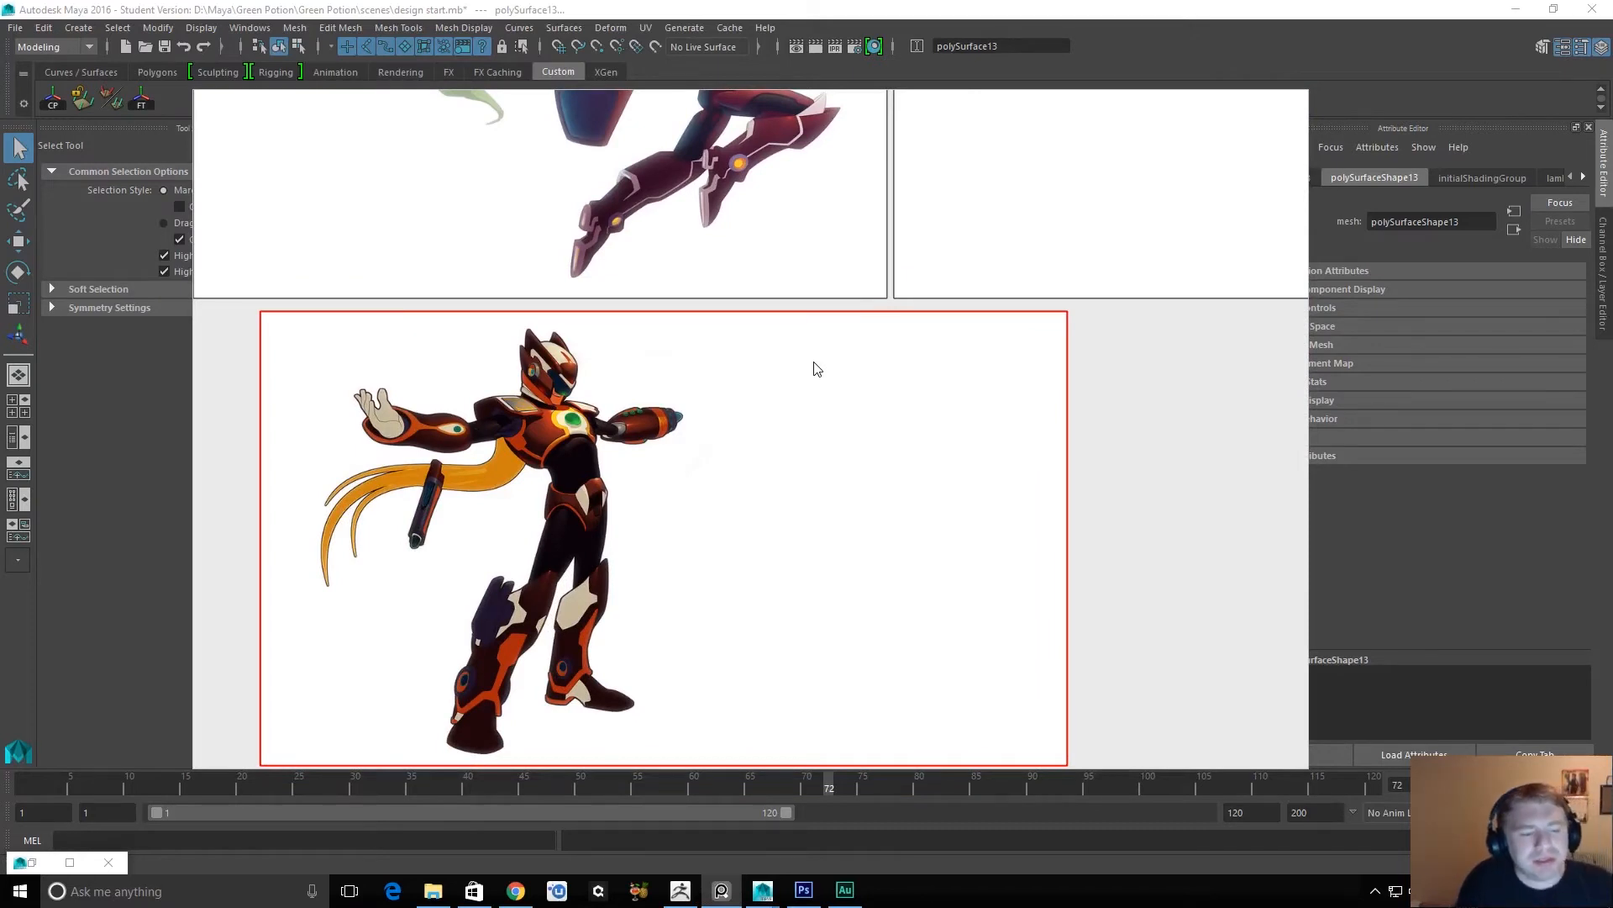
pyautogui.keyDown('alt'); pyautogui.moveTo(1044, 288); pyautogui.dragTo(963, 521, button='middle'); pyautogui.keyUp('alt')
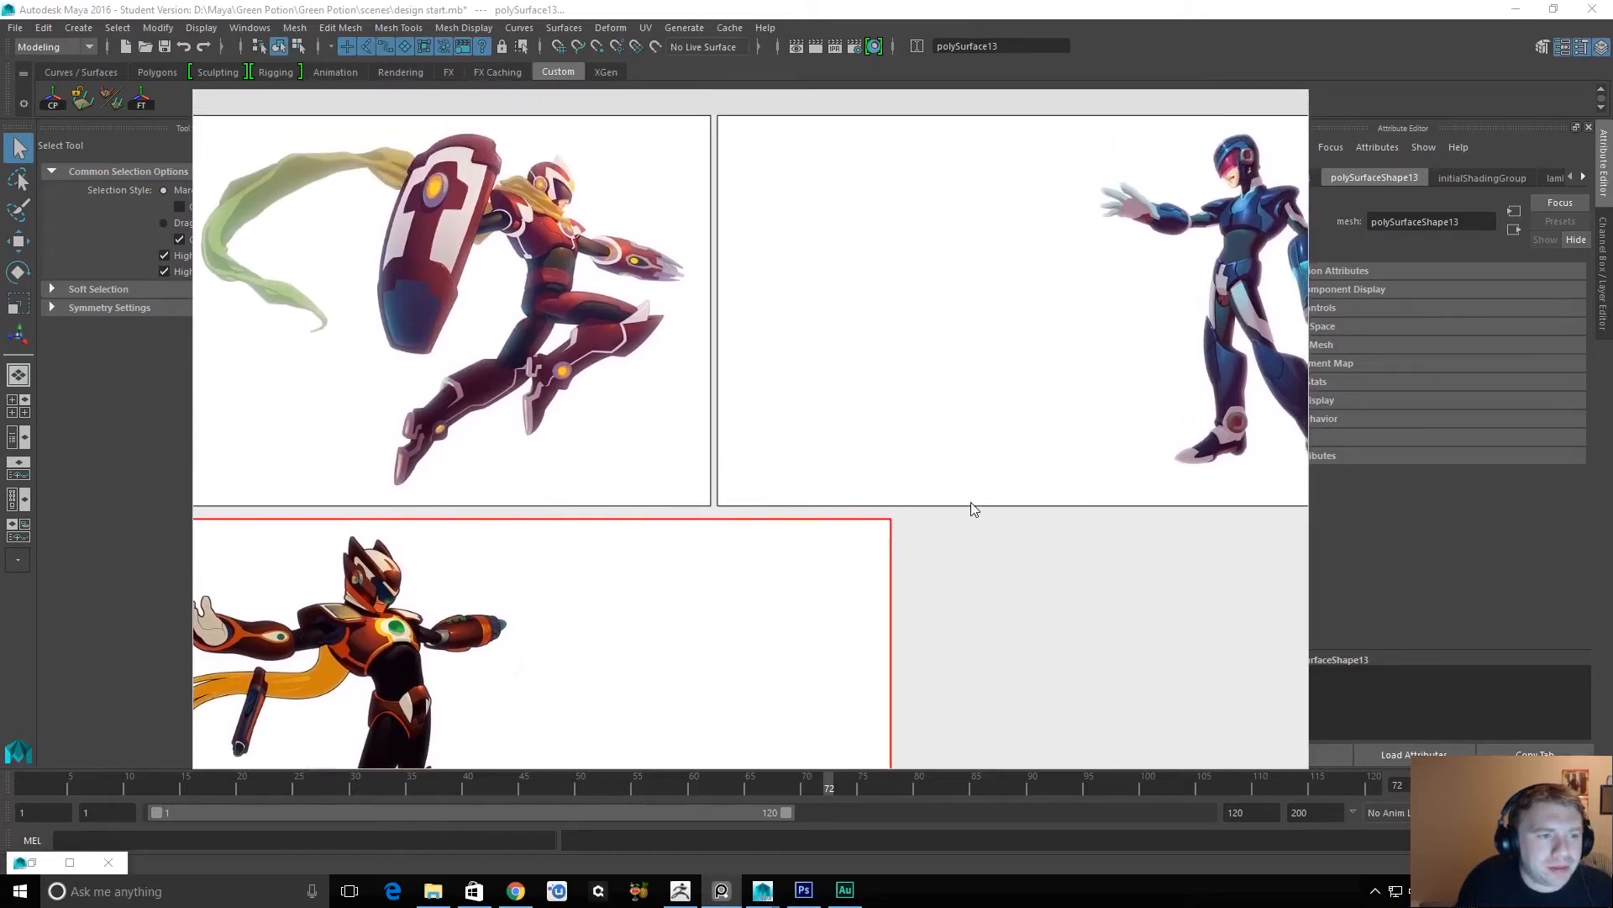
pyautogui.scroll(-5, 1008, 530)
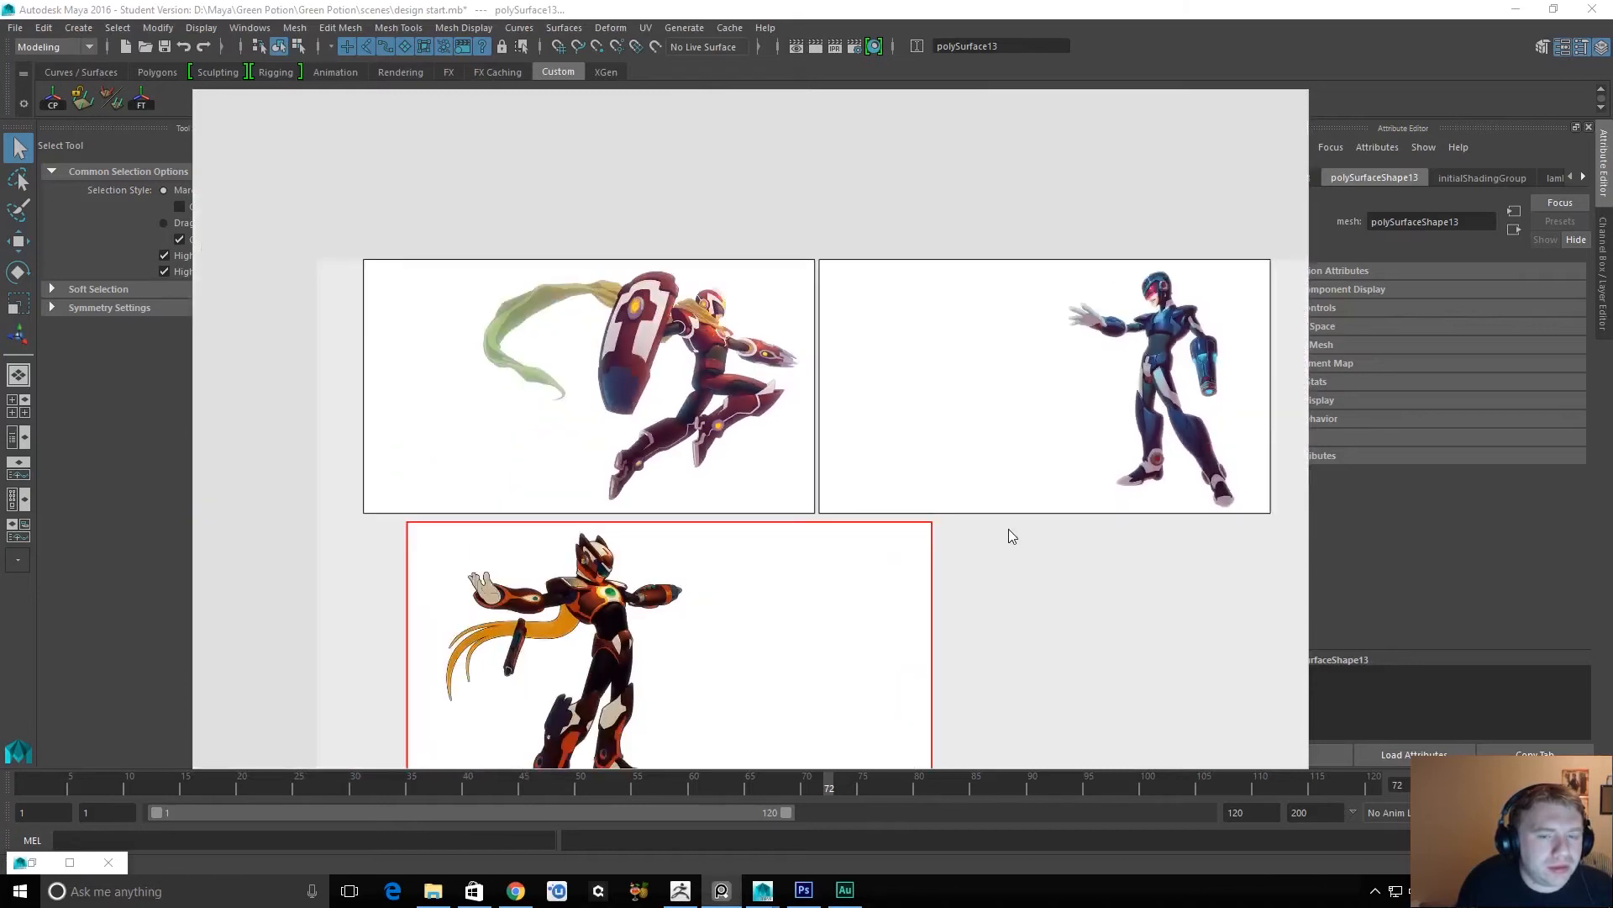
pyautogui.keyDown('alt'); pyautogui.moveTo(966, 581); pyautogui.dragTo(825, 476, button='middle'); pyautogui.keyUp('alt')
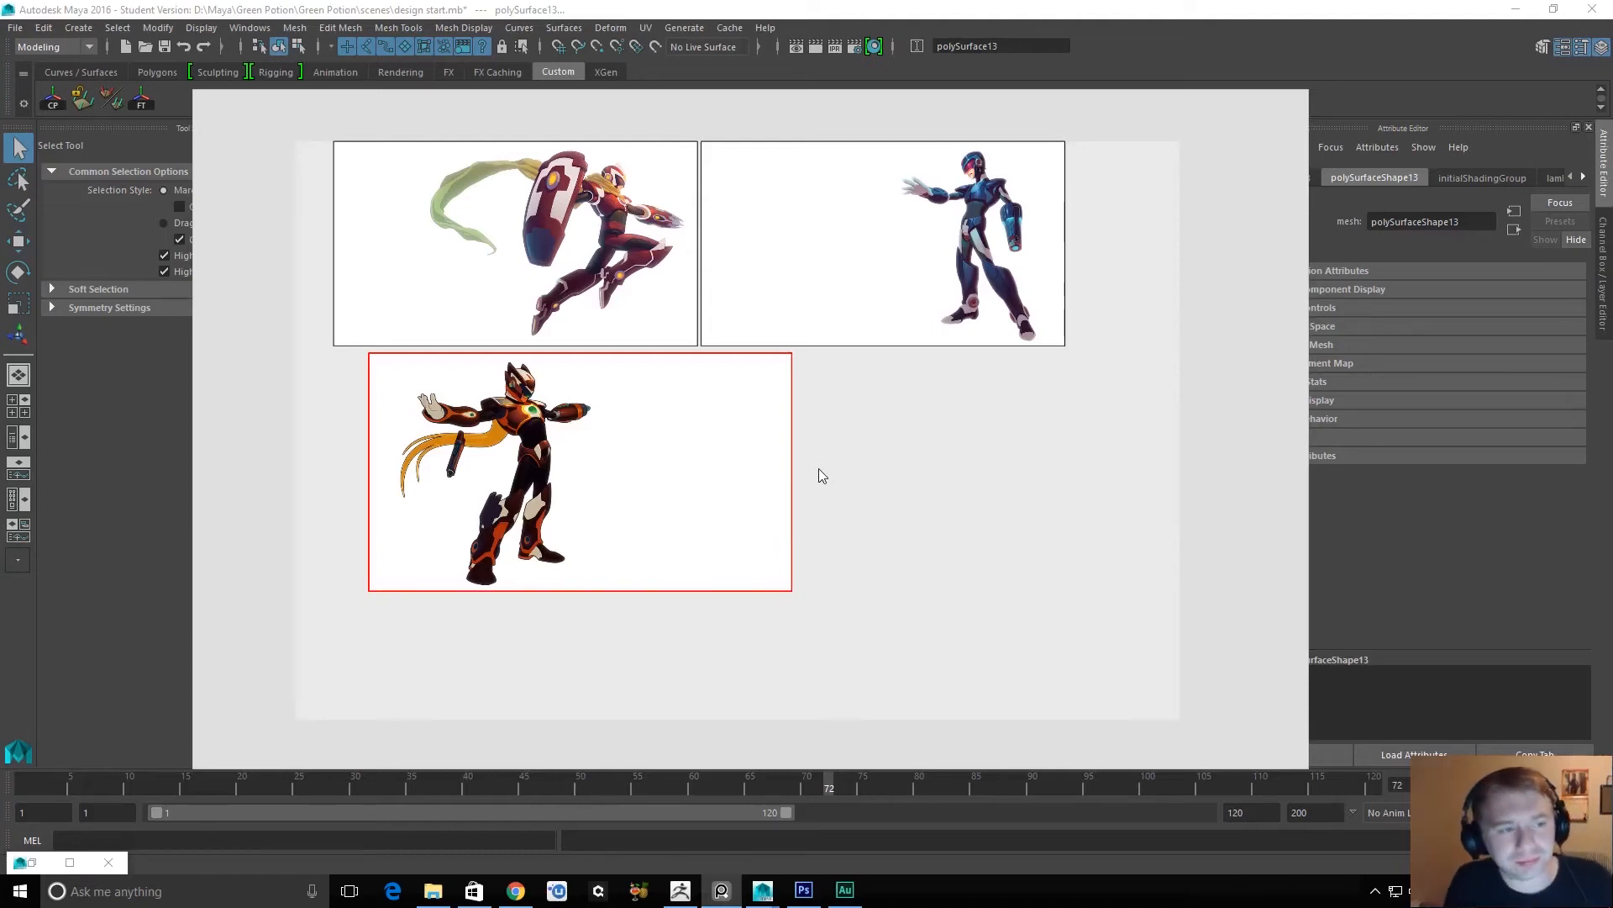
# Load the recent scene Tank Girl Reference.pur on the reference board without saving the current one, and look over its images up close.
pyautogui.scroll(2, 819, 467)
pyautogui.keyDown('alt'); pyautogui.moveTo(793, 397); pyautogui.dragTo(823, 453, button='middle'); pyautogui.keyUp('alt')
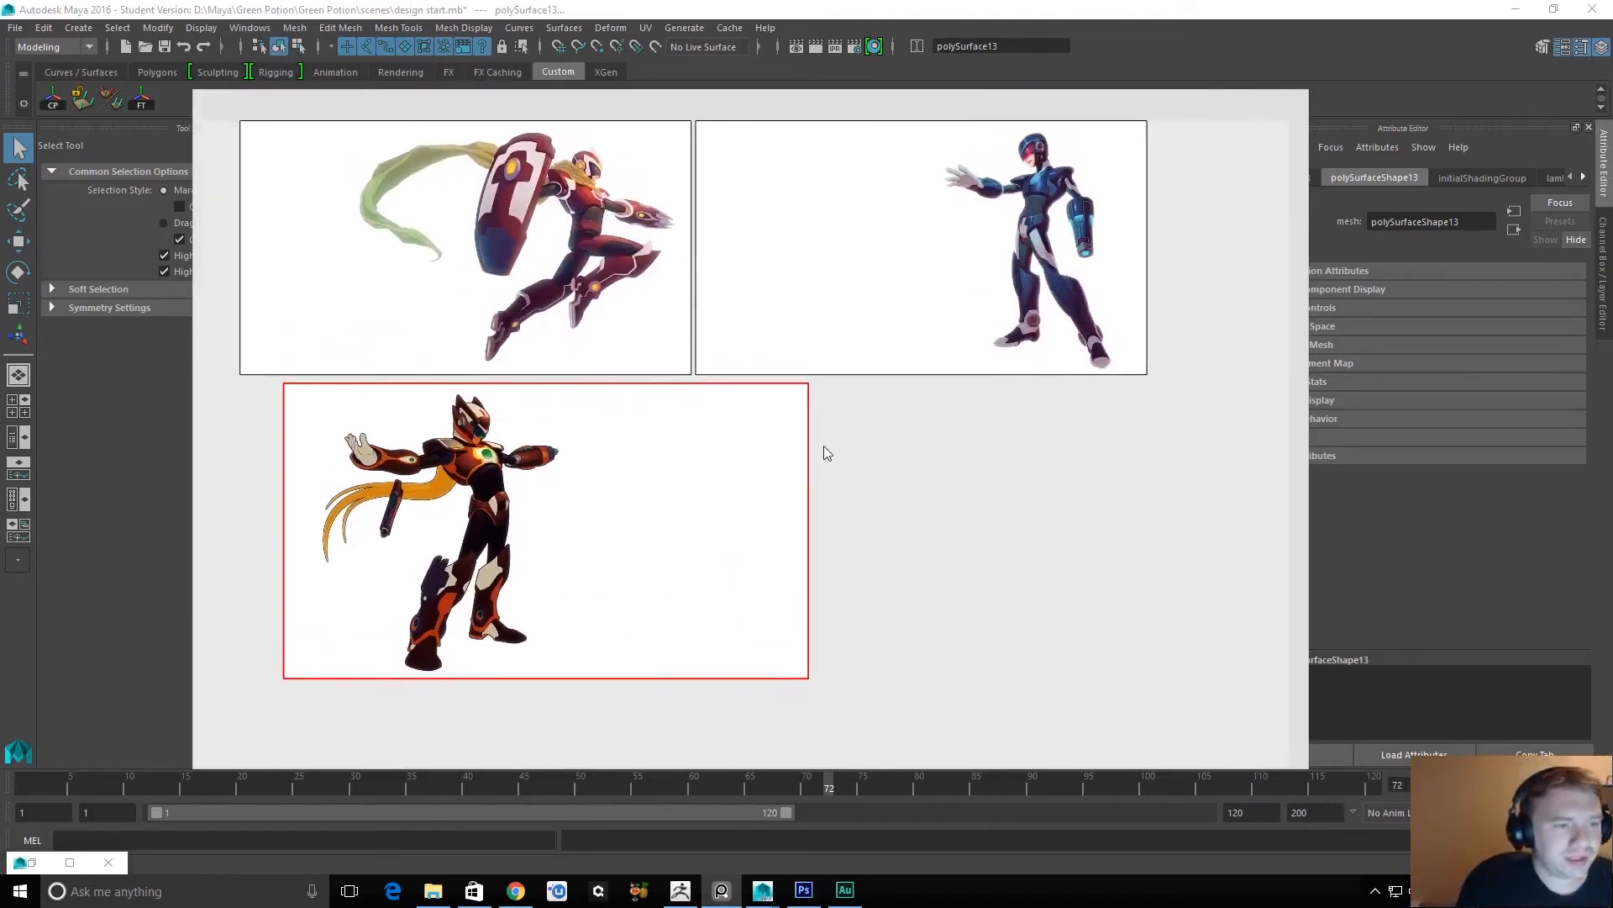
pyautogui.hotkey('alt', 'Tab')
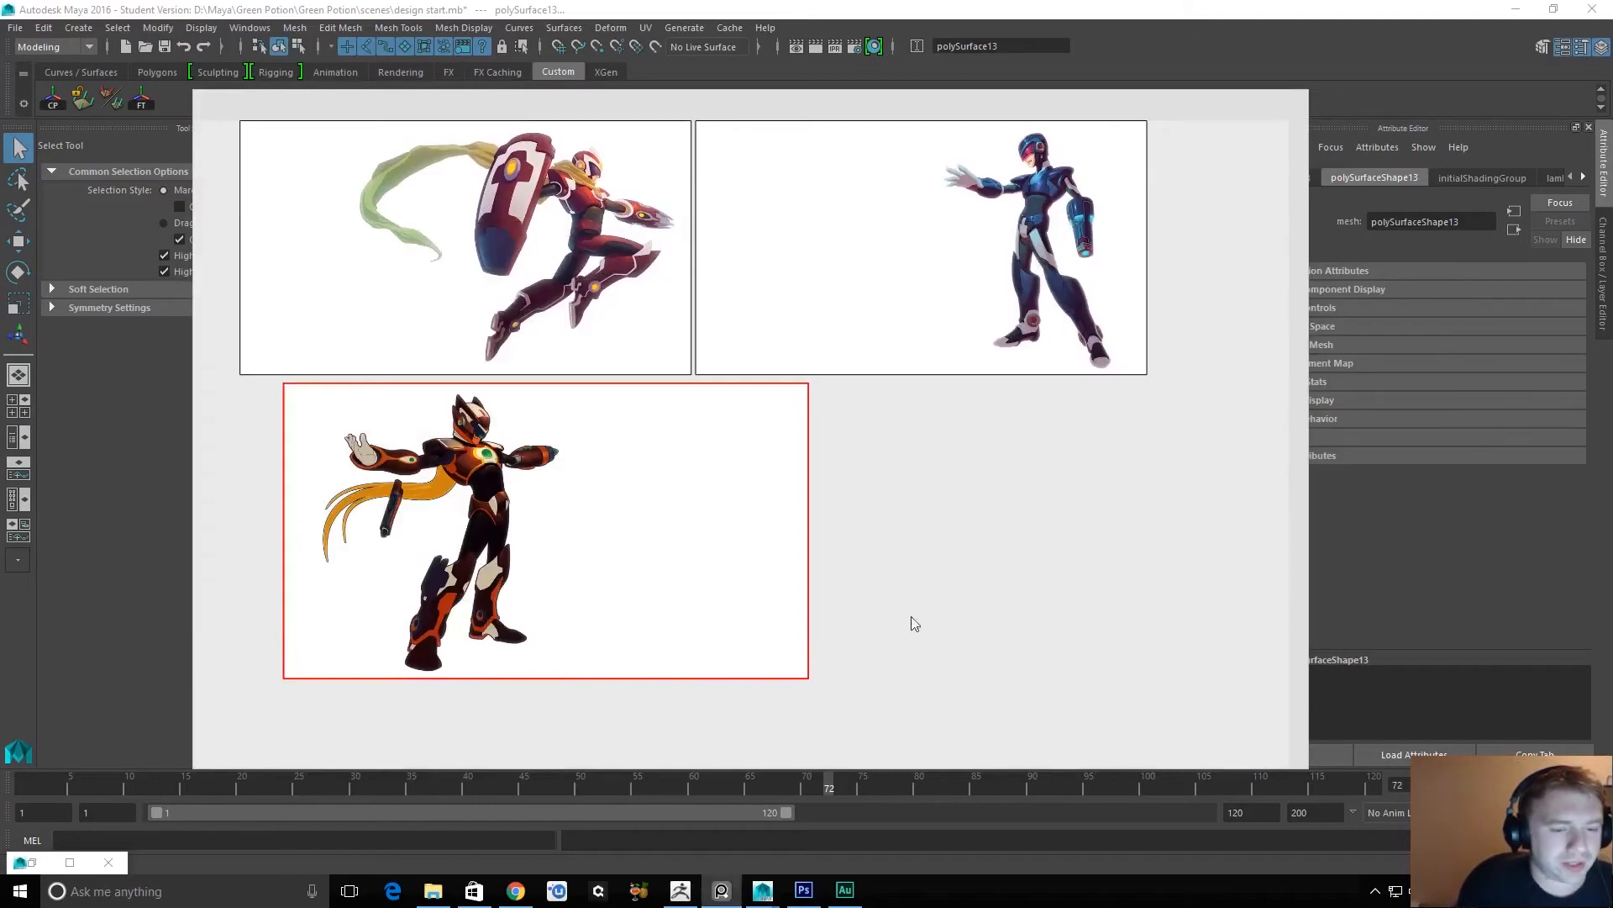
pyautogui.rightClick(918, 622)
pyautogui.moveTo(1017, 821)
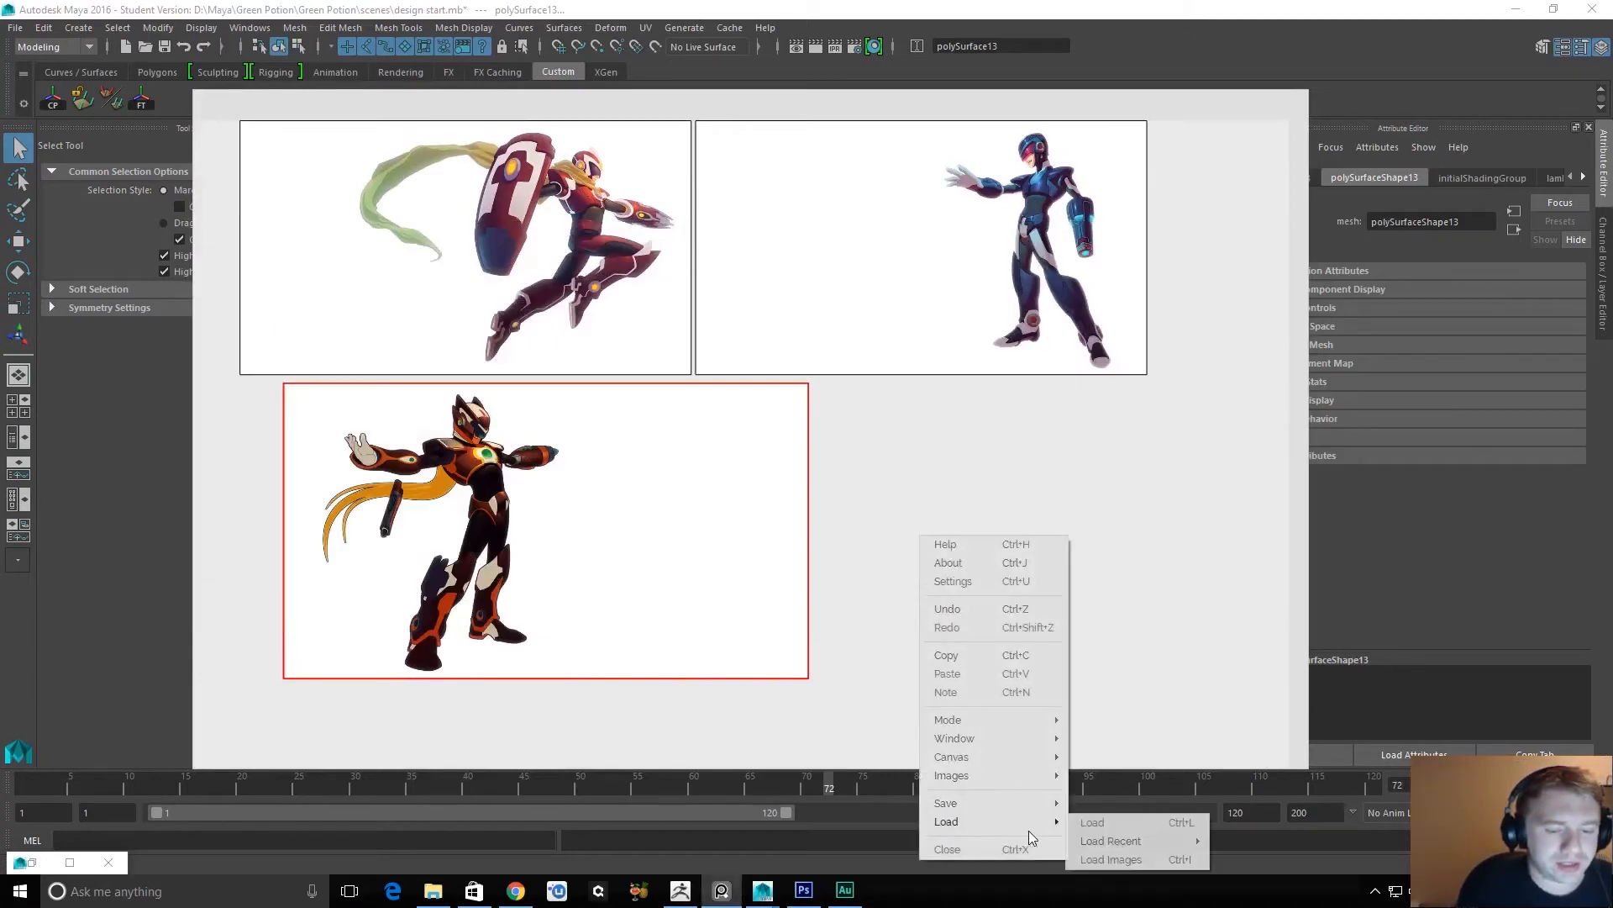
pyautogui.moveTo(1117, 850)
pyautogui.click(1305, 882)
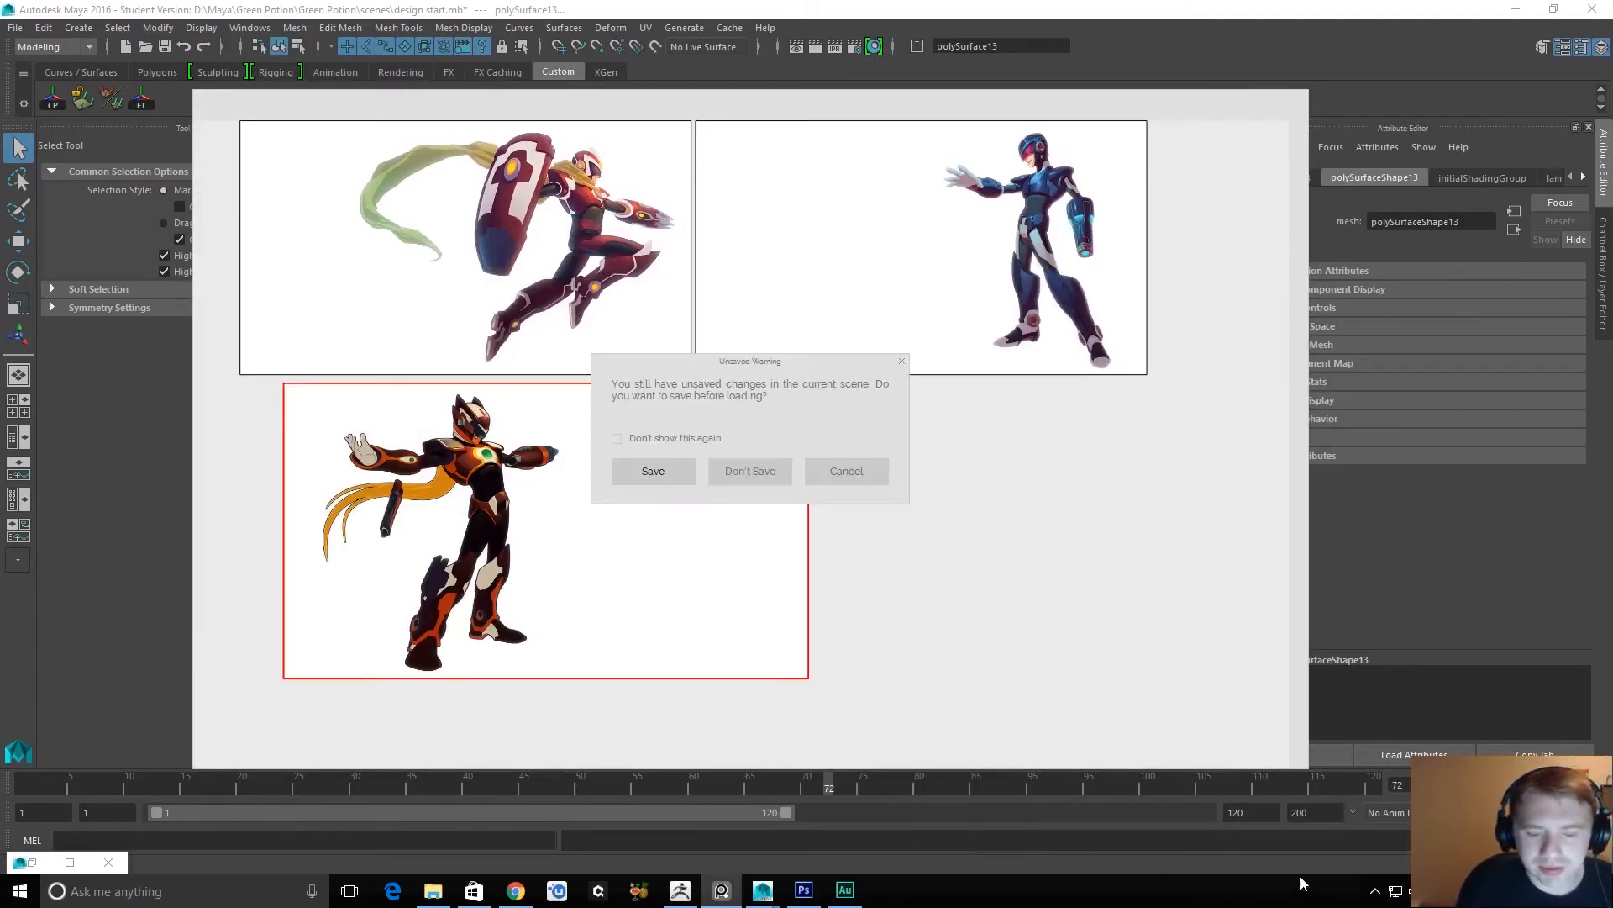
pyautogui.click(741, 471)
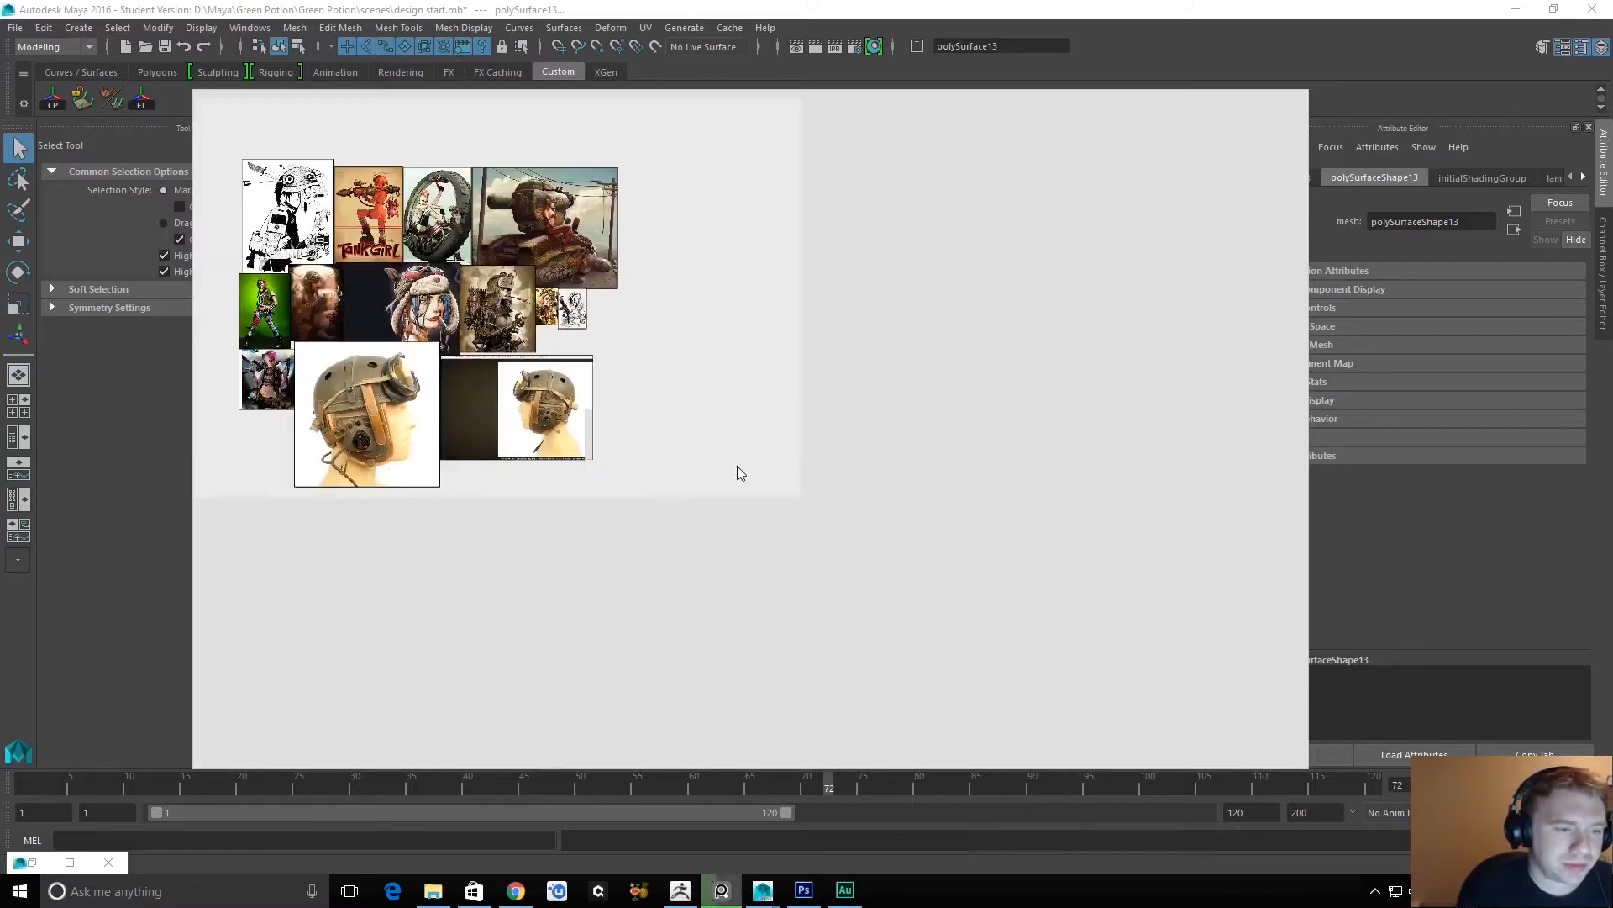
pyautogui.scroll(3, 316, 296)
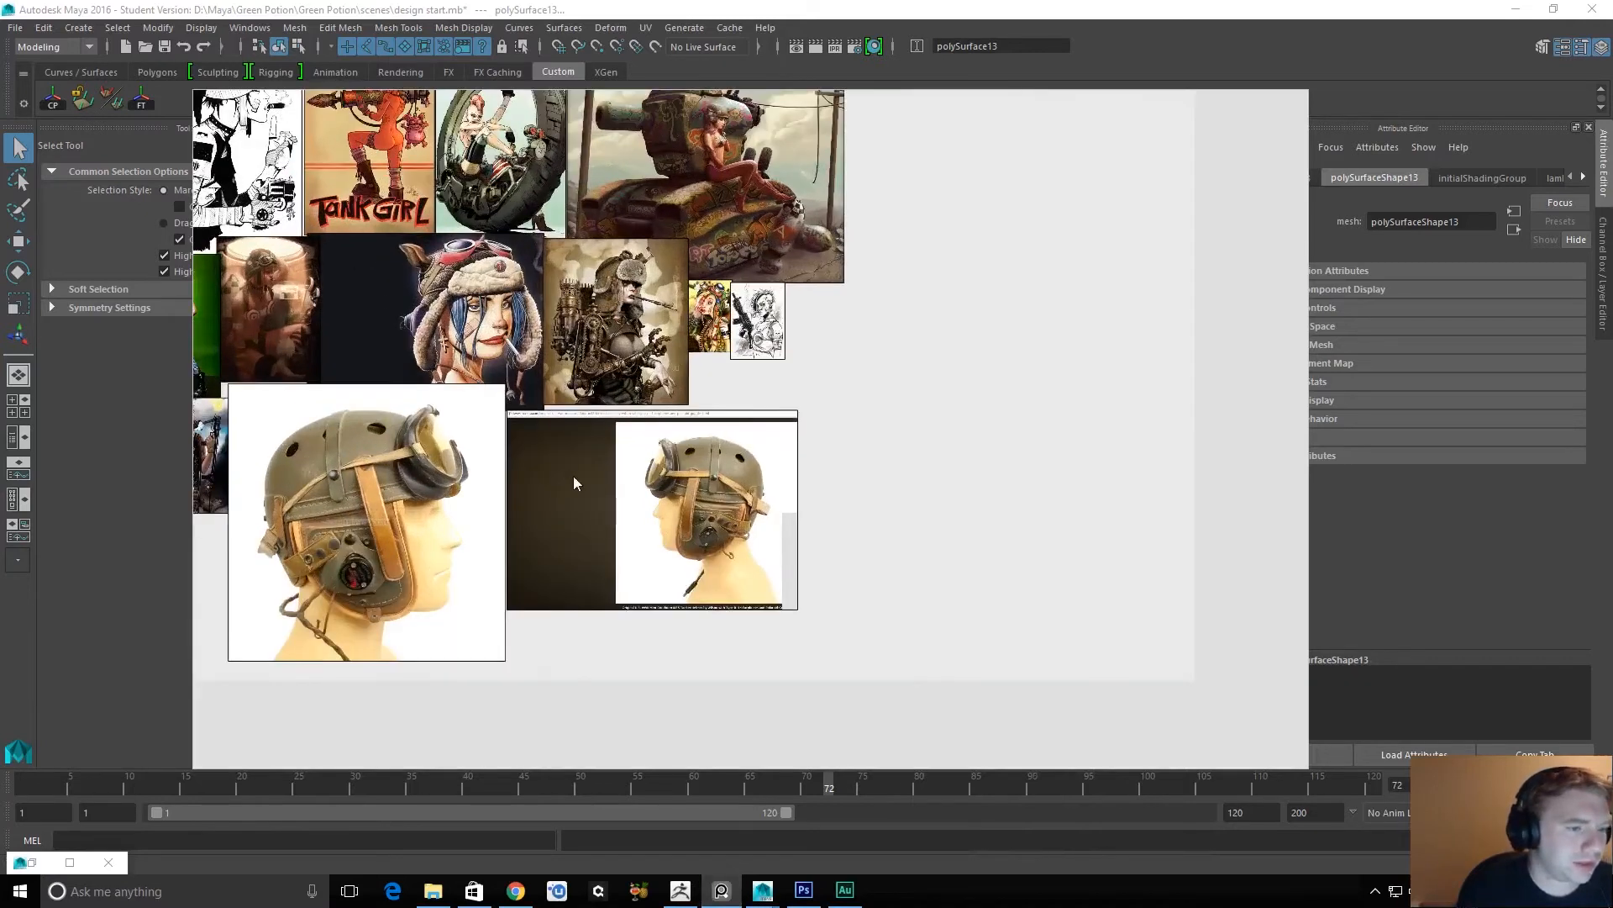
pyautogui.moveTo(573, 476); pyautogui.dragTo(840, 541, button='middle')
pyautogui.scroll(1, 750, 475)
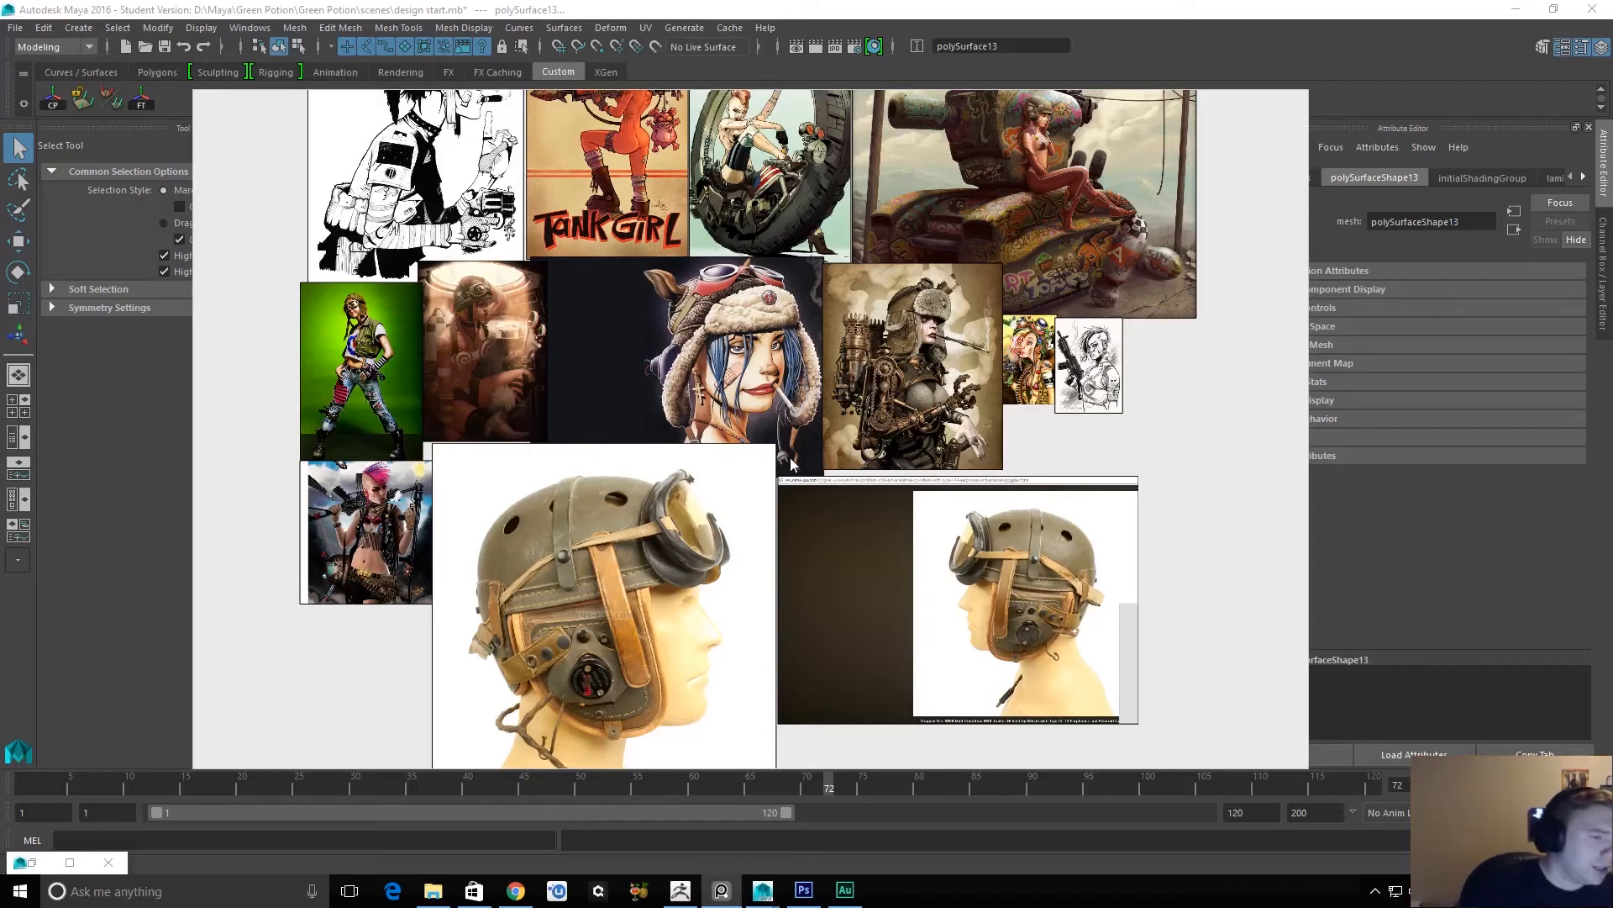
# Load the recent scene Potion Scene.pur on the reference board.
pyautogui.rightClick(616, 417)
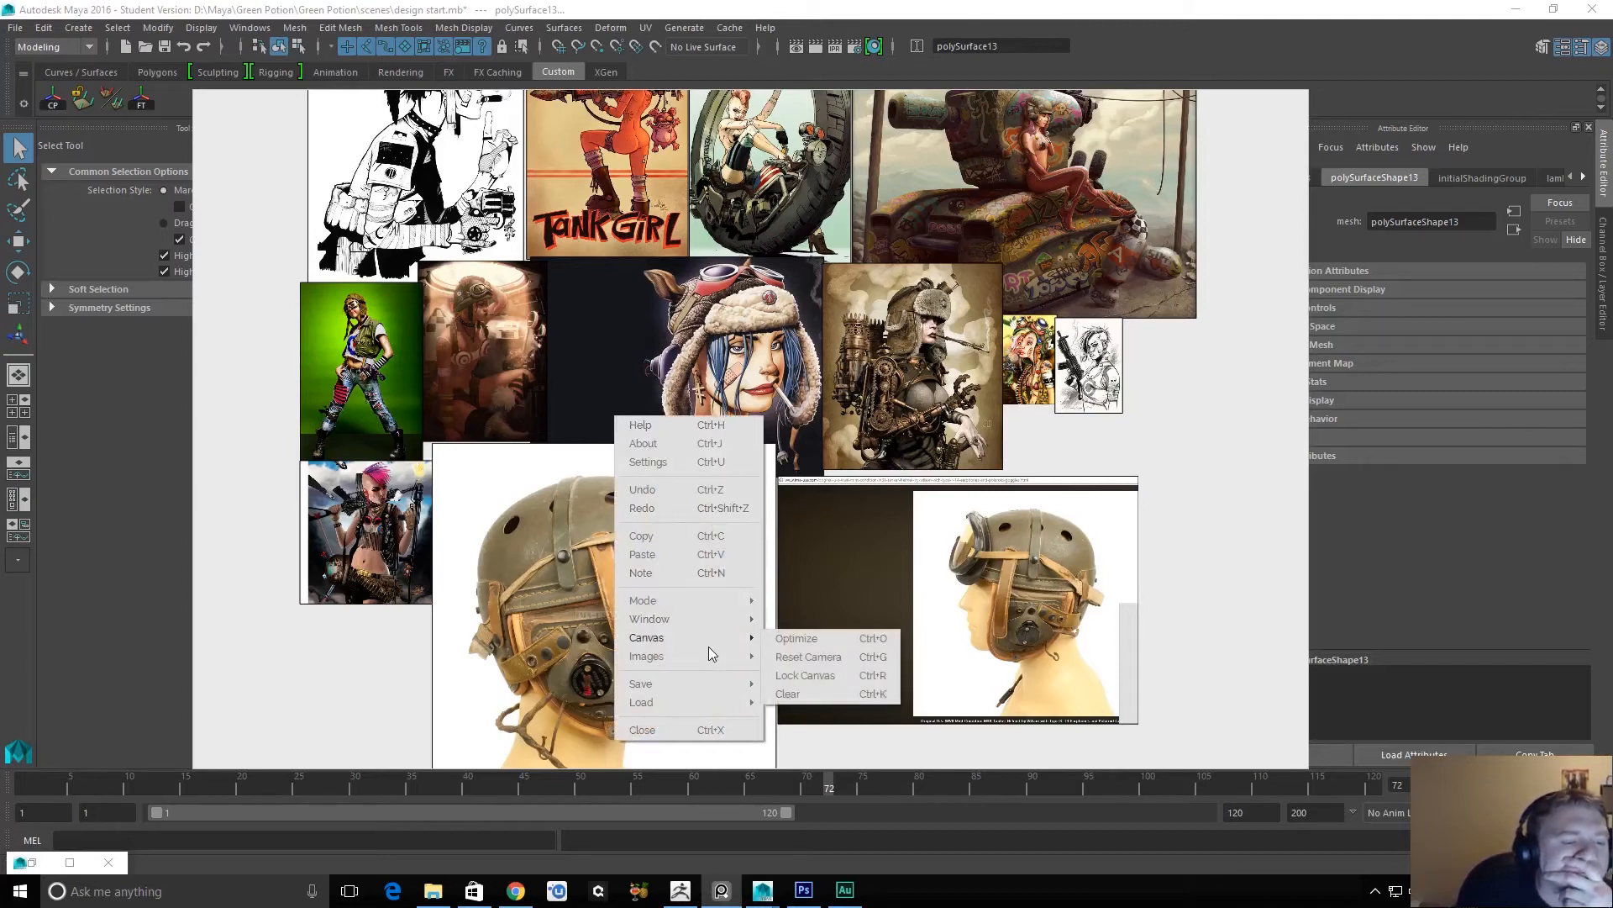
pyautogui.moveTo(709, 706)
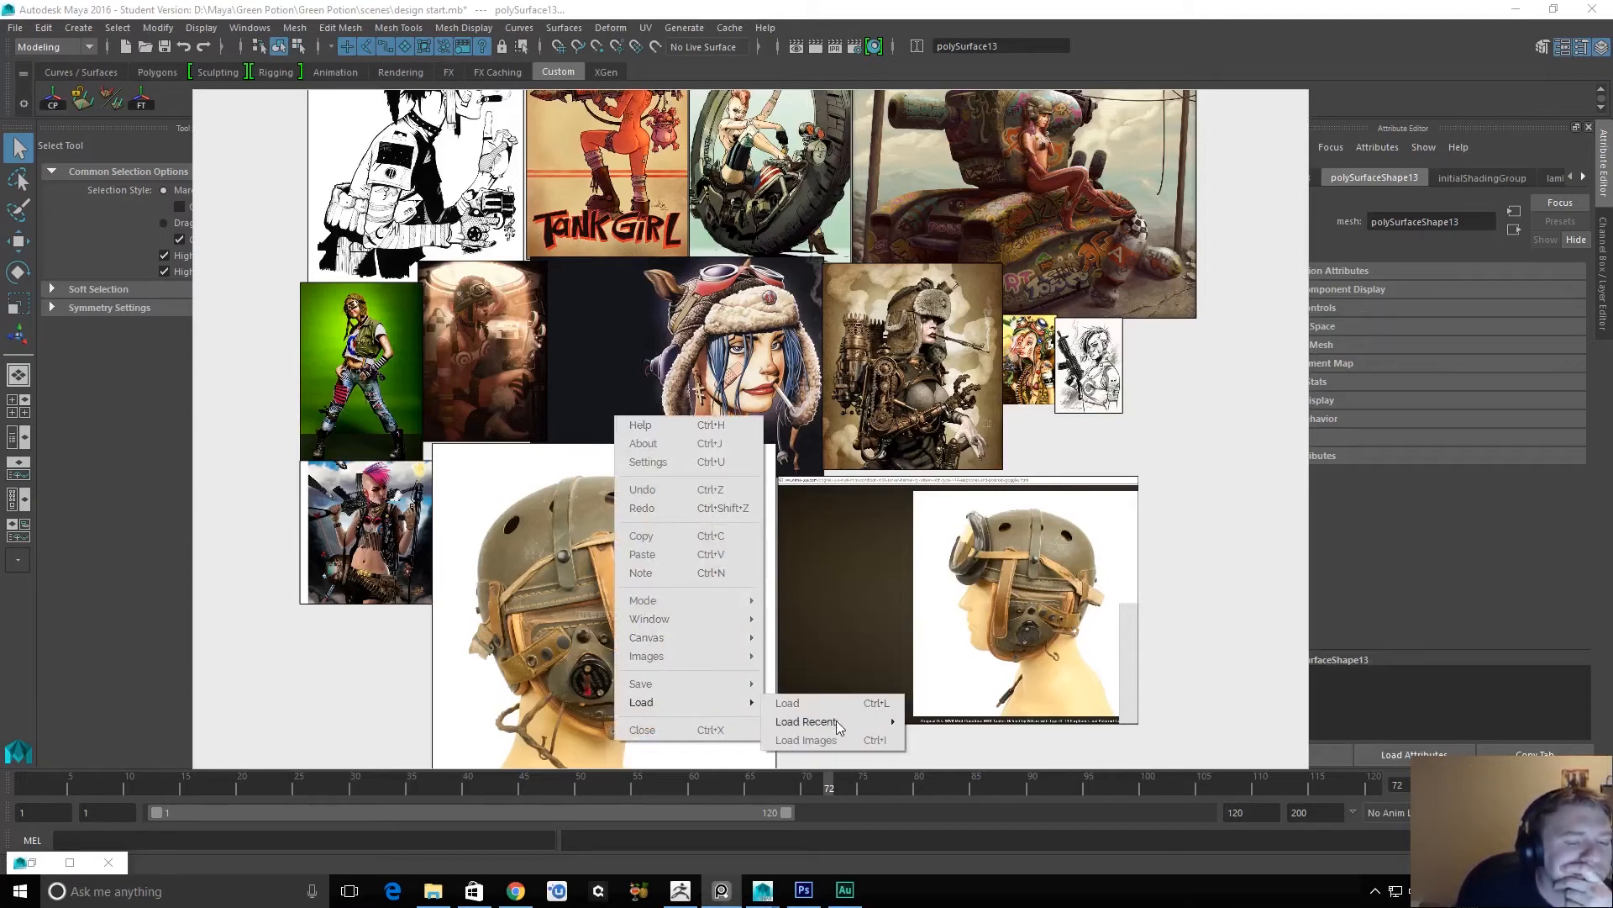
pyautogui.moveTo(849, 721)
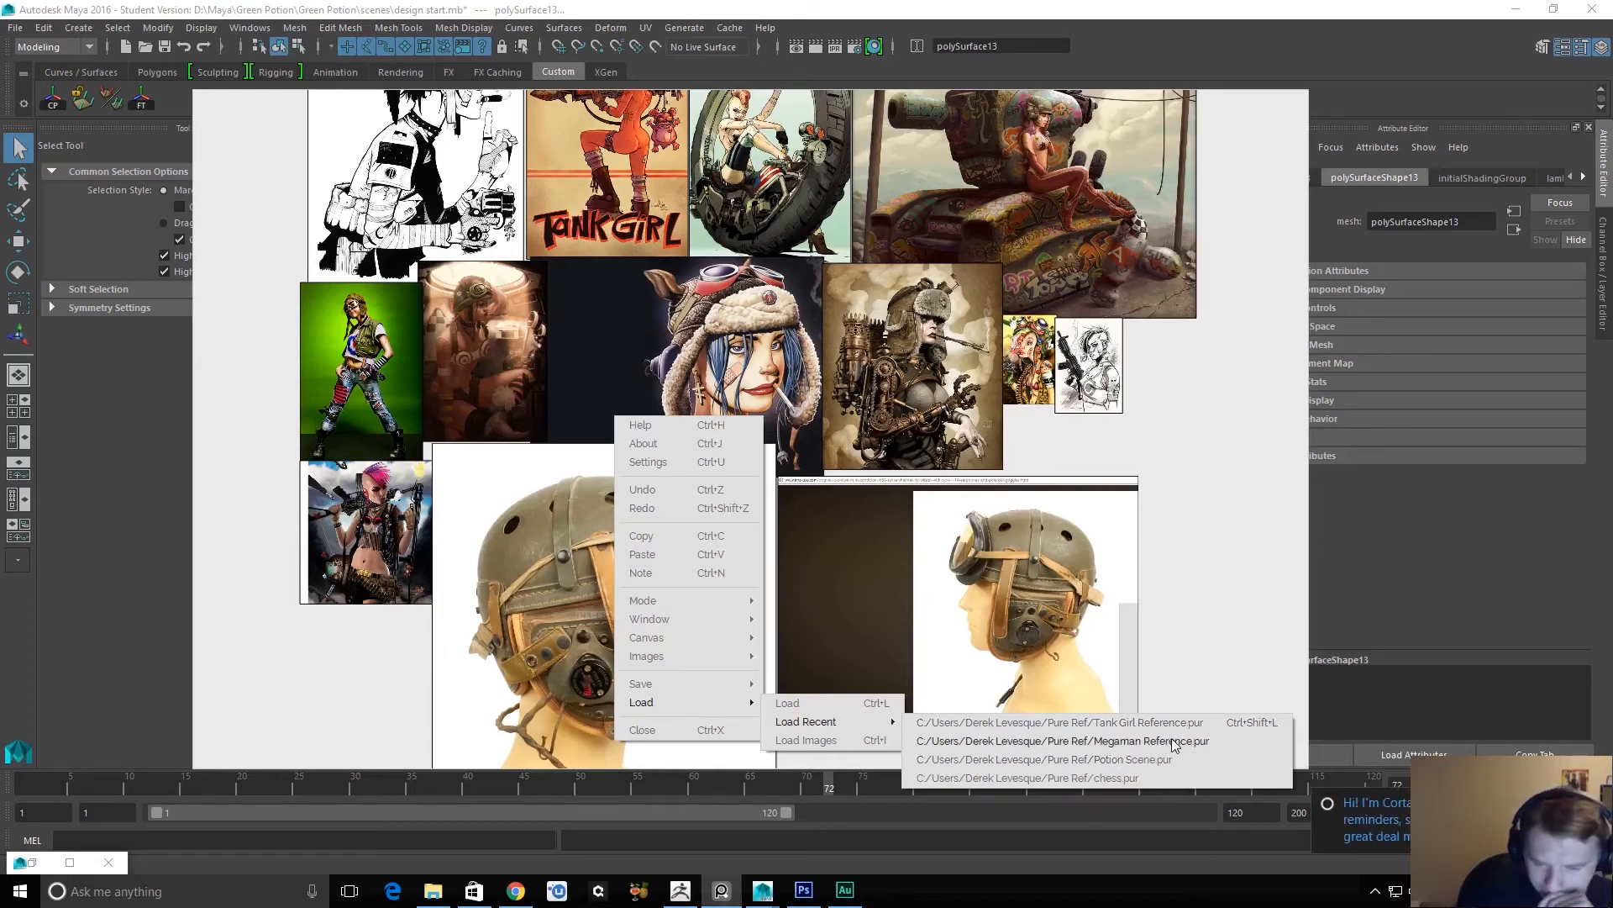
pyautogui.moveTo(1385, 797); pyautogui.dragTo(1294, 763)
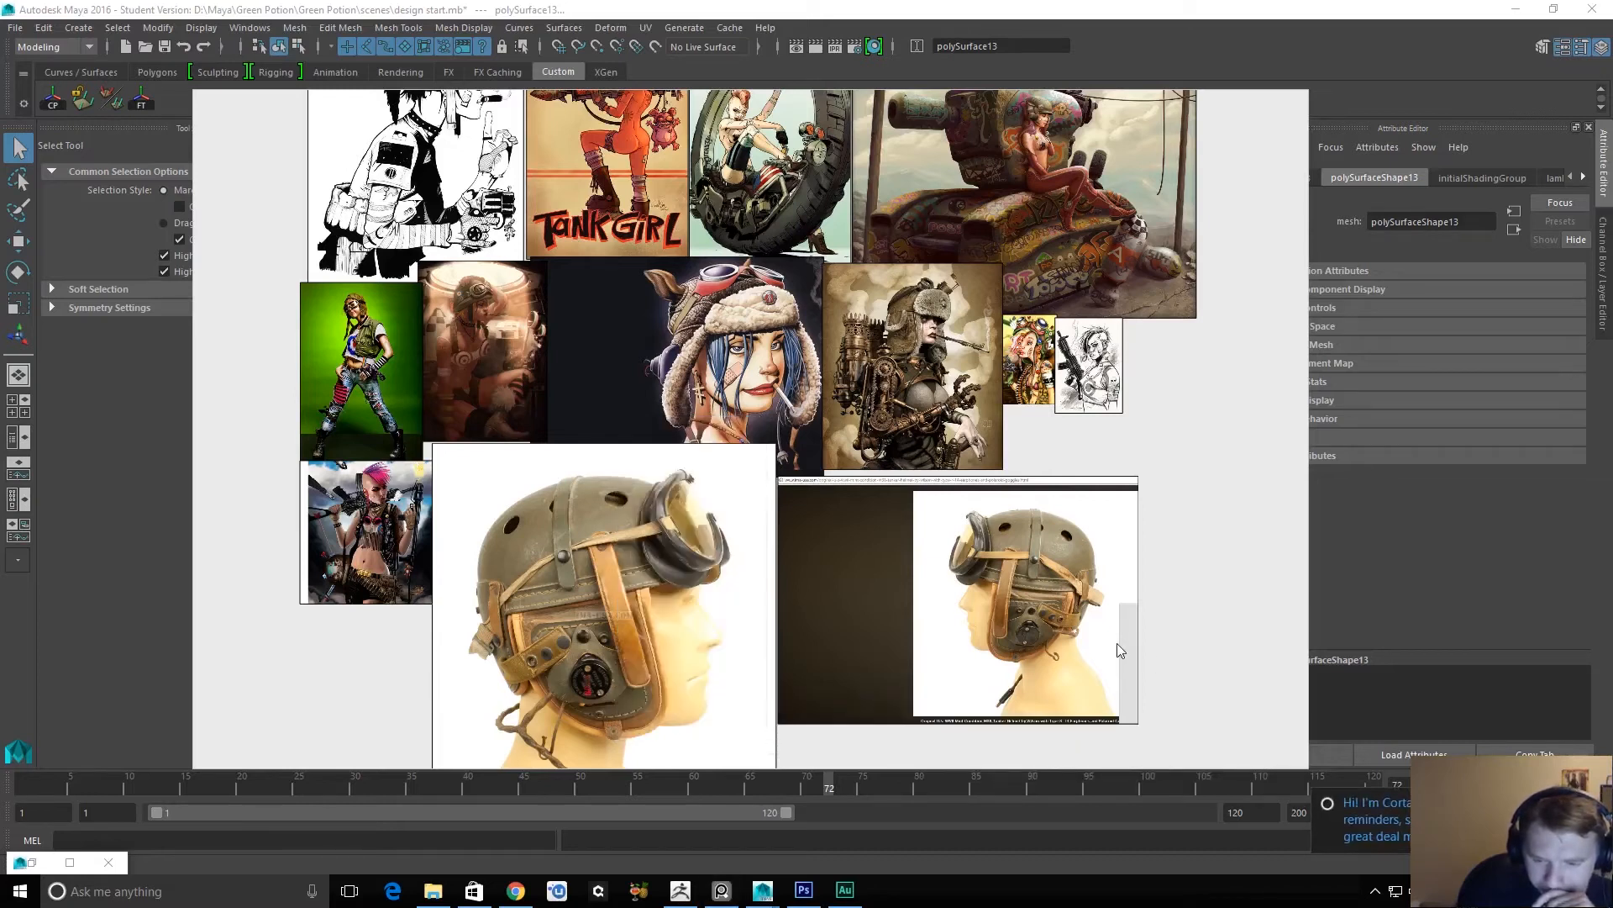
pyautogui.rightClick(1124, 567)
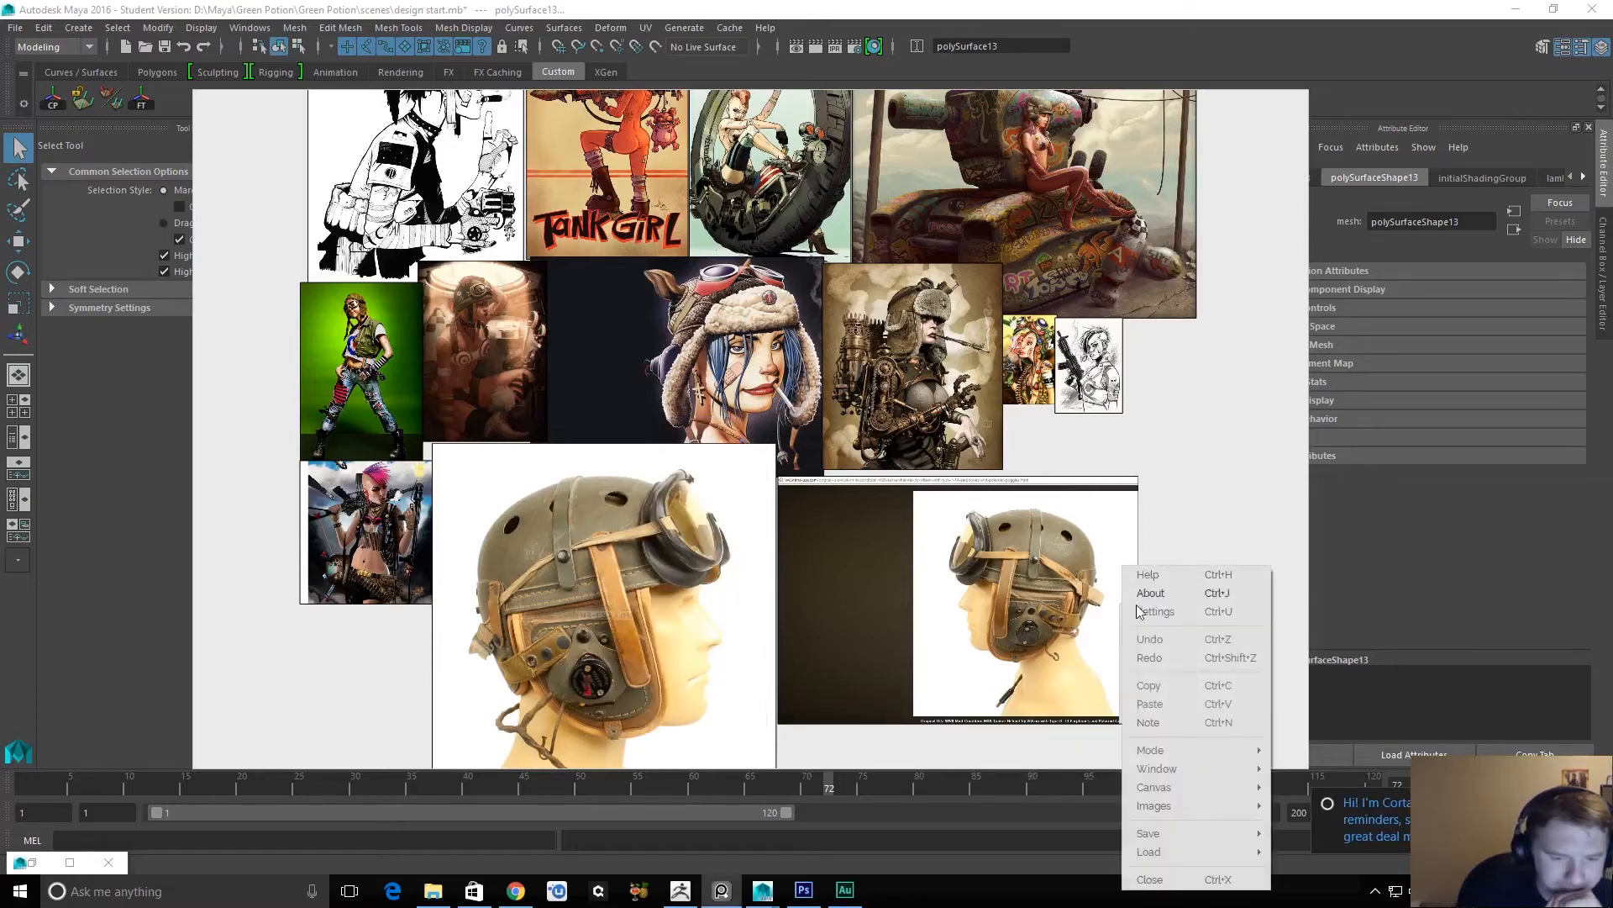
pyautogui.moveTo(1184, 849)
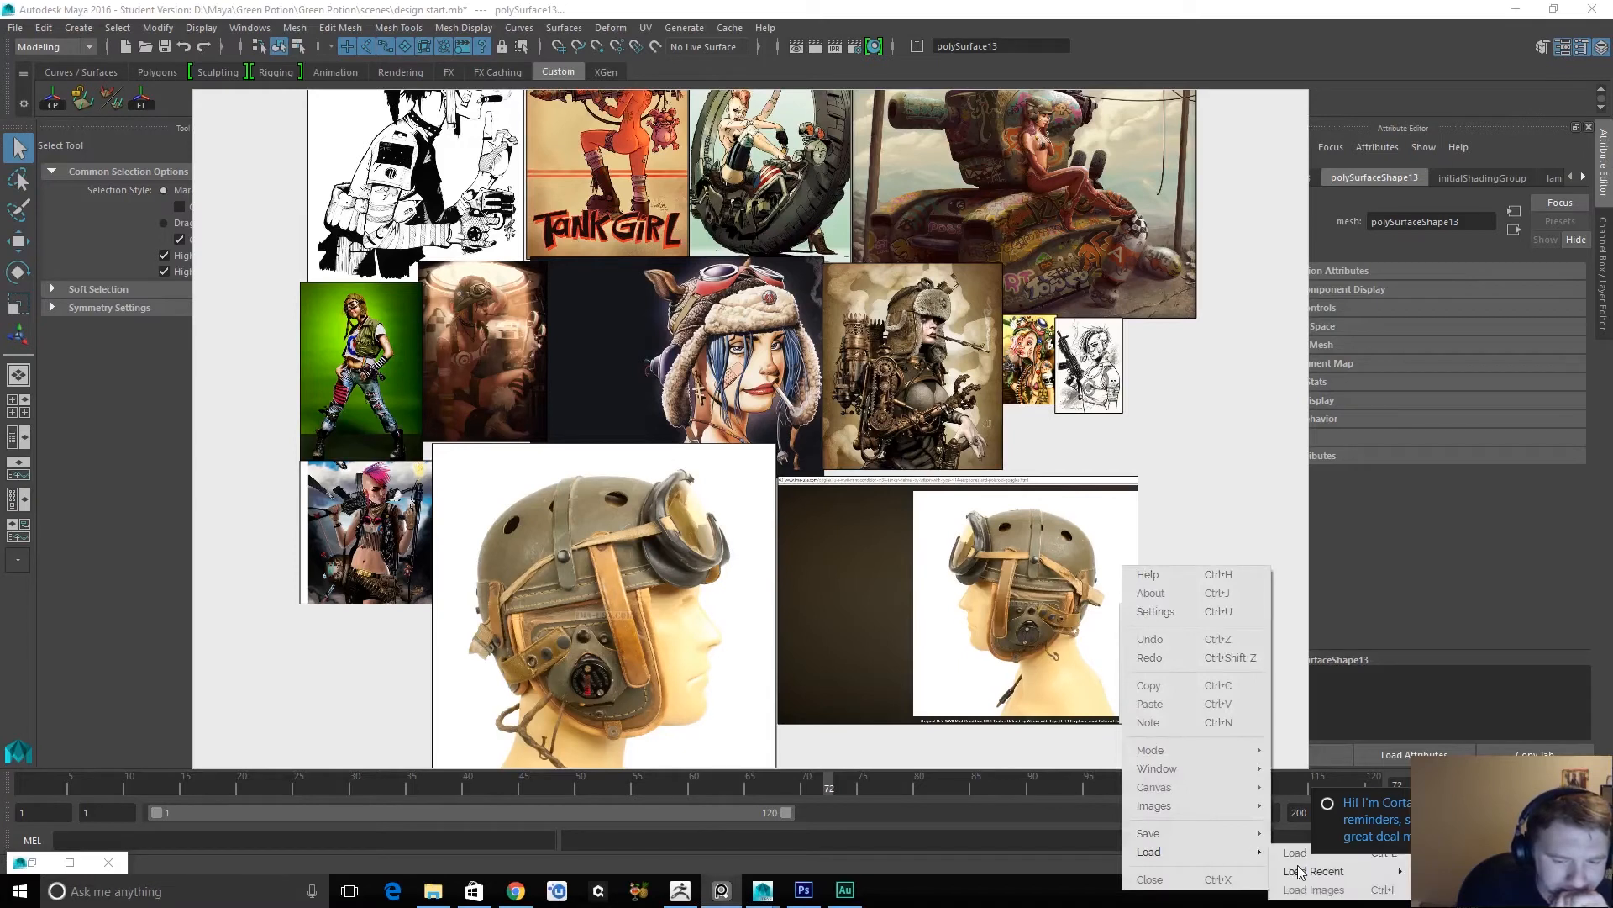
pyautogui.moveTo(1283, 871)
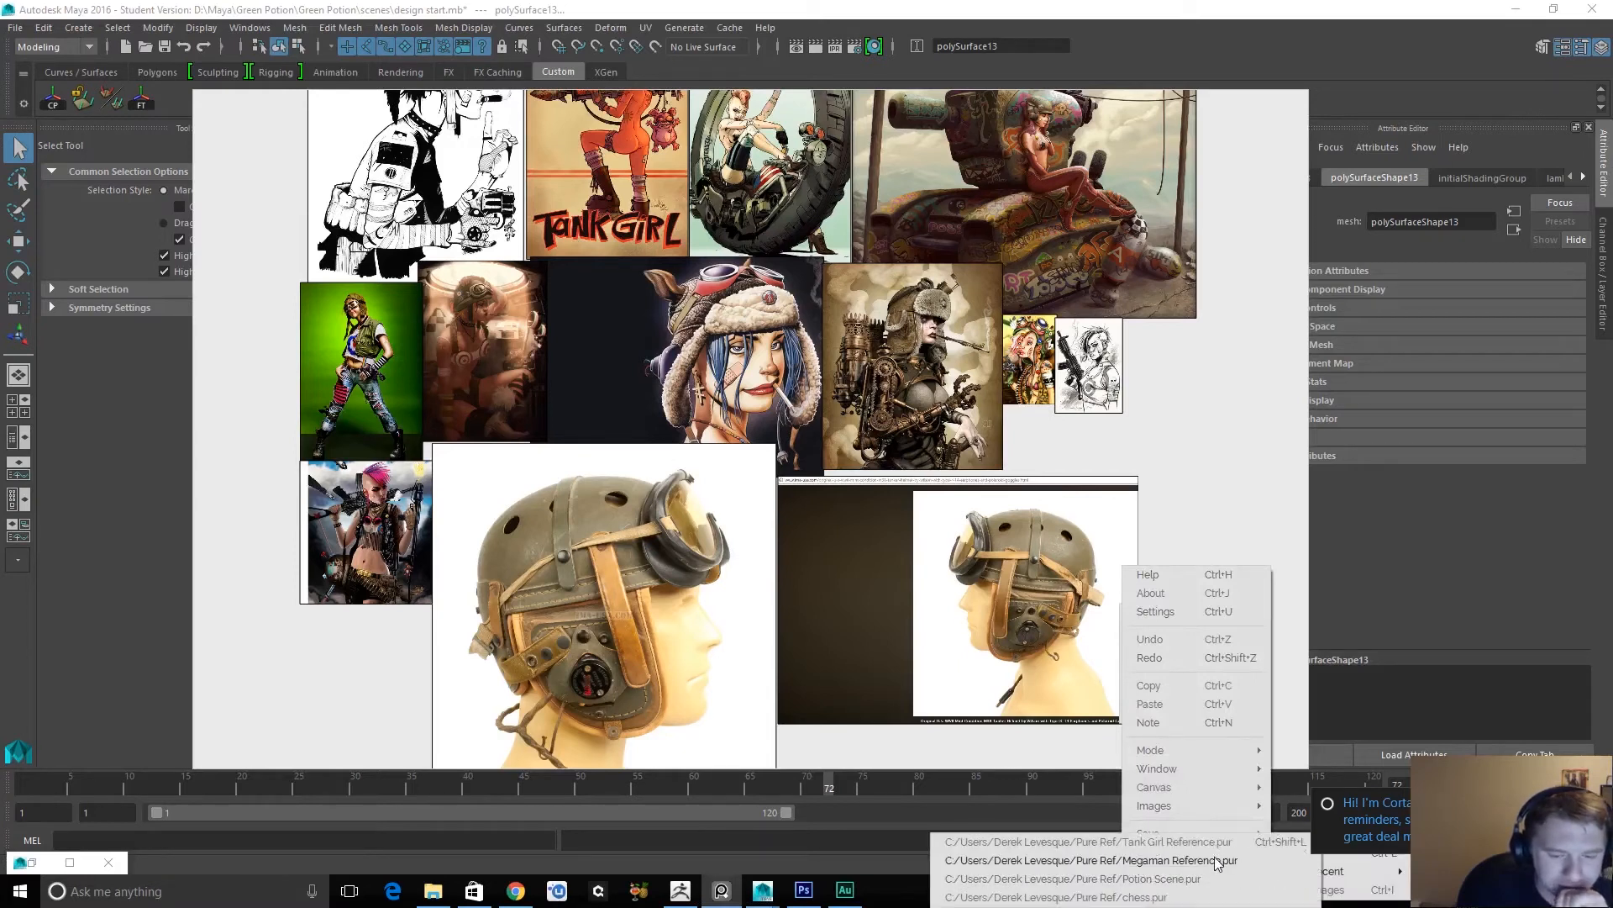
pyautogui.click(1201, 879)
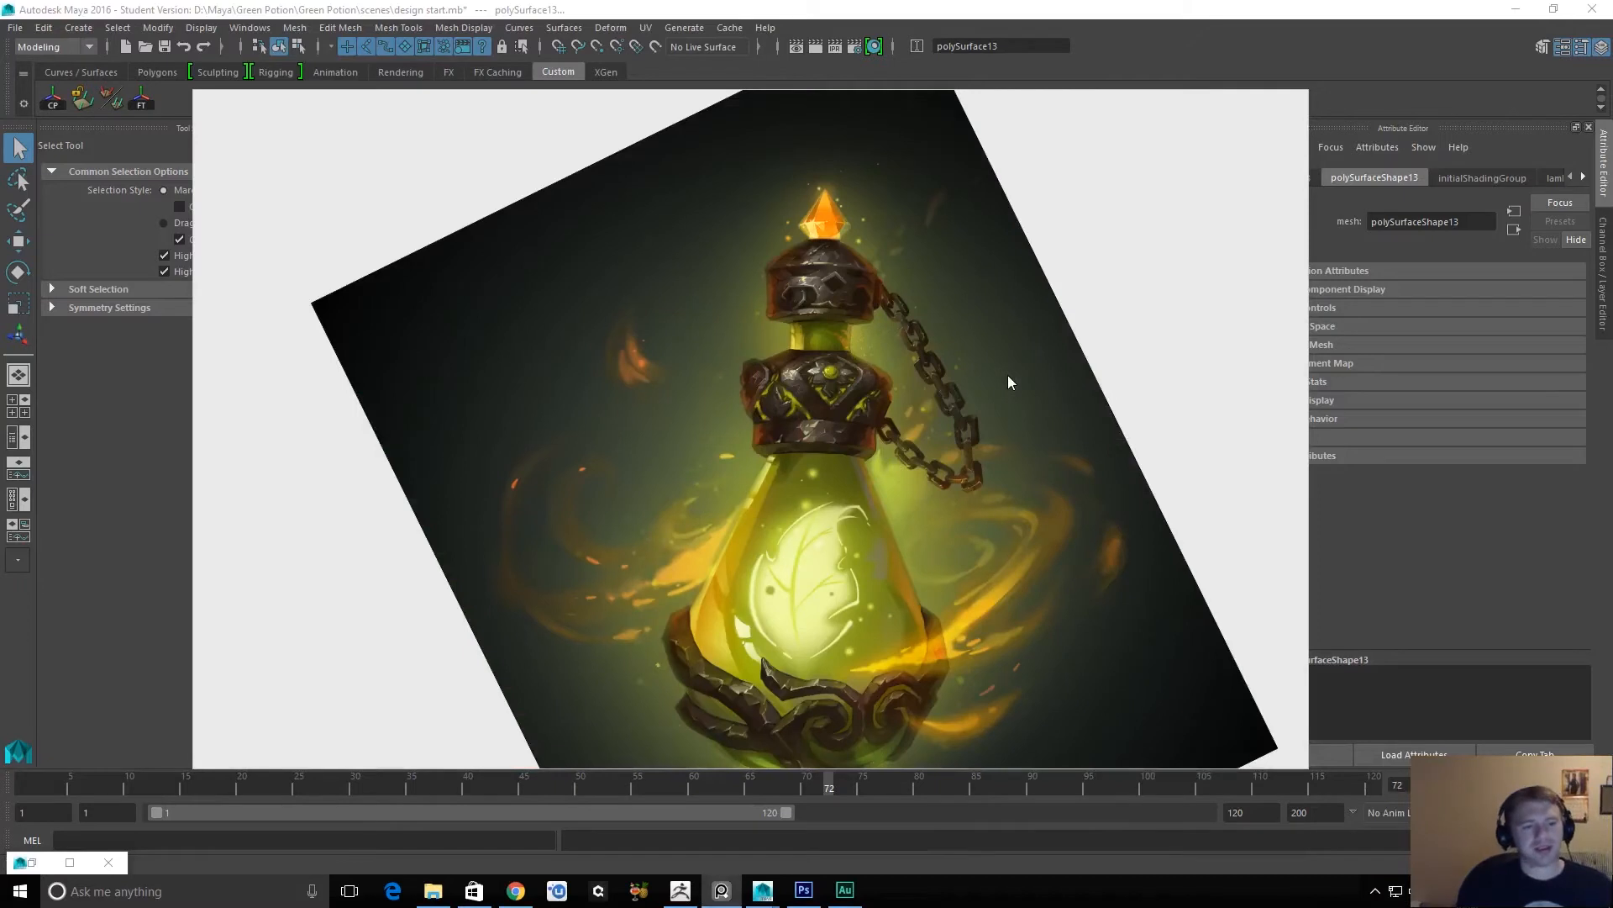
# Switch to ZBrush, move the reference board clear of the model, and examine the bottle's cap up close.
pyautogui.hotkey('alt', 'Tab')
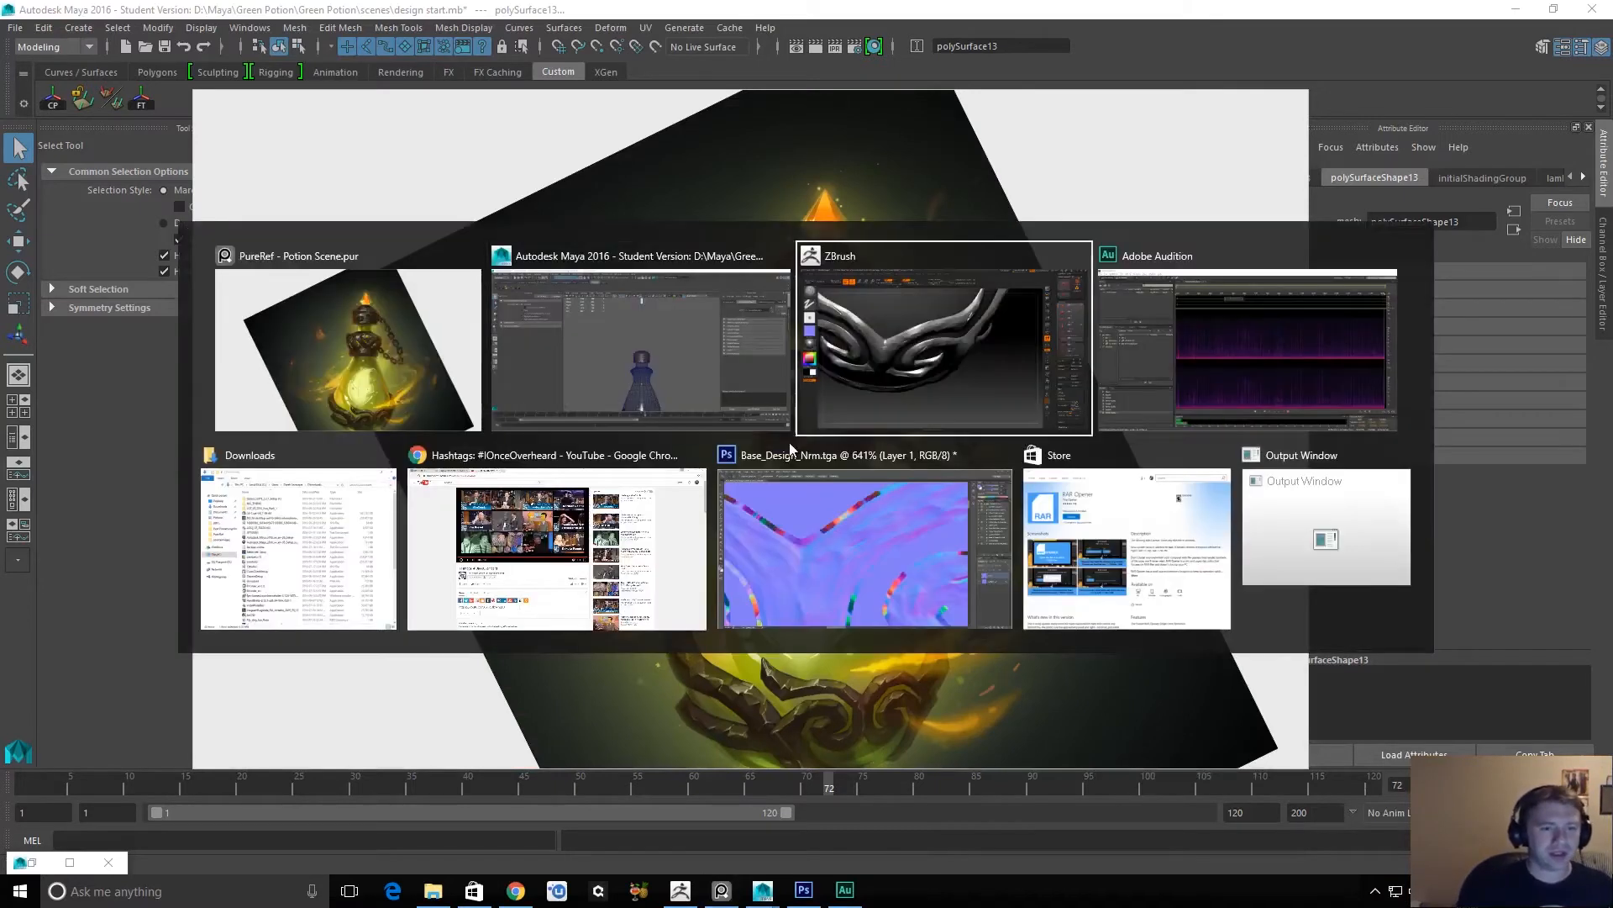
pyautogui.click(836, 392)
pyautogui.moveTo(1137, 220); pyautogui.dragTo(583, 829)
pyautogui.moveTo(1160, 547); pyautogui.dragTo(1128, 540)
pyautogui.keyDown('alt'); pyautogui.moveTo(1167, 474); pyautogui.dragTo(1046, 777); pyautogui.keyUp('alt')
pyautogui.keyDown('alt'); pyautogui.moveTo(1043, 437); pyautogui.dragTo(1073, 738); pyautogui.keyUp('alt')
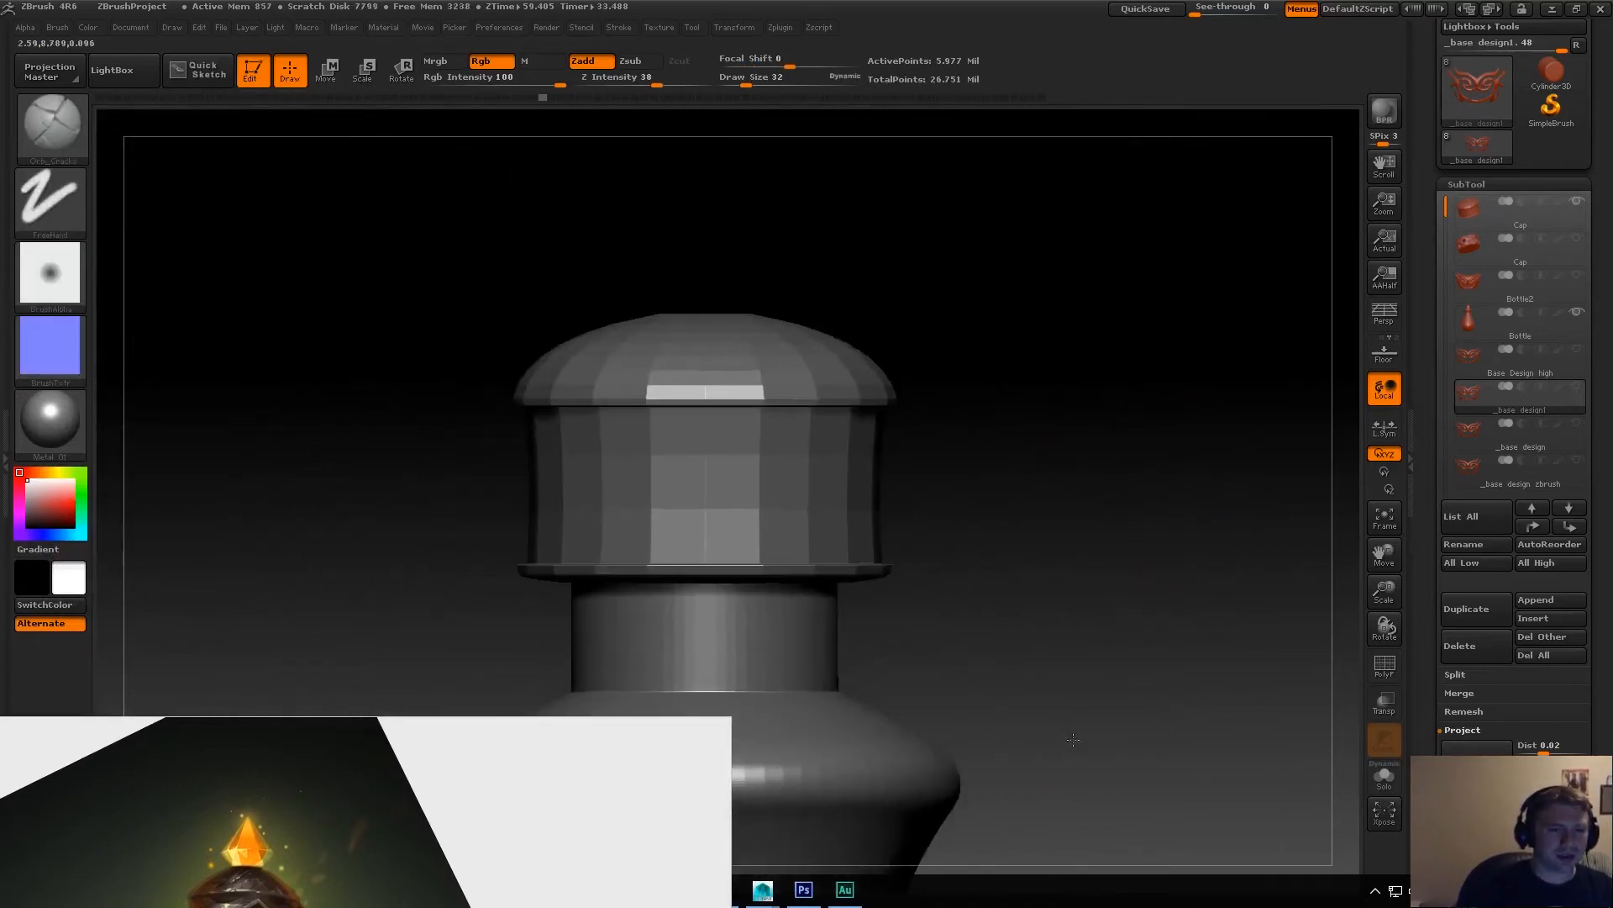
pyautogui.moveTo(935, 387); pyautogui.dragTo(799, 493)
# Switch back to Maya, frame the bottle's cap to view its top opening from above, and clear the selection.
pyautogui.hotkey('alt', 'Tab')
pyautogui.hotkey('alt', 'Tab')
pyautogui.click(886, 359)
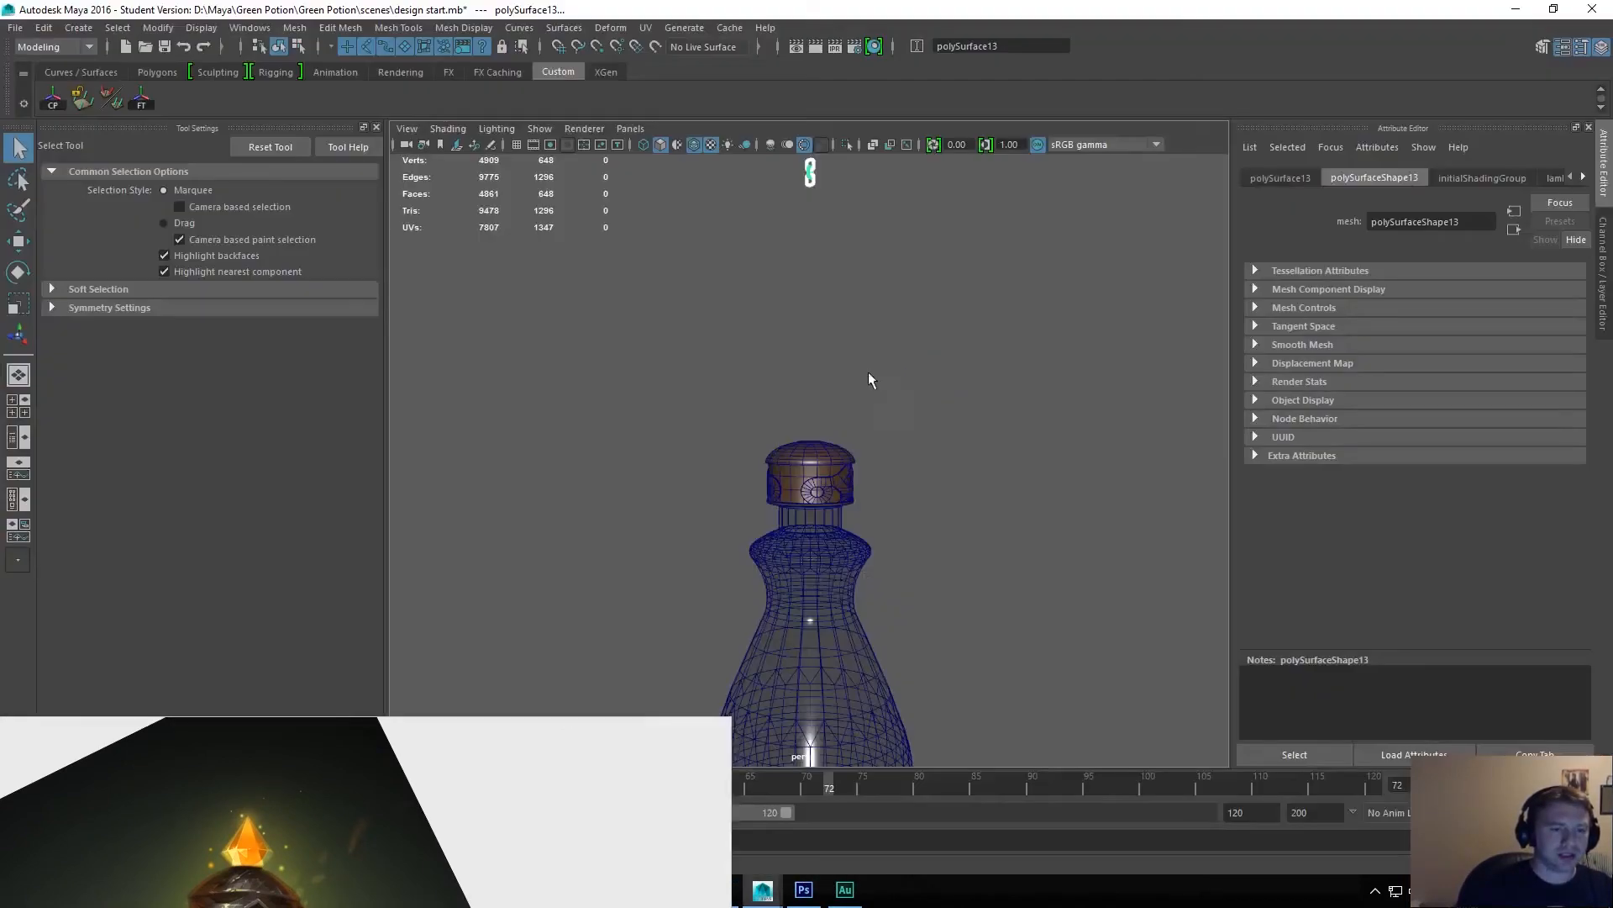
pyautogui.click(808, 461)
pyautogui.press('f')
pyautogui.keyDown('alt'); pyautogui.moveTo(989, 330); pyautogui.dragTo(975, 405); pyautogui.keyUp('alt')
pyautogui.keyDown('alt'); pyautogui.moveTo(1009, 362); pyautogui.dragTo(1028, 449, button='right'); pyautogui.keyUp('alt')
pyautogui.keyDown('alt'); pyautogui.moveTo(1113, 412); pyautogui.dragTo(1117, 541, button='middle'); pyautogui.keyUp('alt')
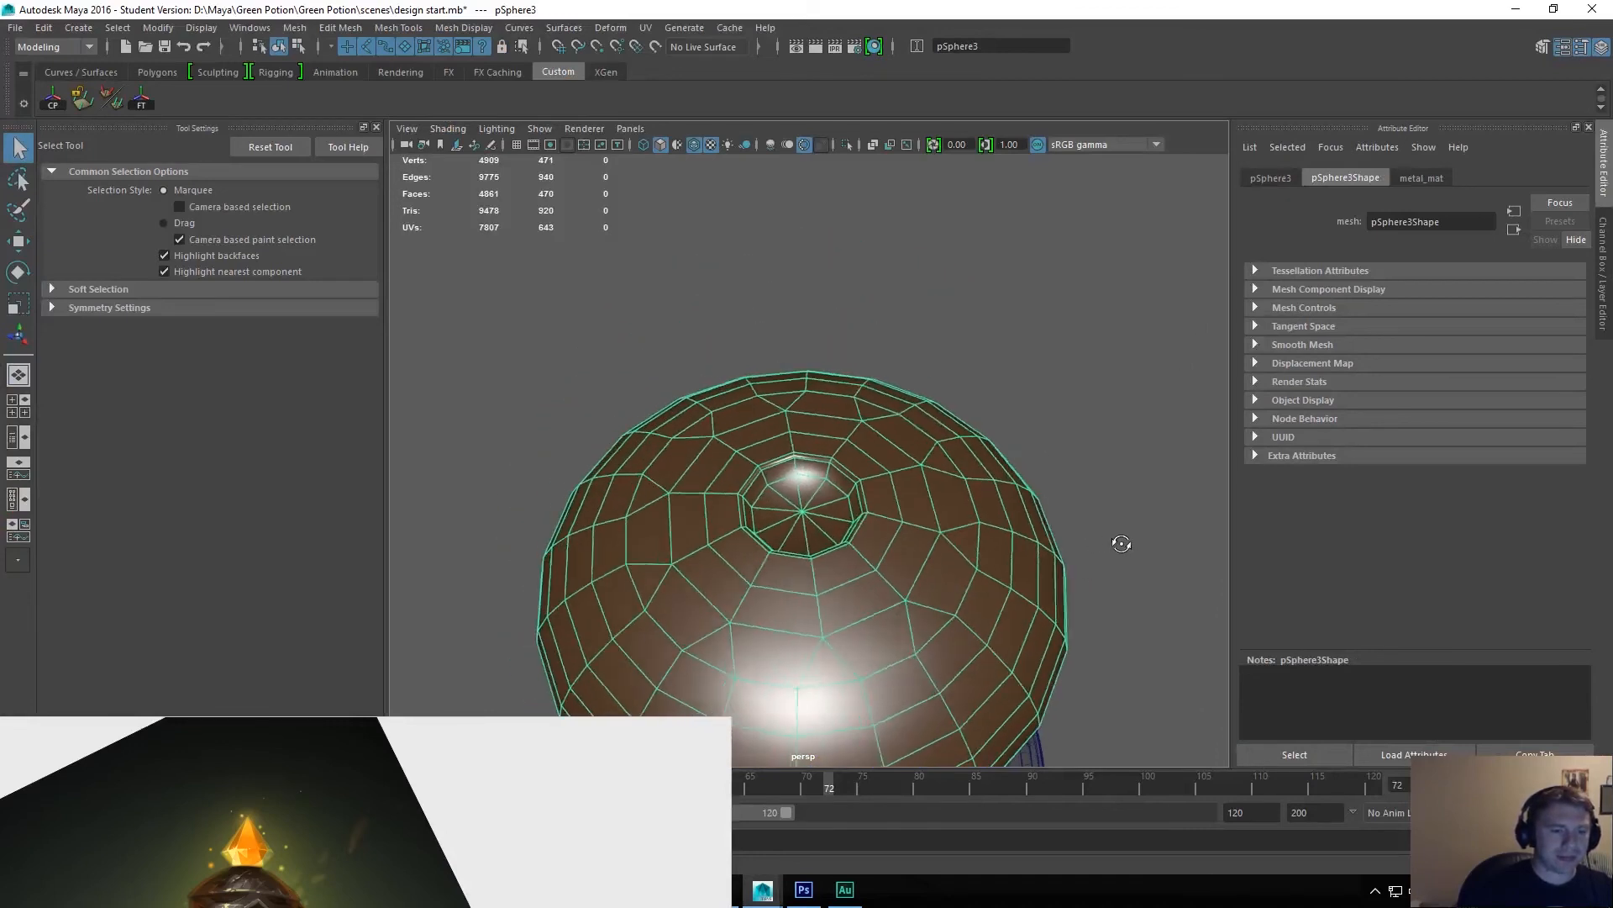
pyautogui.click(1072, 476)
# Create a polygon cube as the starting shape for the crystal on the cap.
pyautogui.keyDown('alt'); pyautogui.moveTo(997, 425); pyautogui.dragTo(943, 530); pyautogui.keyUp('alt')
pyautogui.press('space')
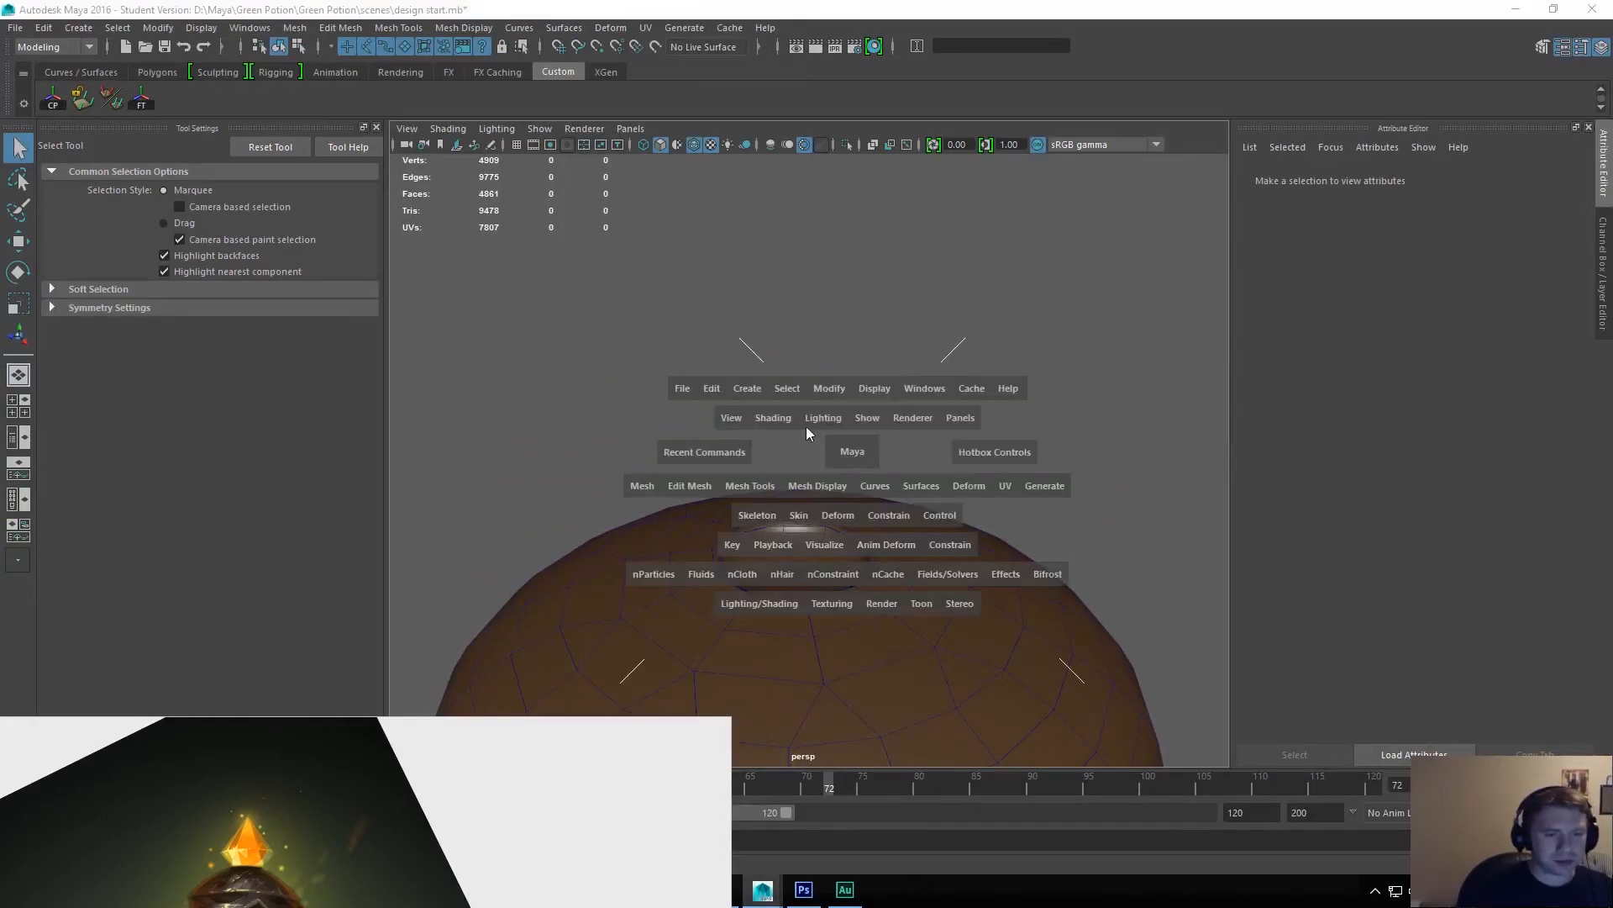
pyautogui.click(747, 388)
pyautogui.moveTo(807, 451)
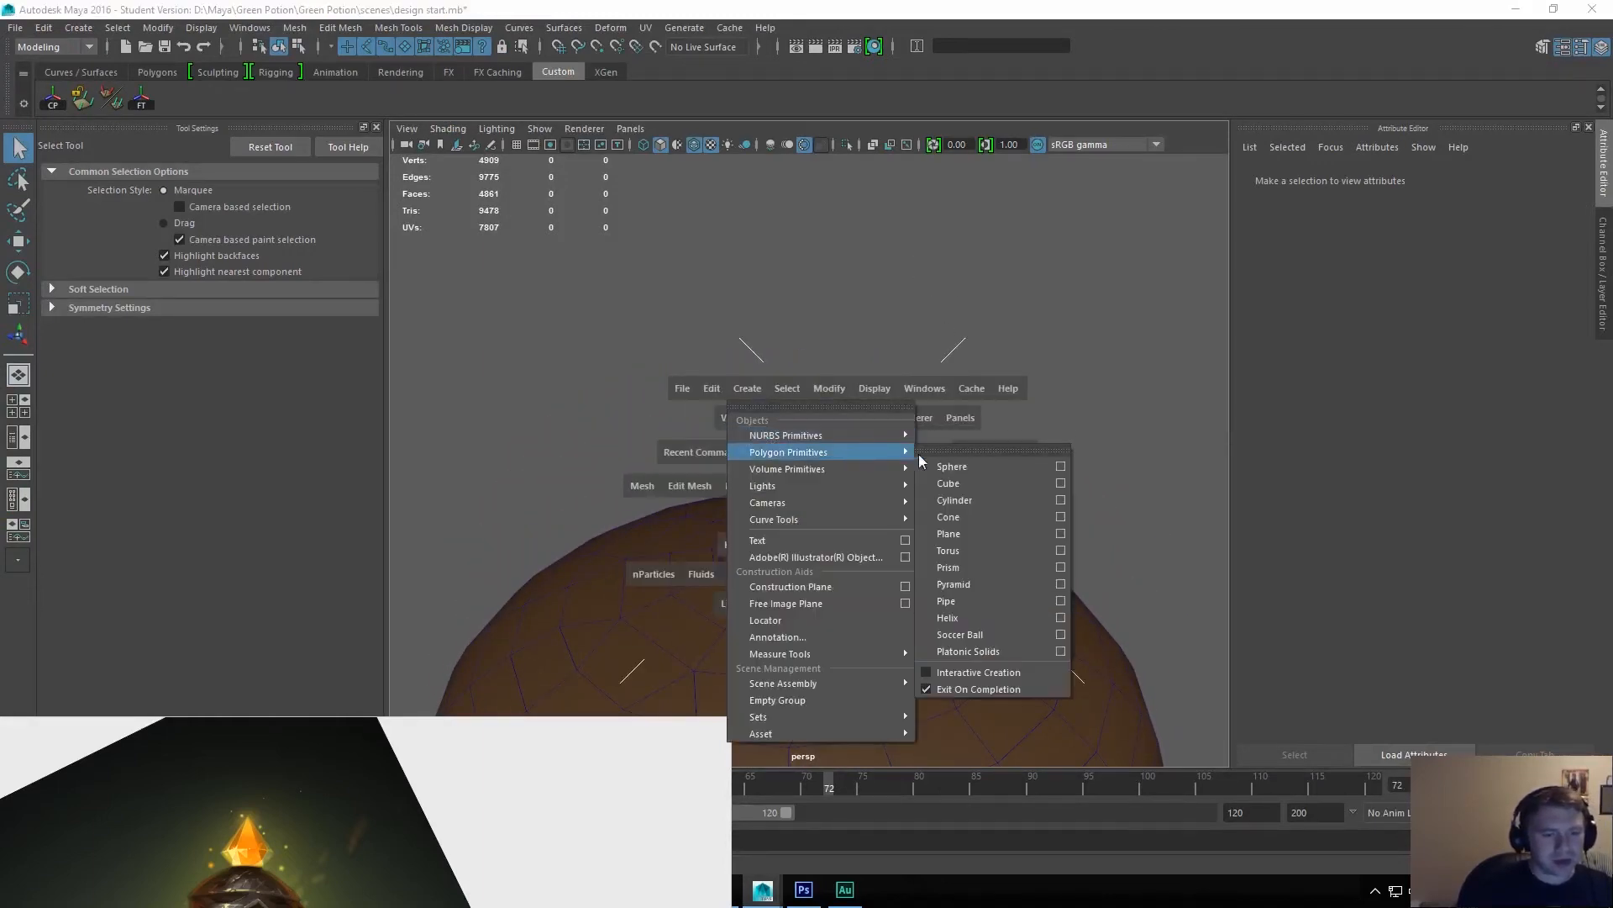
pyautogui.click(961, 486)
# Raise the cube along the vertical axis until it sits just above the opening in the cap's top.
pyautogui.keyDown('alt'); pyautogui.moveTo(869, 510); pyautogui.dragTo(904, 277, button='right'); pyautogui.keyUp('alt')
pyautogui.keyDown('alt'); pyautogui.moveTo(769, 580); pyautogui.dragTo(853, 361, button='right'); pyautogui.keyUp('alt')
pyautogui.moveTo(805, 612); pyautogui.dragTo(799, 256)
pyautogui.press('f')
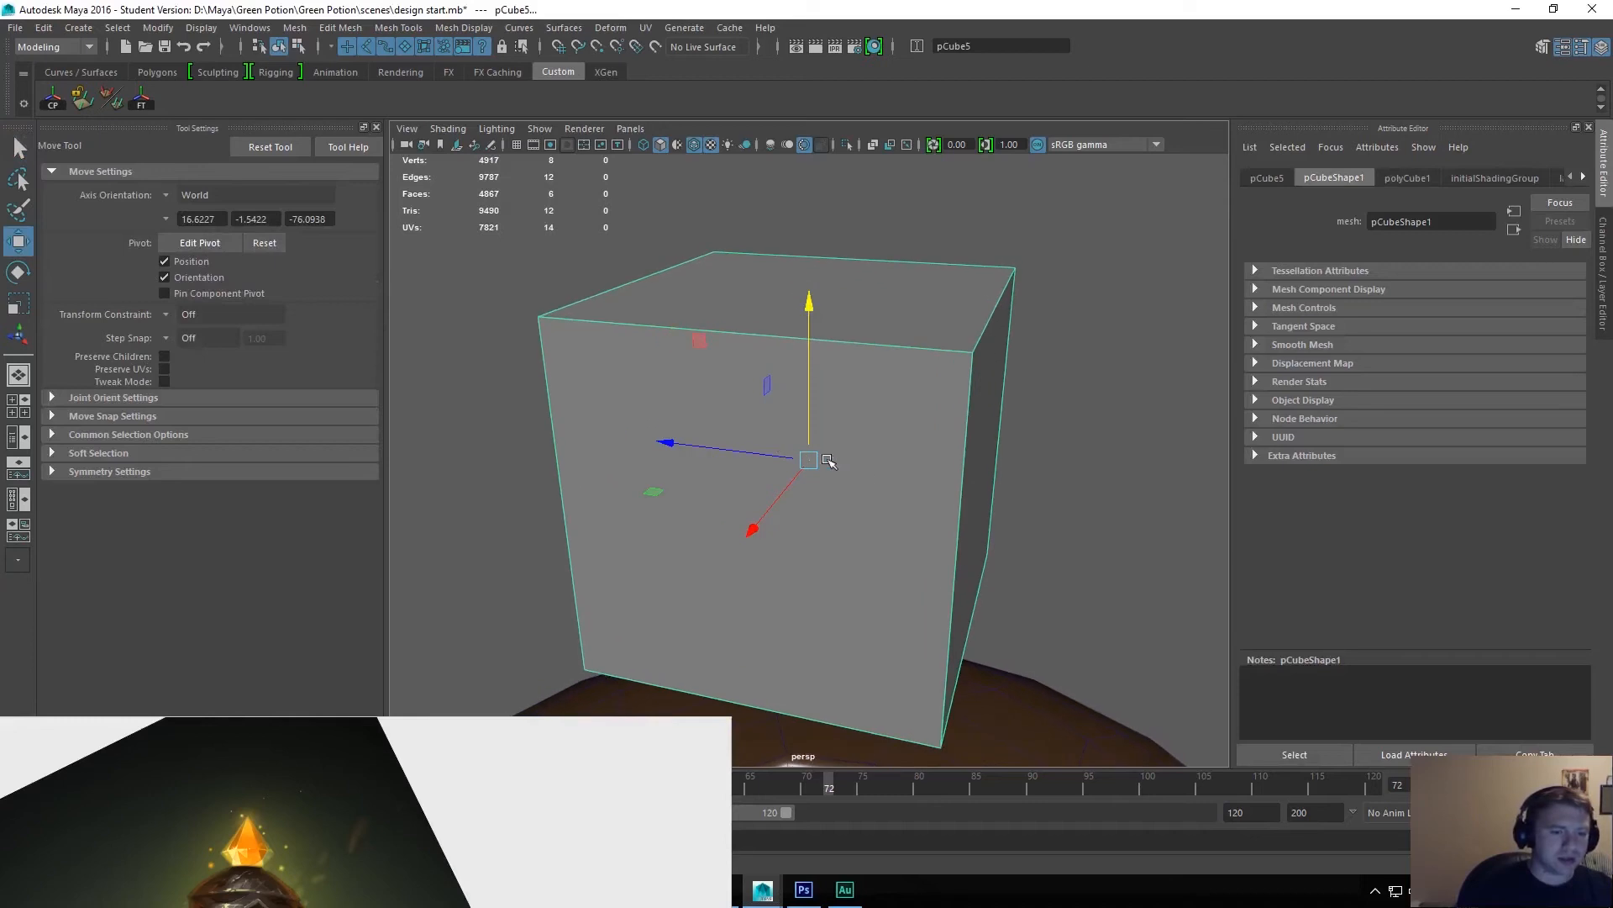
pyautogui.keyDown('alt'); pyautogui.moveTo(812, 460); pyautogui.dragTo(816, 324, button='right'); pyautogui.keyUp('alt')
pyautogui.keyDown('alt'); pyautogui.moveTo(852, 486); pyautogui.dragTo(834, 441, button='right'); pyautogui.keyUp('alt')
pyautogui.keyDown('alt'); pyautogui.moveTo(835, 441); pyautogui.dragTo(824, 369, button='middle'); pyautogui.keyUp('alt')
pyautogui.moveTo(824, 370)
pyautogui.keyDown('alt'); pyautogui.mouseDown()
pyautogui.moveTo(862, 449)
pyautogui.moveTo(868, 414)
pyautogui.moveTo(789, 398)
pyautogui.moveTo(857, 252)
pyautogui.mouseUp(); pyautogui.keyUp('alt')
pyautogui.moveTo(876, 180); pyautogui.dragTo(872, 346)
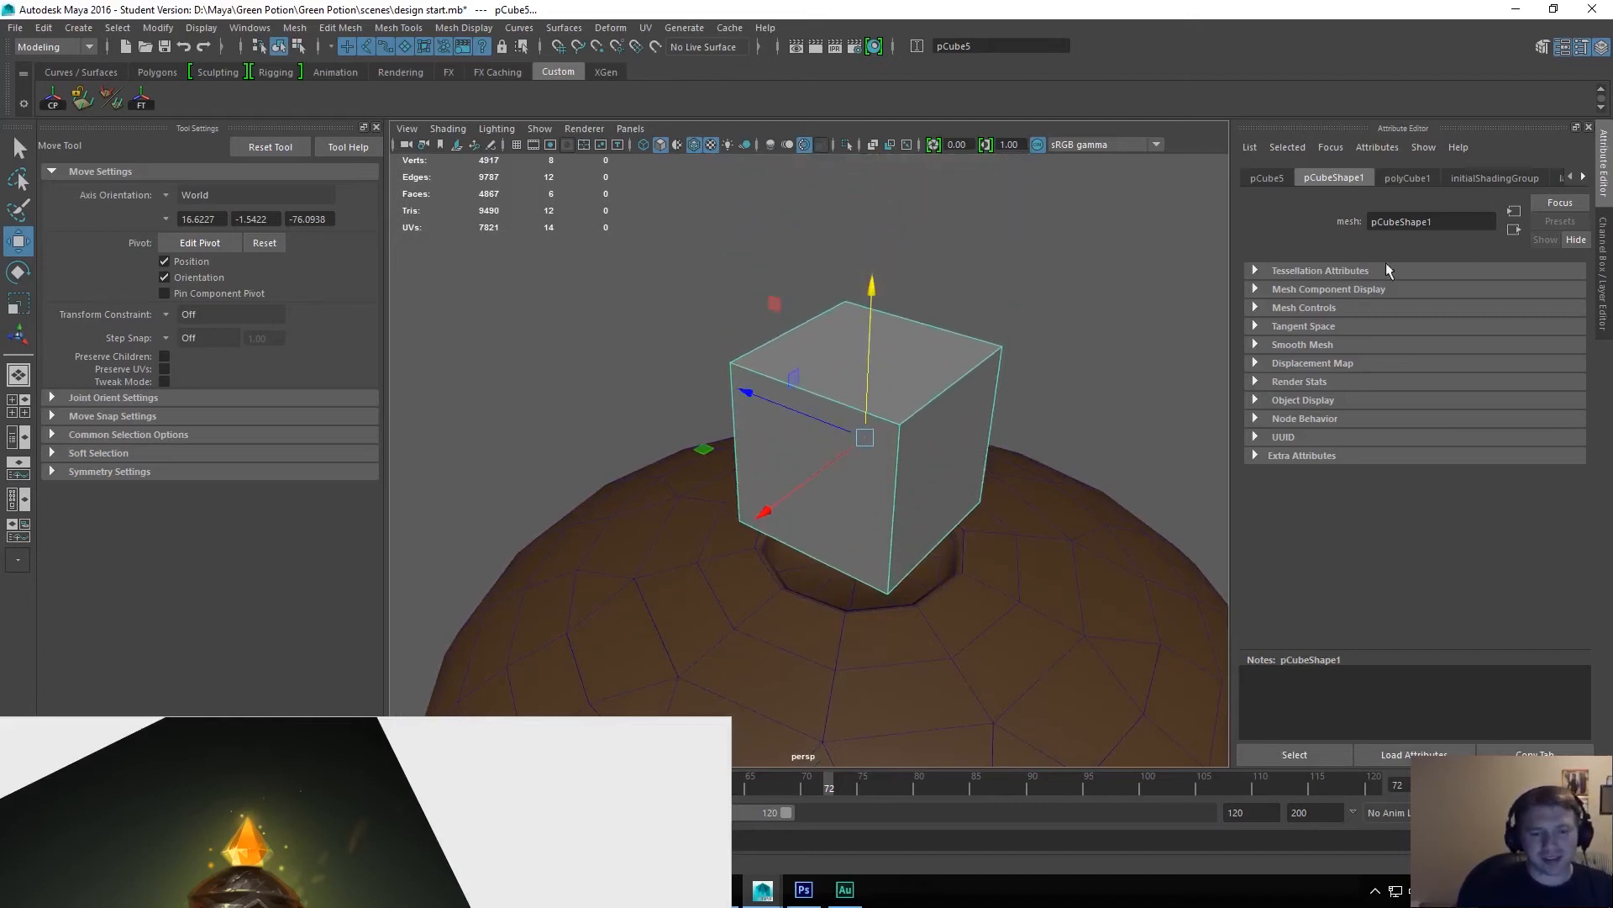
# Try setting the cube's depth subdivisions to 3, and undo the change.
pyautogui.click(1407, 178)
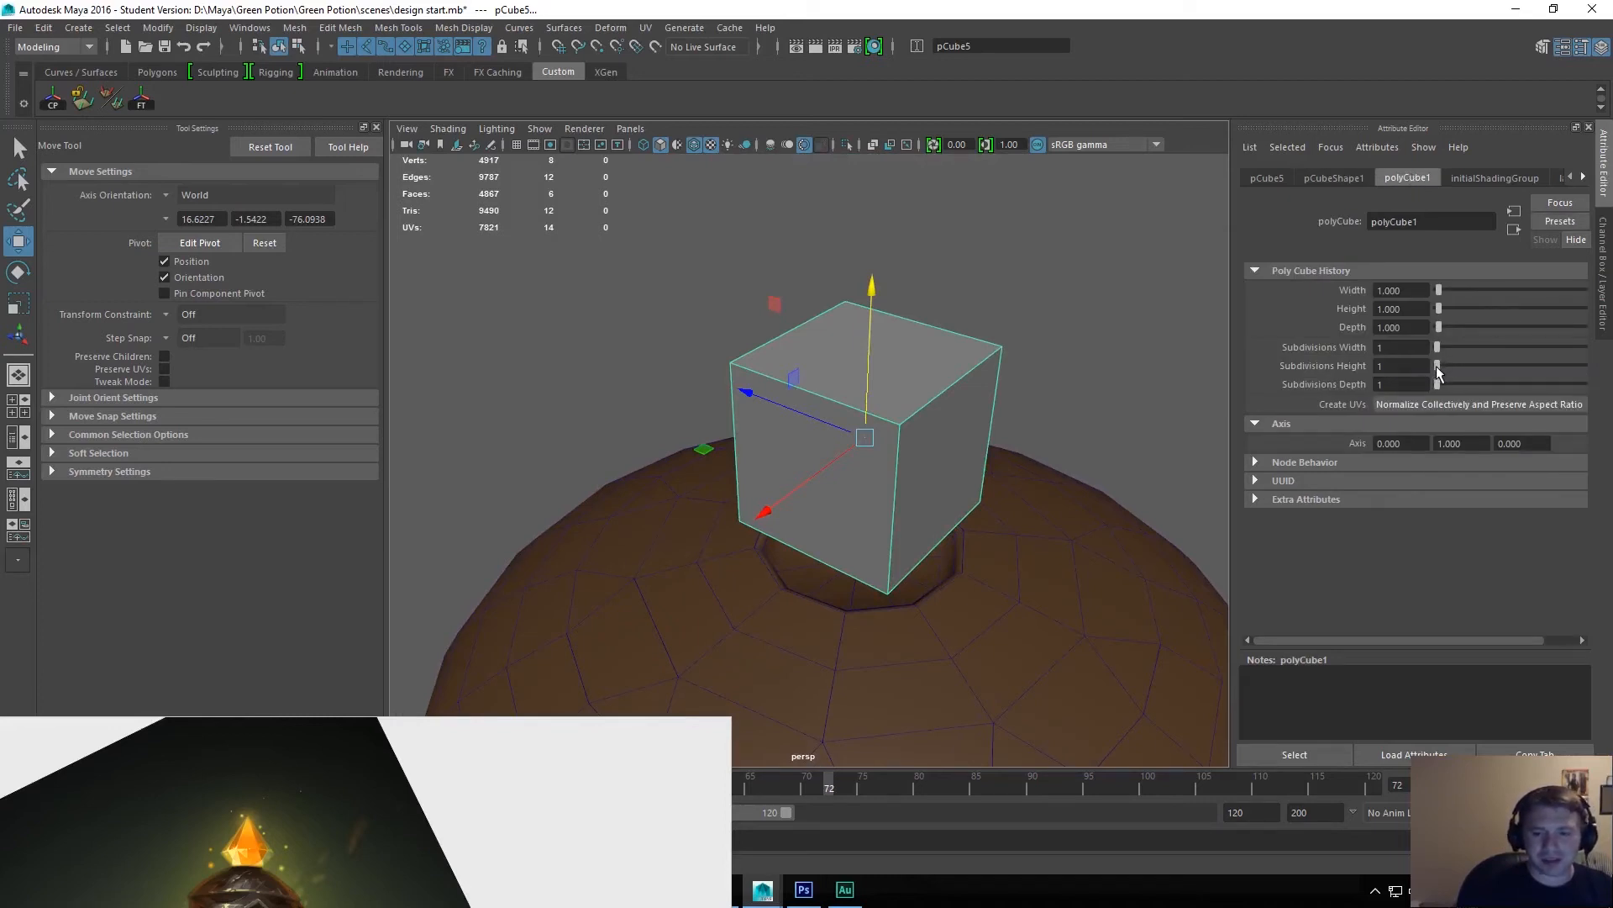
pyautogui.moveTo(1439, 368)
pyautogui.mouseDown()
pyautogui.moveTo(1454, 372)
pyautogui.moveTo(1444, 383)
pyautogui.mouseUp()
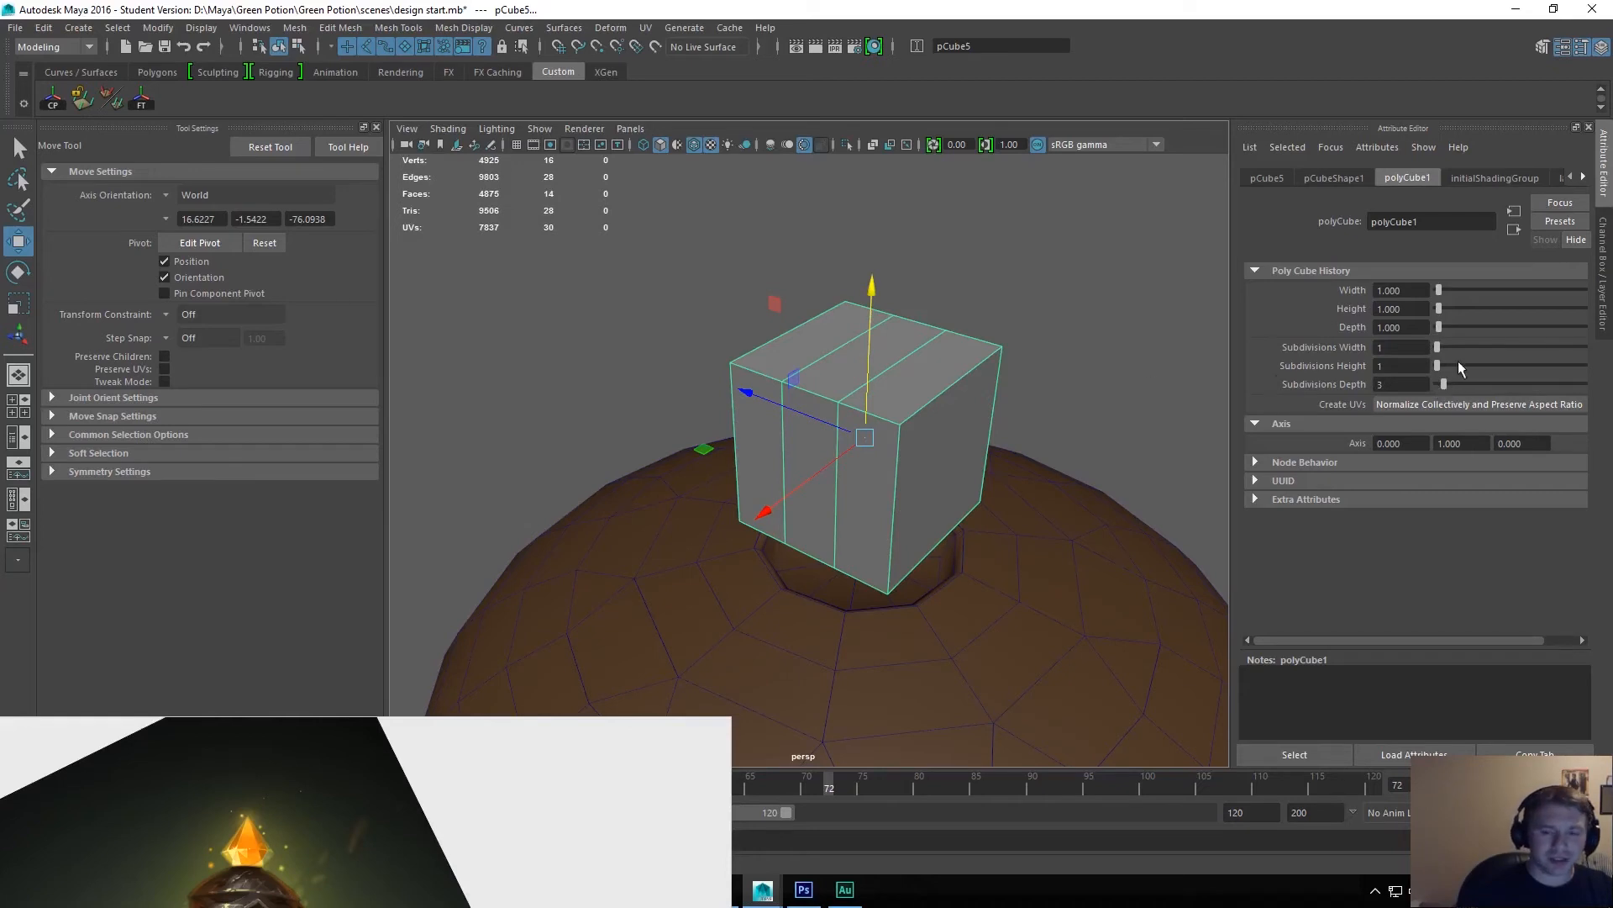
pyautogui.hotkey('ctrl', 'z')
# Try rotating the cube about its vertical axis in 15° steps in the top view.
pyautogui.keyDown('alt'); pyautogui.moveTo(1055, 347); pyautogui.dragTo(1008, 458); pyautogui.keyUp('alt')
pyautogui.press('e')
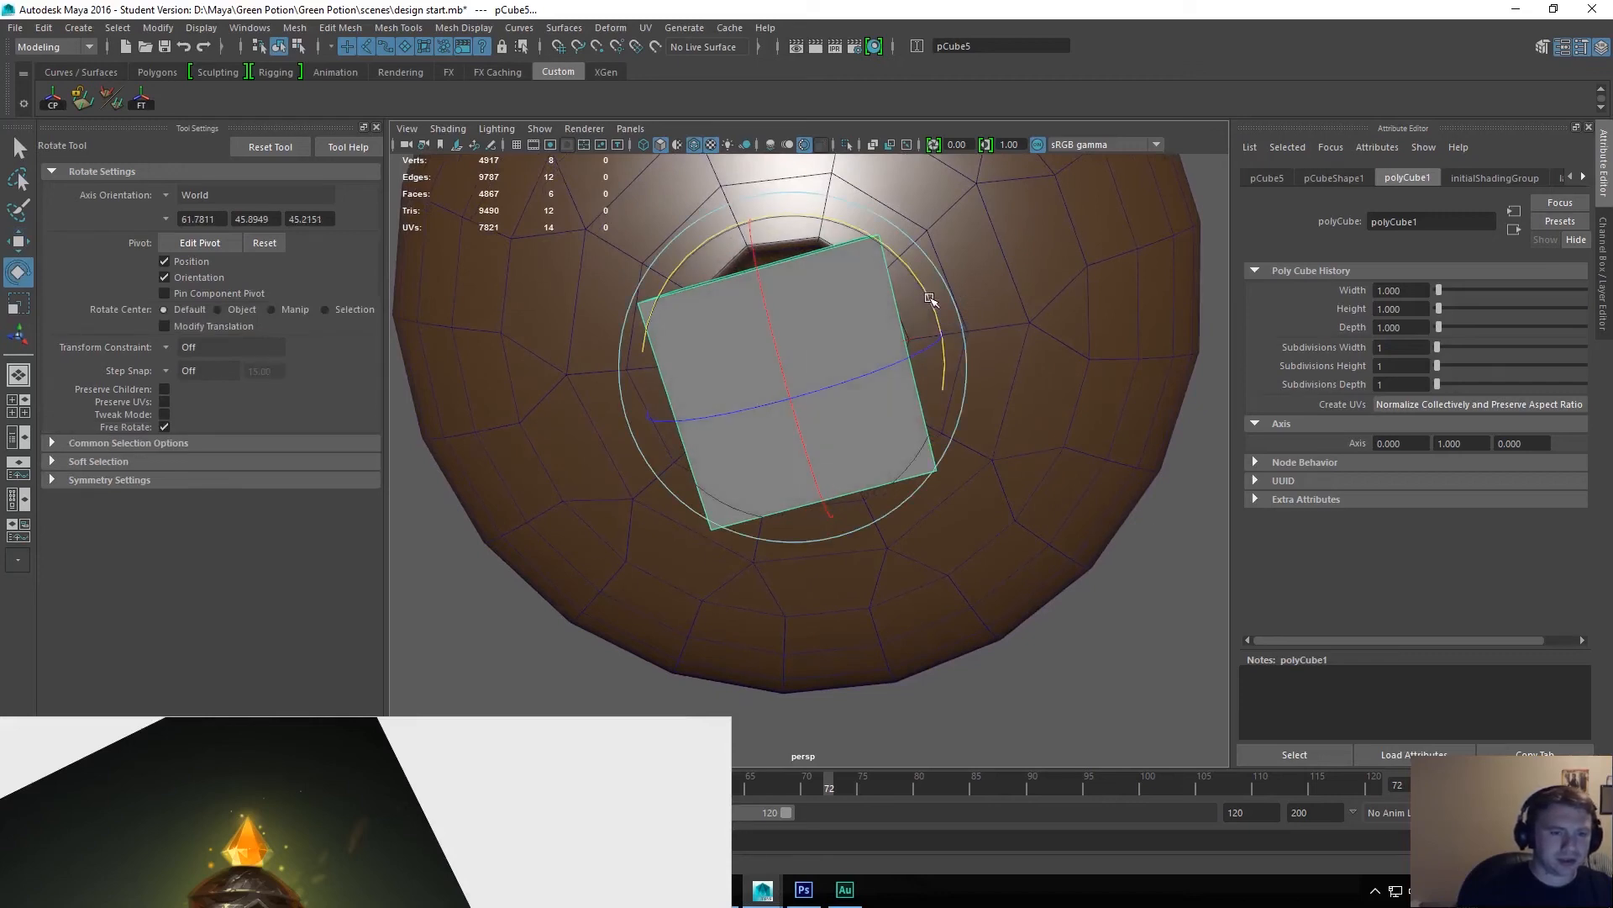
pyautogui.press('space')
pyautogui.moveTo(922, 299); pyautogui.dragTo(872, 296)
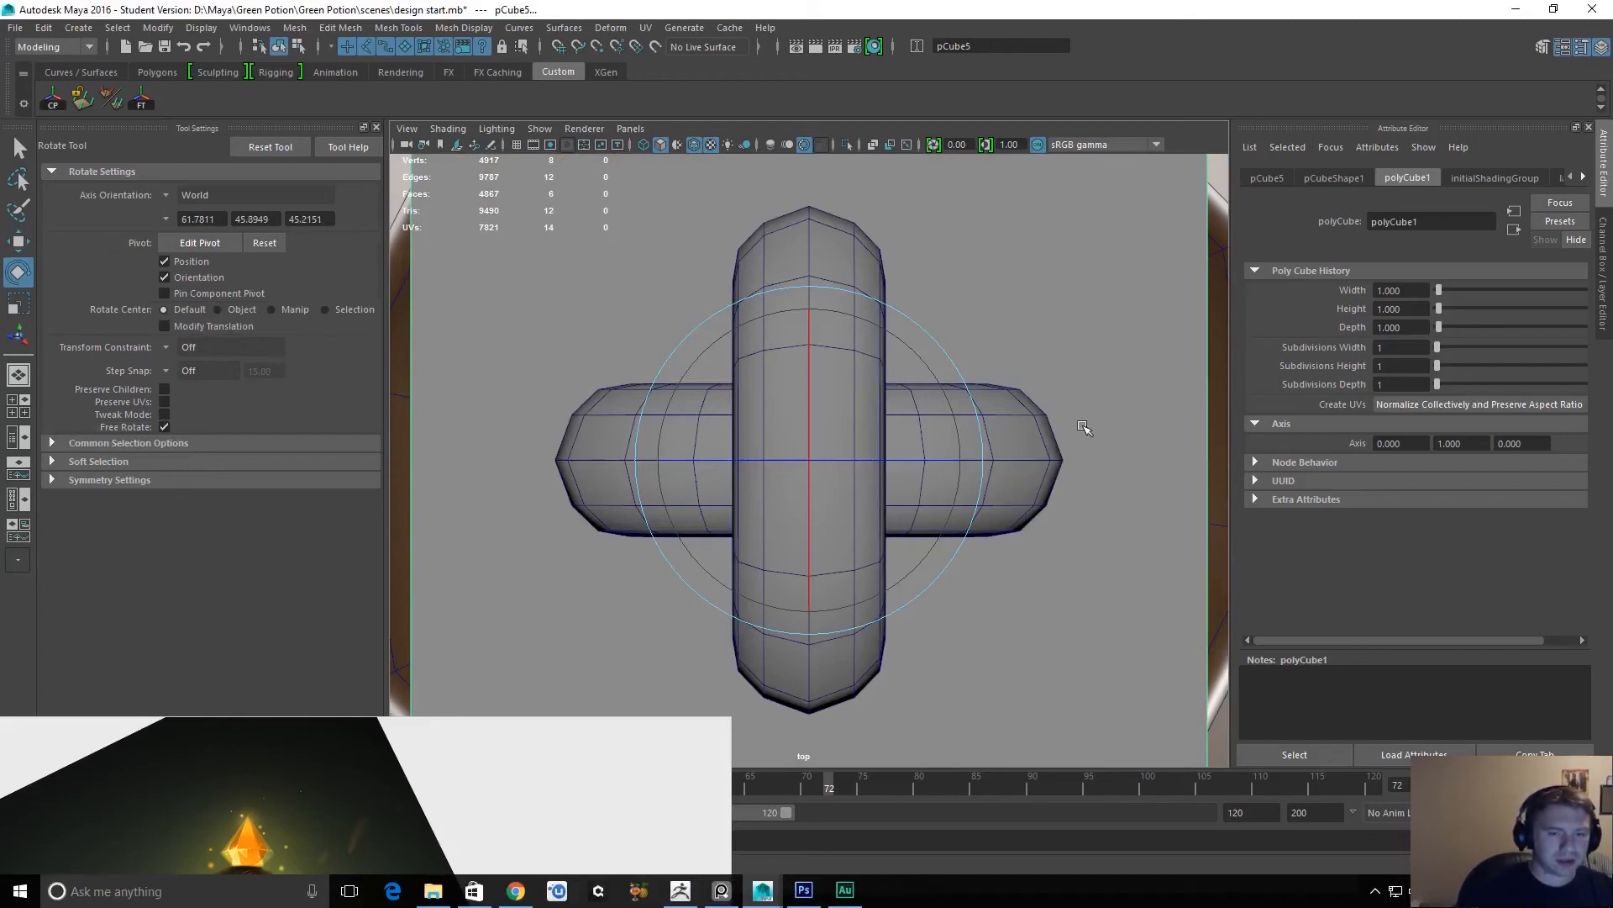
pyautogui.scroll(-8, 1107, 382)
pyautogui.scroll(5, 1037, 349)
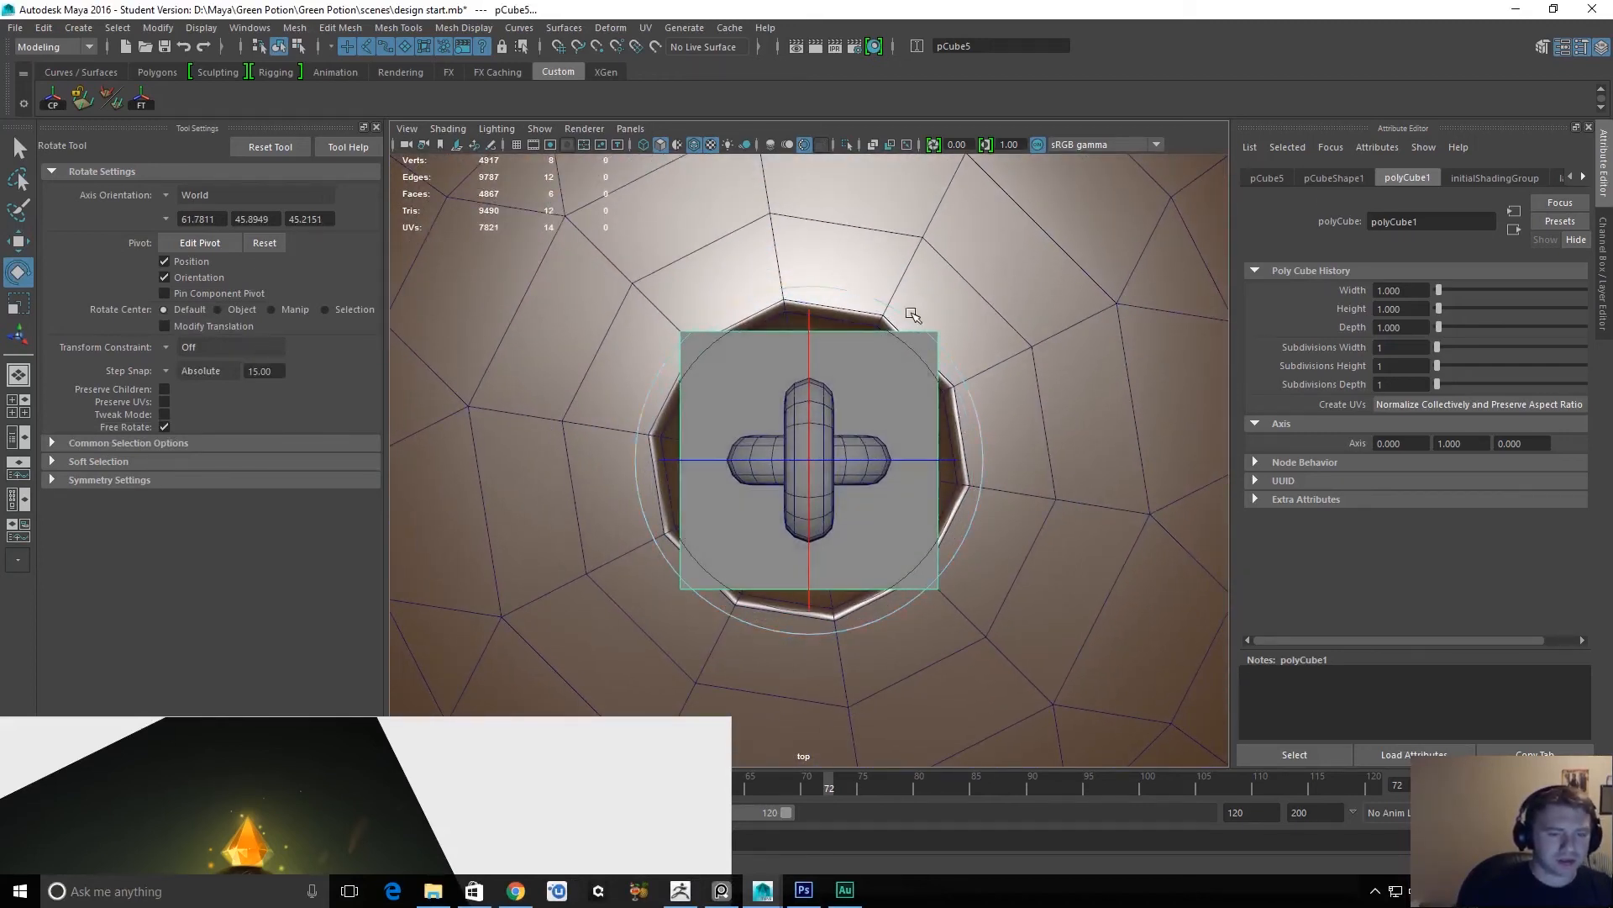
pyautogui.moveTo(913, 322); pyautogui.dragTo(981, 487)
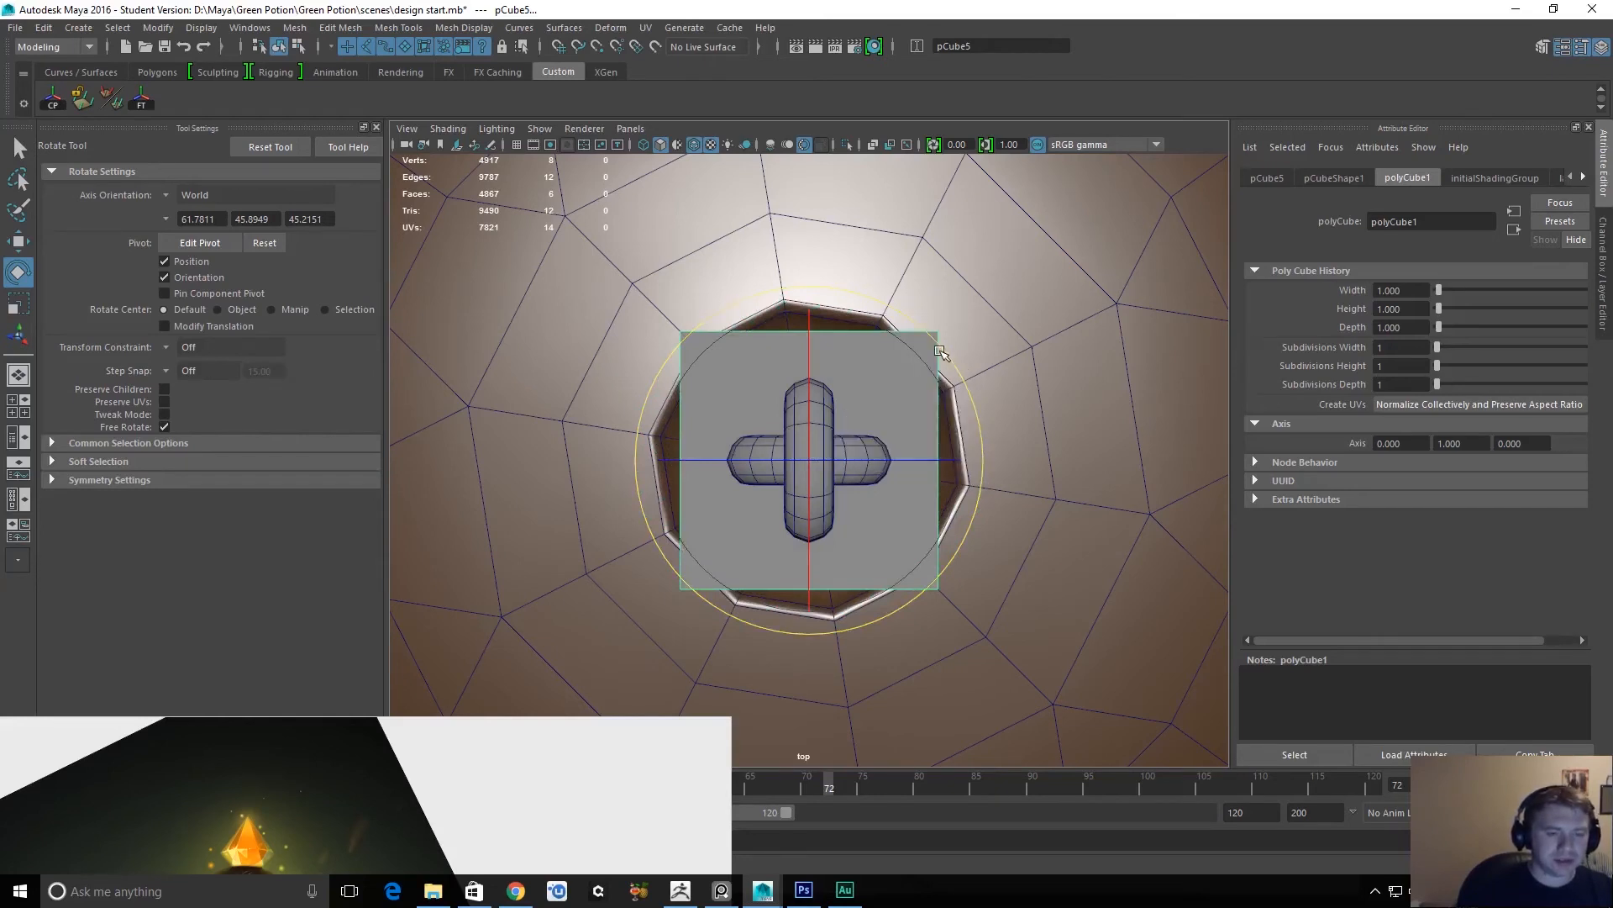
pyautogui.press('q')
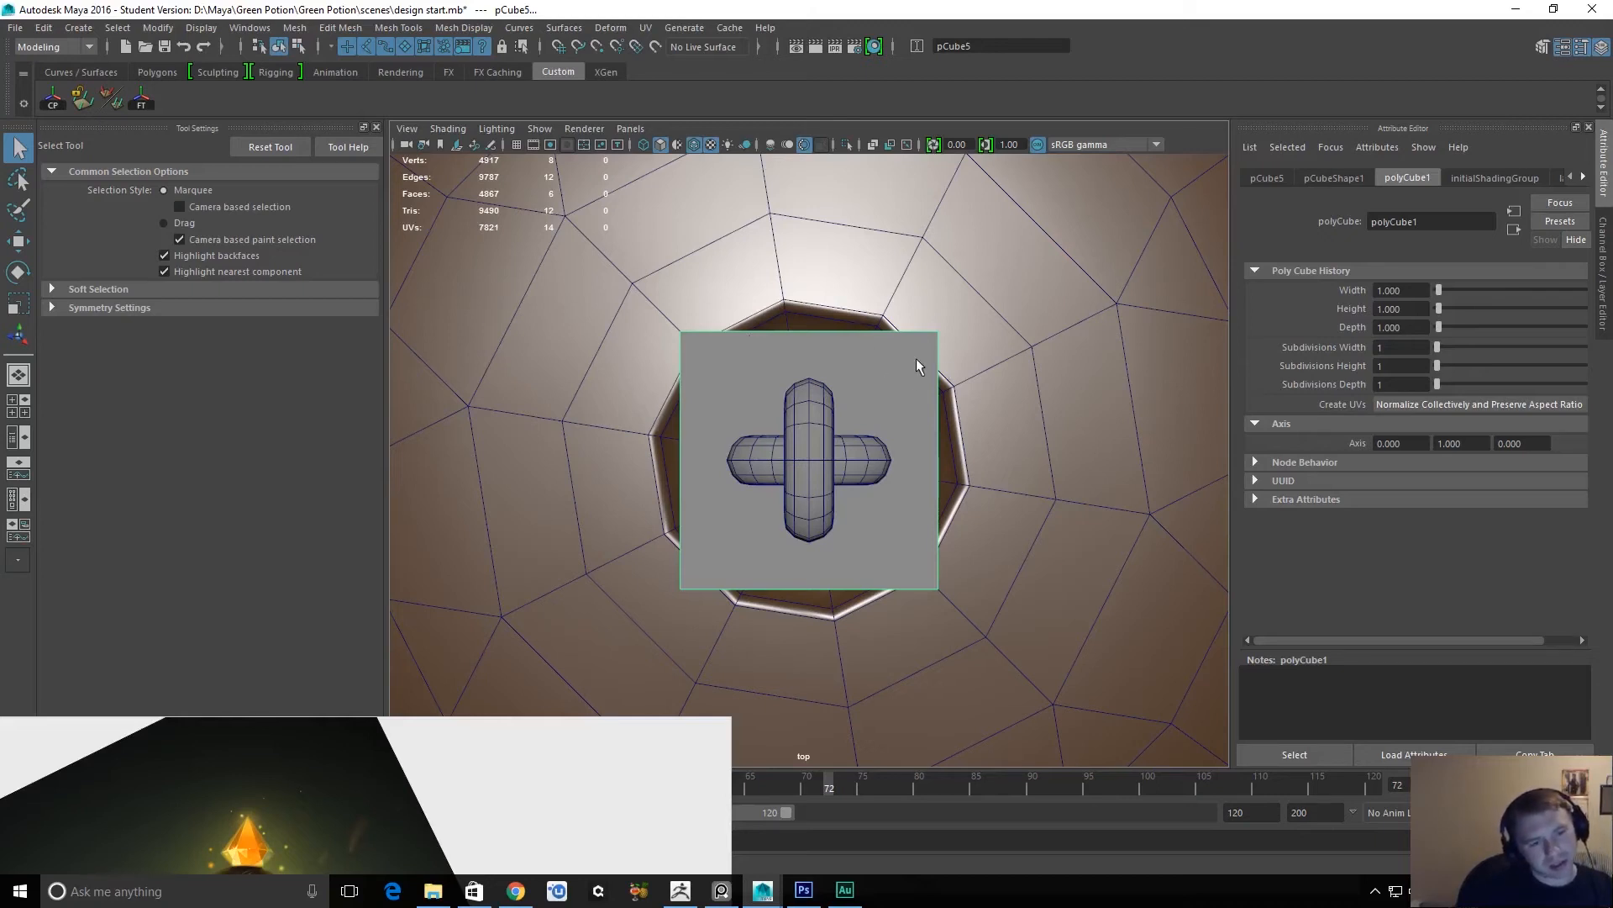
# Select two diagonally opposite vertical edges of the cube in the perspective view and bevel them.
pyautogui.press('space')
pyautogui.moveTo(894, 425); pyautogui.dragTo(901, 379)
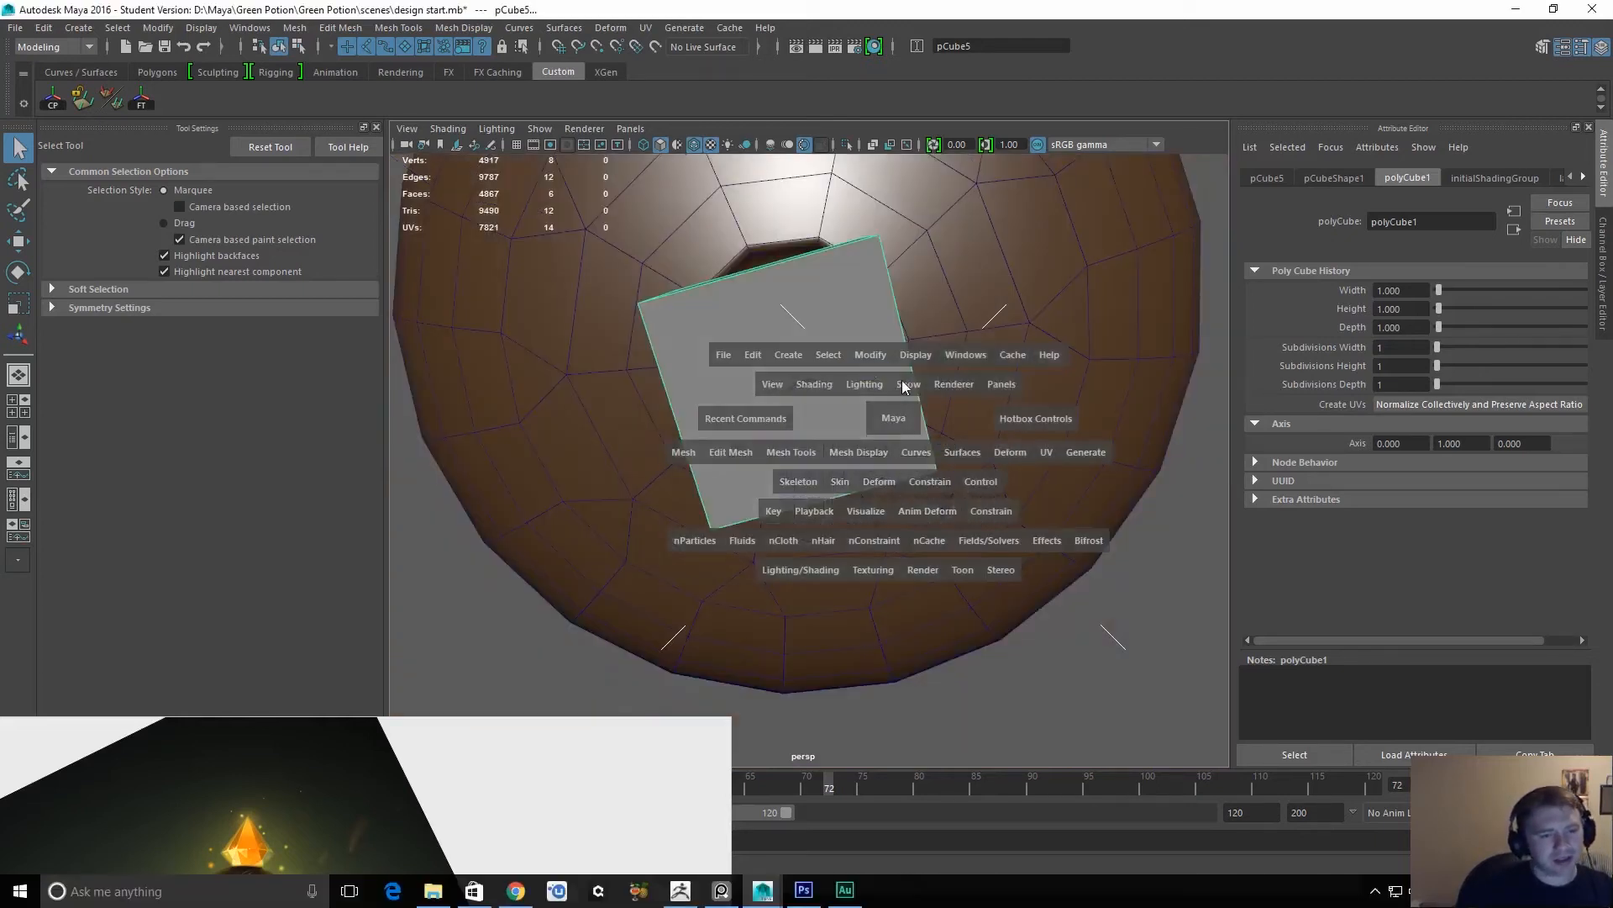
pyautogui.keyDown('alt'); pyautogui.moveTo(829, 456); pyautogui.dragTo(876, 316); pyautogui.keyUp('alt')
pyautogui.moveTo(769, 420); pyautogui.dragTo(765, 357, button='right')
pyautogui.click(726, 431)
pyautogui.keyDown('alt'); pyautogui.moveTo(726, 430); pyautogui.dragTo(925, 418); pyautogui.keyUp('alt')
pyautogui.keyDown('shift'); pyautogui.moveTo(925, 418); pyautogui.dragTo(983, 415, button='right'); pyautogui.keyUp('shift')
pyautogui.keyDown('alt'); pyautogui.moveTo(1039, 404); pyautogui.dragTo(1013, 496); pyautogui.keyUp('alt')
# Set the bevel's fraction to 0.23, judging the cut corners against the cap's opening in the top view.
pyautogui.press('space')
pyautogui.moveTo(973, 442); pyautogui.dragTo(938, 441)
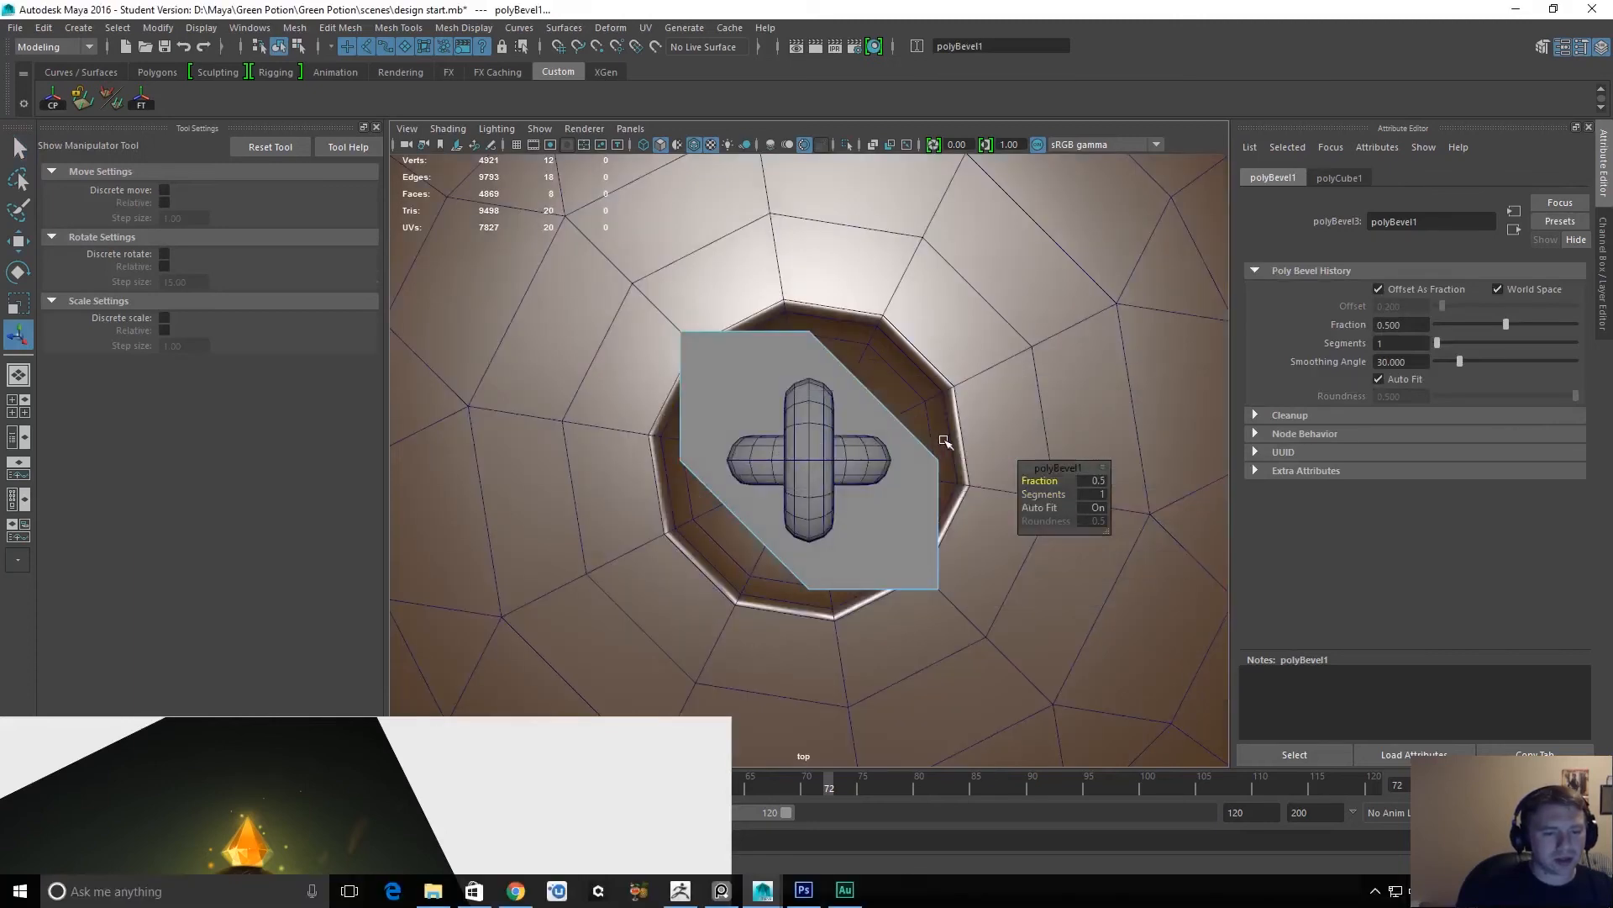
pyautogui.keyDown('alt'); pyautogui.moveTo(908, 400); pyautogui.dragTo(950, 427, button='right'); pyautogui.keyUp('alt')
pyautogui.moveTo(1042, 480); pyautogui.dragTo(1024, 485)
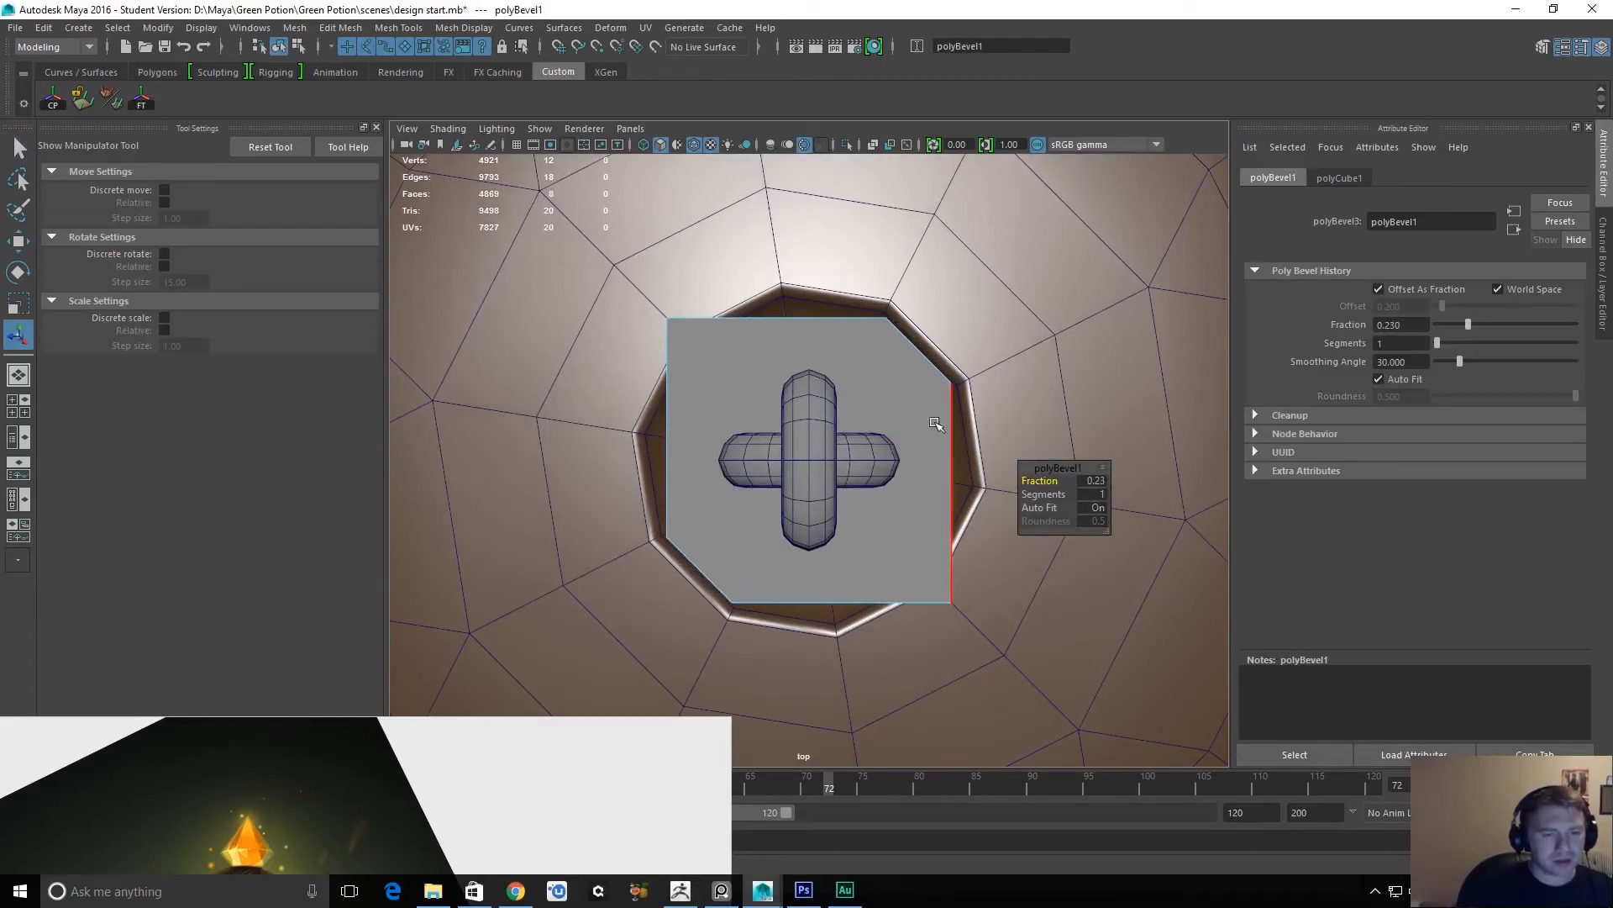
# Select the cube's two bevelled corner faces, set the scale axis orientation to Component, and scale them slightly outward in the top view.
pyautogui.press('space')
pyautogui.moveTo(955, 426); pyautogui.dragTo(889, 361)
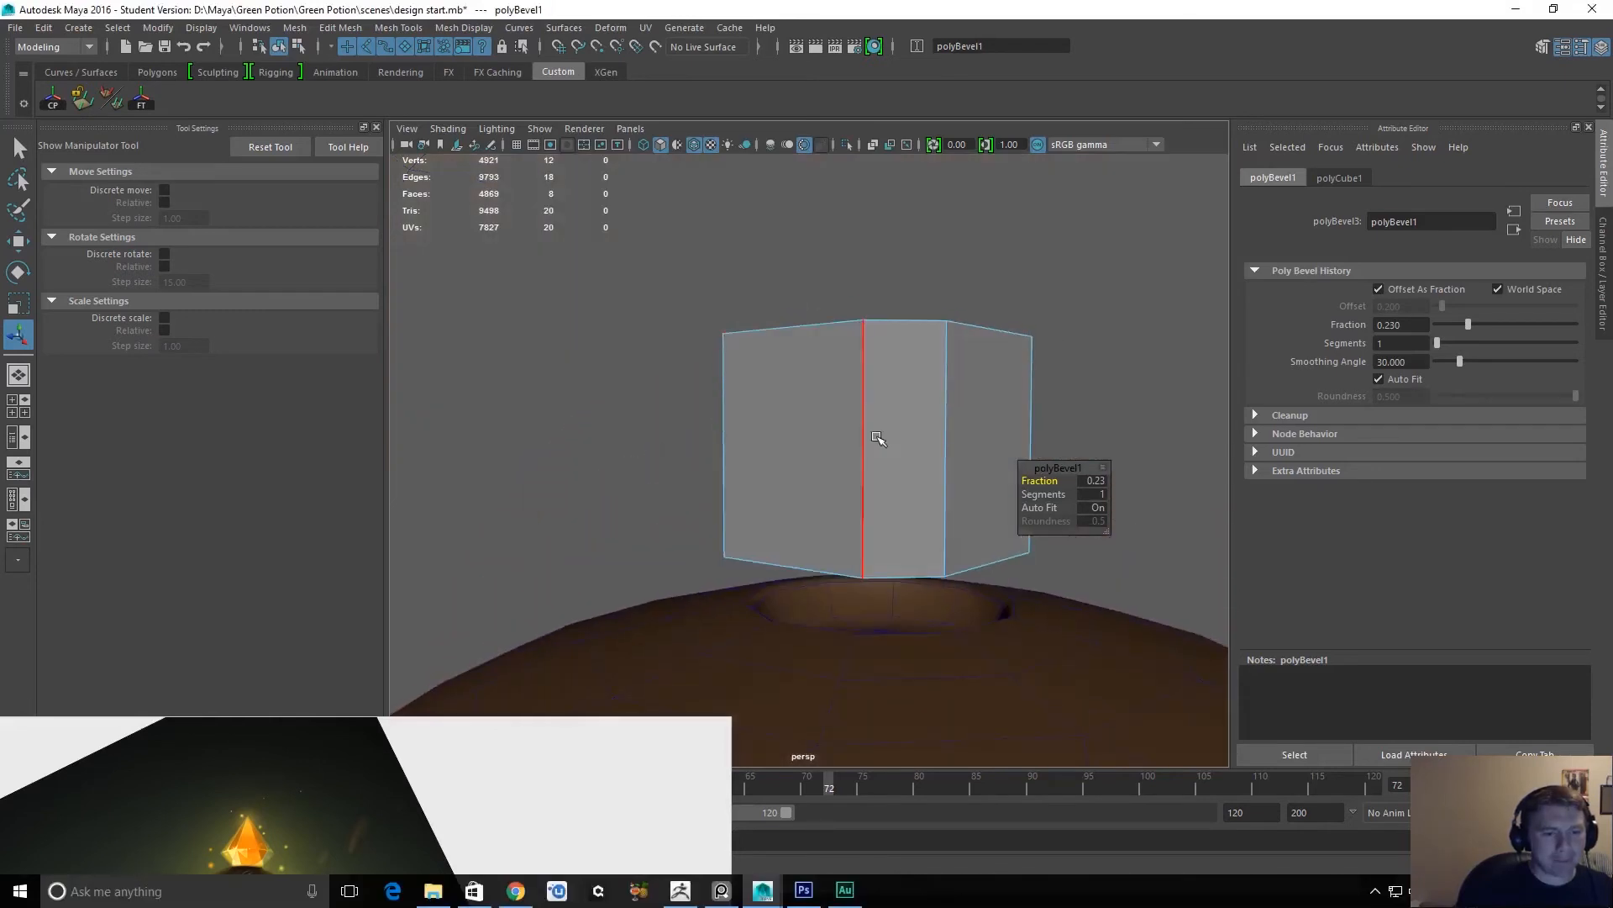
pyautogui.press('q')
pyautogui.moveTo(901, 424); pyautogui.dragTo(898, 454, button='right')
pyautogui.click(899, 446)
pyautogui.moveTo(919, 390)
pyautogui.keyDown('alt'); pyautogui.mouseDown()
pyautogui.moveTo(765, 420)
pyautogui.moveTo(896, 394)
pyautogui.mouseUp(); pyautogui.keyUp('alt')
pyautogui.keyDown('shift'); pyautogui.click(797, 422); pyautogui.keyUp('shift')
pyautogui.press('space')
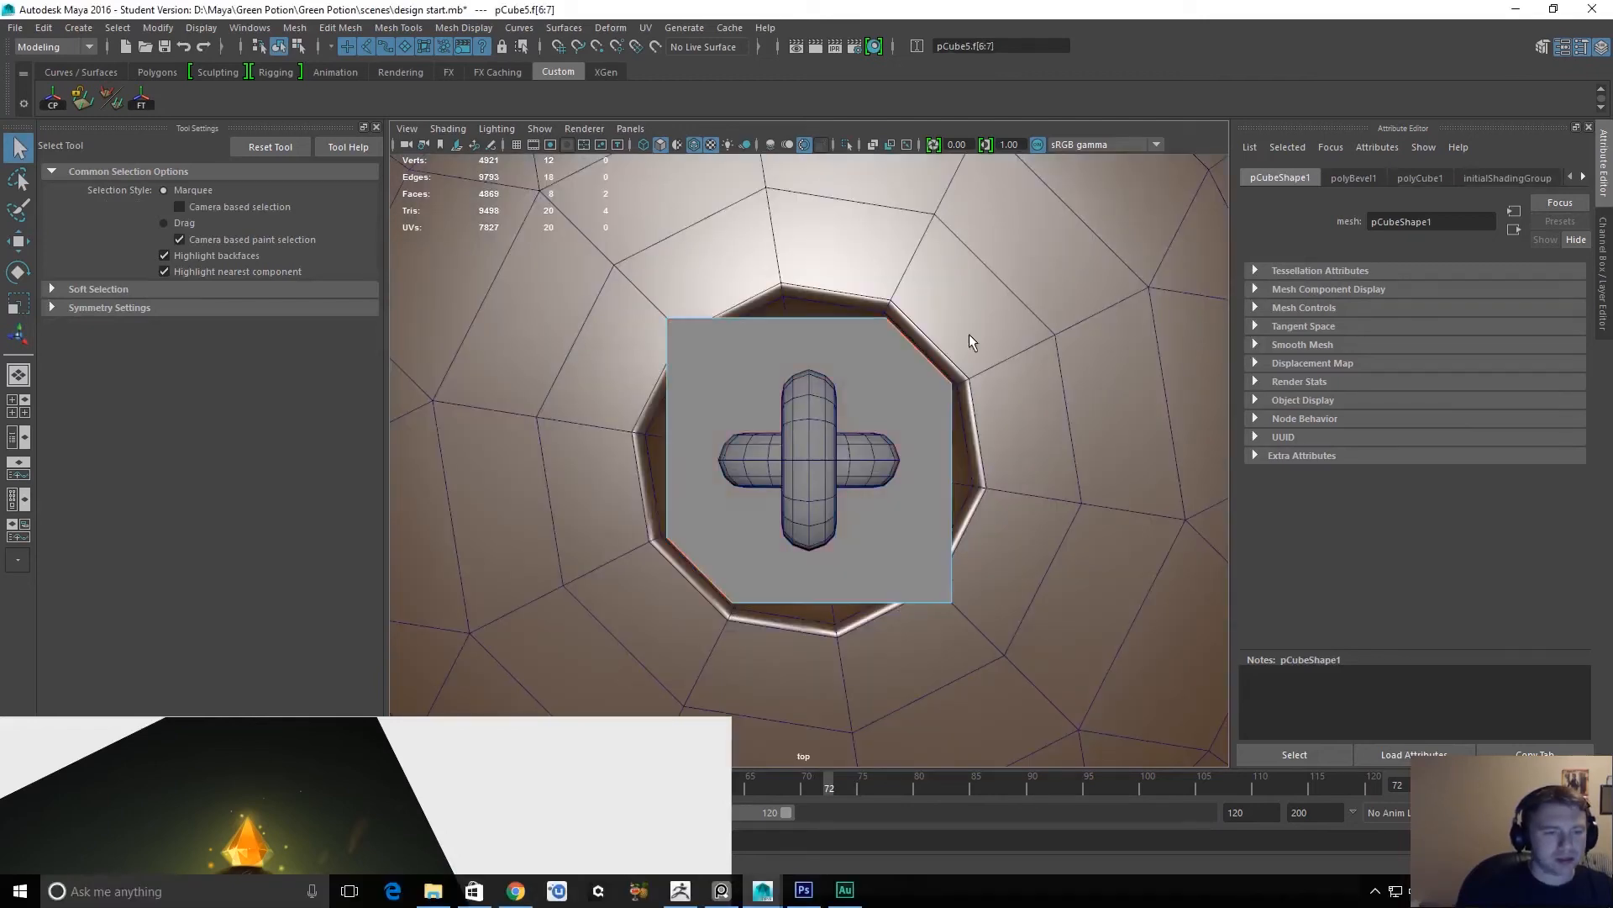
pyautogui.press('r')
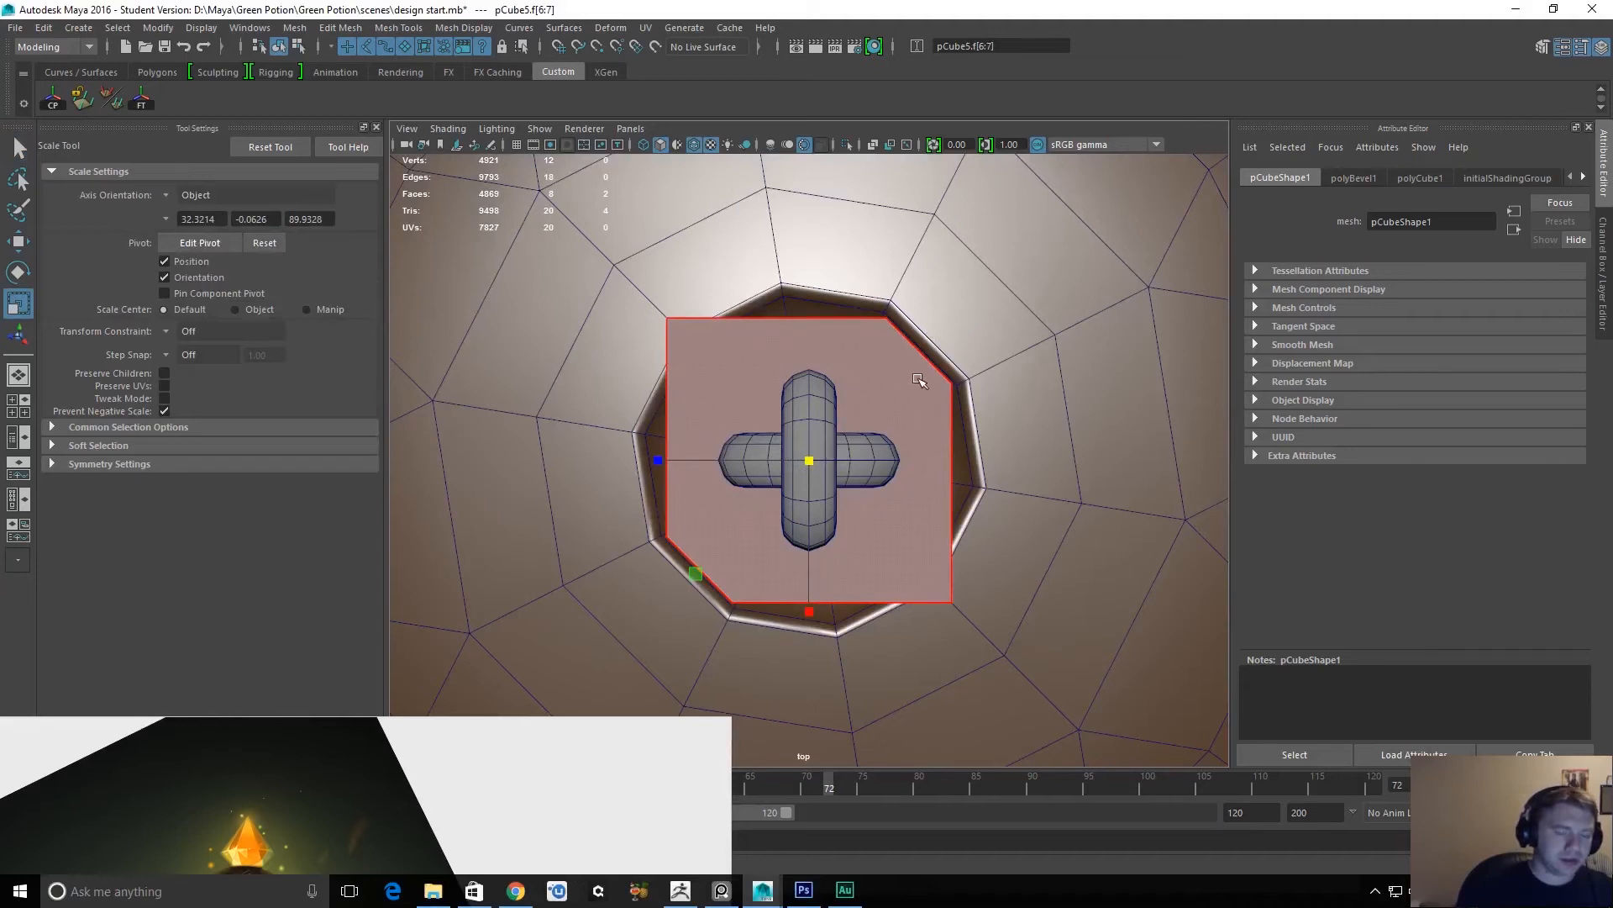
pyautogui.click(170, 197)
pyautogui.click(201, 219)
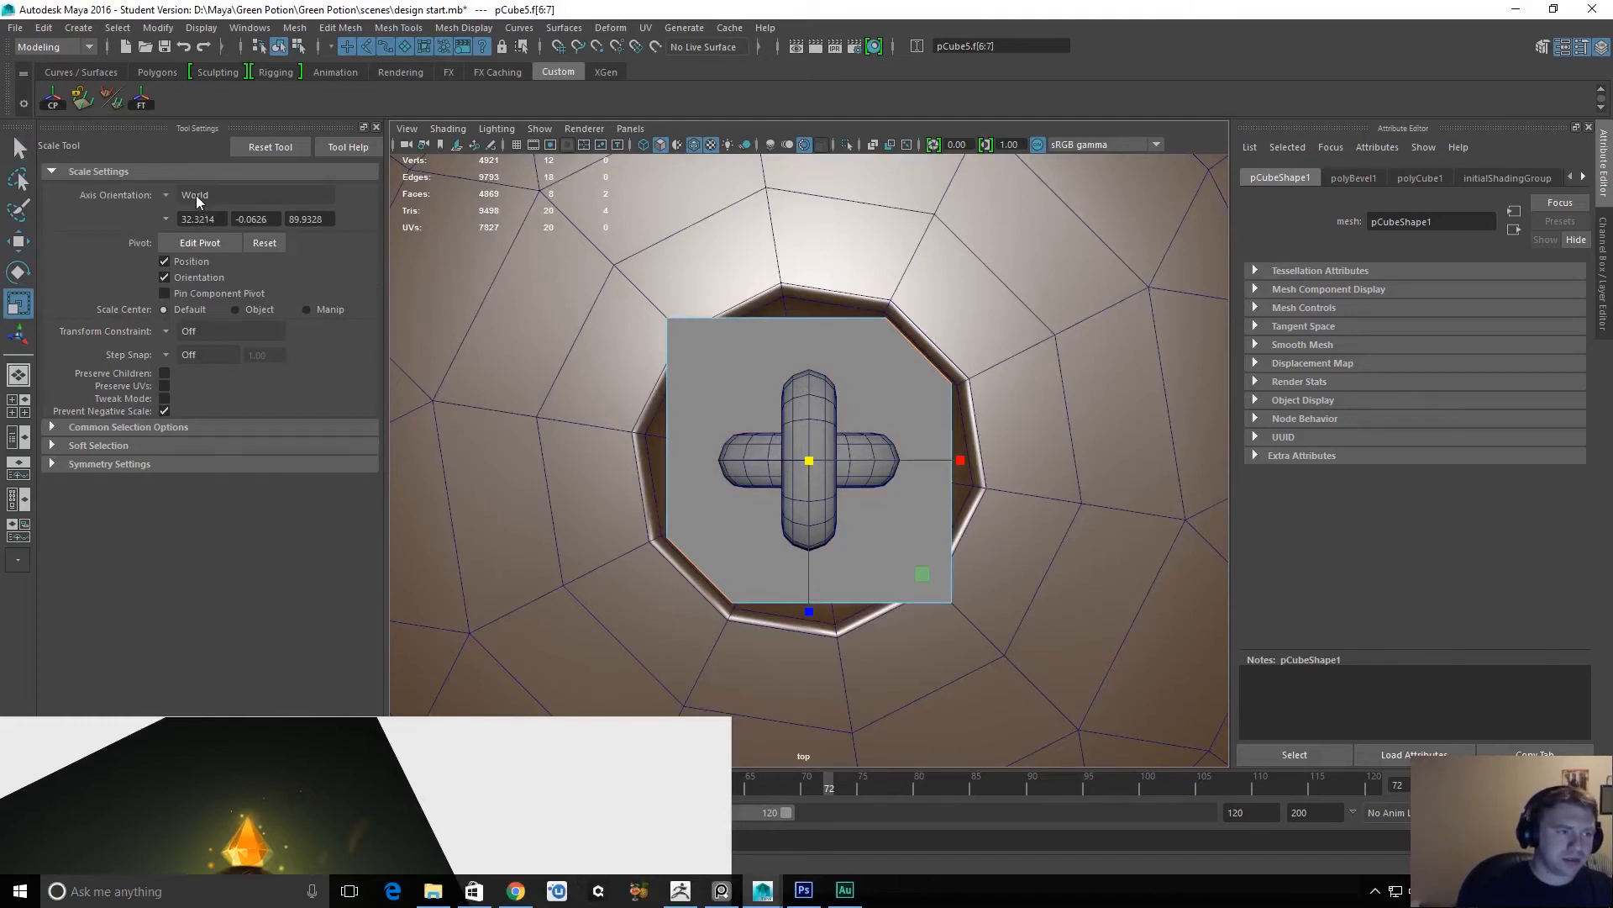
pyautogui.click(190, 199)
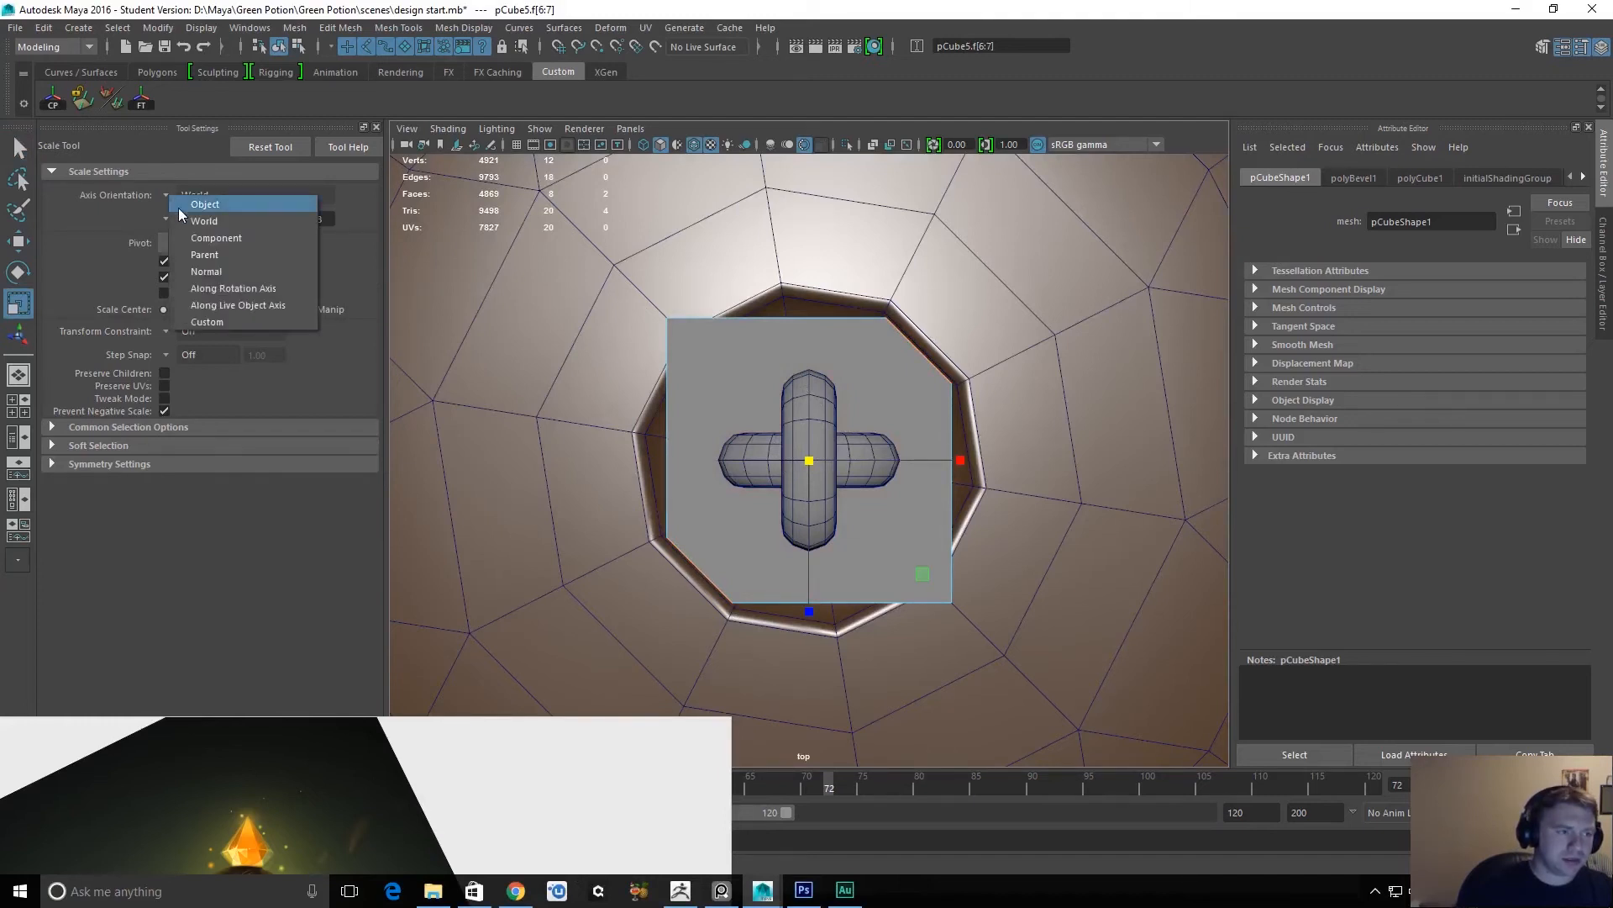
pyautogui.click(241, 238)
pyautogui.moveTo(916, 567); pyautogui.dragTo(926, 576)
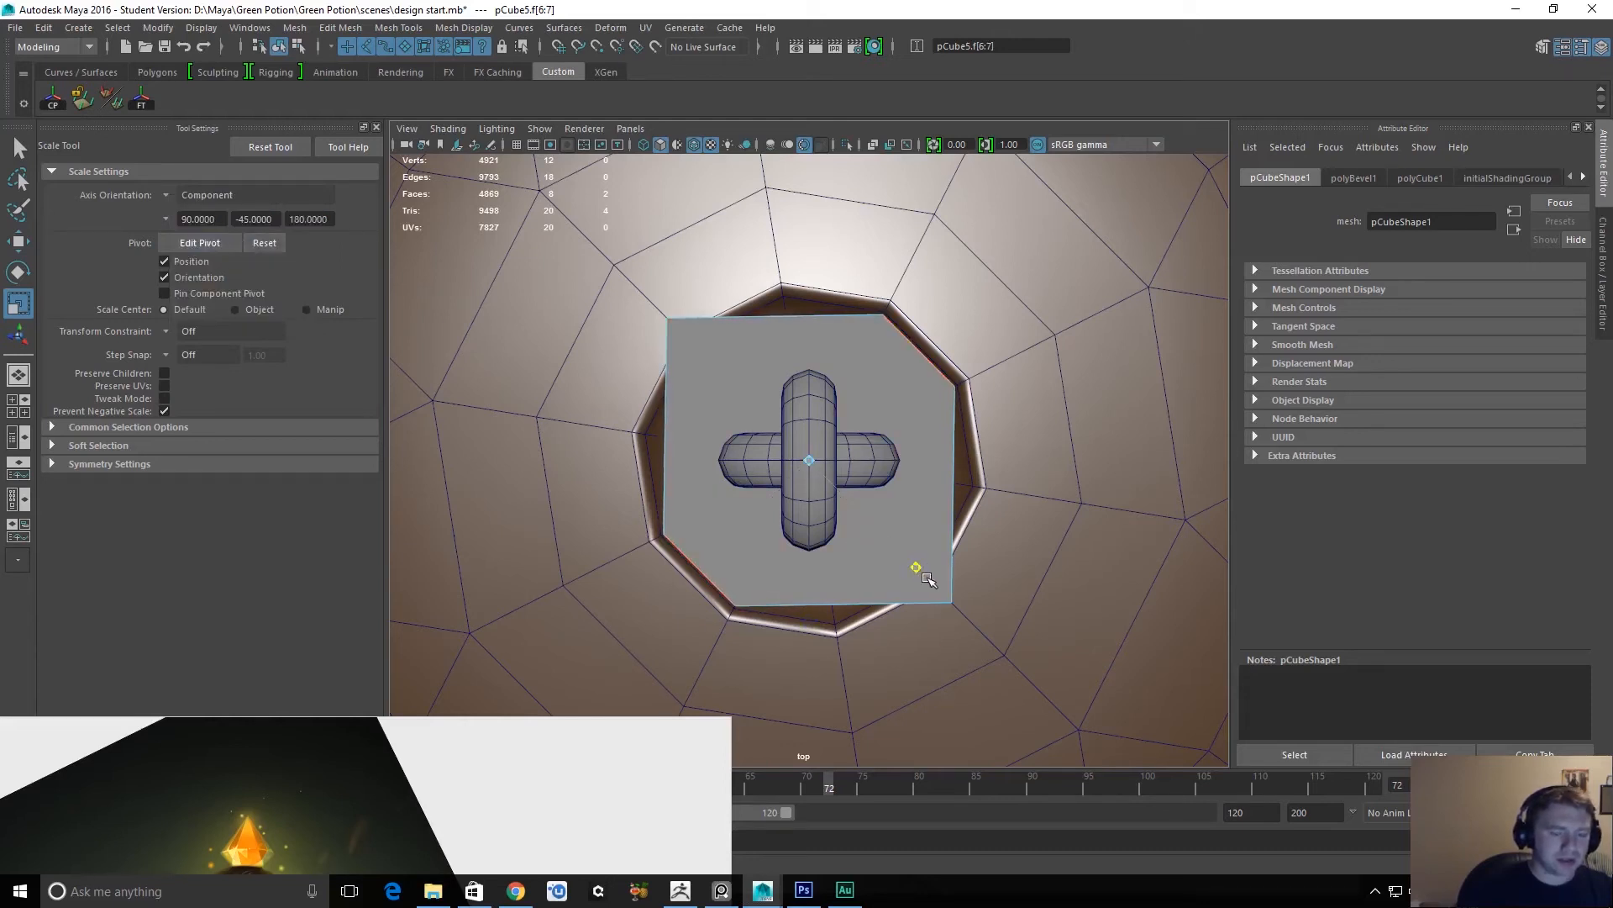
# Select the cube's two remaining sharp vertical corner edges and scale them inward to match the rim of the cap's opening.
pyautogui.press('q')
pyautogui.click(679, 331)
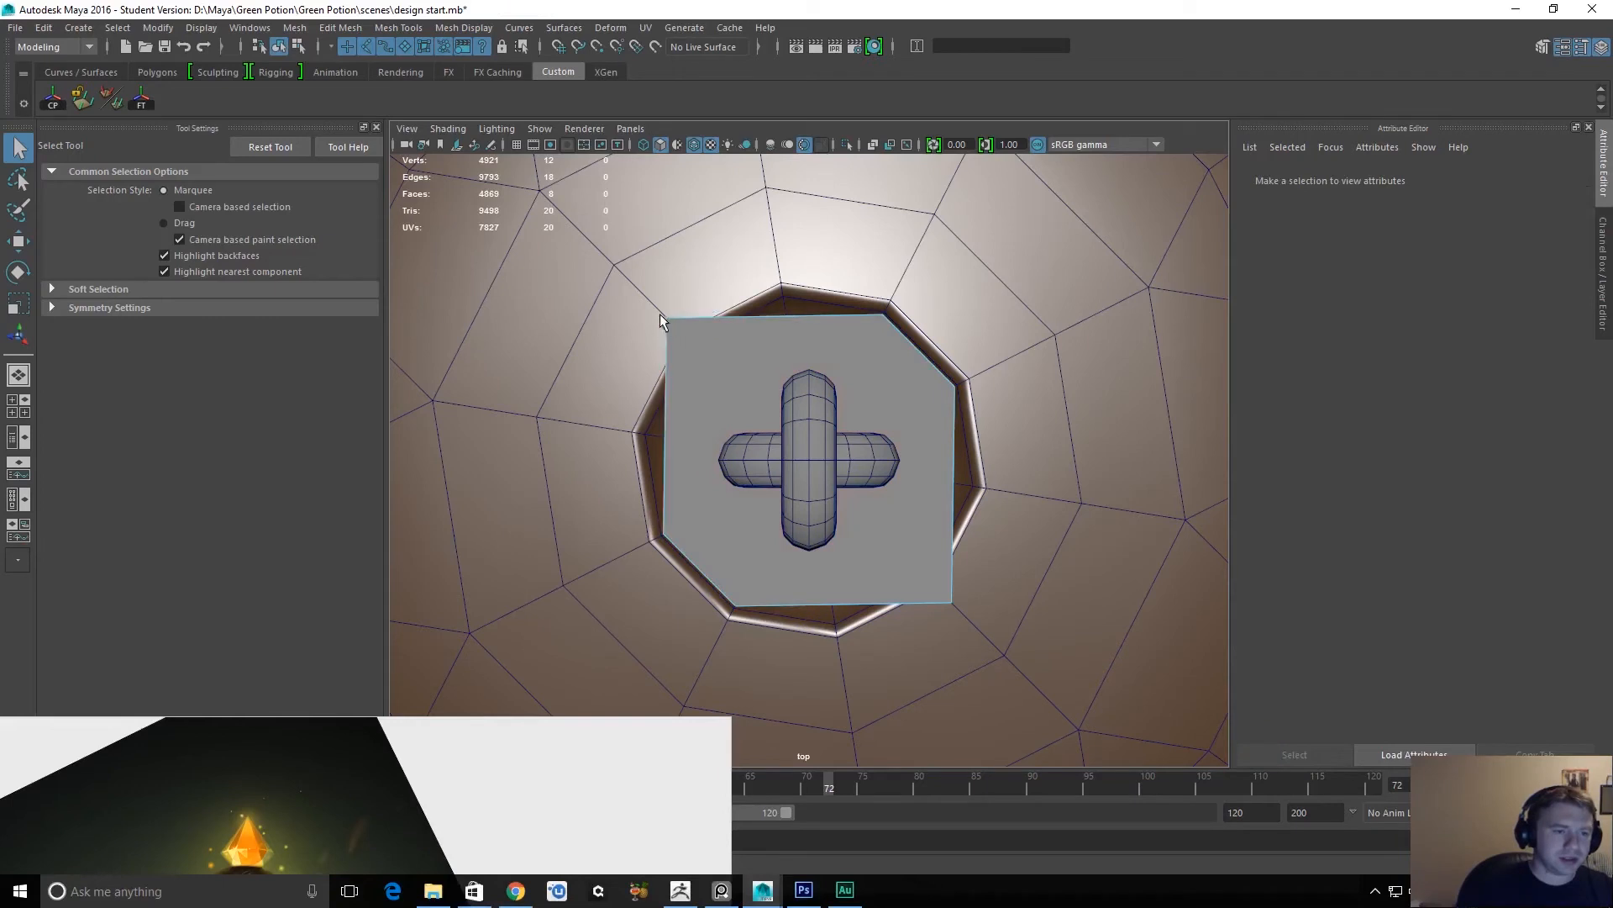
pyautogui.moveTo(672, 329); pyautogui.dragTo(673, 331)
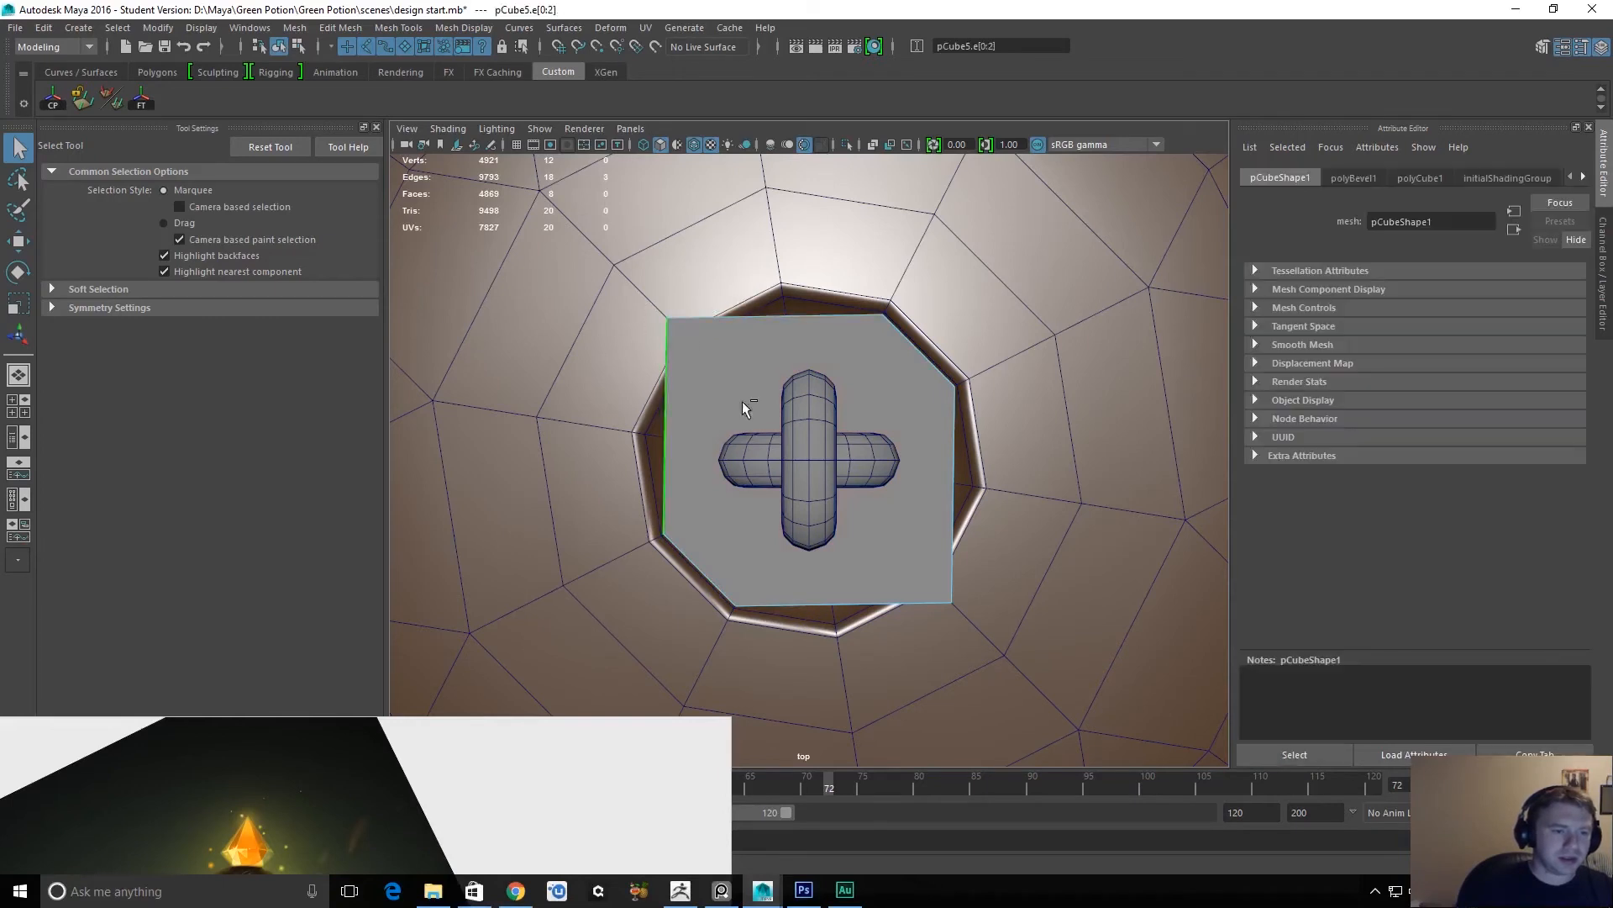
pyautogui.click(927, 563)
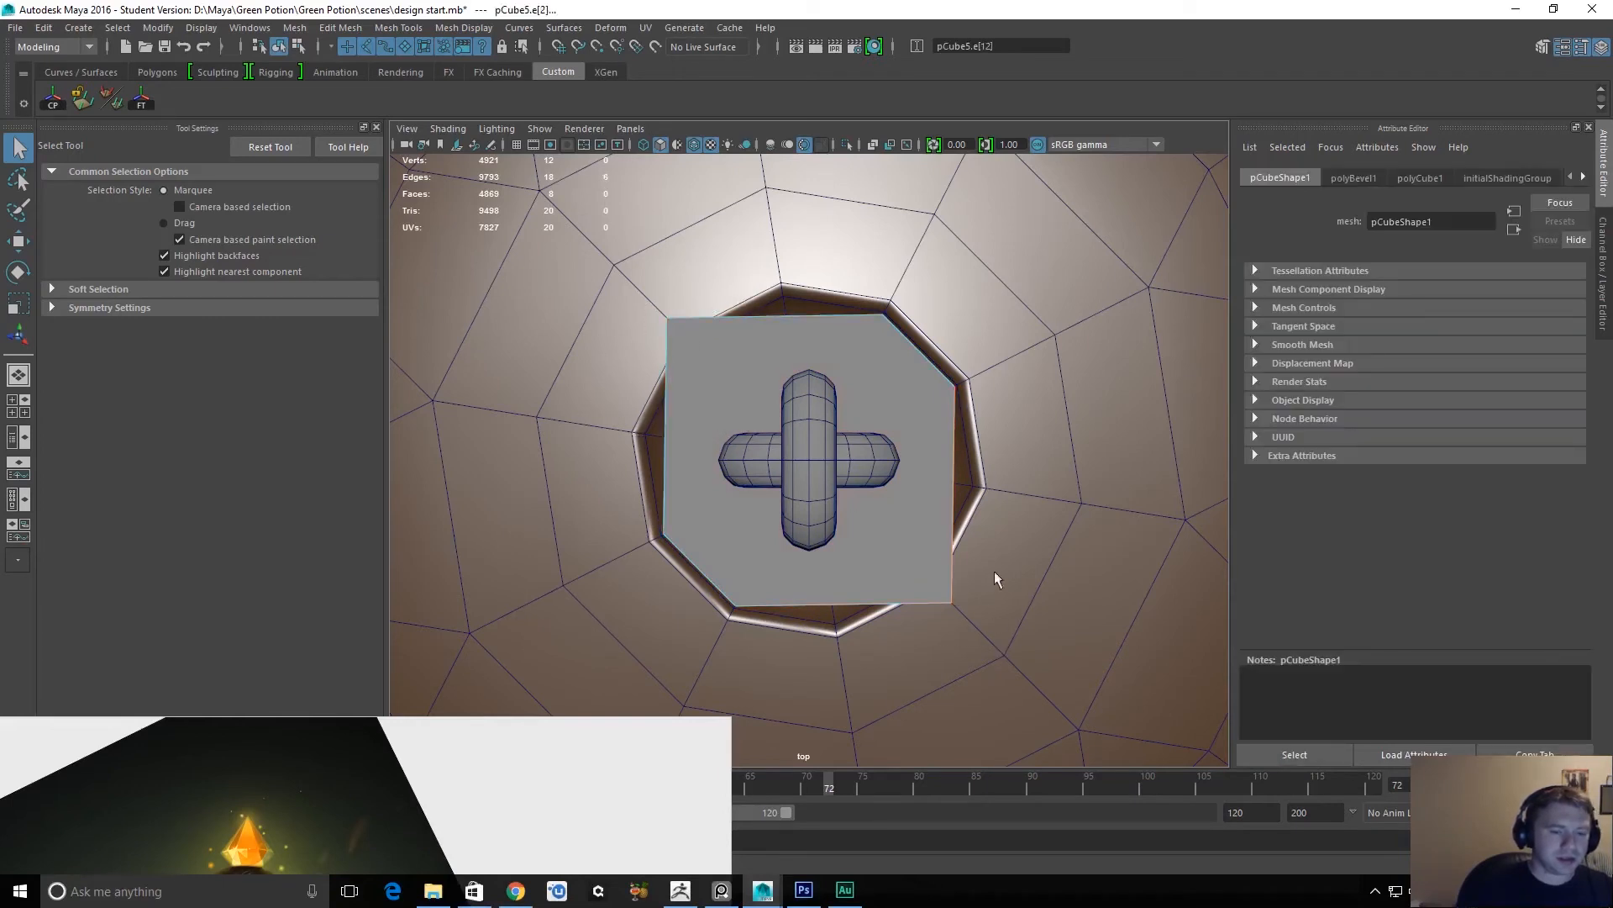
pyautogui.keyDown('ctrl'); pyautogui.moveTo(927, 520); pyautogui.dragTo(923, 522); pyautogui.keyUp('ctrl')
pyautogui.keyDown('ctrl'); pyautogui.moveTo(820, 657); pyautogui.dragTo(898, 547); pyautogui.keyUp('ctrl')
pyautogui.press('r')
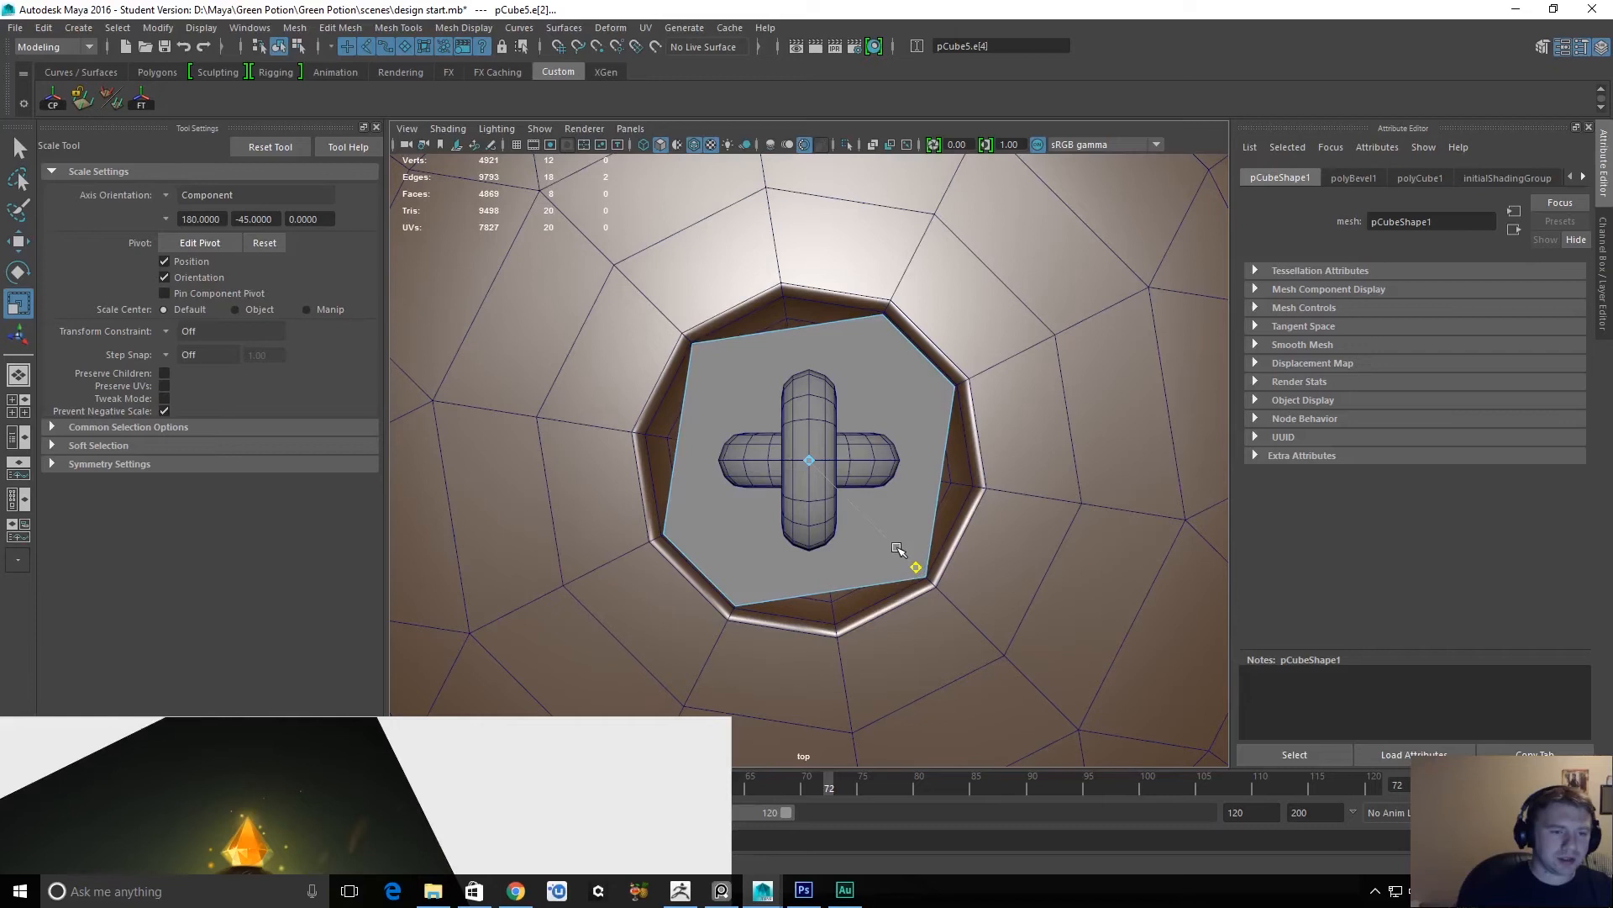
# Try inserting an edge loop through the cube's long sides, and undo it.
pyautogui.press('q')
pyautogui.click(805, 330)
pyautogui.keyDown('ctrl'); pyautogui.moveTo(793, 386); pyautogui.dragTo(825, 431, button='right'); pyautogui.keyUp('ctrl')
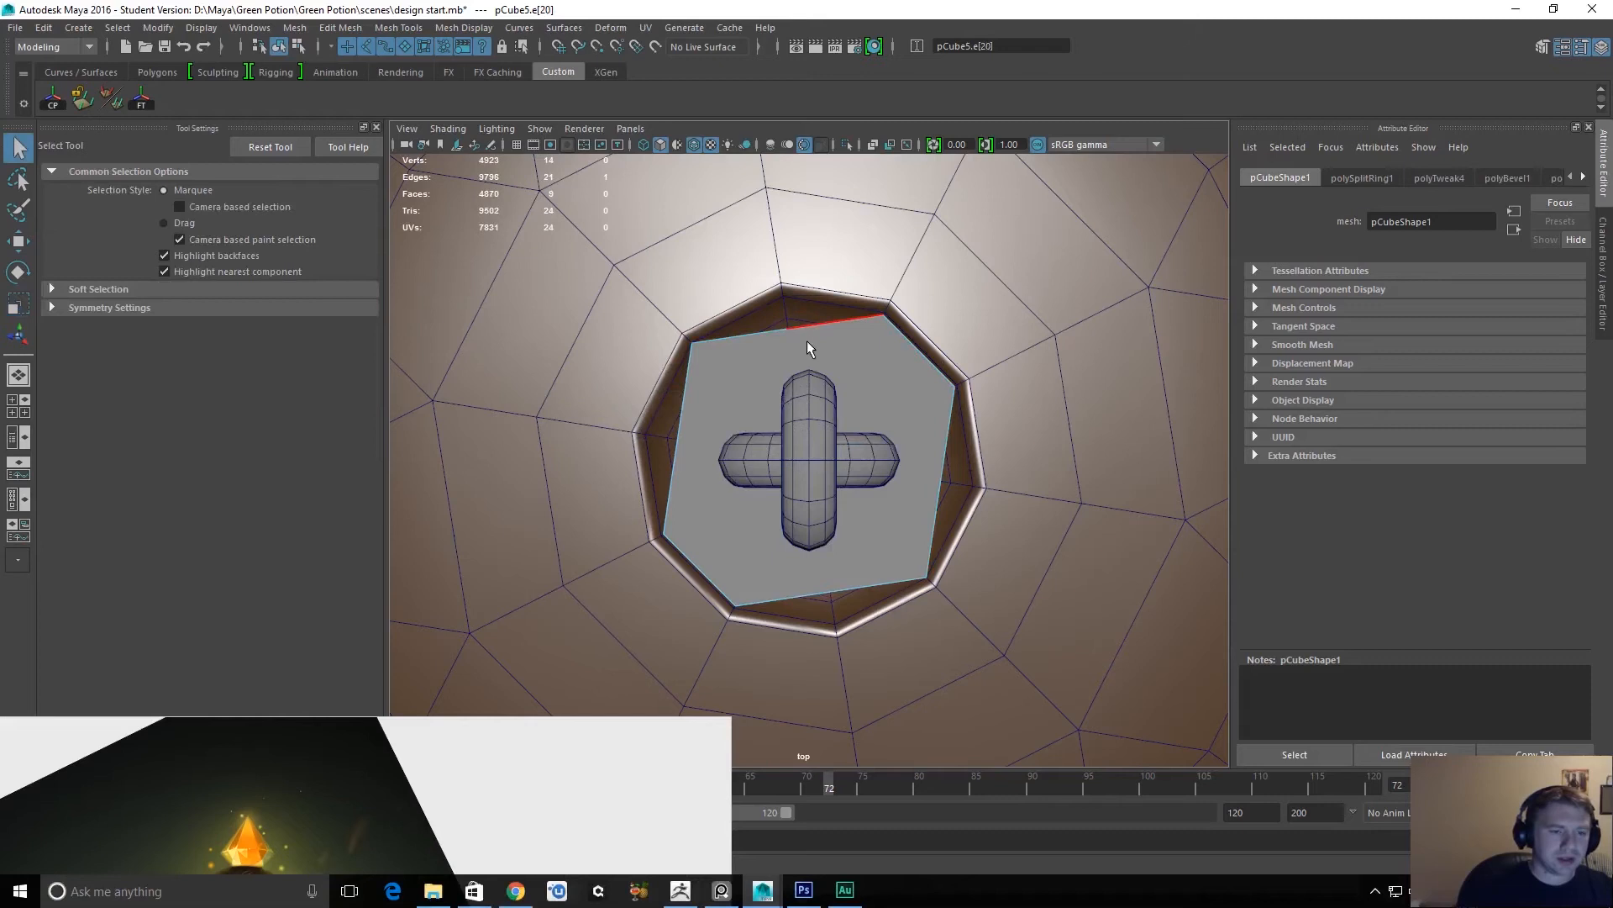
pyautogui.hotkey('ctrl', 'z')
# Cut two edges across the cube's top face with Multi-Cut, each joining a pair of opposite corner vertices.
pyautogui.press('space')
pyautogui.moveTo(822, 347); pyautogui.dragTo(822, 305)
pyautogui.press('f')
pyautogui.keyDown('alt'); pyautogui.moveTo(891, 446); pyautogui.dragTo(942, 459); pyautogui.keyUp('alt')
pyautogui.click(1009, 348)
pyautogui.scroll(-5, 922, 266)
pyautogui.keyDown('alt'); pyautogui.moveTo(921, 399); pyautogui.dragTo(806, 468); pyautogui.keyUp('alt')
pyautogui.keyDown('alt'); pyautogui.moveTo(1016, 458); pyautogui.dragTo(981, 498); pyautogui.keyUp('alt')
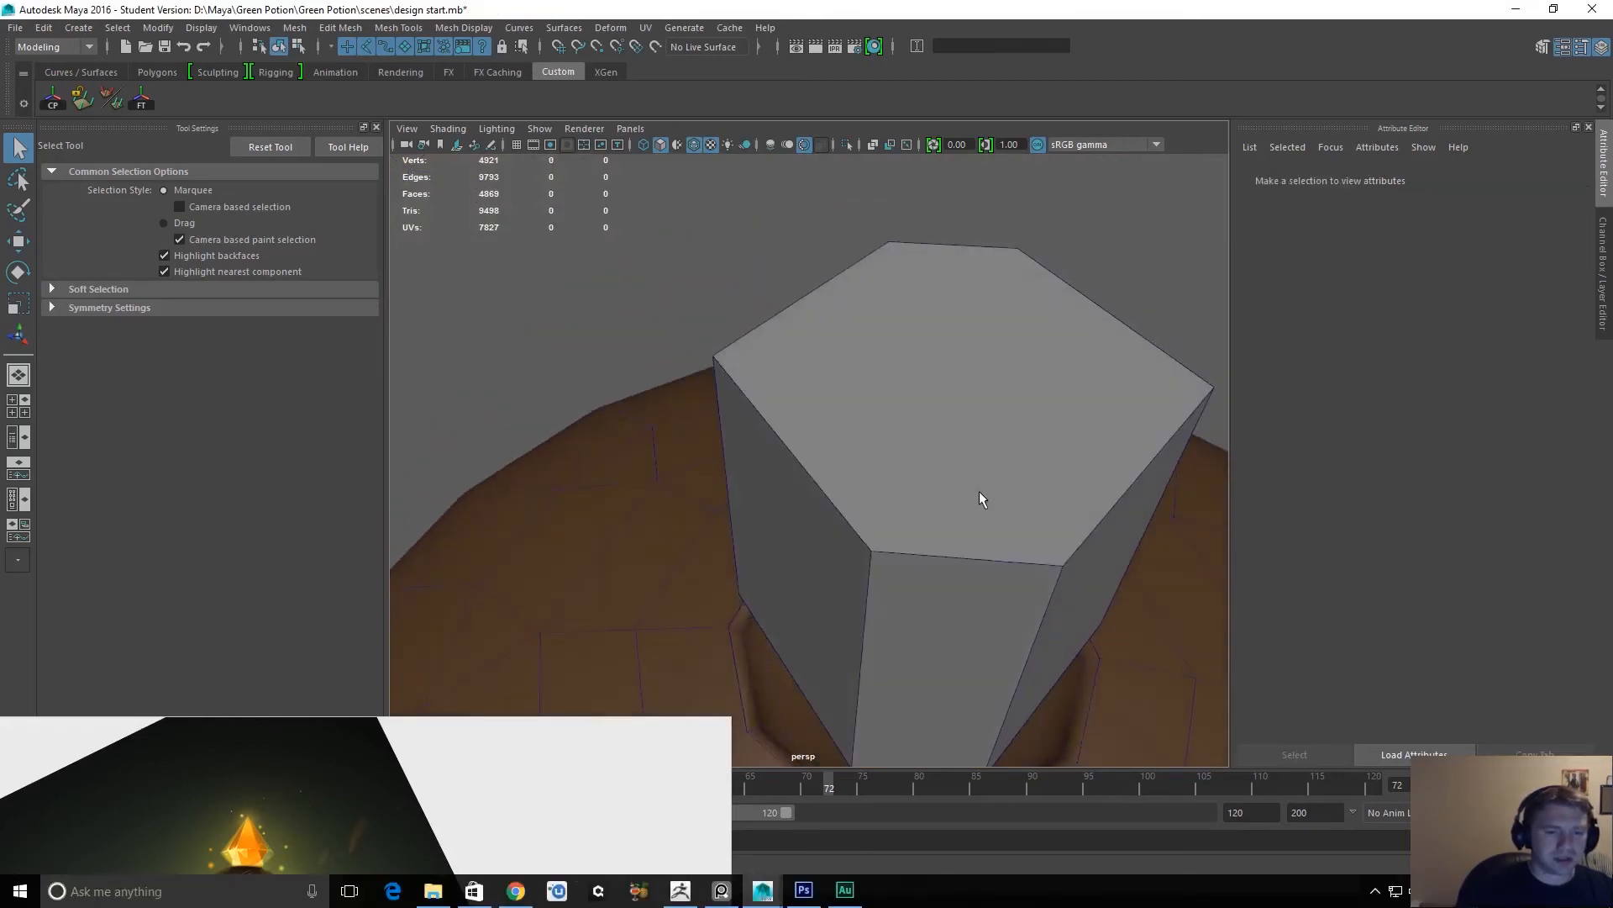
pyautogui.keyDown('alt'); pyautogui.moveTo(910, 553); pyautogui.dragTo(924, 496); pyautogui.keyUp('alt')
pyautogui.keyDown('shift'); pyautogui.moveTo(898, 383); pyautogui.dragTo(835, 396, button='right'); pyautogui.keyUp('shift')
pyautogui.click(901, 389)
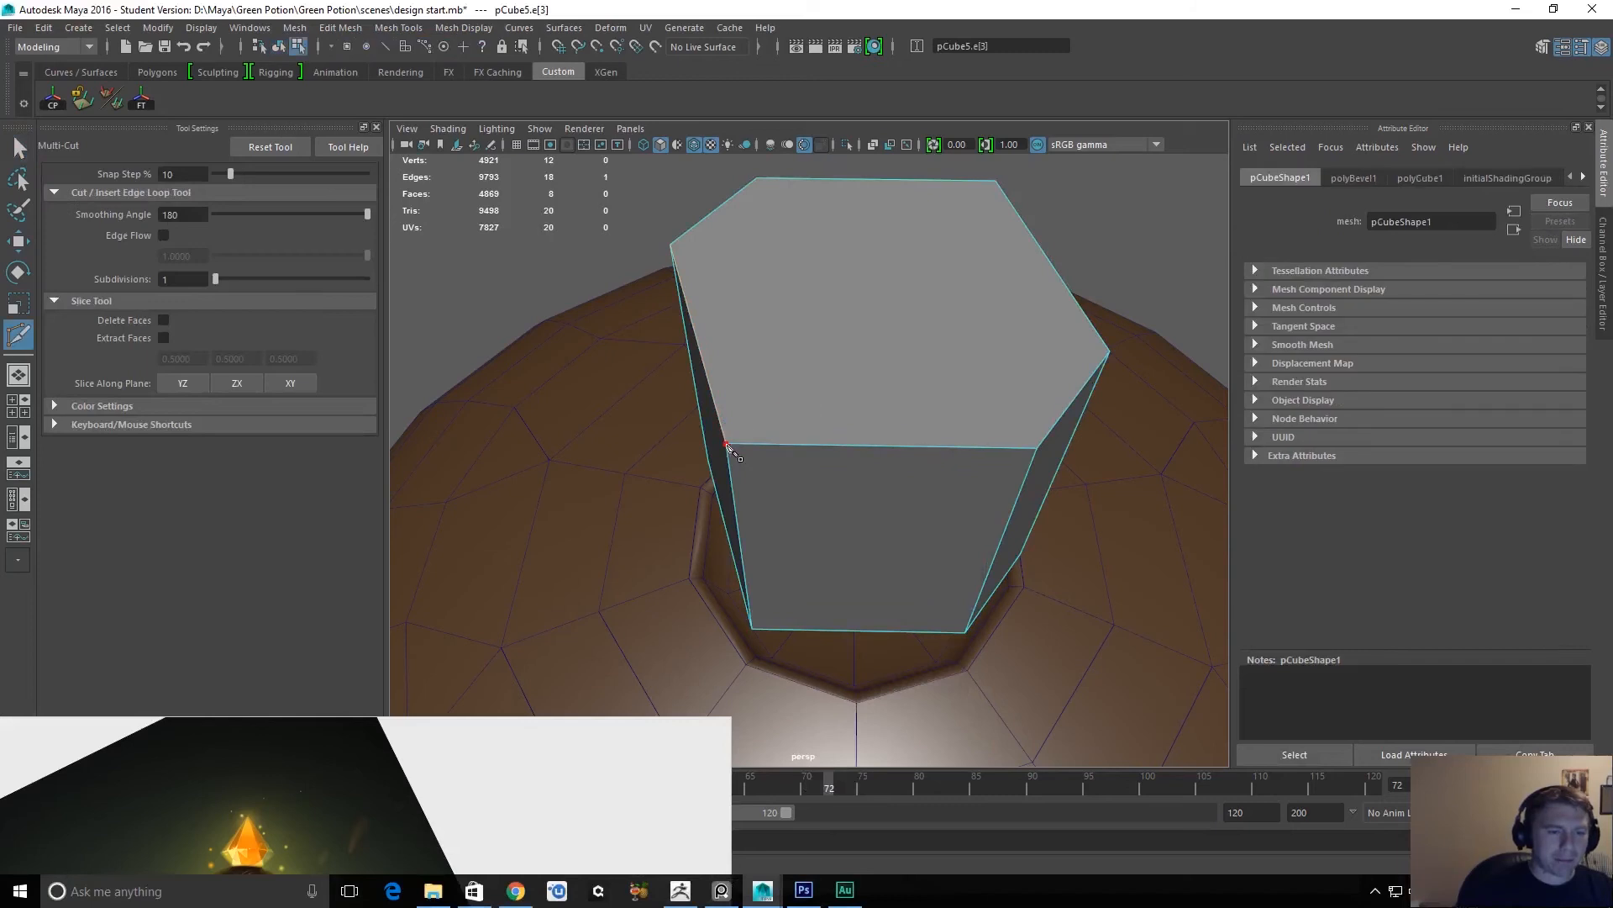
pyautogui.click(725, 443)
pyautogui.click(757, 178)
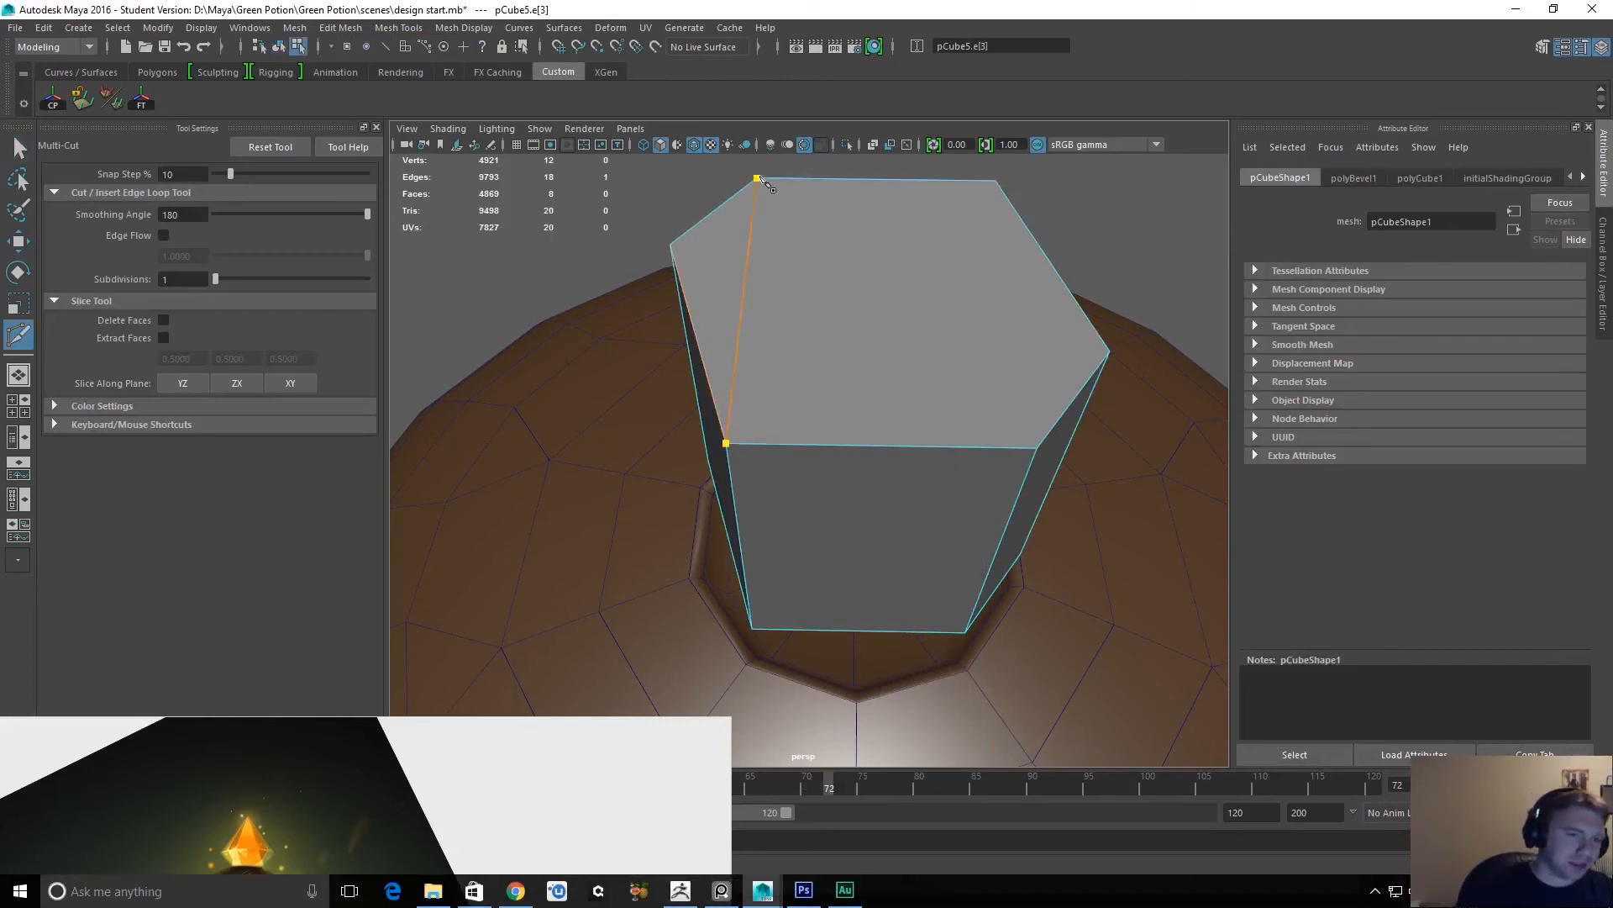
pyautogui.press('Return')
pyautogui.click(996, 181)
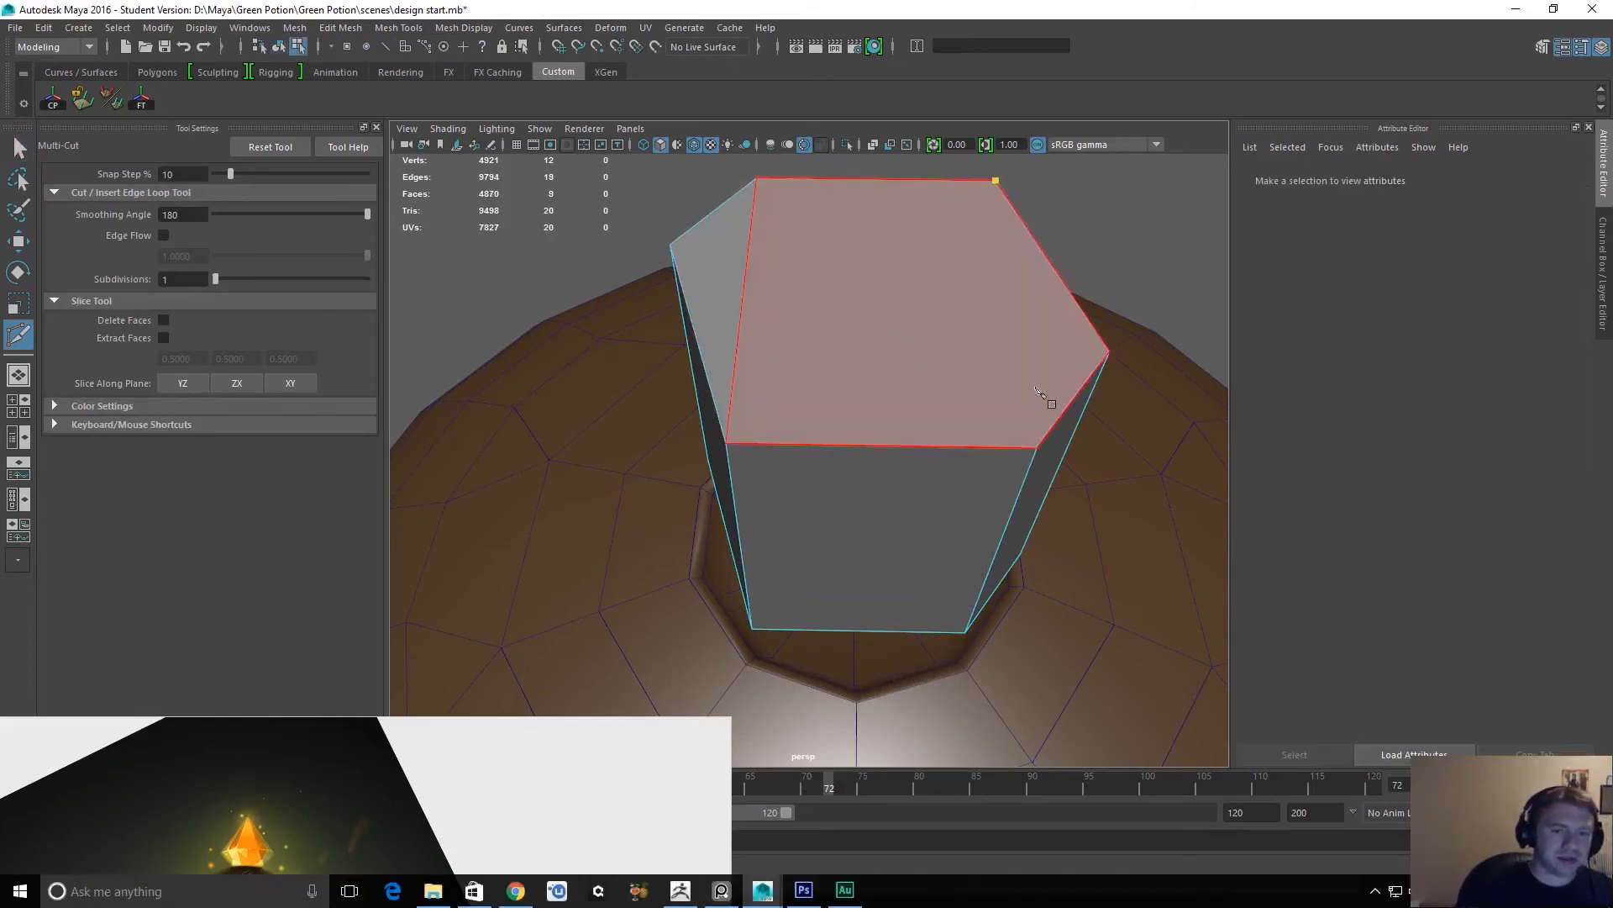
pyautogui.keyDown('alt'); pyautogui.moveTo(996, 583); pyautogui.dragTo(914, 462); pyautogui.keyUp('alt')
pyautogui.press('q')
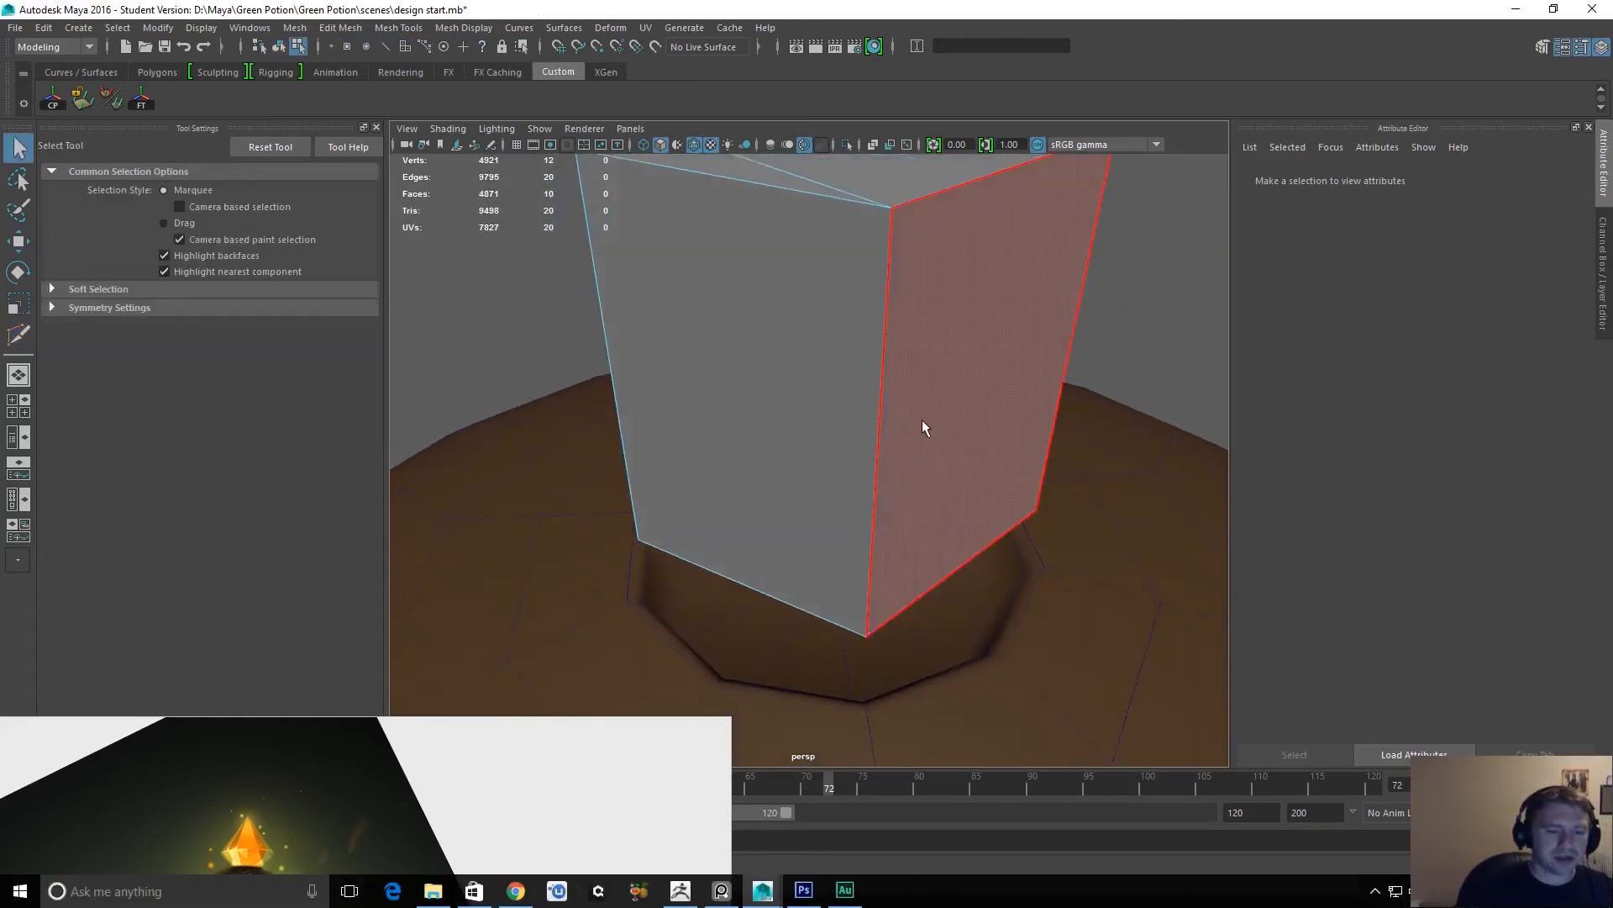
# Select the whole cube above the cap's opening as an object and delete it.
pyautogui.moveTo(921, 420); pyautogui.dragTo(1000, 391, button='right')
pyautogui.click(985, 411)
pyautogui.press('Delete')
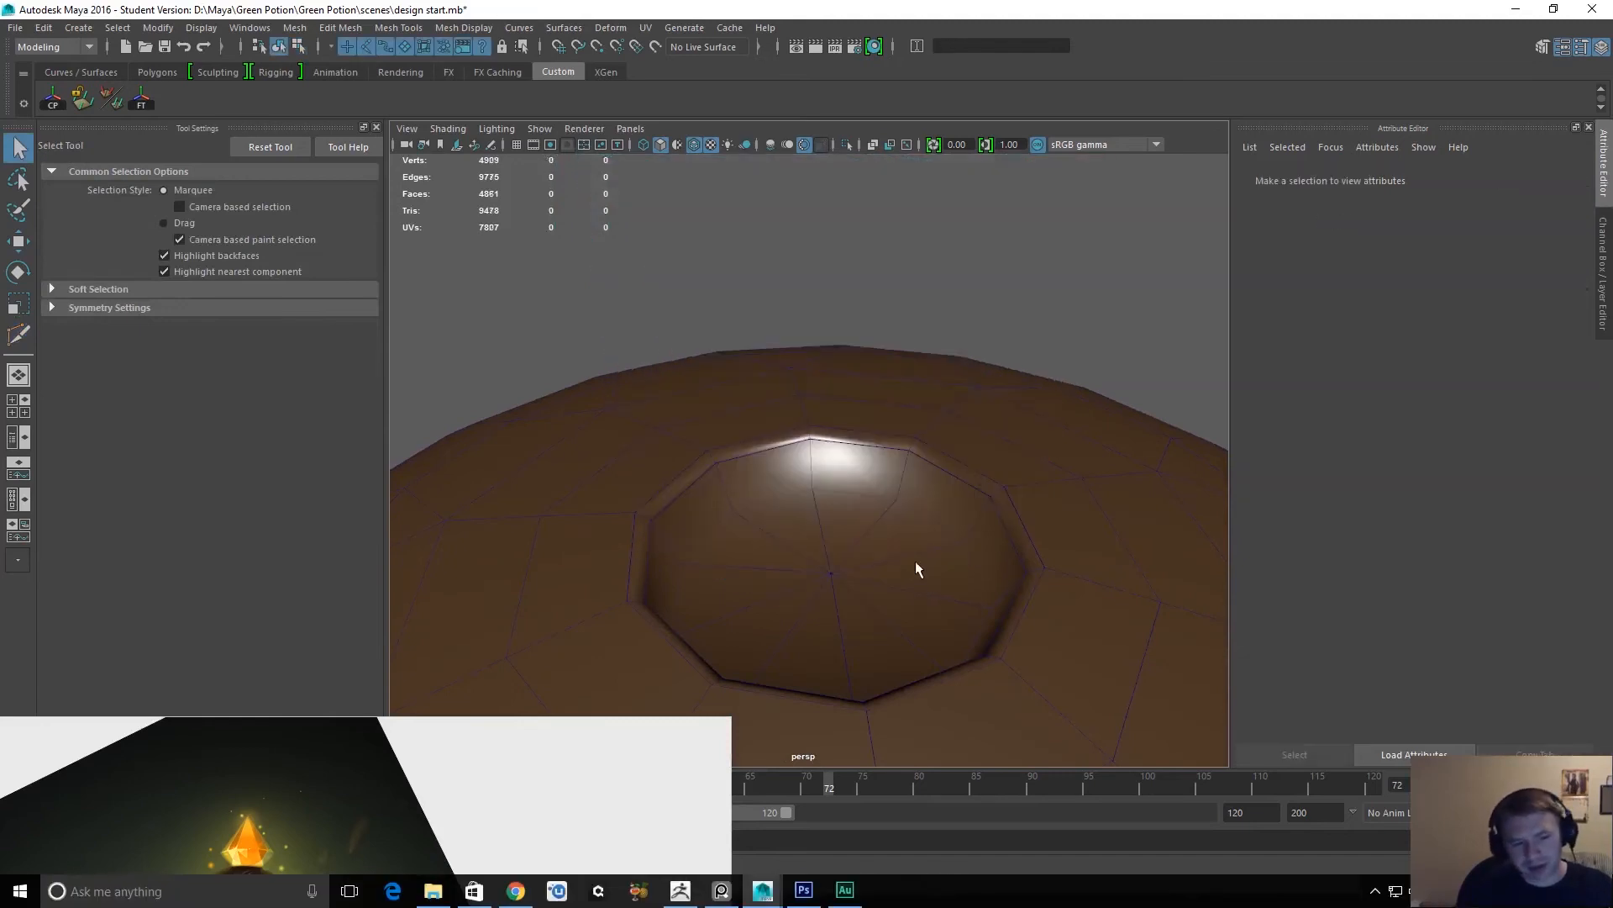
# Duplicate the brown cap and move the copy straight up until it is clear of the original.
pyautogui.moveTo(894, 512); pyautogui.dragTo(886, 605, button='right')
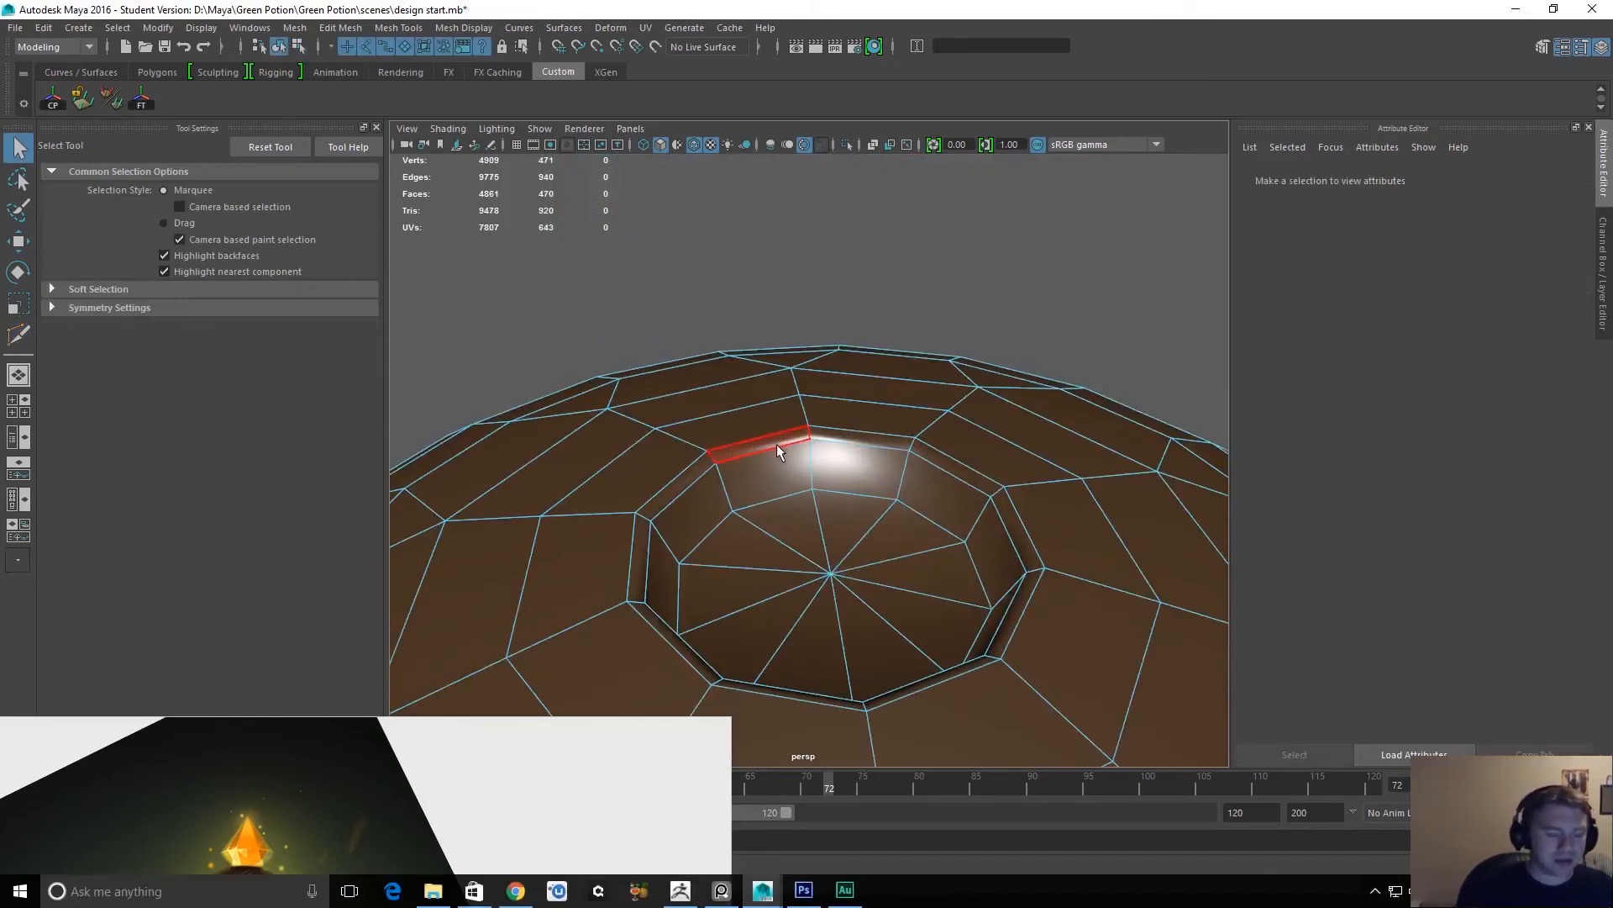
pyautogui.moveTo(795, 455); pyautogui.dragTo(844, 469, button='right')
pyautogui.click(848, 467)
pyautogui.hotkey('ctrl', 'd')
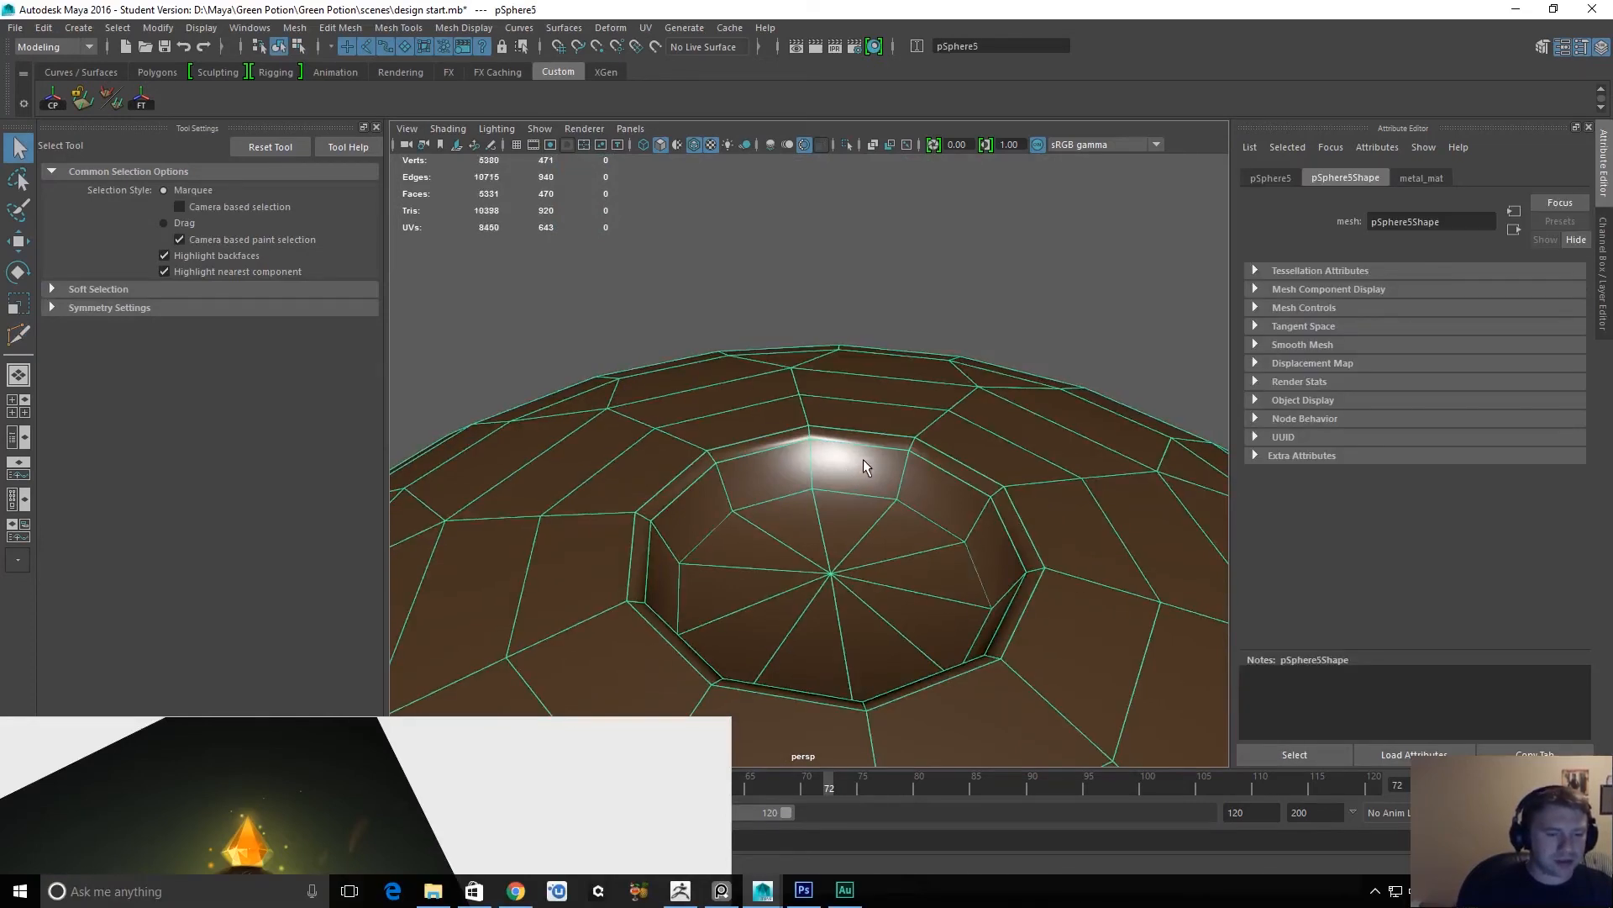
pyautogui.press('w')
pyautogui.keyDown('alt'); pyautogui.moveTo(921, 504); pyautogui.dragTo(971, 244, button='right'); pyautogui.keyUp('alt')
pyautogui.keyDown('alt'); pyautogui.moveTo(941, 546); pyautogui.dragTo(951, 381, button='right'); pyautogui.keyUp('alt')
pyautogui.moveTo(809, 752); pyautogui.dragTo(809, 496)
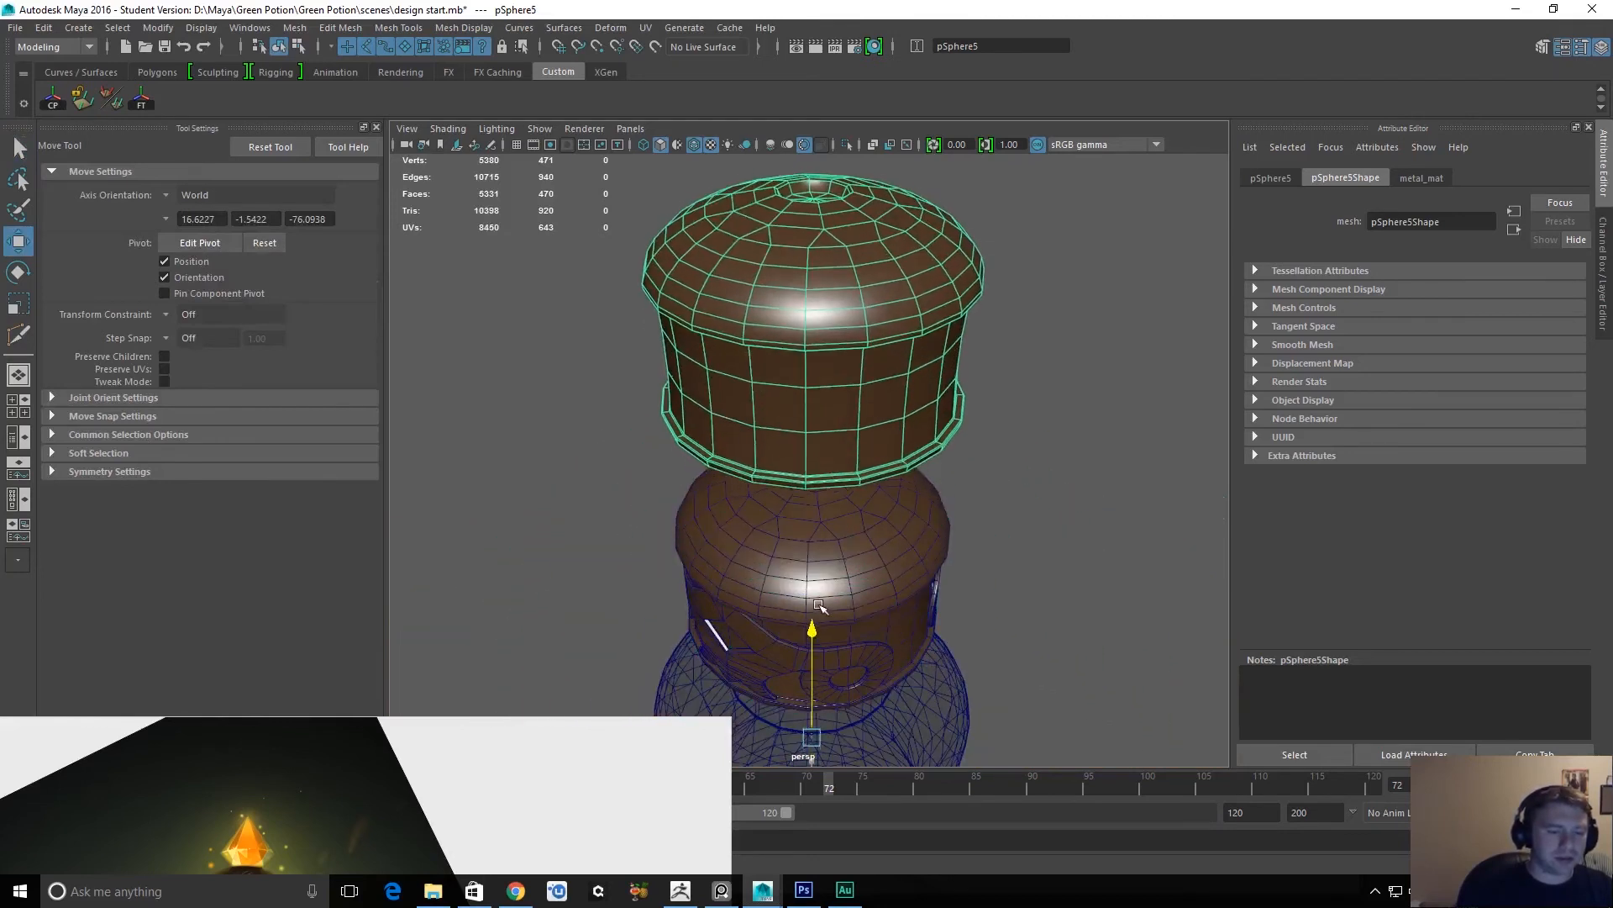
# Delete a full face loop around the copied cap's dome and all the faces below it, keeping the top disc.
pyautogui.press('q')
pyautogui.keyDown('alt'); pyautogui.moveTo(869, 207); pyautogui.dragTo(874, 363, button='middle'); pyautogui.keyUp('alt')
pyautogui.keyDown('alt'); pyautogui.moveTo(758, 476); pyautogui.dragTo(869, 495, button='right'); pyautogui.keyUp('alt')
pyautogui.moveTo(852, 357); pyautogui.dragTo(849, 401, button='right')
pyautogui.click(857, 431)
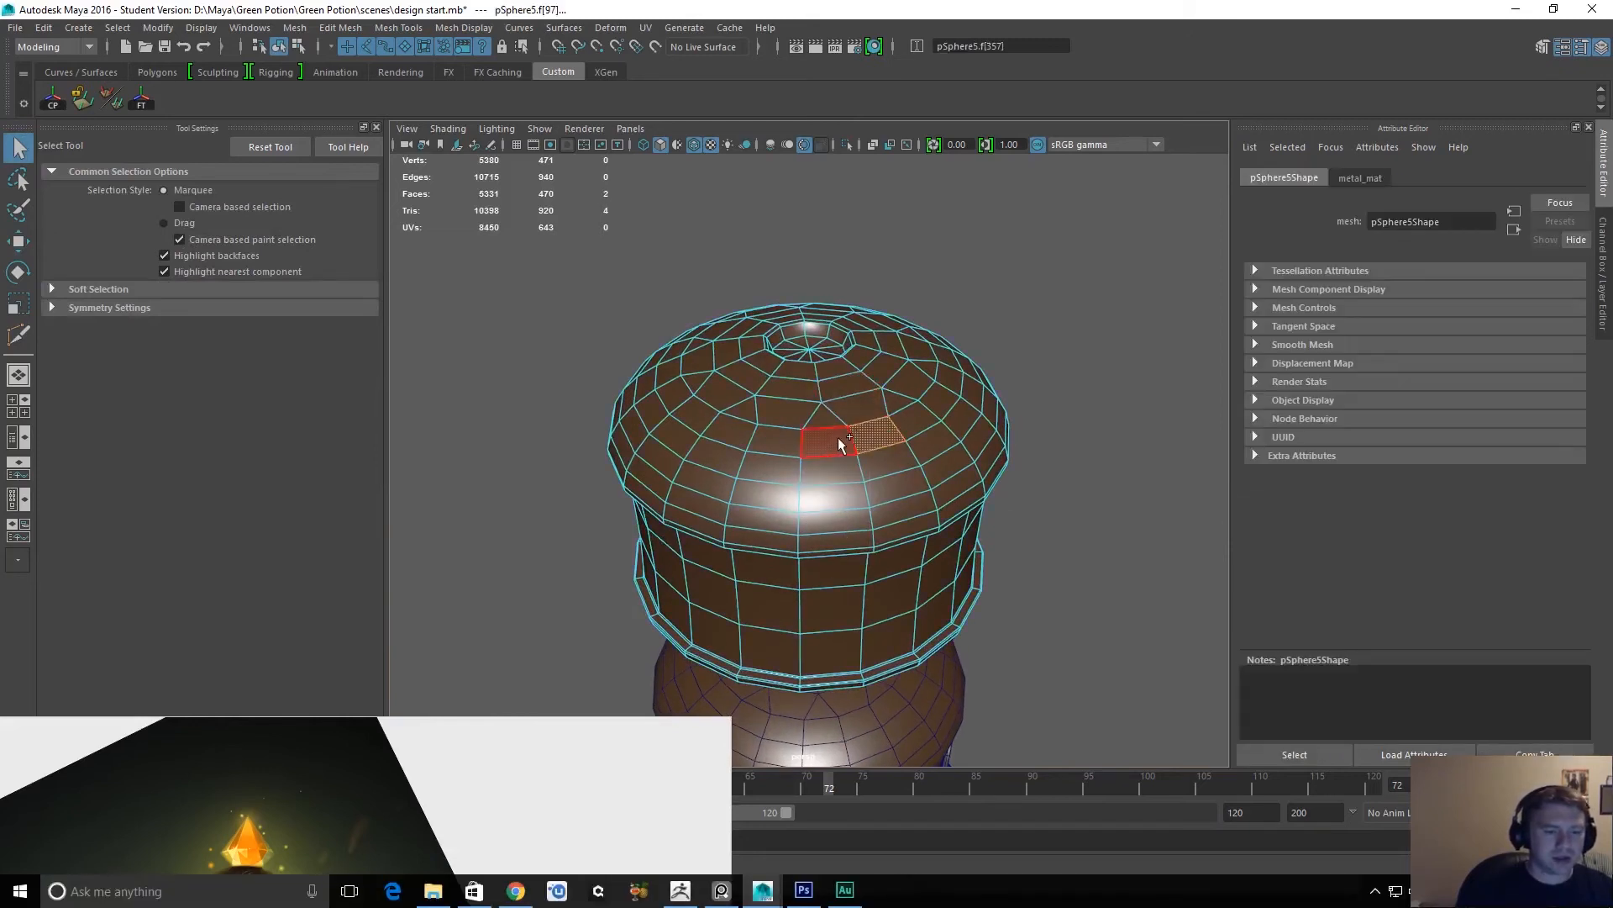
pyautogui.doubleClick(840, 437)
pyautogui.click(838, 445)
pyautogui.keyDown('shift'); pyautogui.doubleClick(879, 435); pyautogui.keyUp('shift')
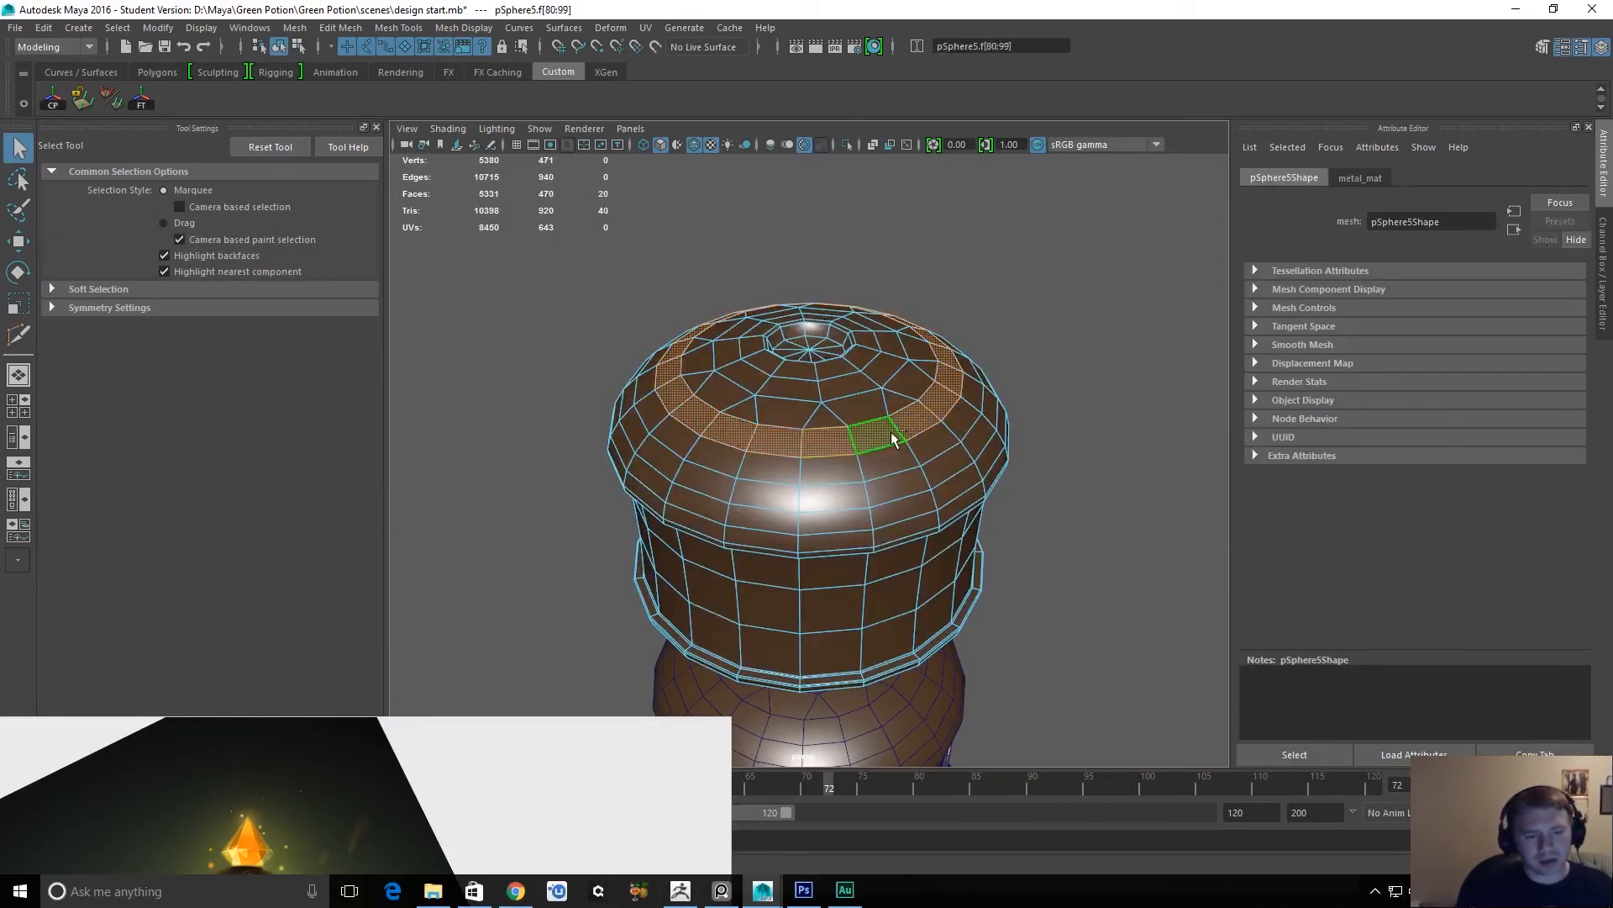
pyautogui.press('Delete')
pyautogui.doubleClick(949, 468)
pyautogui.press('Delete')
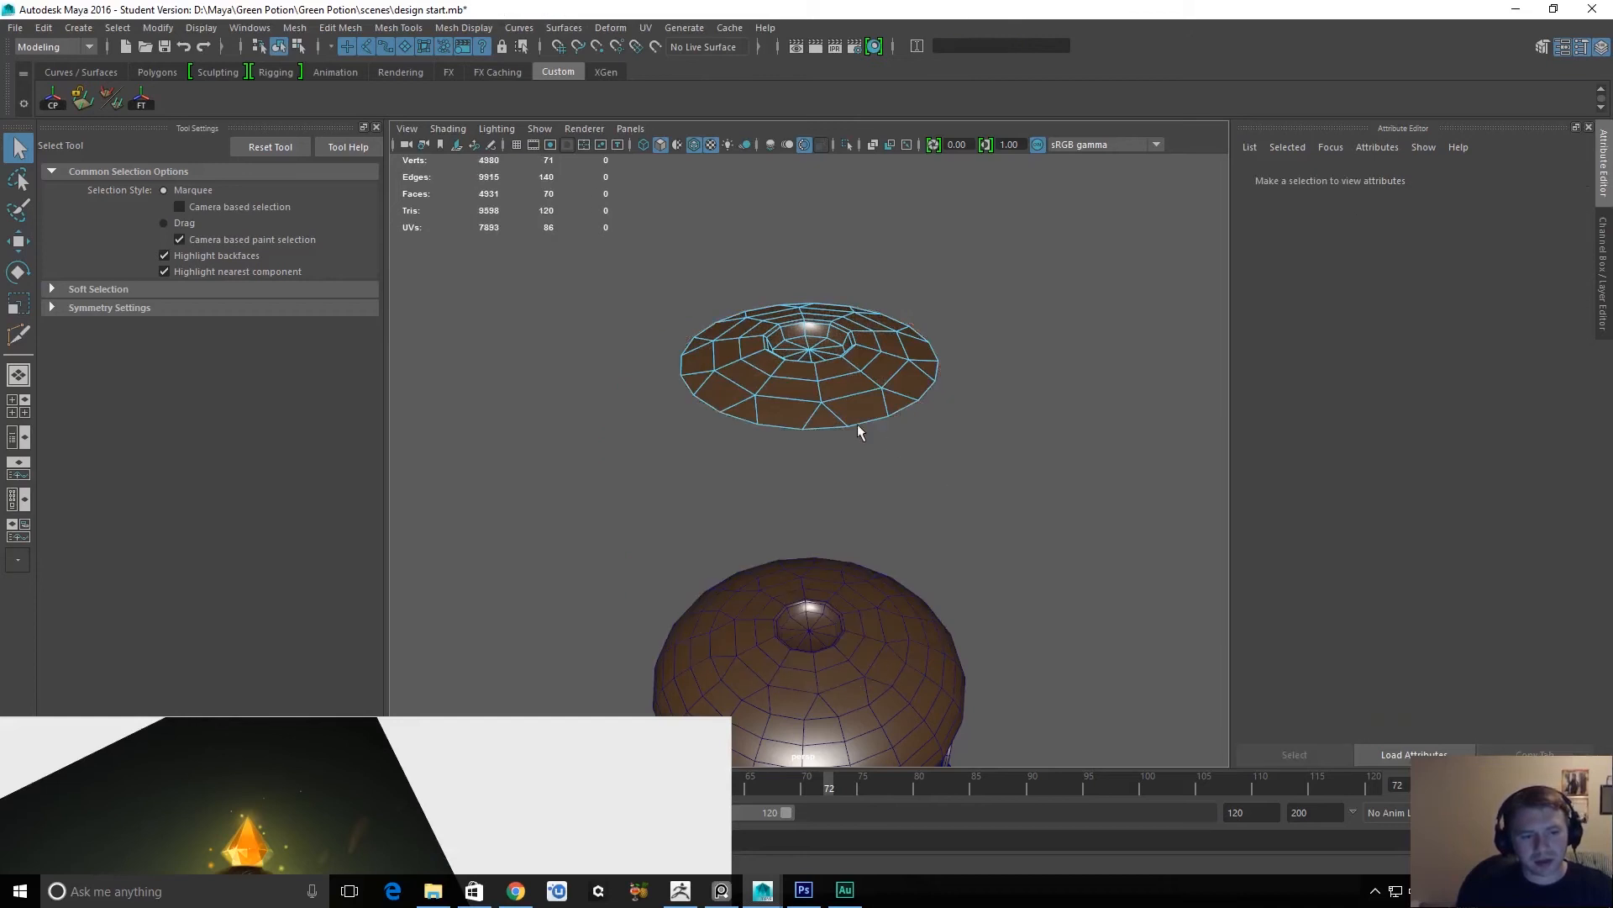
# Delete the two outer rings of faces from the copied cap's remaining top disc.
pyautogui.keyDown('alt'); pyautogui.moveTo(840, 396); pyautogui.dragTo(853, 475); pyautogui.keyUp('alt')
pyautogui.click(866, 521)
pyautogui.keyDown('shift'); pyautogui.doubleClick(883, 494); pyautogui.keyUp('shift')
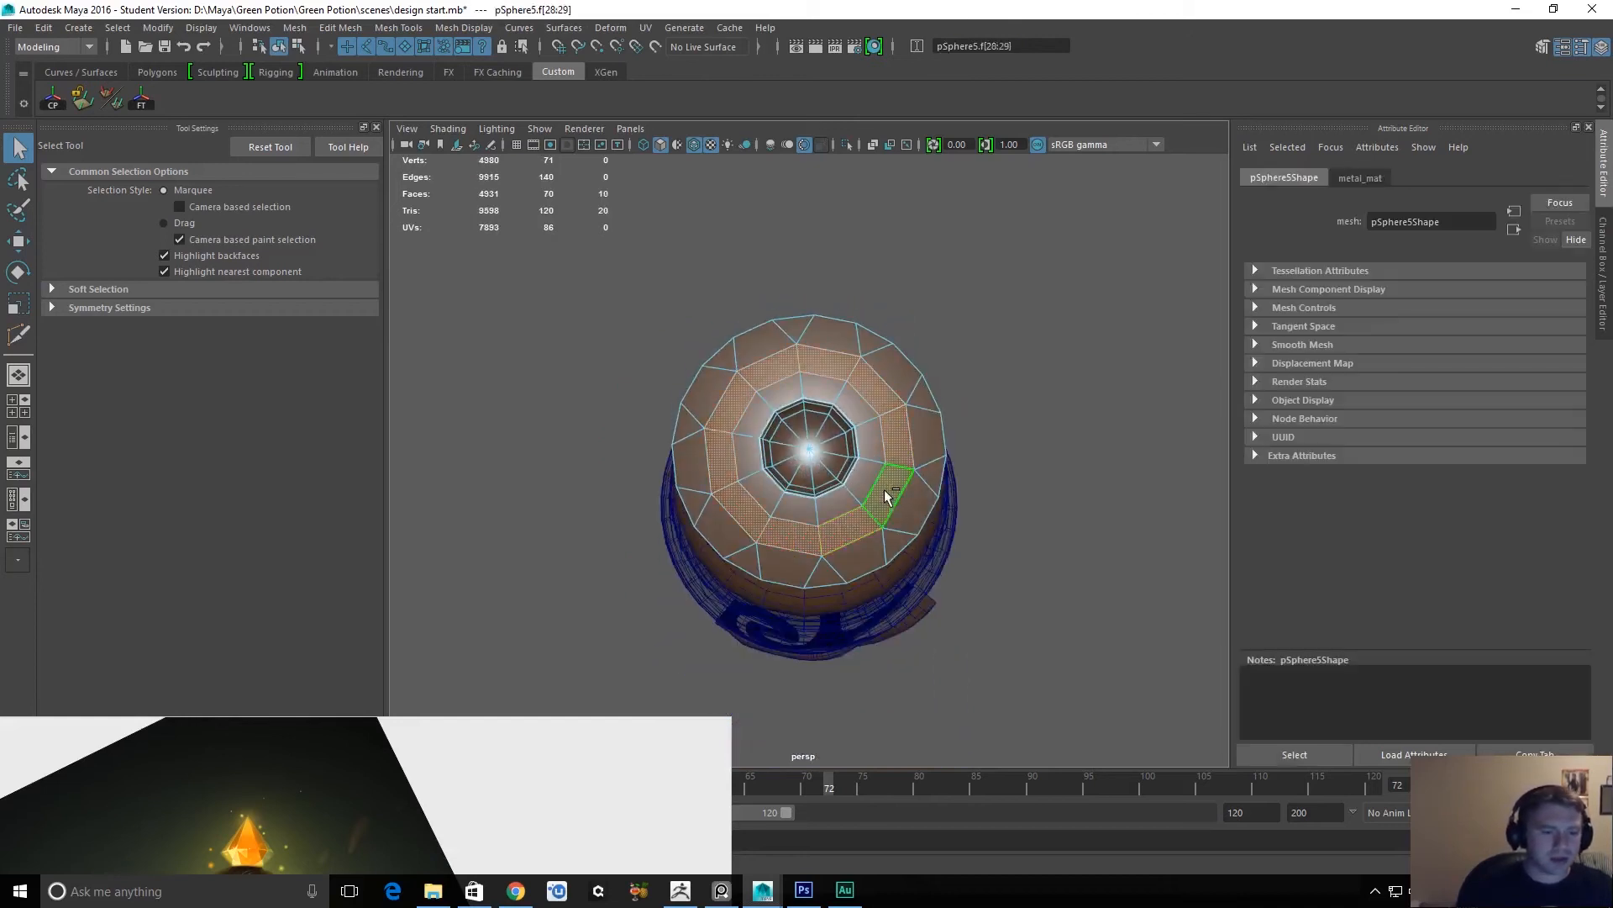
pyautogui.press('Delete')
pyautogui.click(928, 466)
pyautogui.keyDown('shift'); pyautogui.doubleClick(921, 471); pyautogui.keyUp('shift')
pyautogui.press('Delete')
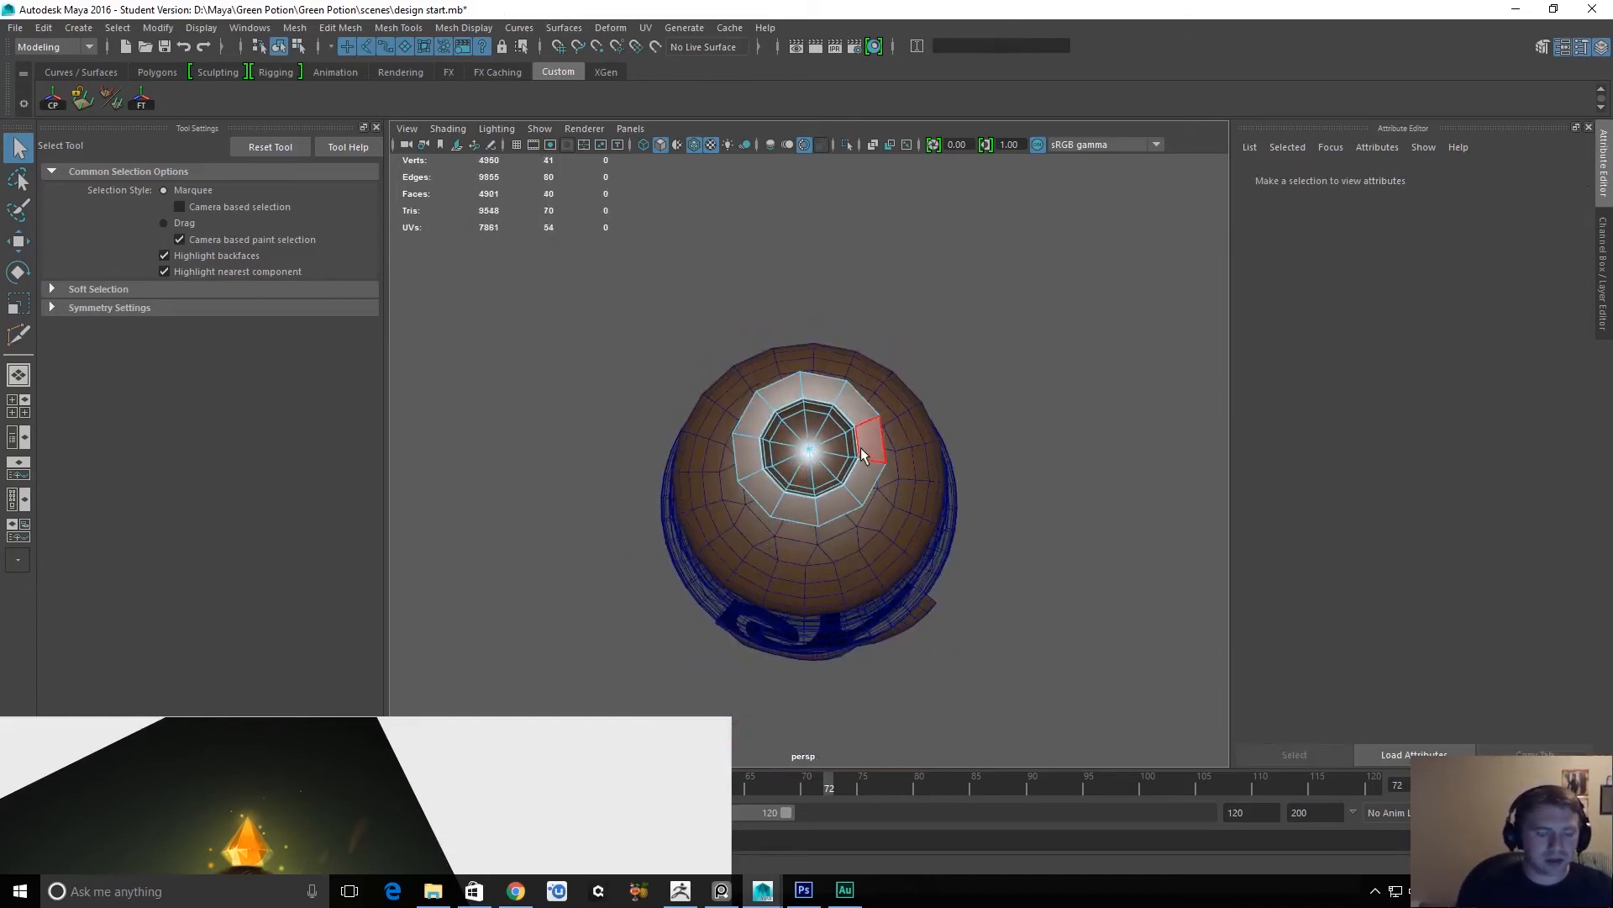
# Select all ten faces of the ring surrounding the copied opening and delete them.
pyautogui.doubleClick(841, 504)
pyautogui.keyDown('alt'); pyautogui.moveTo(841, 504); pyautogui.dragTo(796, 551); pyautogui.keyUp('alt')
pyautogui.keyDown('alt'); pyautogui.moveTo(797, 545); pyautogui.dragTo(914, 563, button='right'); pyautogui.keyUp('alt')
pyautogui.click(896, 553)
pyautogui.keyDown('shift'); pyautogui.doubleClick(929, 515); pyautogui.keyUp('shift')
pyautogui.click(934, 512)
pyautogui.keyDown('shift'); pyautogui.doubleClick(951, 425); pyautogui.keyUp('shift')
pyautogui.click(940, 423)
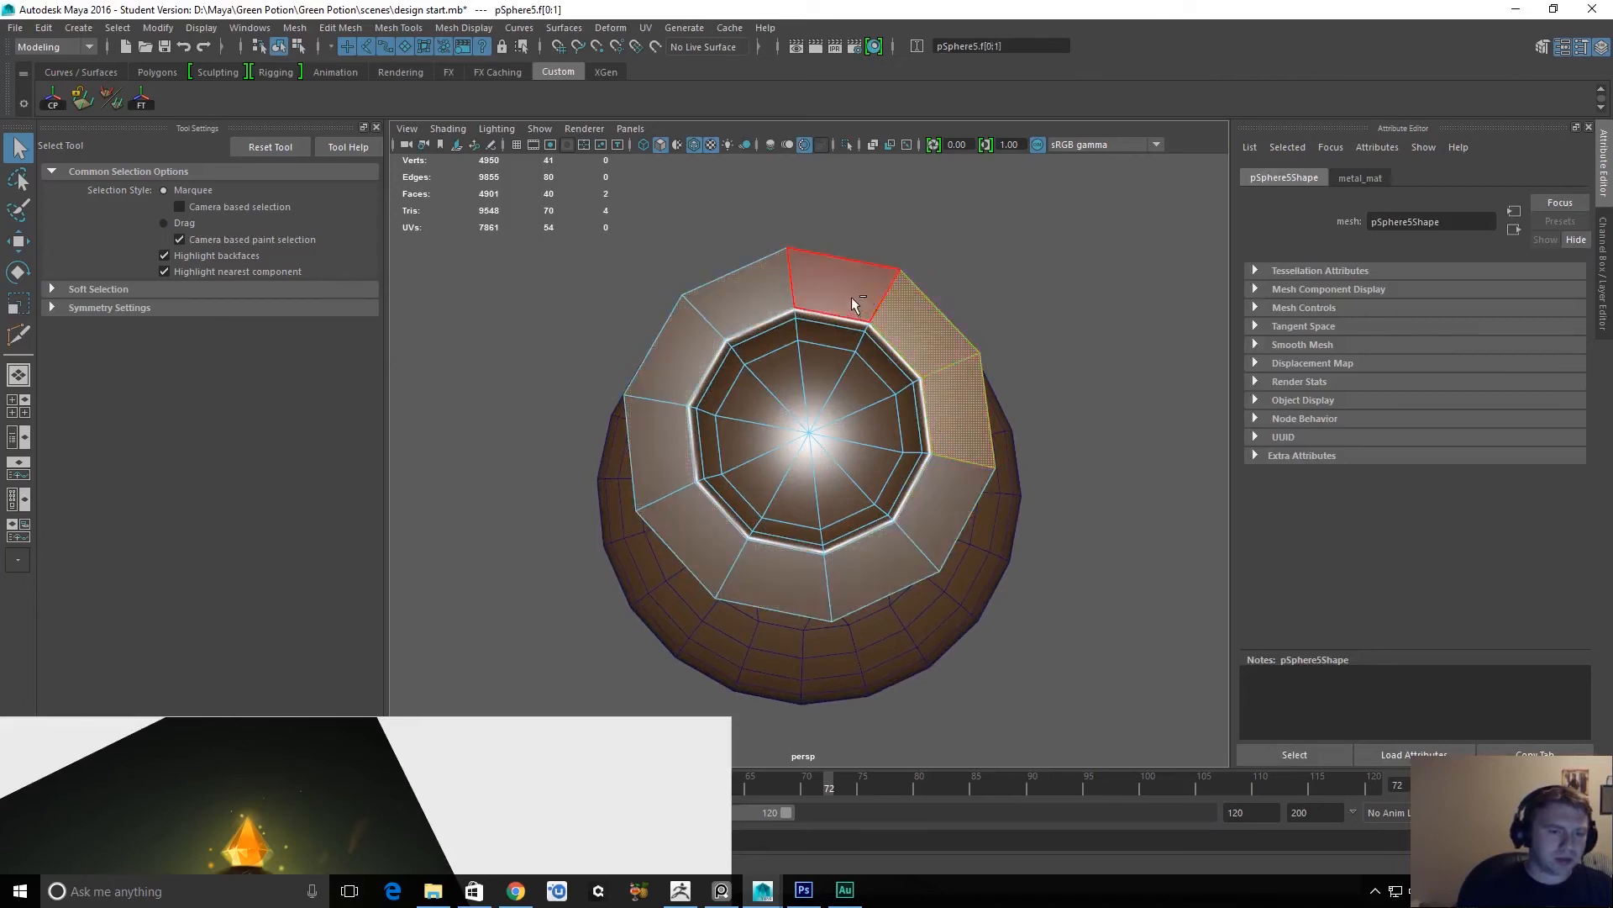
pyautogui.keyDown('shift'); pyautogui.click(729, 315); pyautogui.keyUp('shift')
pyautogui.keyDown('shift'); pyautogui.click(771, 555); pyautogui.keyUp('shift')
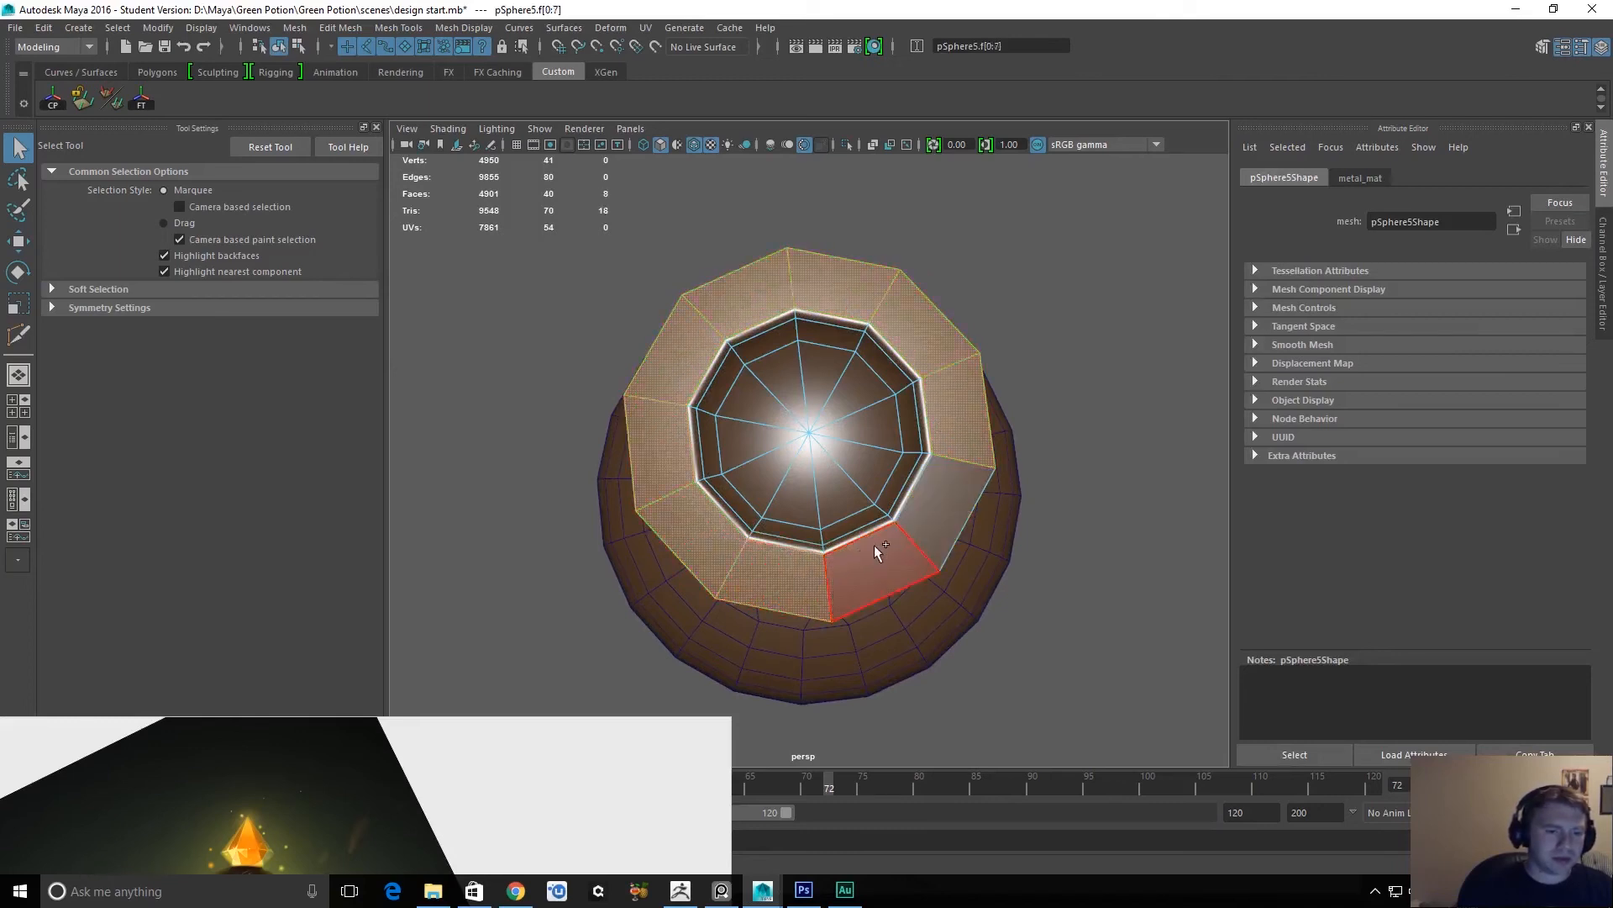
pyautogui.keyDown('shift'); pyautogui.click(873, 573); pyautogui.keyUp('shift')
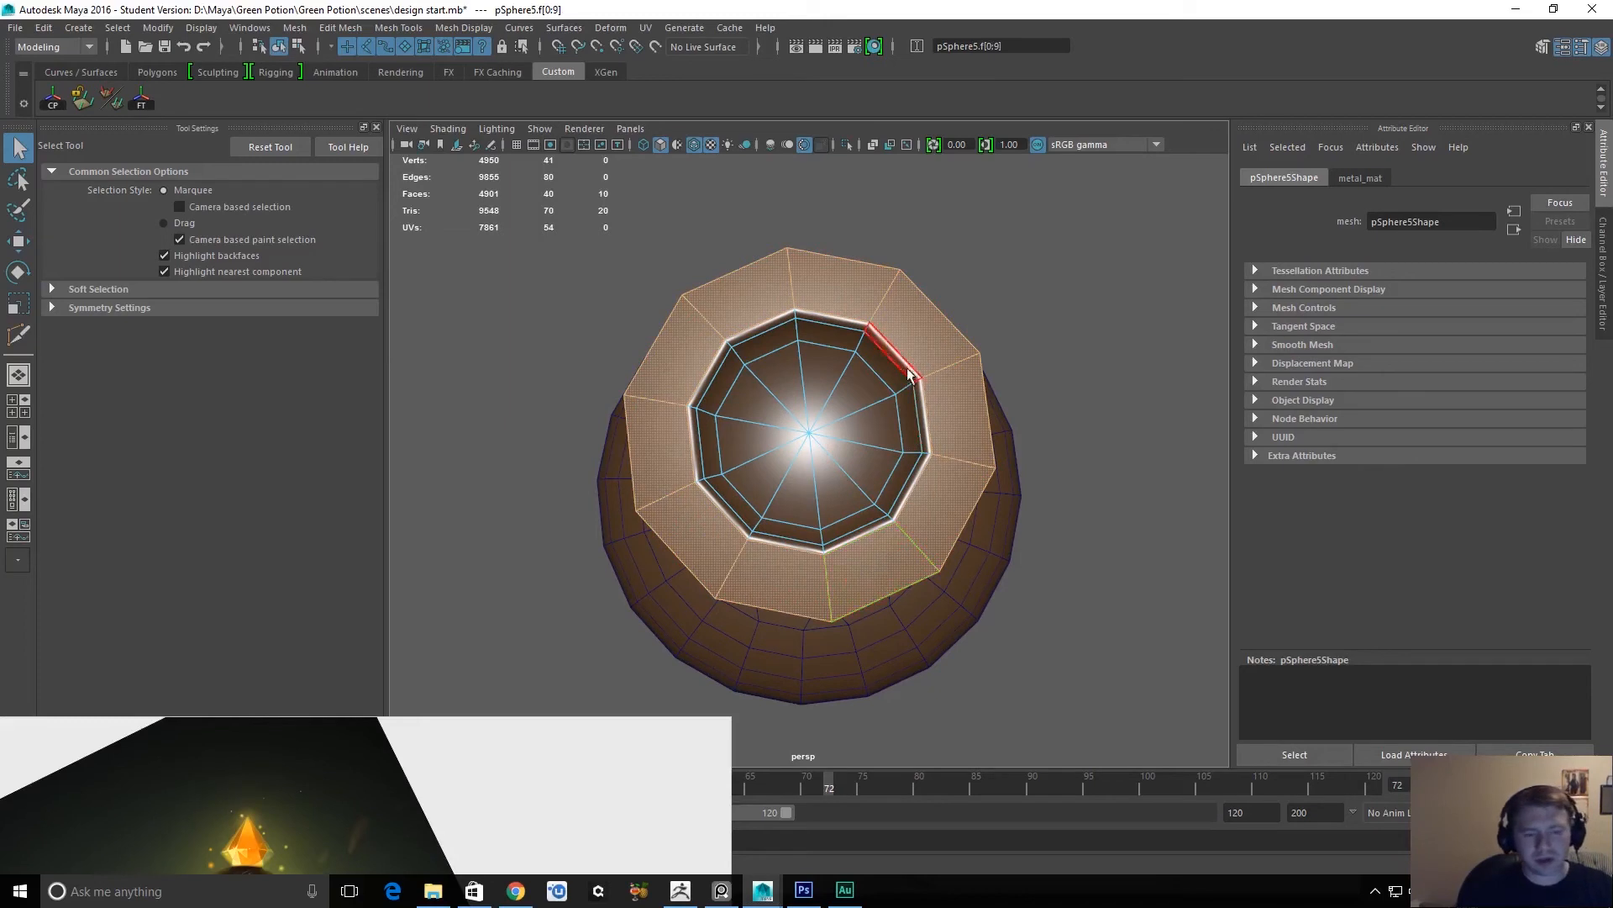
pyautogui.press('Delete')
# Delete all the triangular faces that close the bottom of the copied opening.
pyautogui.click(788, 363)
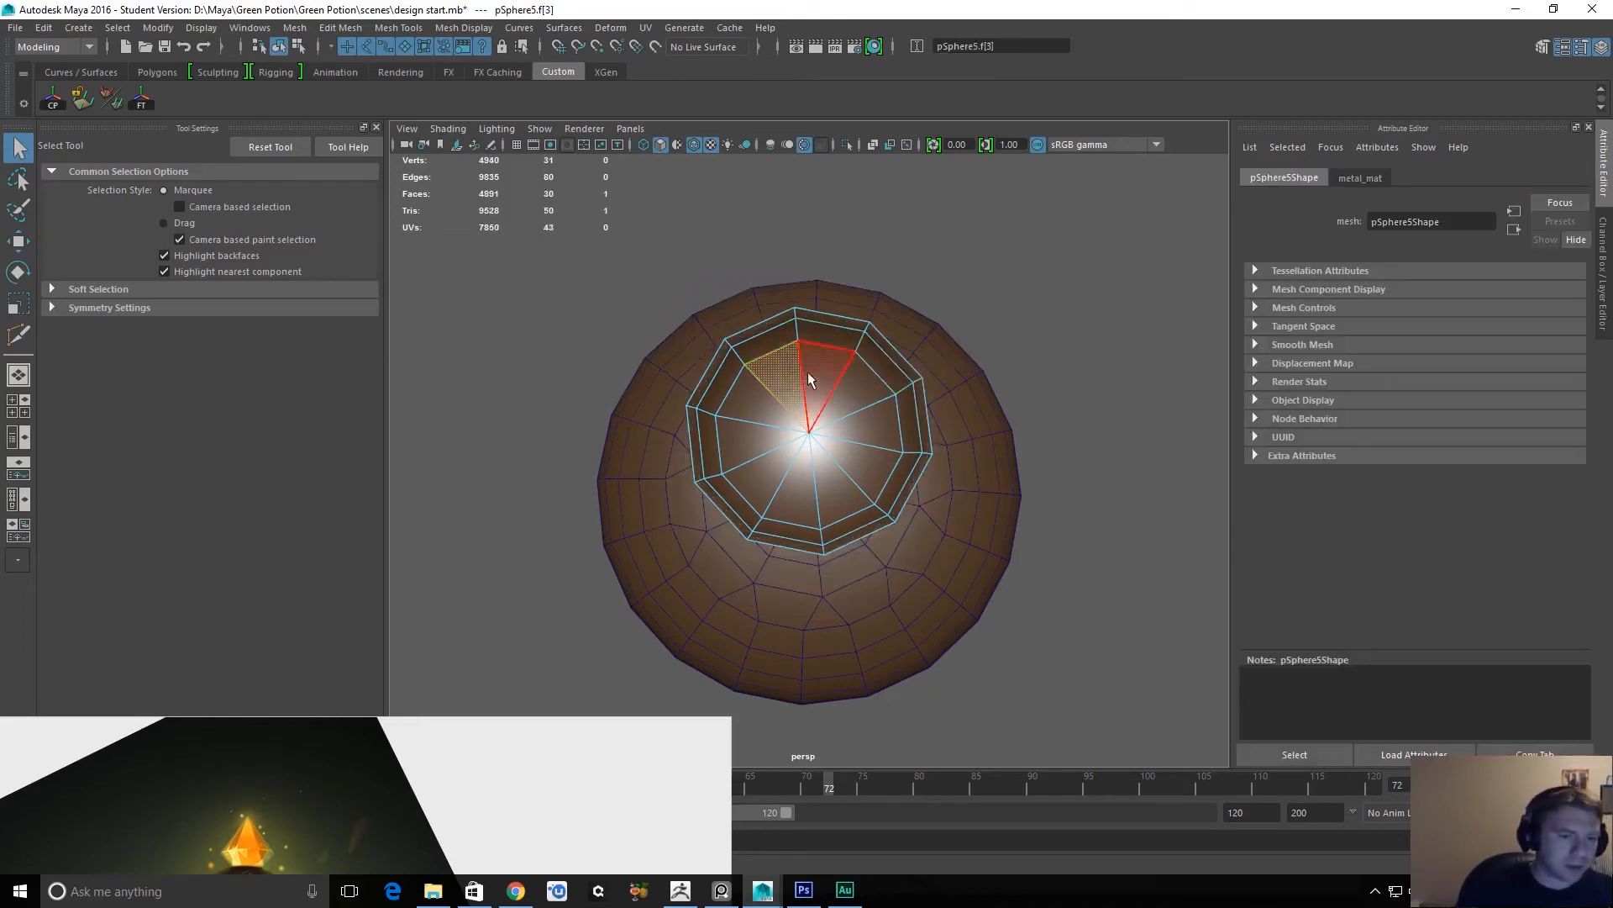
pyautogui.press('Delete')
pyautogui.click(819, 375)
pyautogui.keyDown('shift'); pyautogui.click(847, 389); pyautogui.keyUp('shift')
pyautogui.press('Delete')
pyautogui.click(867, 427)
pyautogui.press('Delete')
pyautogui.click(847, 462)
pyautogui.press('Delete')
pyautogui.click(828, 485)
pyautogui.press('Delete')
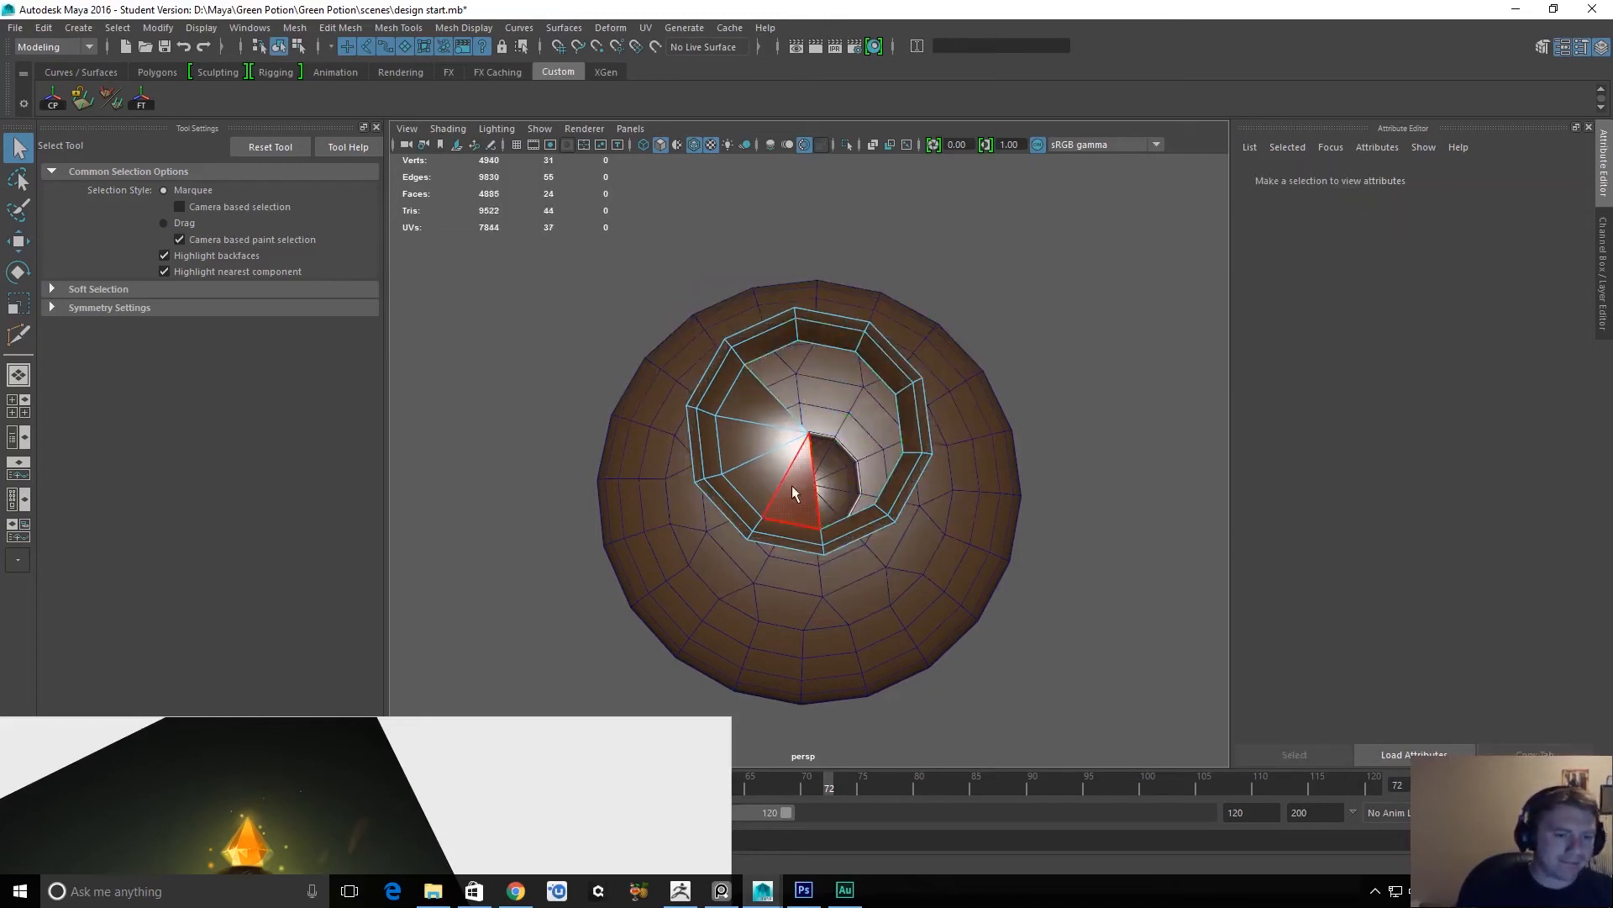
pyautogui.click(791, 485)
pyautogui.press('Delete')
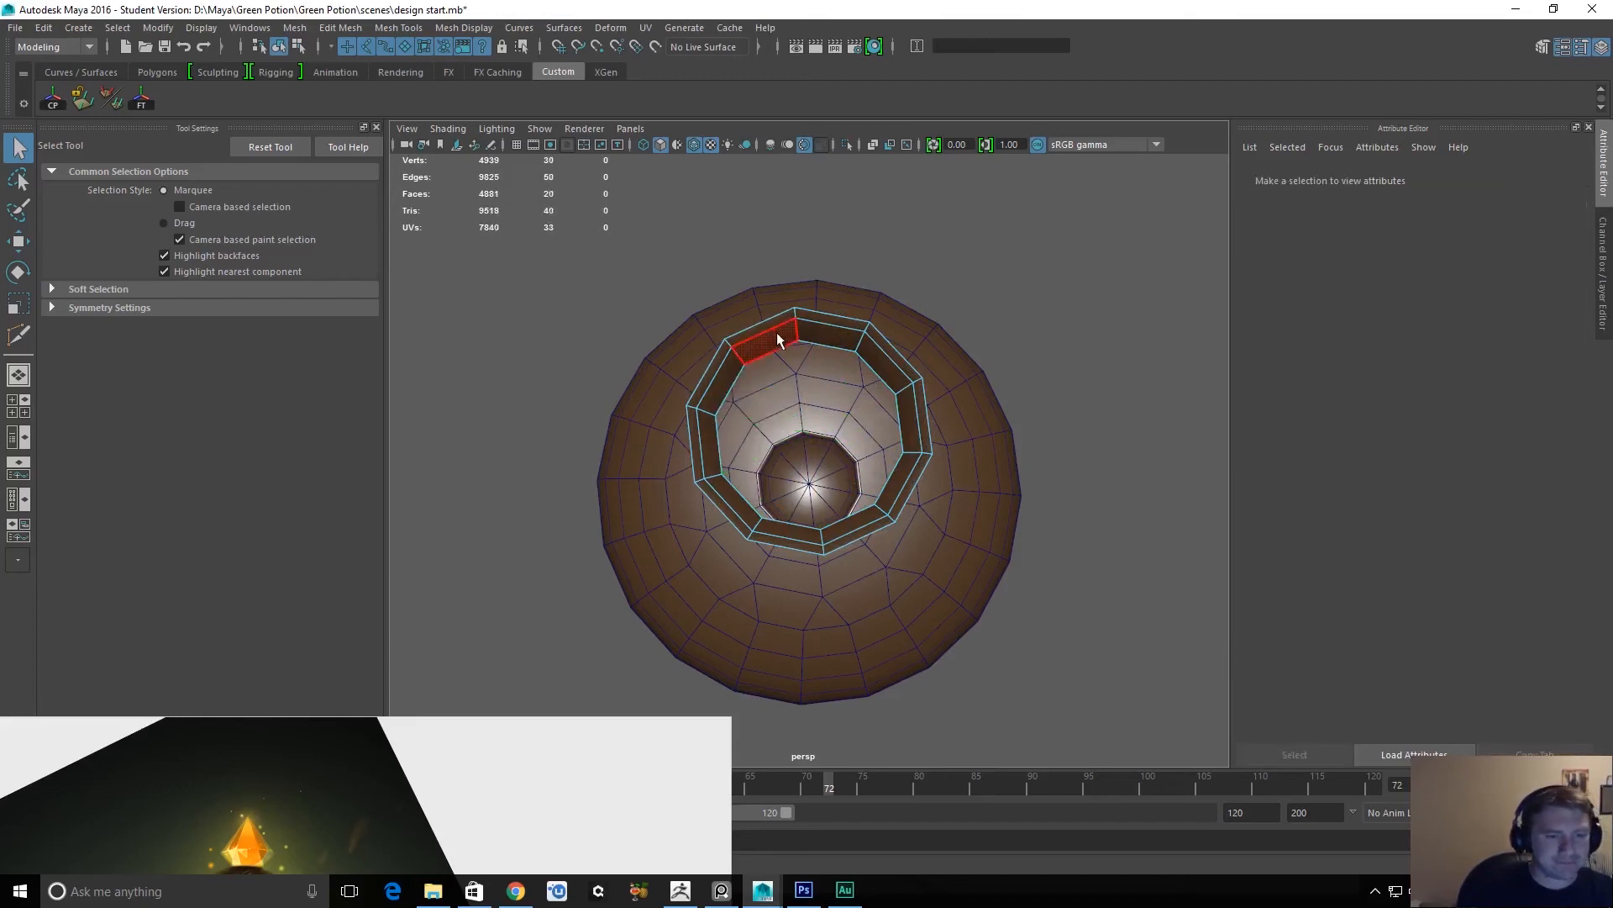
# Delete the narrow face loop along the copied opening's upper rim, keeping only the inner wall band.
pyautogui.click(753, 339)
pyautogui.doubleClick(811, 319)
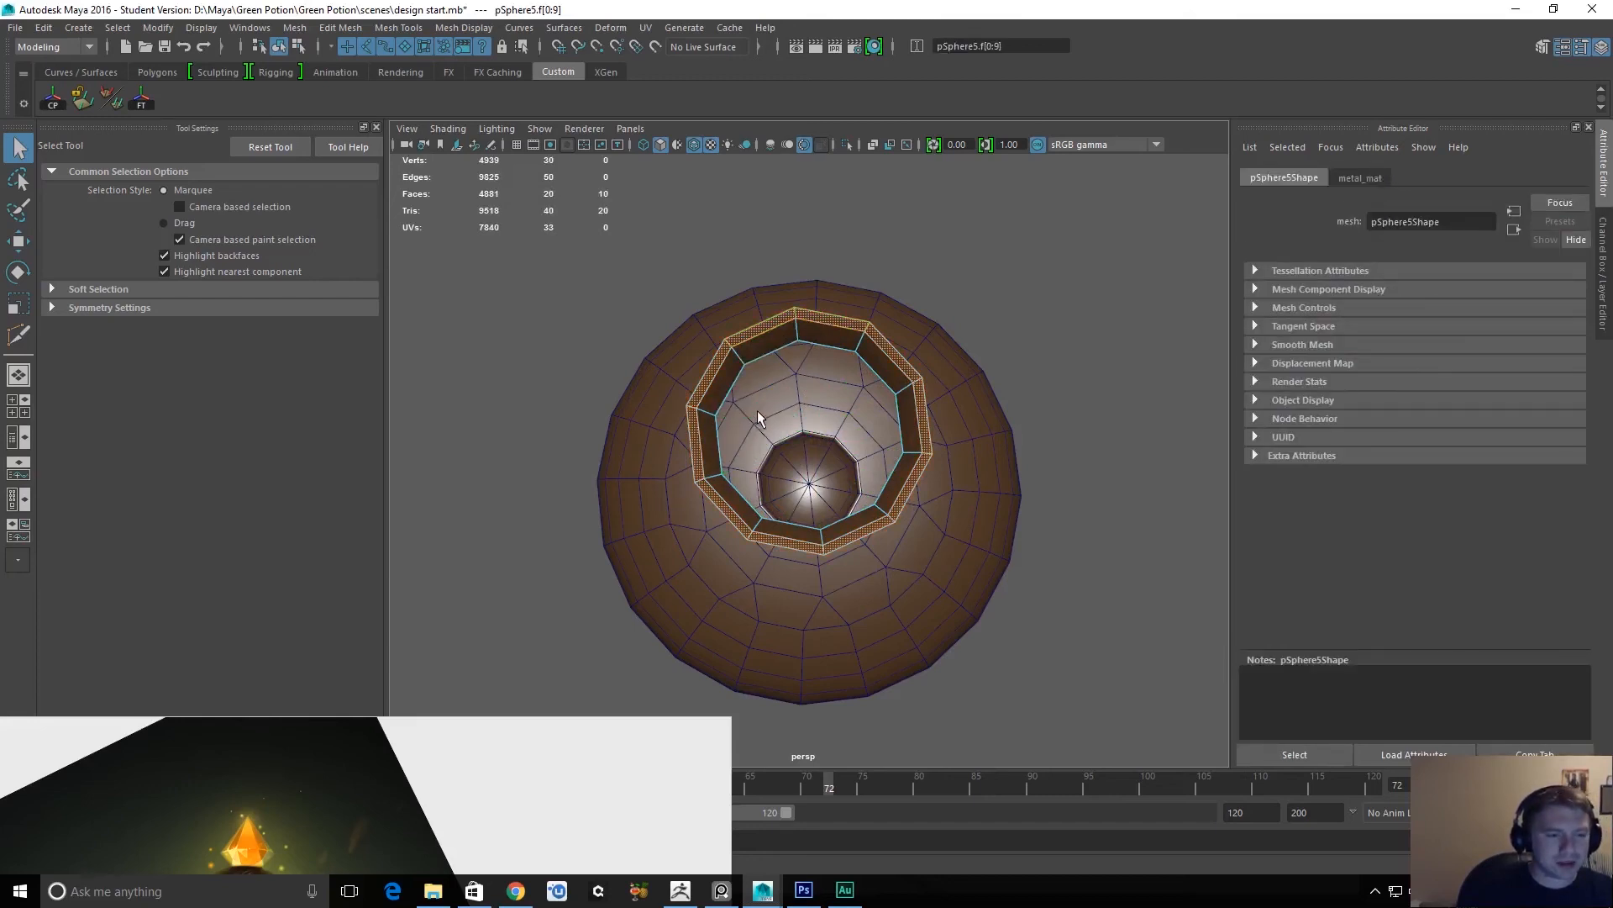
pyautogui.press('Delete')
pyautogui.keyDown('alt'); pyautogui.moveTo(778, 370); pyautogui.dragTo(835, 460); pyautogui.keyUp('alt')
pyautogui.doubleClick(814, 324)
pyautogui.keyDown('shift'); pyautogui.moveTo(817, 323); pyautogui.dragTo(1031, 291, button='right'); pyautogui.keyUp('shift')
pyautogui.press('f')
pyautogui.keyDown('alt'); pyautogui.moveTo(1065, 446); pyautogui.dragTo(849, 444); pyautogui.keyUp('alt')
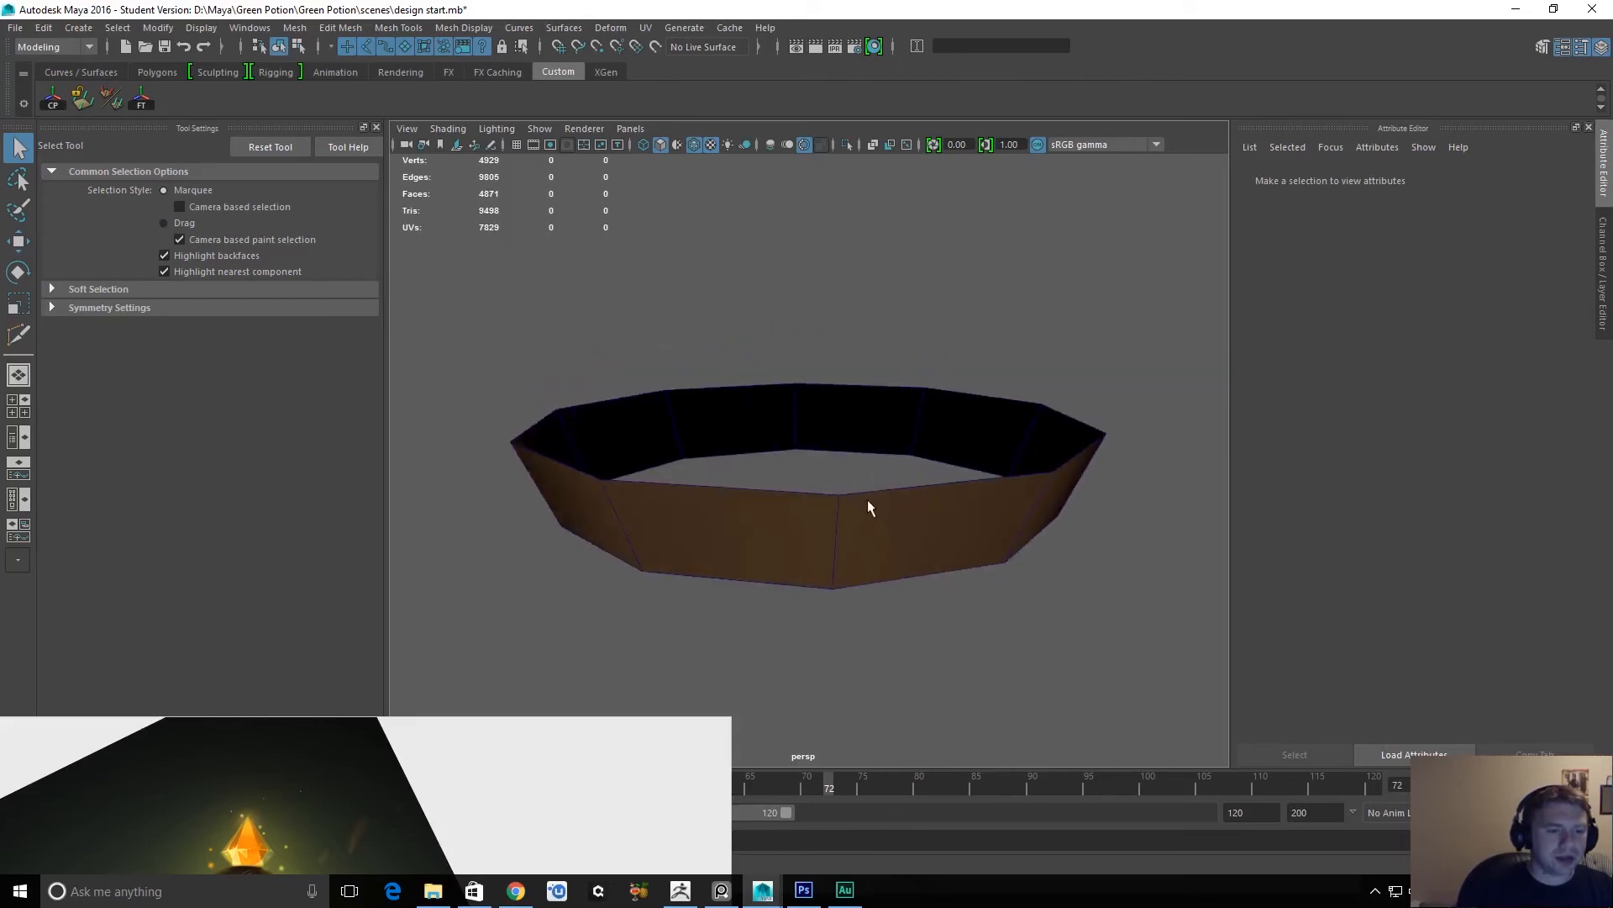
# Move the copied inner wall band straight down into the cap's opening.
pyautogui.click(840, 529)
pyautogui.keyDown('alt'); pyautogui.moveTo(821, 497); pyautogui.dragTo(784, 466, button='right'); pyautogui.keyUp('alt')
pyautogui.doubleClick(789, 479)
pyautogui.keyDown('alt'); pyautogui.moveTo(817, 533); pyautogui.dragTo(818, 325, button='middle'); pyautogui.keyUp('alt')
pyautogui.moveTo(822, 274); pyautogui.dragTo(854, 320, button='right')
pyautogui.press('w')
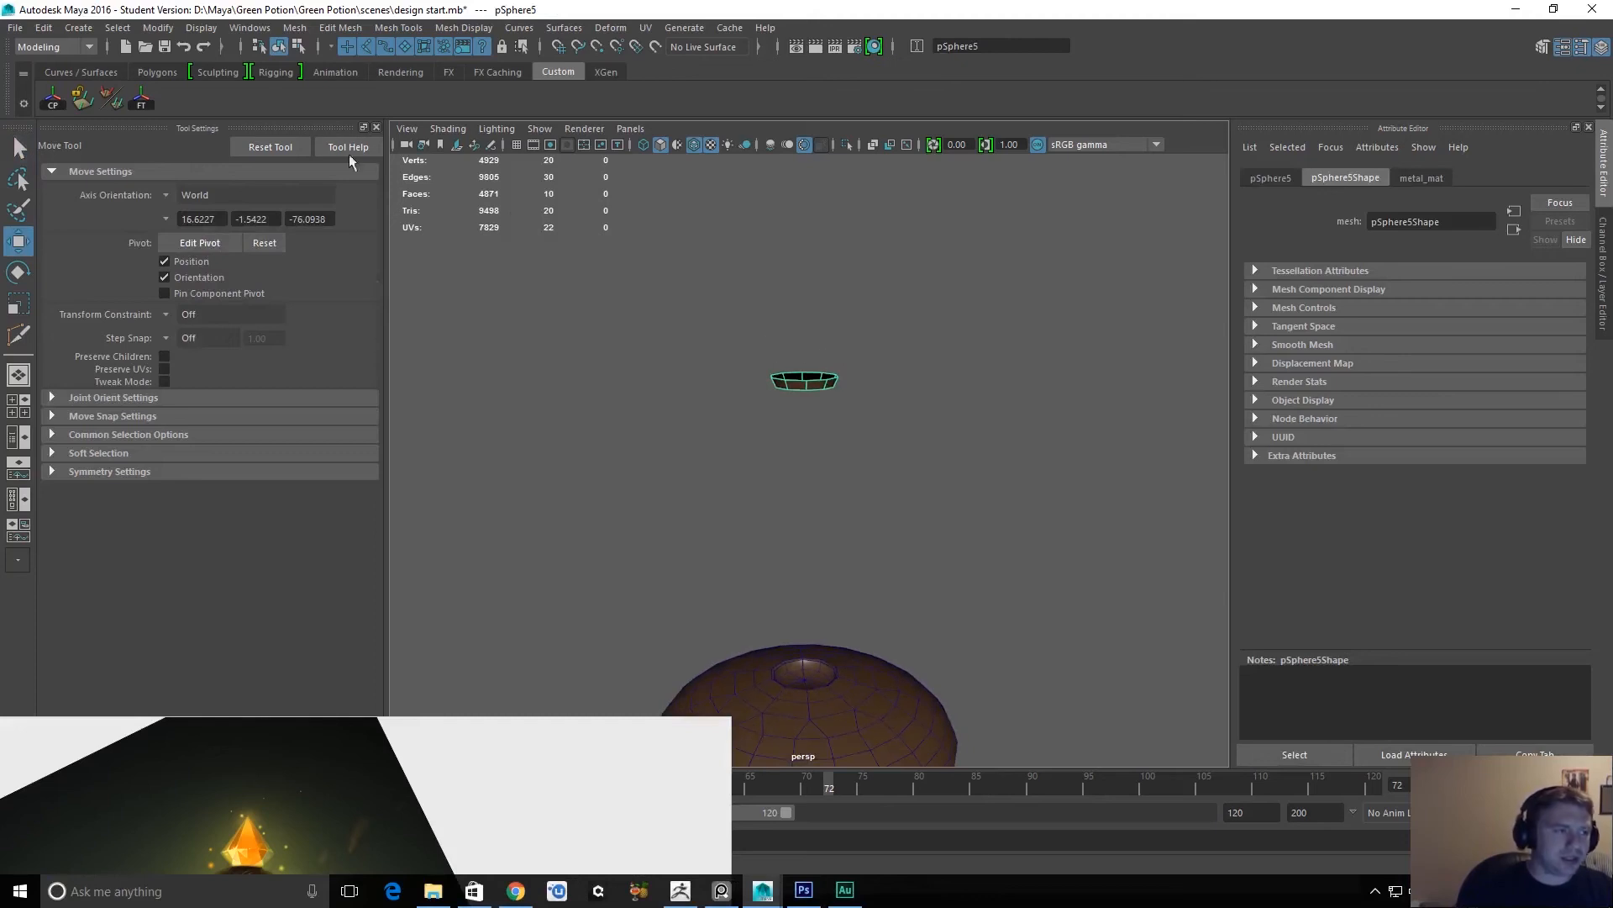
pyautogui.moveTo(805, 225); pyautogui.dragTo(809, 532)
pyautogui.press('f')
pyautogui.keyDown('alt'); pyautogui.moveTo(813, 375); pyautogui.dragTo(843, 395); pyautogui.keyUp('alt')
pyautogui.moveTo(809, 316); pyautogui.dragTo(810, 373)
# Scale the band up slightly on all axes and raise it a little in the cap's opening.
pyautogui.press('r')
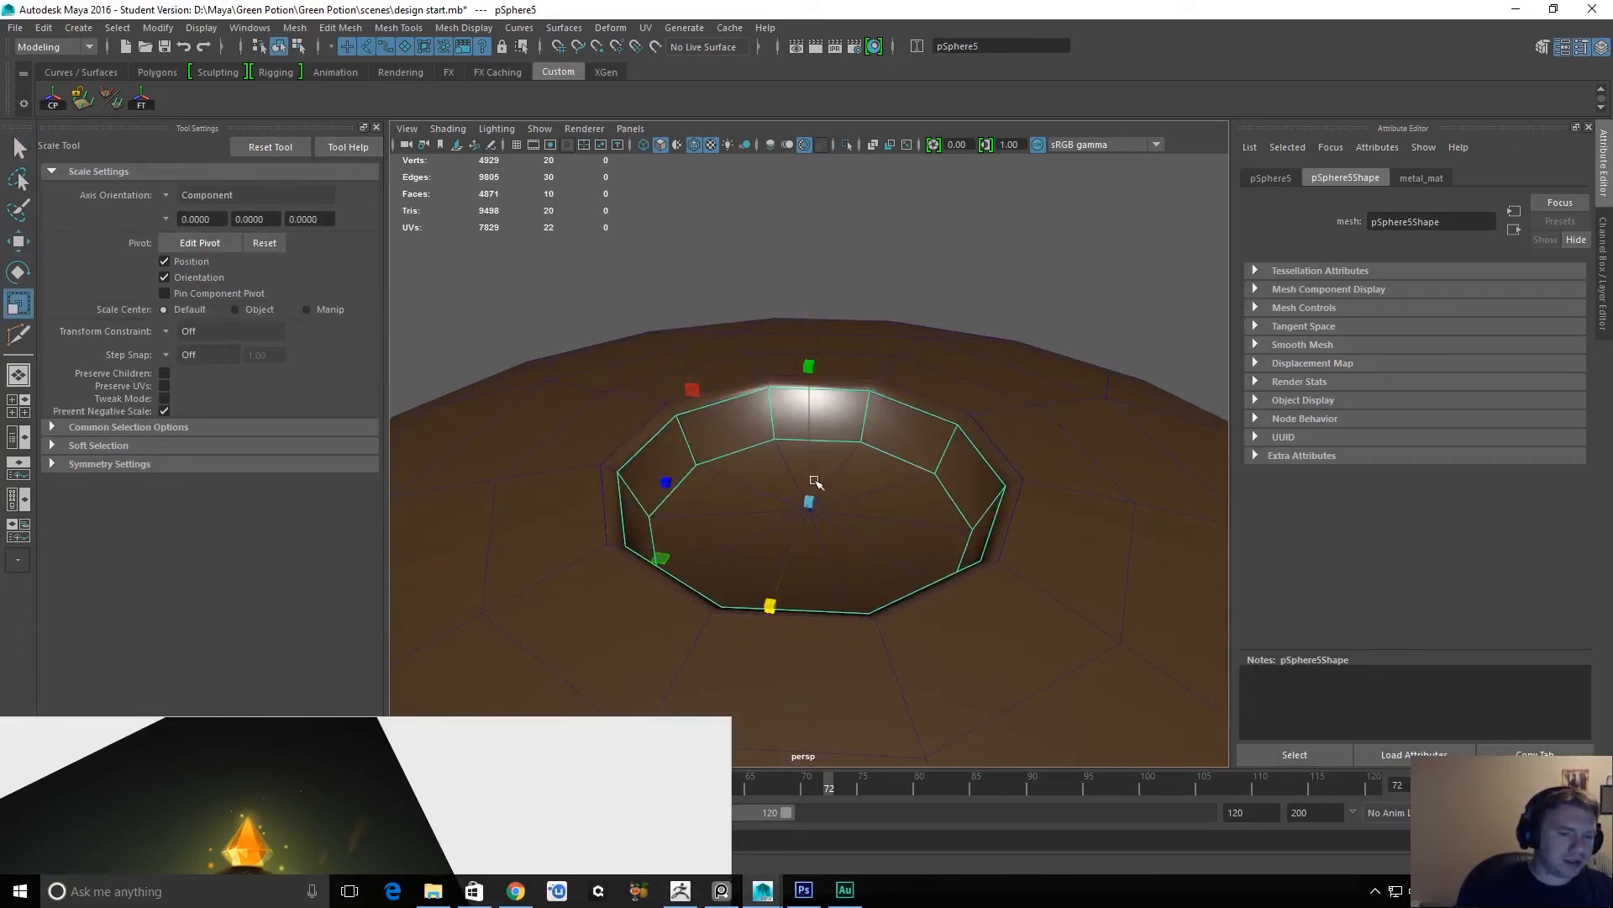
pyautogui.moveTo(809, 502); pyautogui.dragTo(861, 511)
pyautogui.press('q')
pyautogui.press('w')
pyautogui.moveTo(811, 370); pyautogui.dragTo(811, 321)
# Select the border edge loop around the band's bottom and fill the hole with a single face.
pyautogui.press('q')
pyautogui.doubleClick(849, 322)
pyautogui.moveTo(850, 346); pyautogui.dragTo(858, 553, button='right')
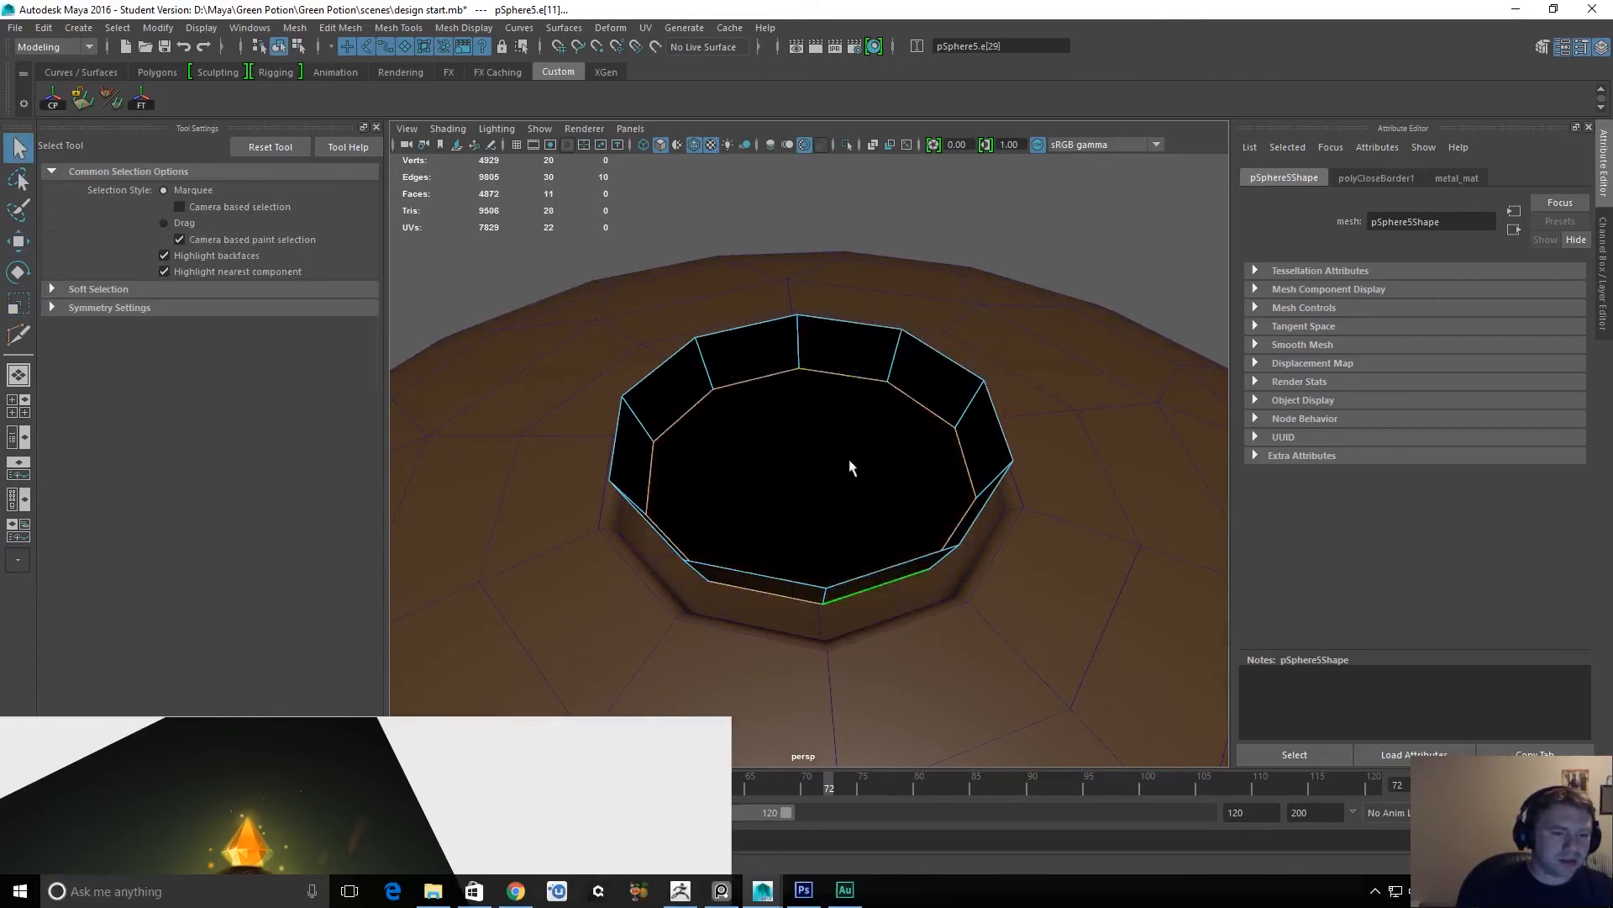
pyautogui.moveTo(814, 435); pyautogui.dragTo(844, 426, button='right')
# Lift the closed band up clear of the cap to expose its bottom face.
pyautogui.click(814, 463)
pyautogui.press('w')
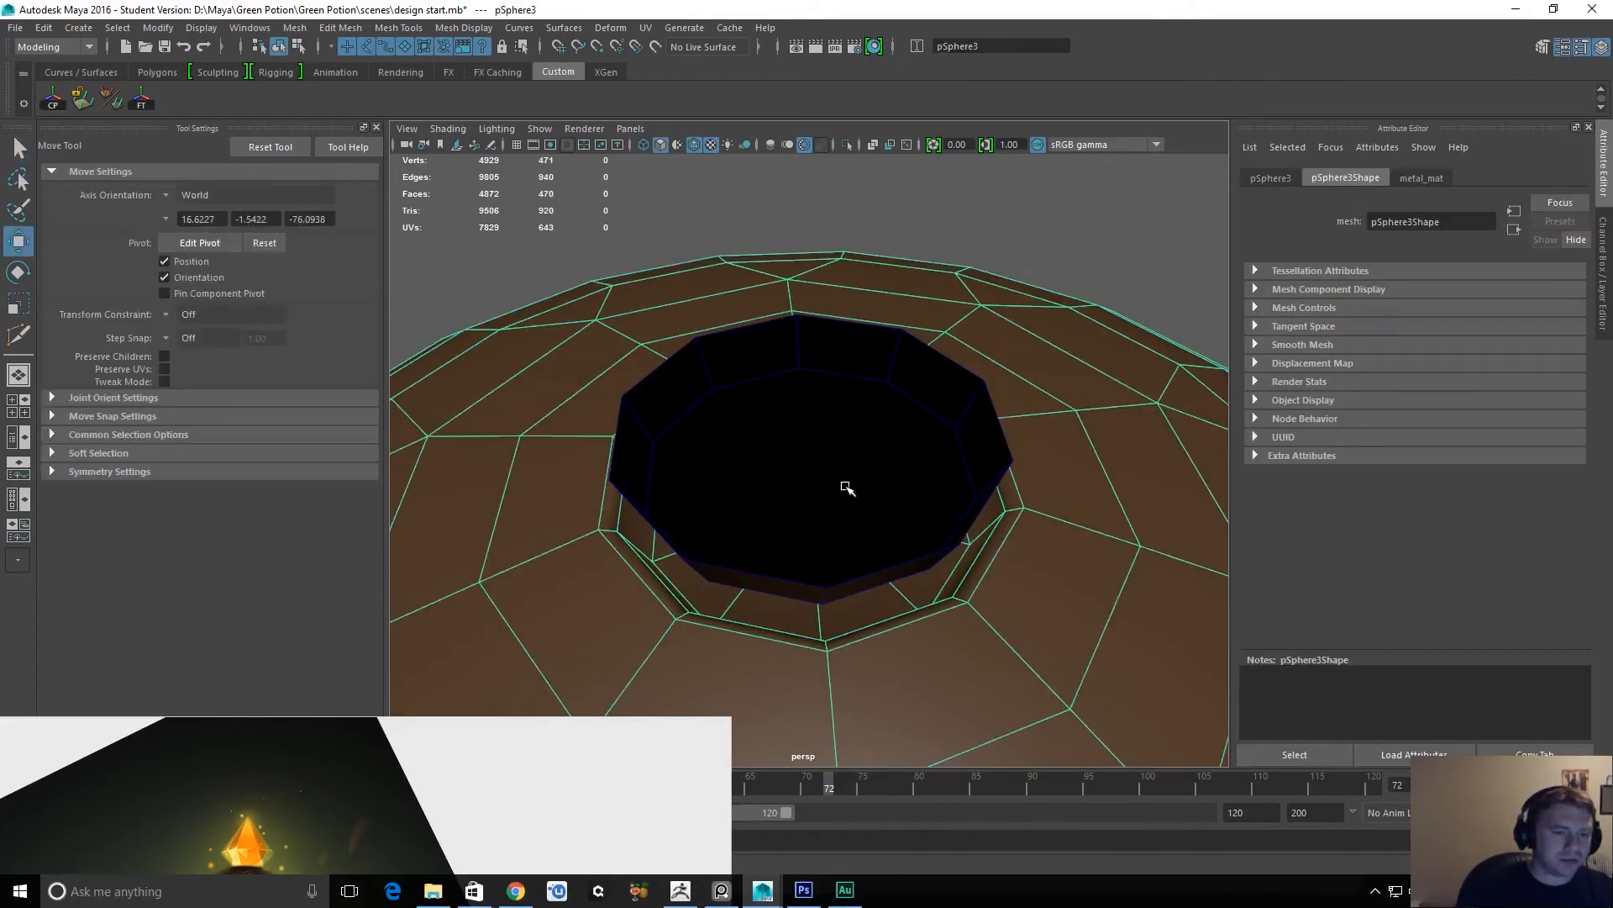
pyautogui.keyDown('alt'); pyautogui.moveTo(937, 501); pyautogui.dragTo(891, 444); pyautogui.keyUp('alt')
pyautogui.press('q')
pyautogui.click(885, 446)
pyautogui.press('w')
pyautogui.click(813, 369)
pyautogui.click(813, 369)
pyautogui.click(814, 413)
pyautogui.moveTo(812, 411); pyautogui.dragTo(840, 318)
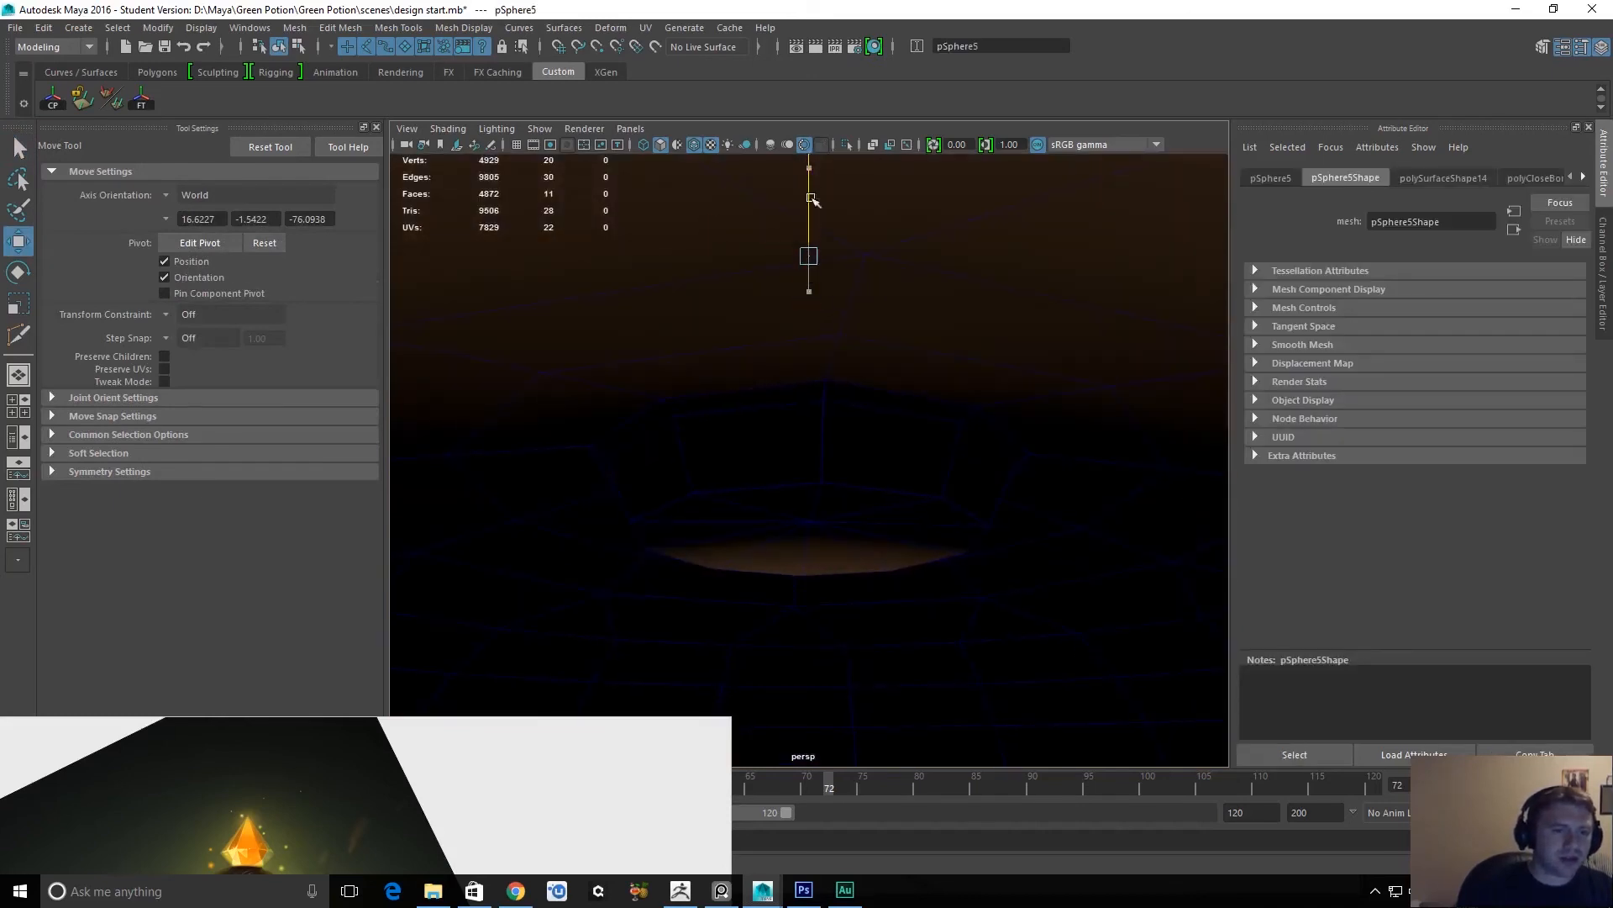
pyautogui.hotkey('ctrl', 'z')
pyautogui.keyDown('alt'); pyautogui.moveTo(779, 445); pyautogui.dragTo(844, 384); pyautogui.keyUp('alt')
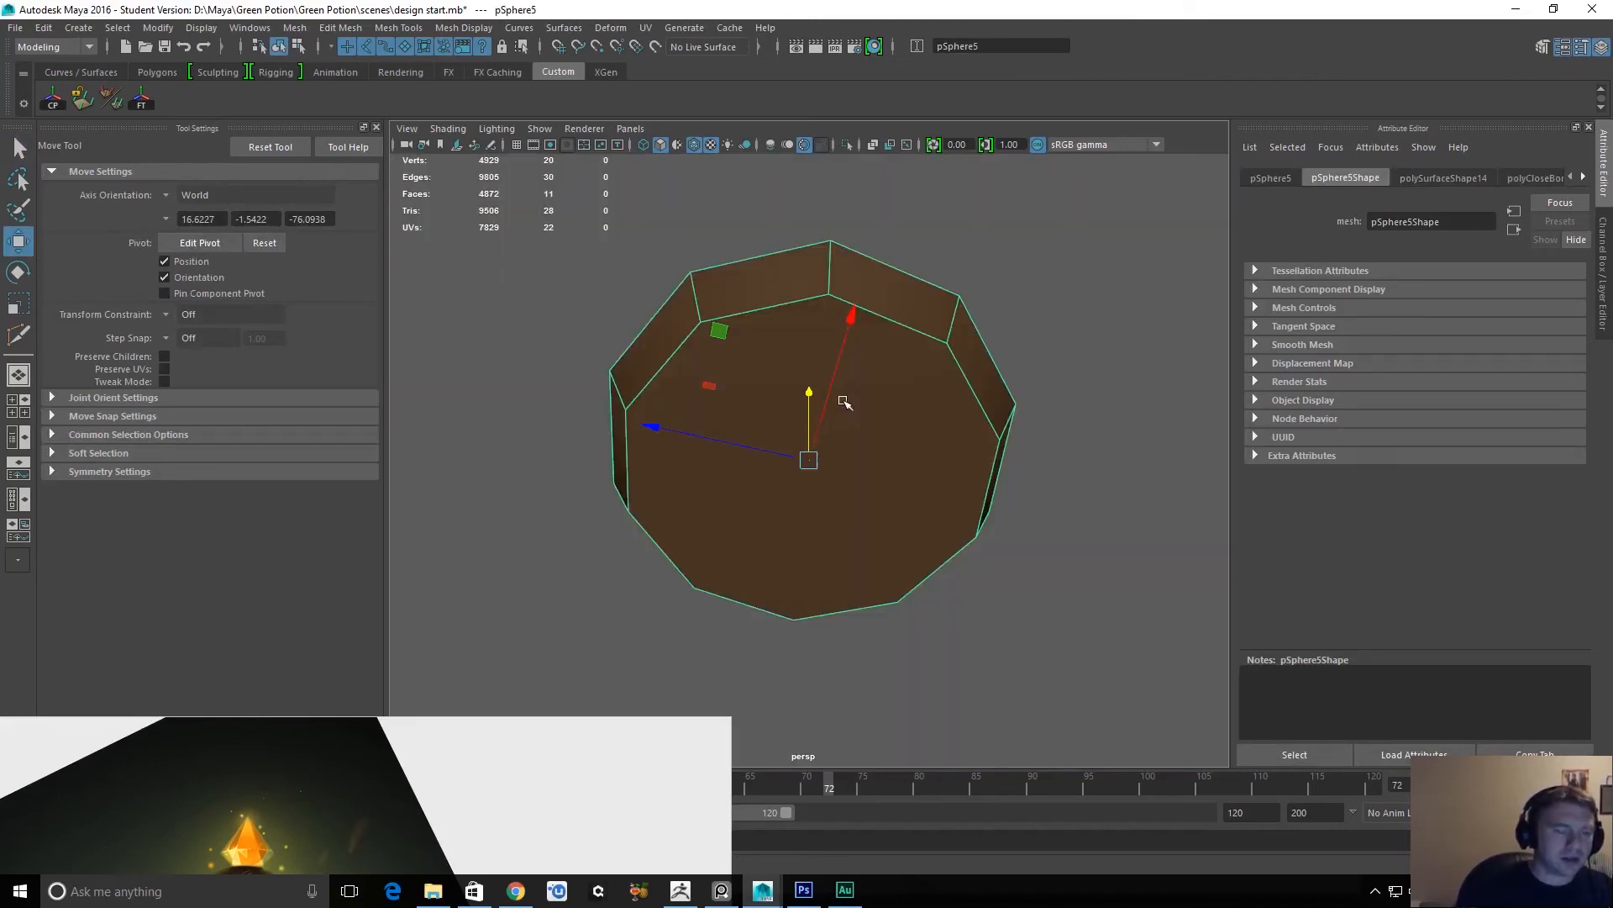
# Cut a first edge across the band's bottom face between two rim vertices with Multi-Cut.
pyautogui.press('q')
pyautogui.keyDown('shift'); pyautogui.moveTo(818, 395); pyautogui.dragTo(727, 395, button='right'); pyautogui.keyUp('shift')
pyautogui.click(699, 323)
pyautogui.press('Escape')
pyautogui.keyDown('alt'); pyautogui.moveTo(827, 439); pyautogui.dragTo(802, 394); pyautogui.keyUp('alt')
pyautogui.click(679, 320)
pyautogui.click(996, 506)
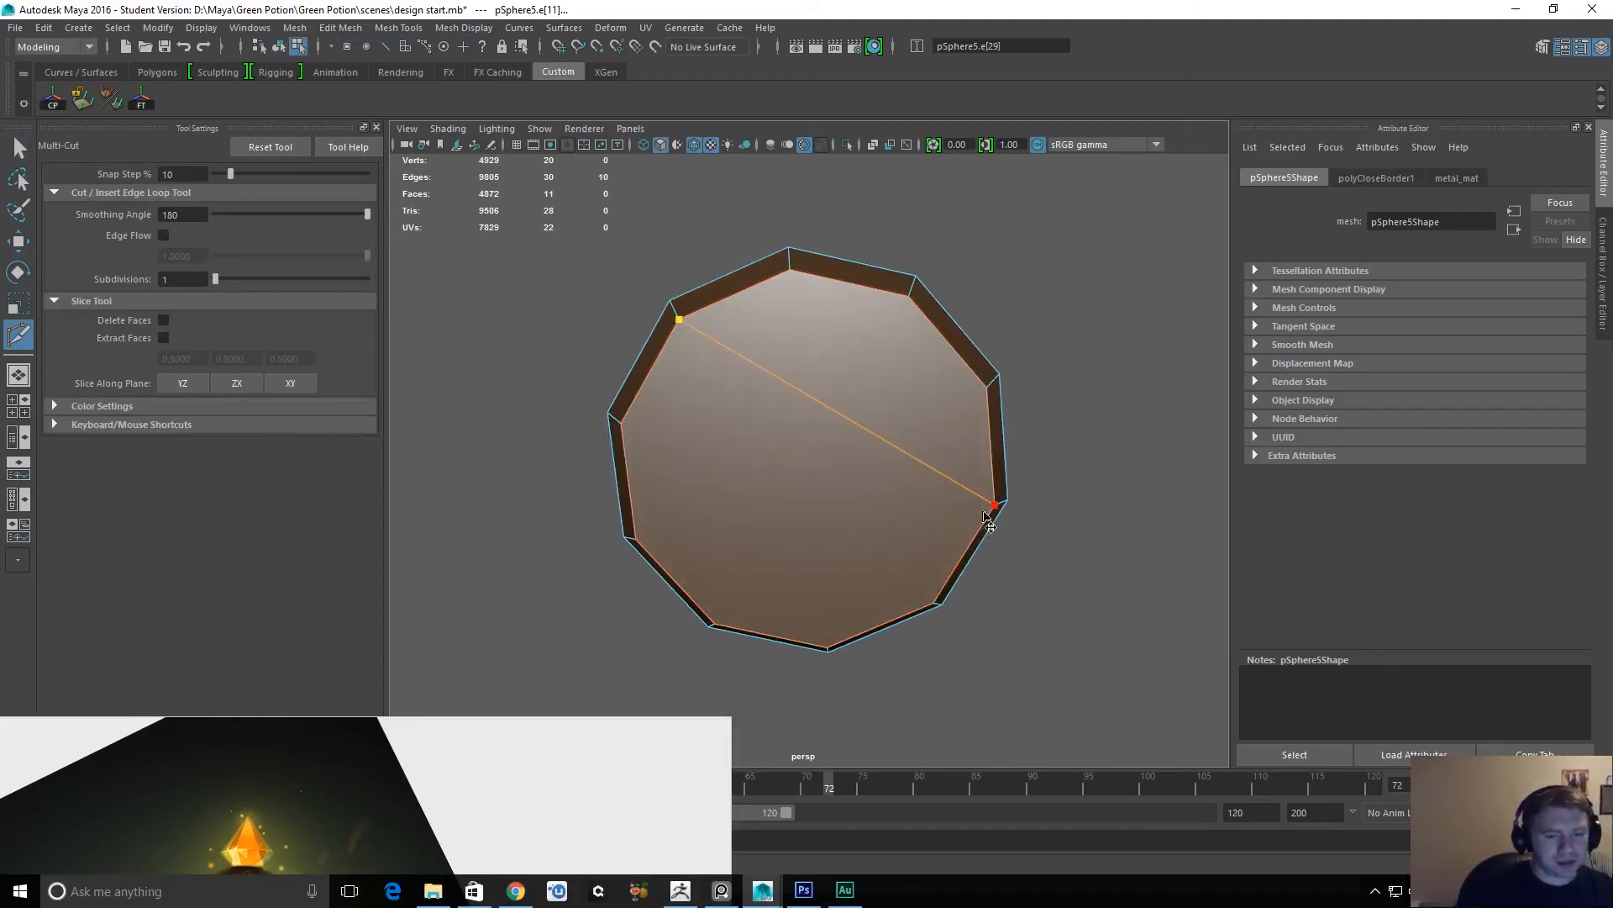
pyautogui.hotkey('ctrl', 'z')
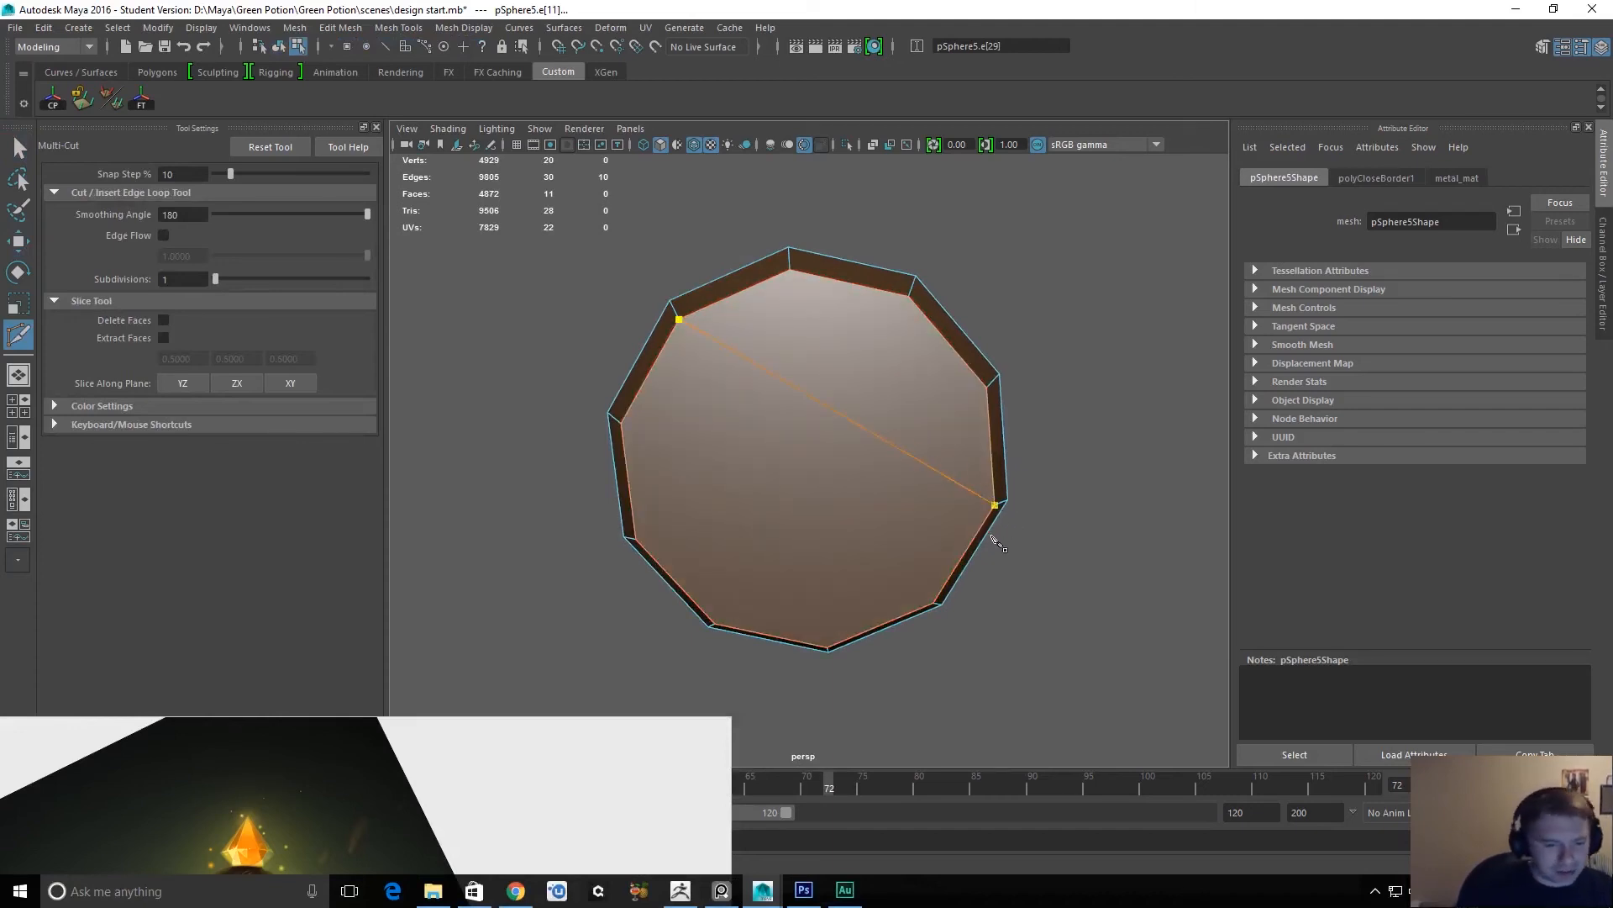
pyautogui.press('Return')
# Cut a second edge parallel to the first across the bottom face, plus one edge crossing both.
pyautogui.click(679, 320)
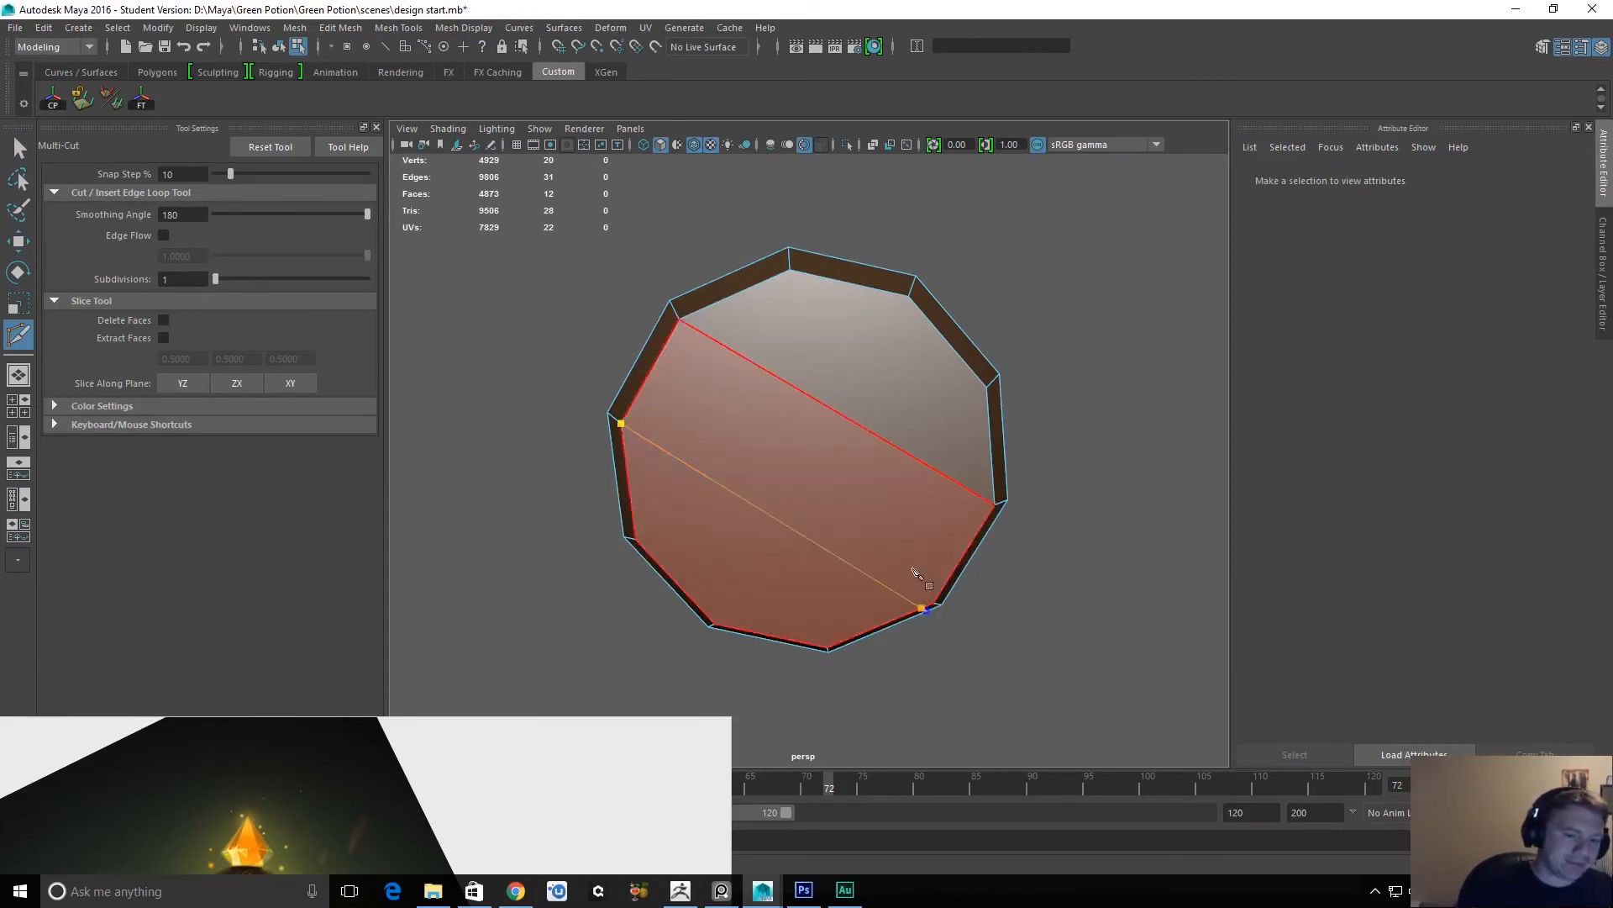
pyautogui.click(933, 603)
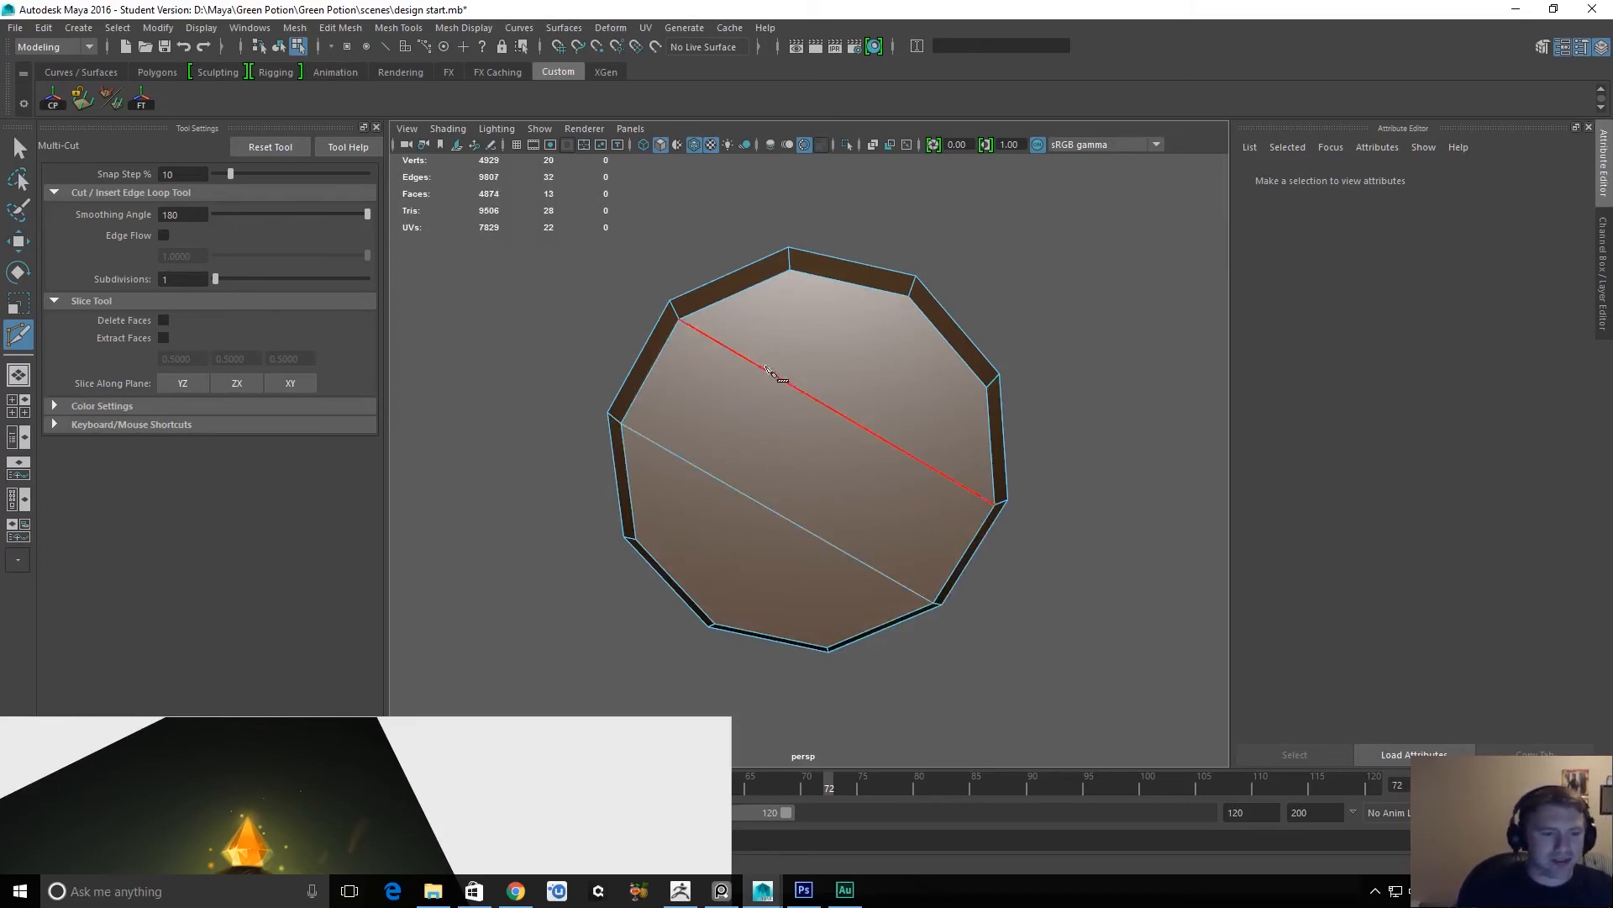
pyautogui.click(714, 624)
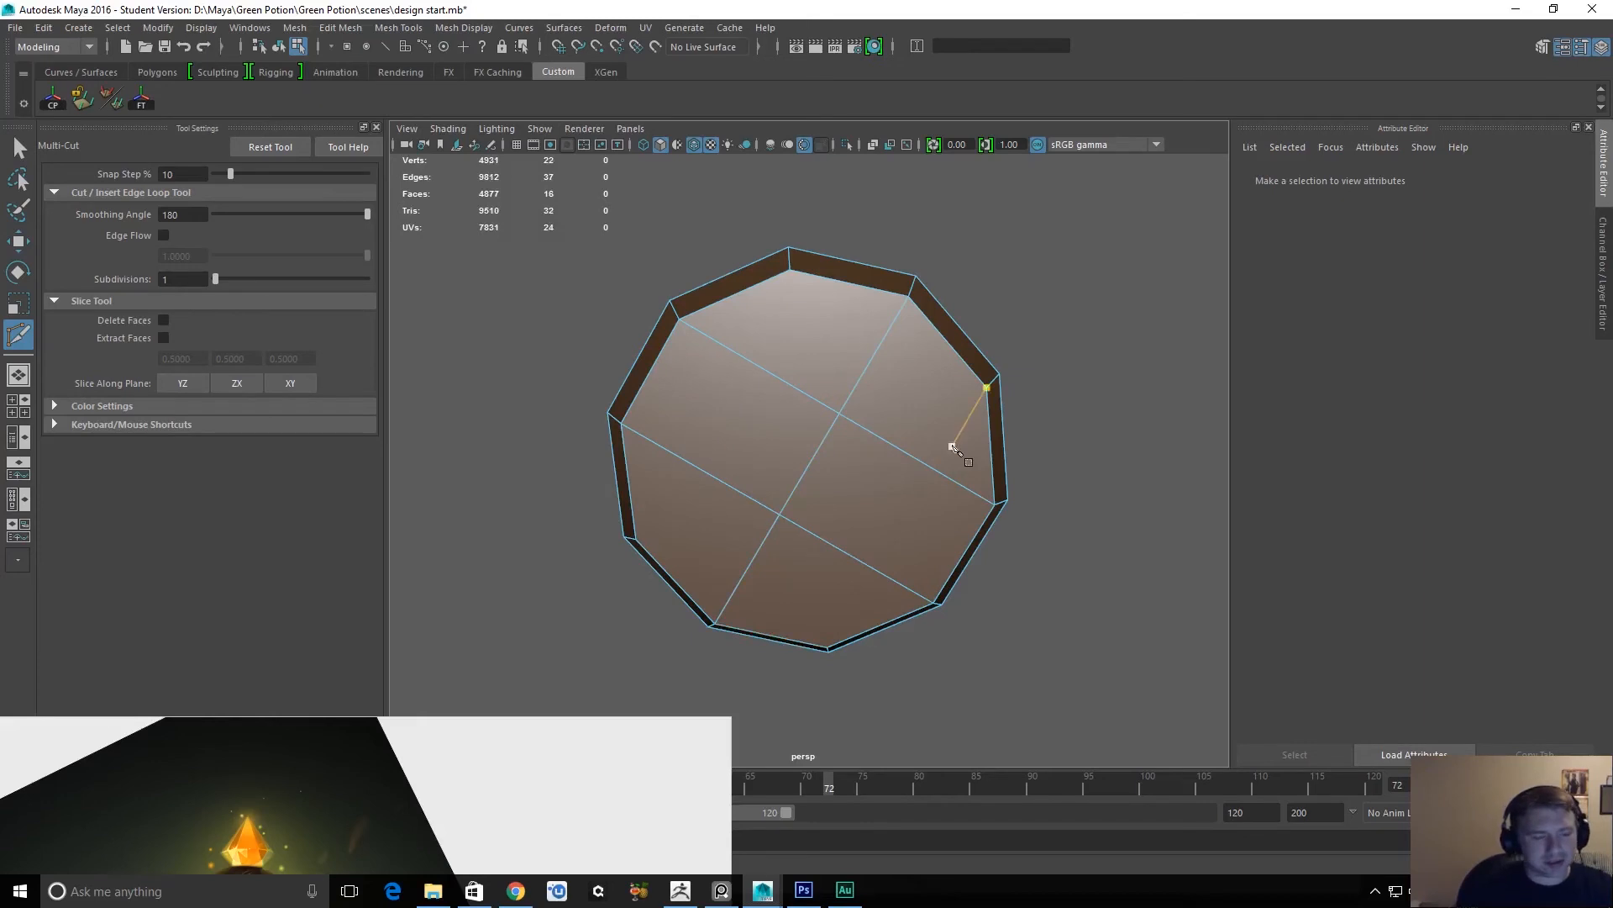
pyautogui.press('q')
# Assign a new Blinn material to the band and sample its color from the orange crystal in the reference painting.
pyautogui.keyDown('alt'); pyautogui.moveTo(997, 365); pyautogui.dragTo(864, 477); pyautogui.keyUp('alt')
pyautogui.click(878, 462)
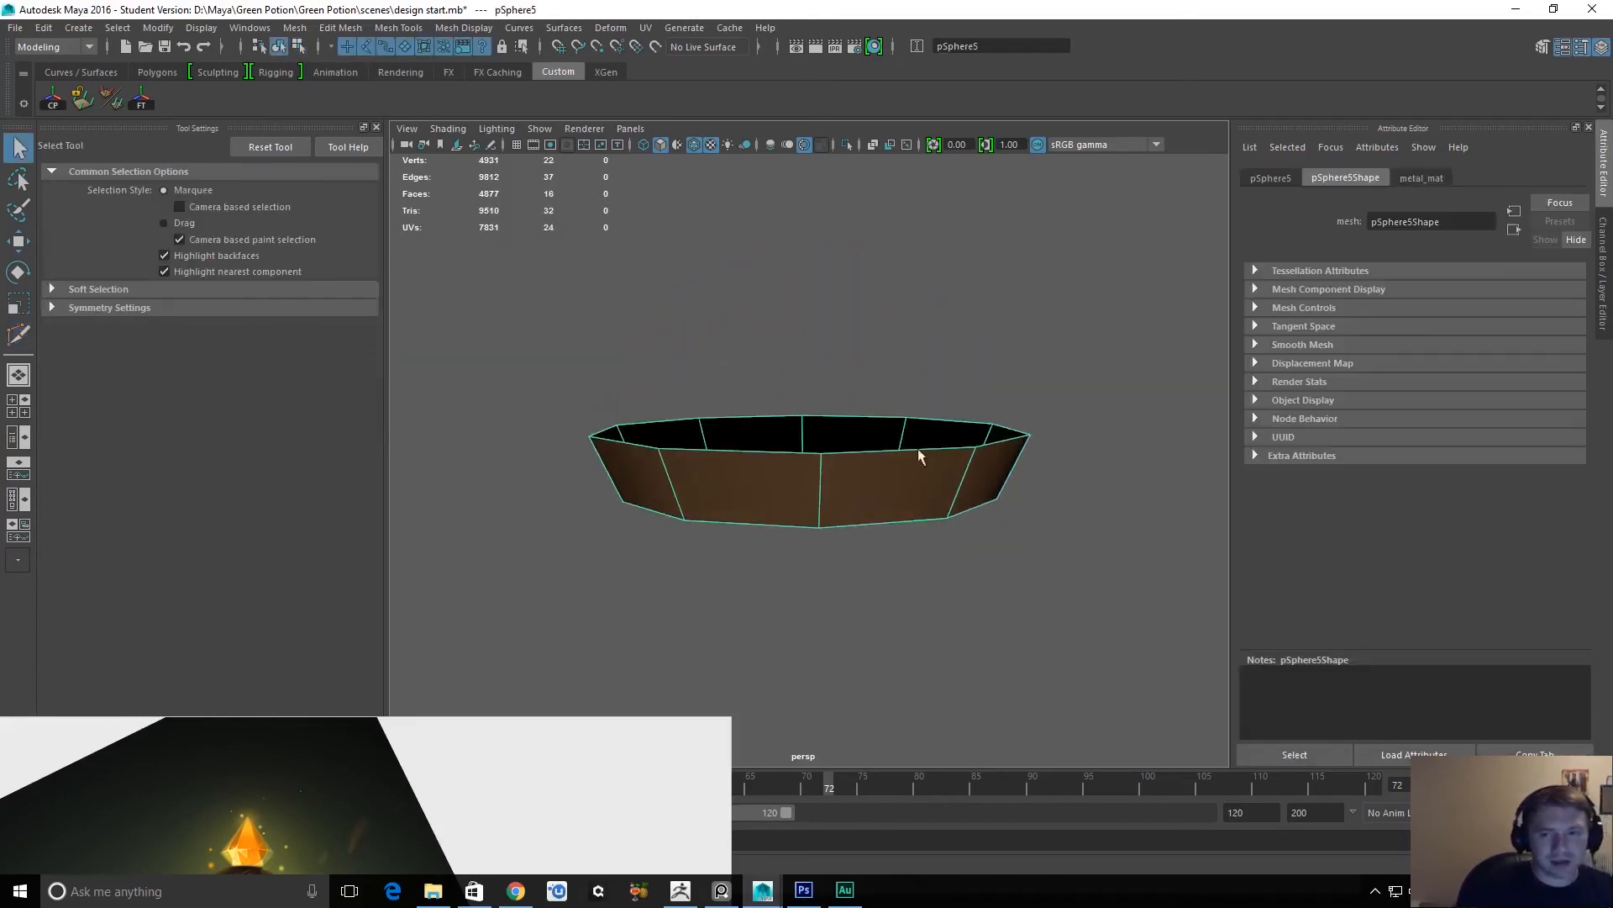
pyautogui.moveTo(882, 422); pyautogui.dragTo(1019, 754, button='right')
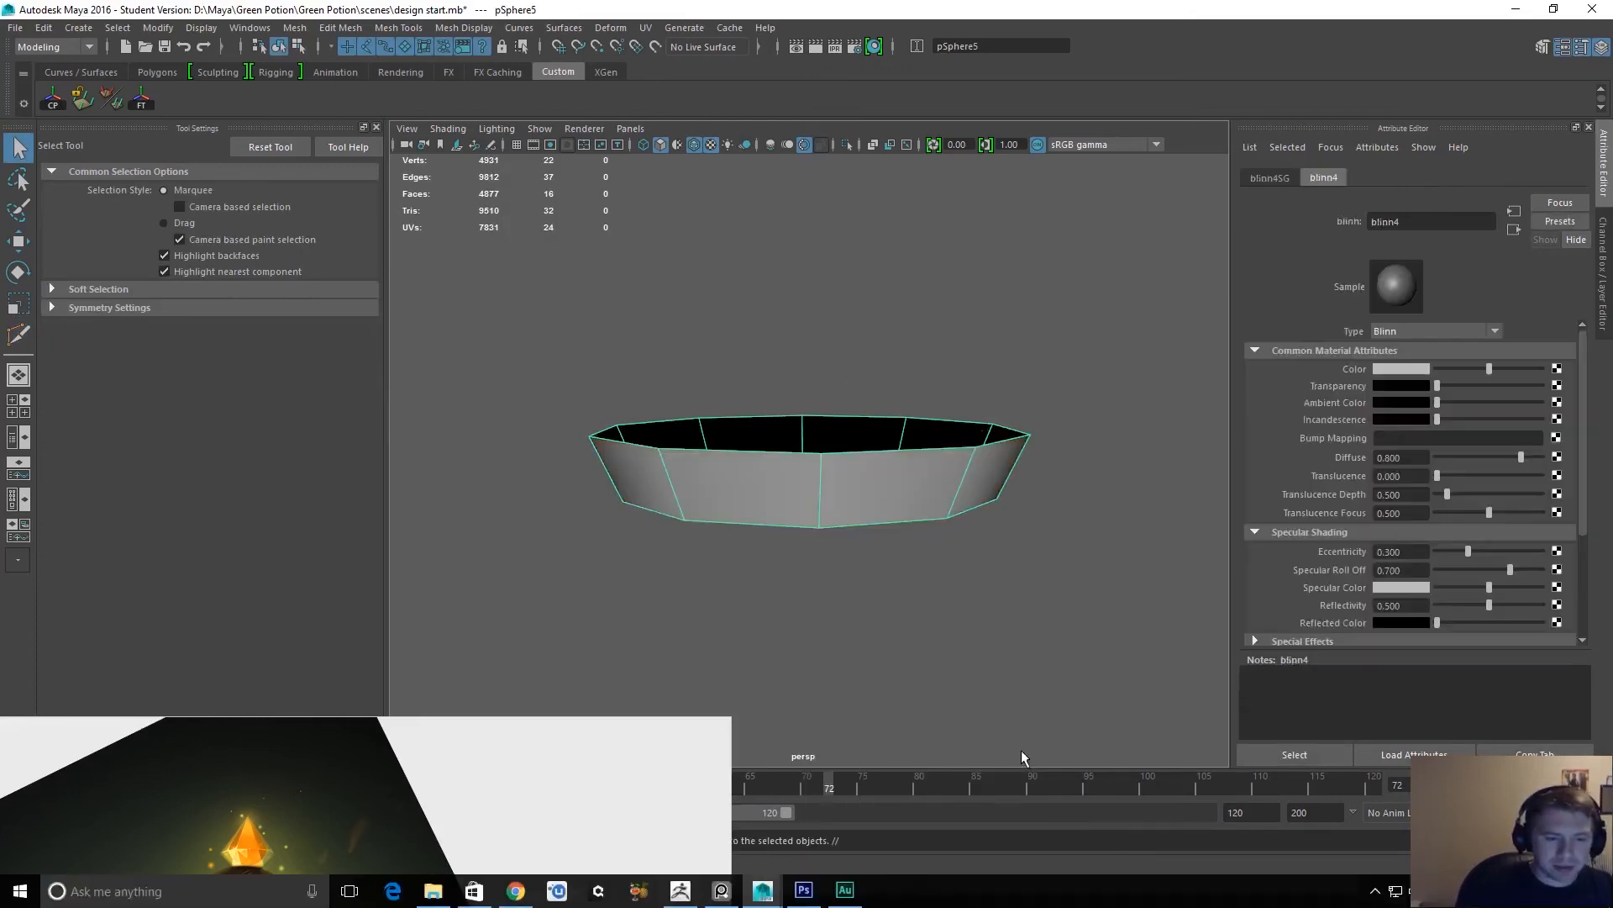
pyautogui.click(1416, 373)
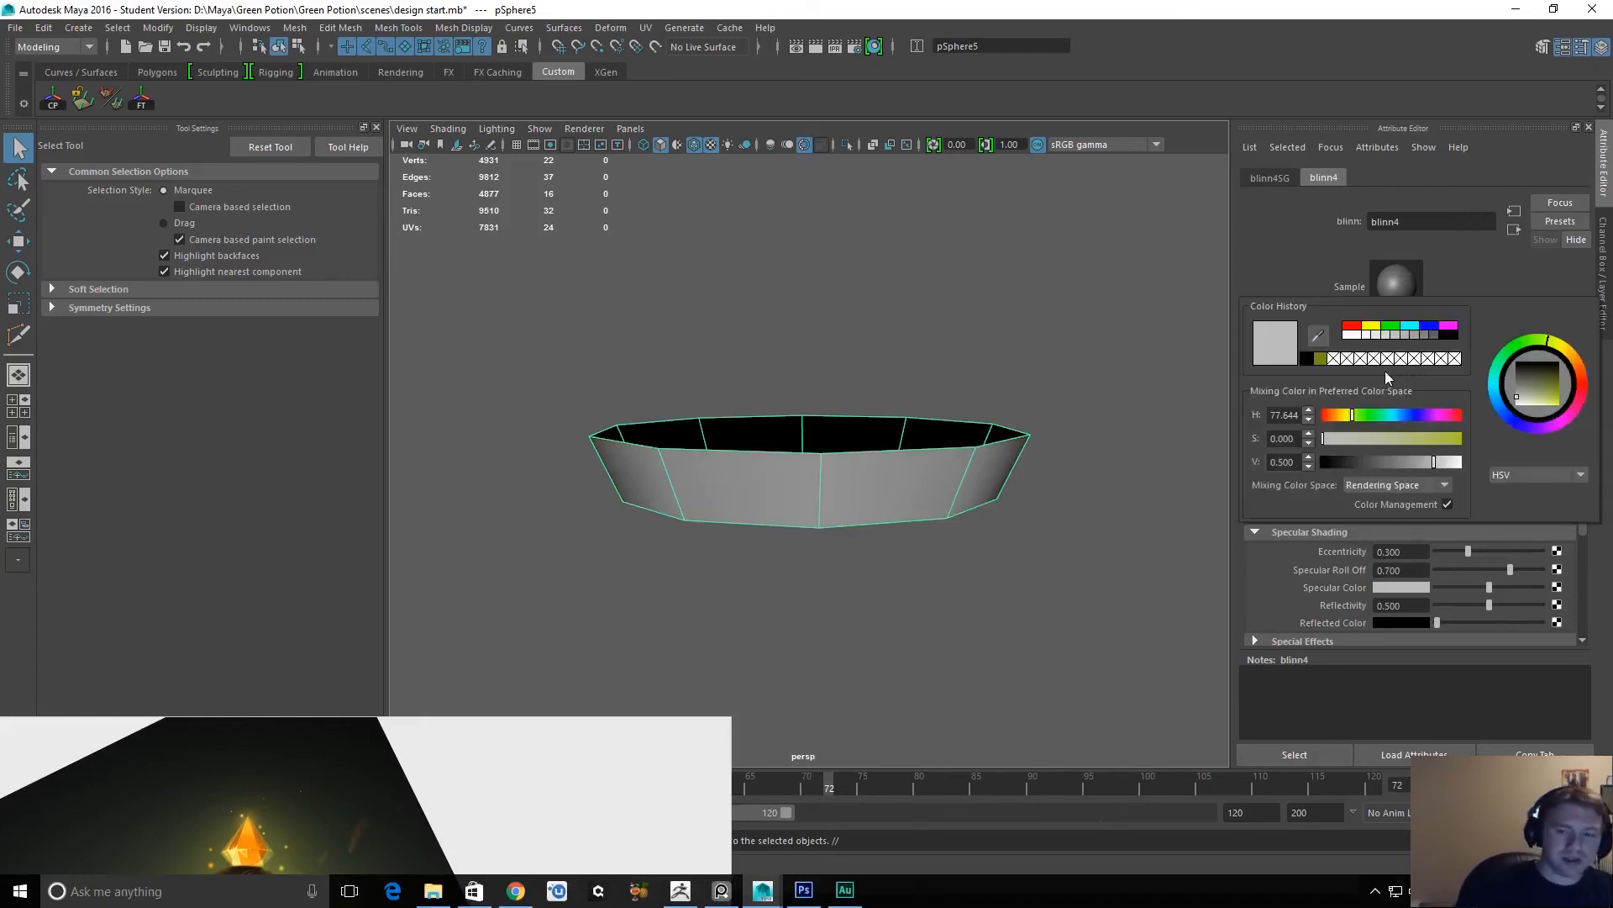
pyautogui.click(1319, 338)
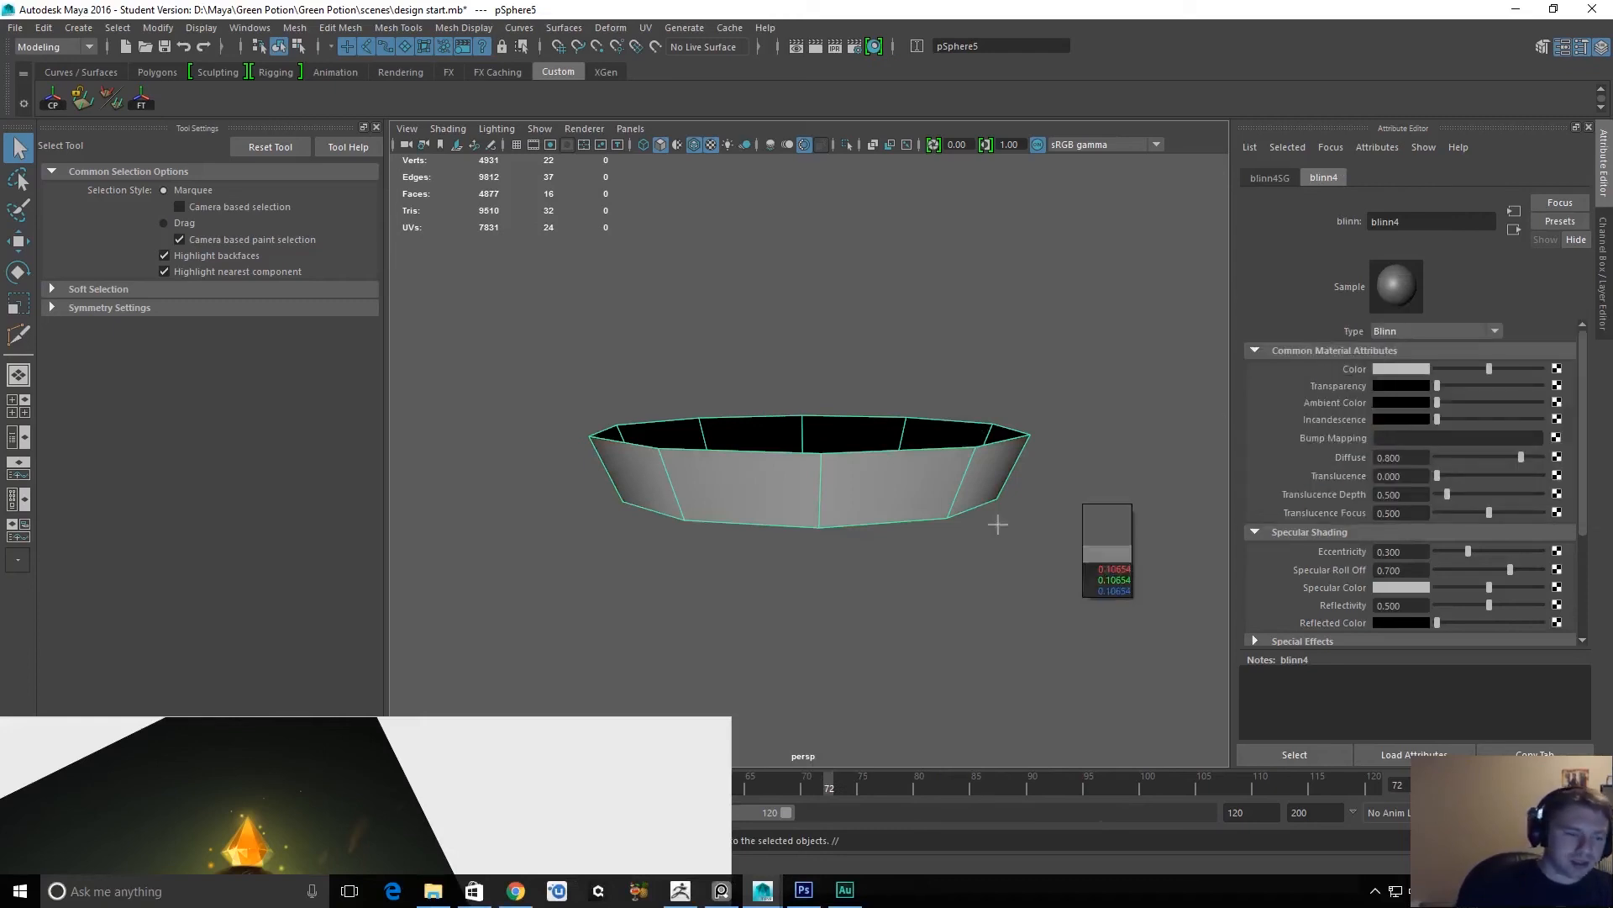
pyautogui.click(245, 835)
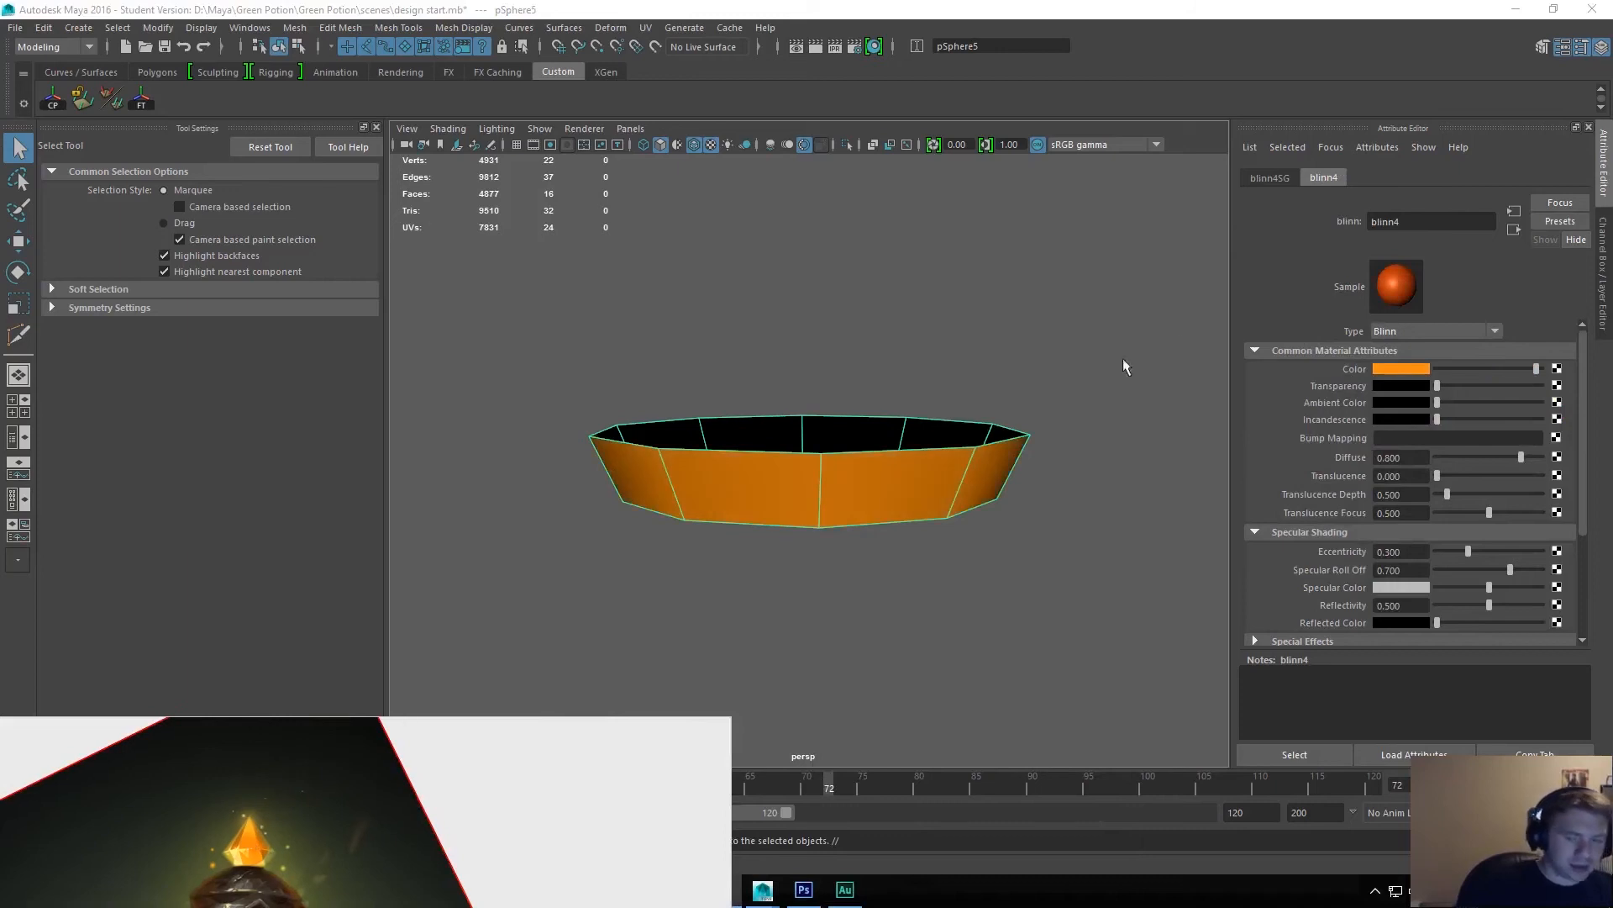
# Raise the orange material's transparency to slightly more than half.
pyautogui.keyDown('alt'); pyautogui.moveTo(1090, 470); pyautogui.dragTo(1089, 457); pyautogui.keyUp('alt')
pyautogui.moveTo(1439, 386); pyautogui.dragTo(1498, 385)
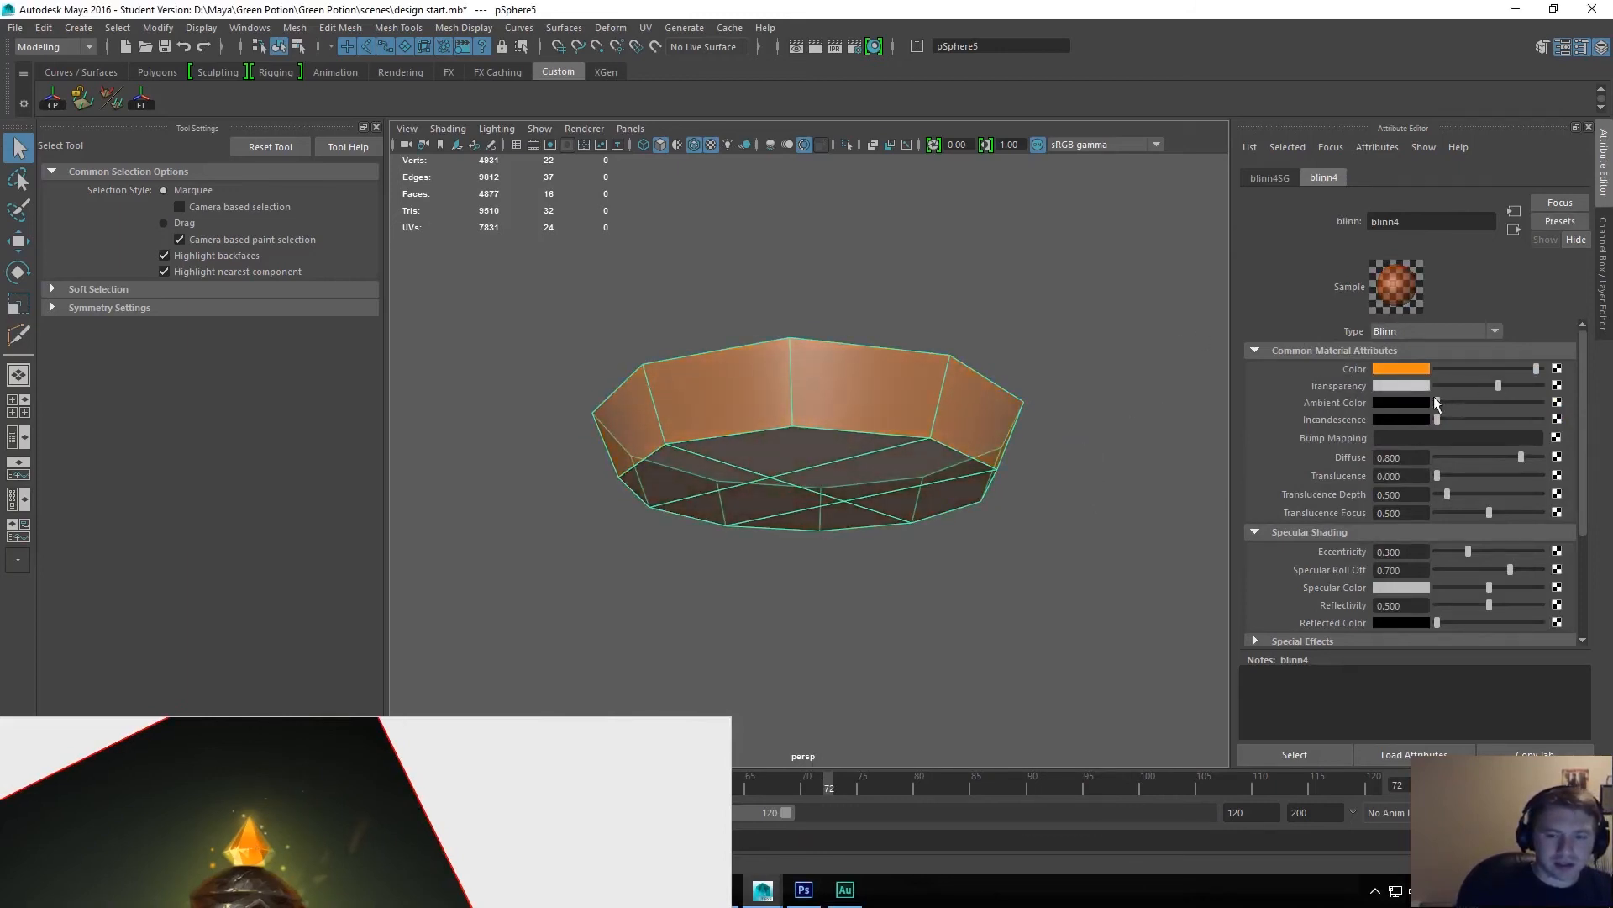
pyautogui.keyDown('alt'); pyautogui.moveTo(1135, 440); pyautogui.dragTo(1087, 491); pyautogui.keyUp('alt')
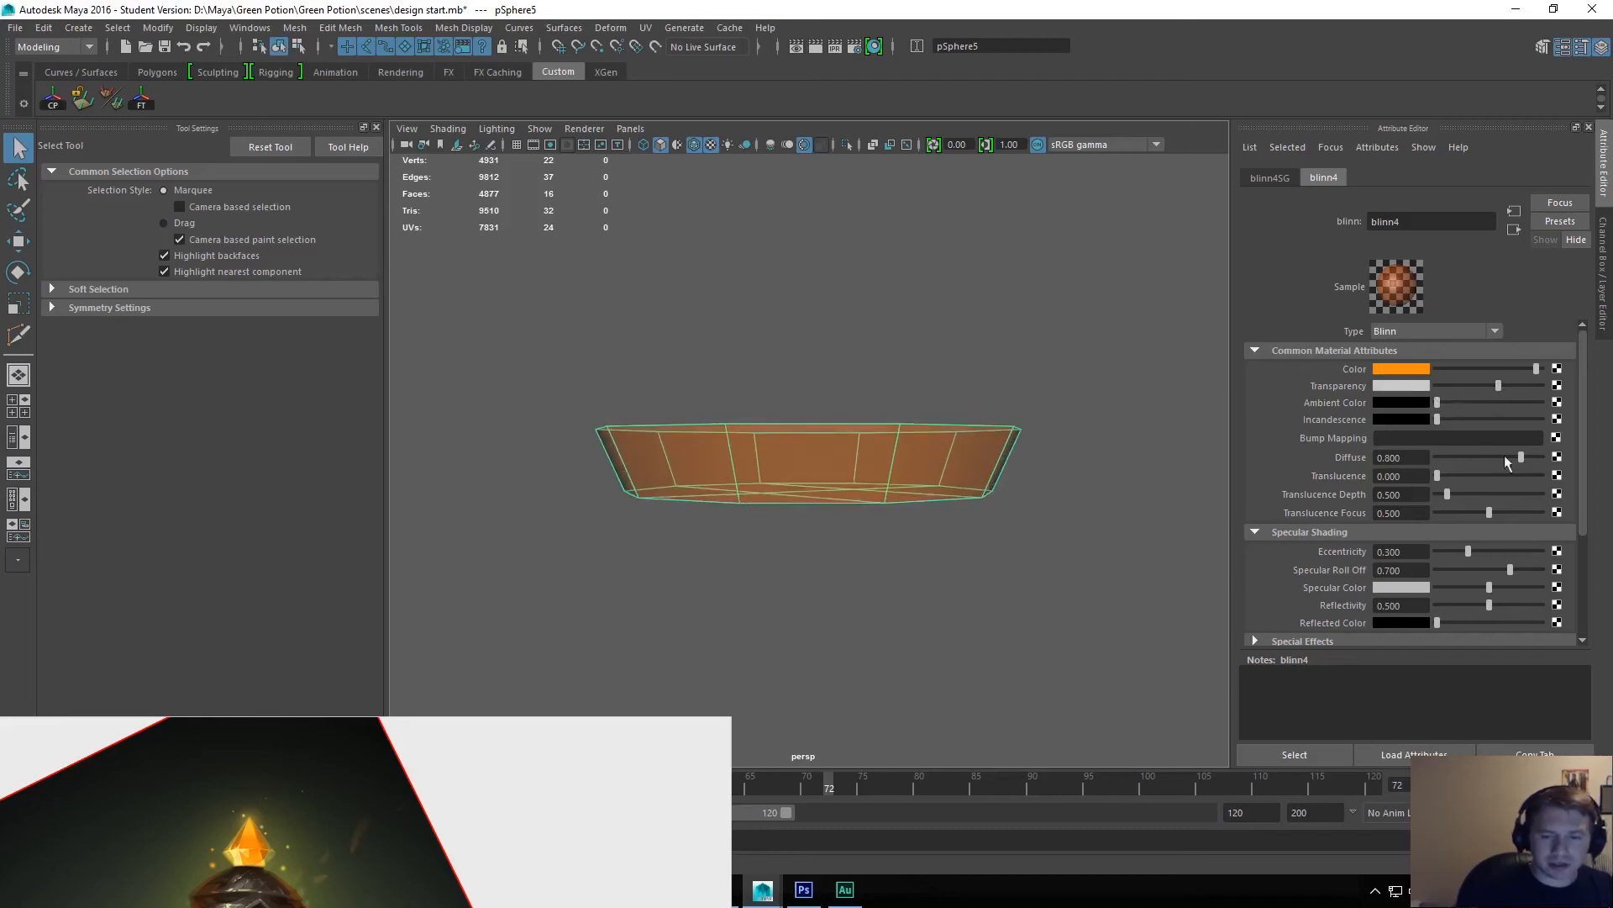
# Tint the material's specular color light orange, with specular roll off at 1.000 and eccentricity at 0.114.
pyautogui.click(1390, 588)
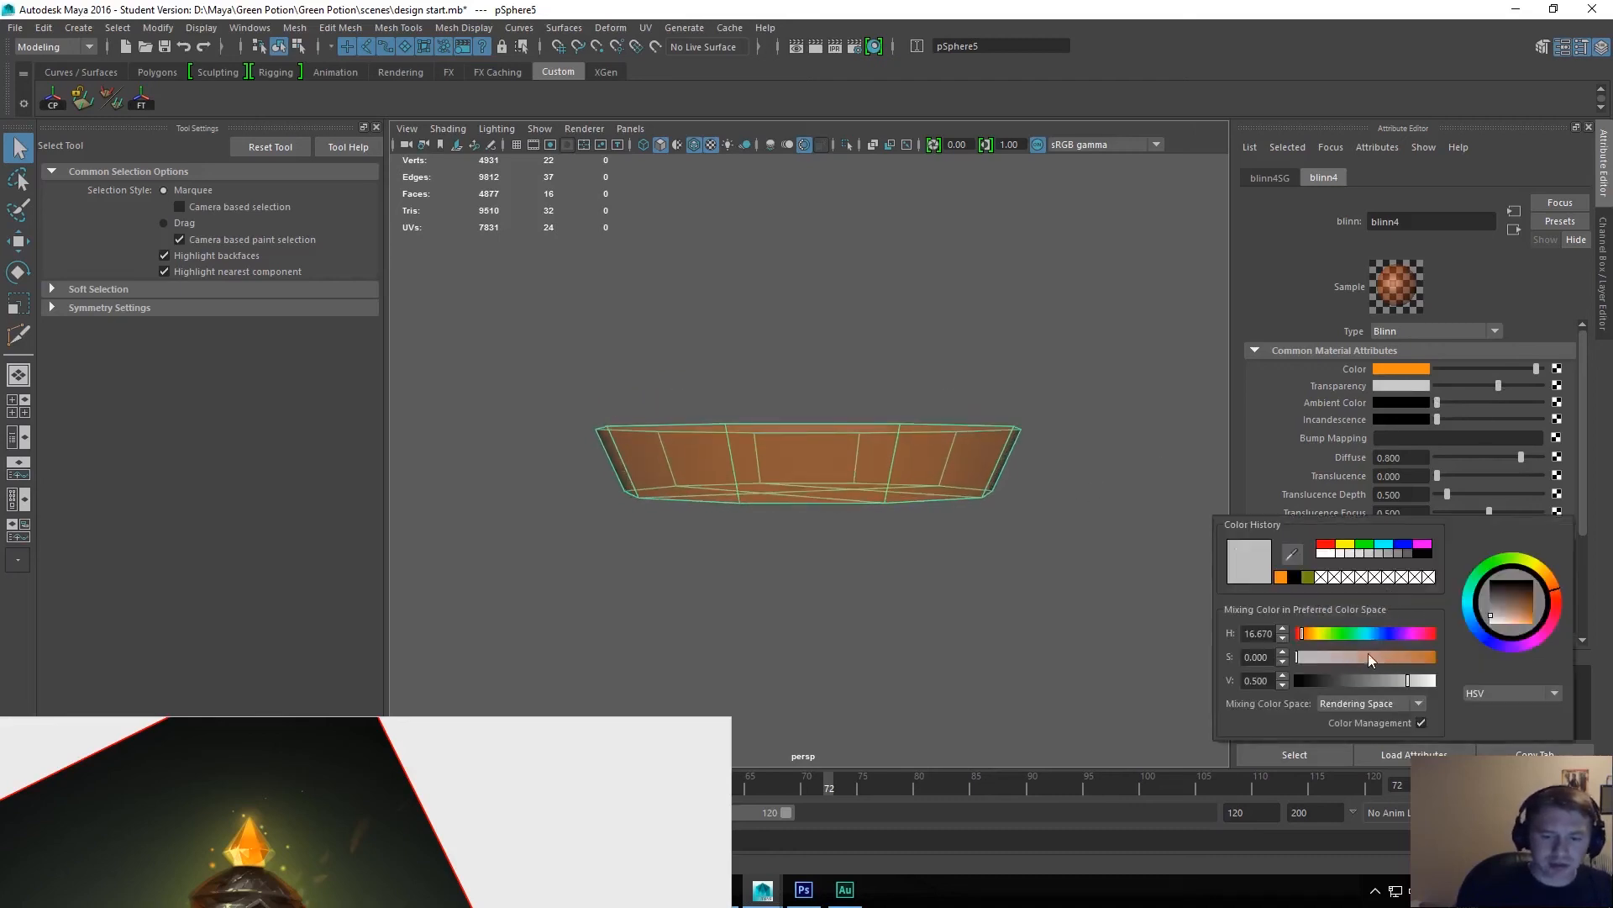
pyautogui.moveTo(1365, 656); pyautogui.dragTo(1455, 663)
pyautogui.keyDown('alt'); pyautogui.moveTo(983, 520); pyautogui.dragTo(1001, 483); pyautogui.keyUp('alt')
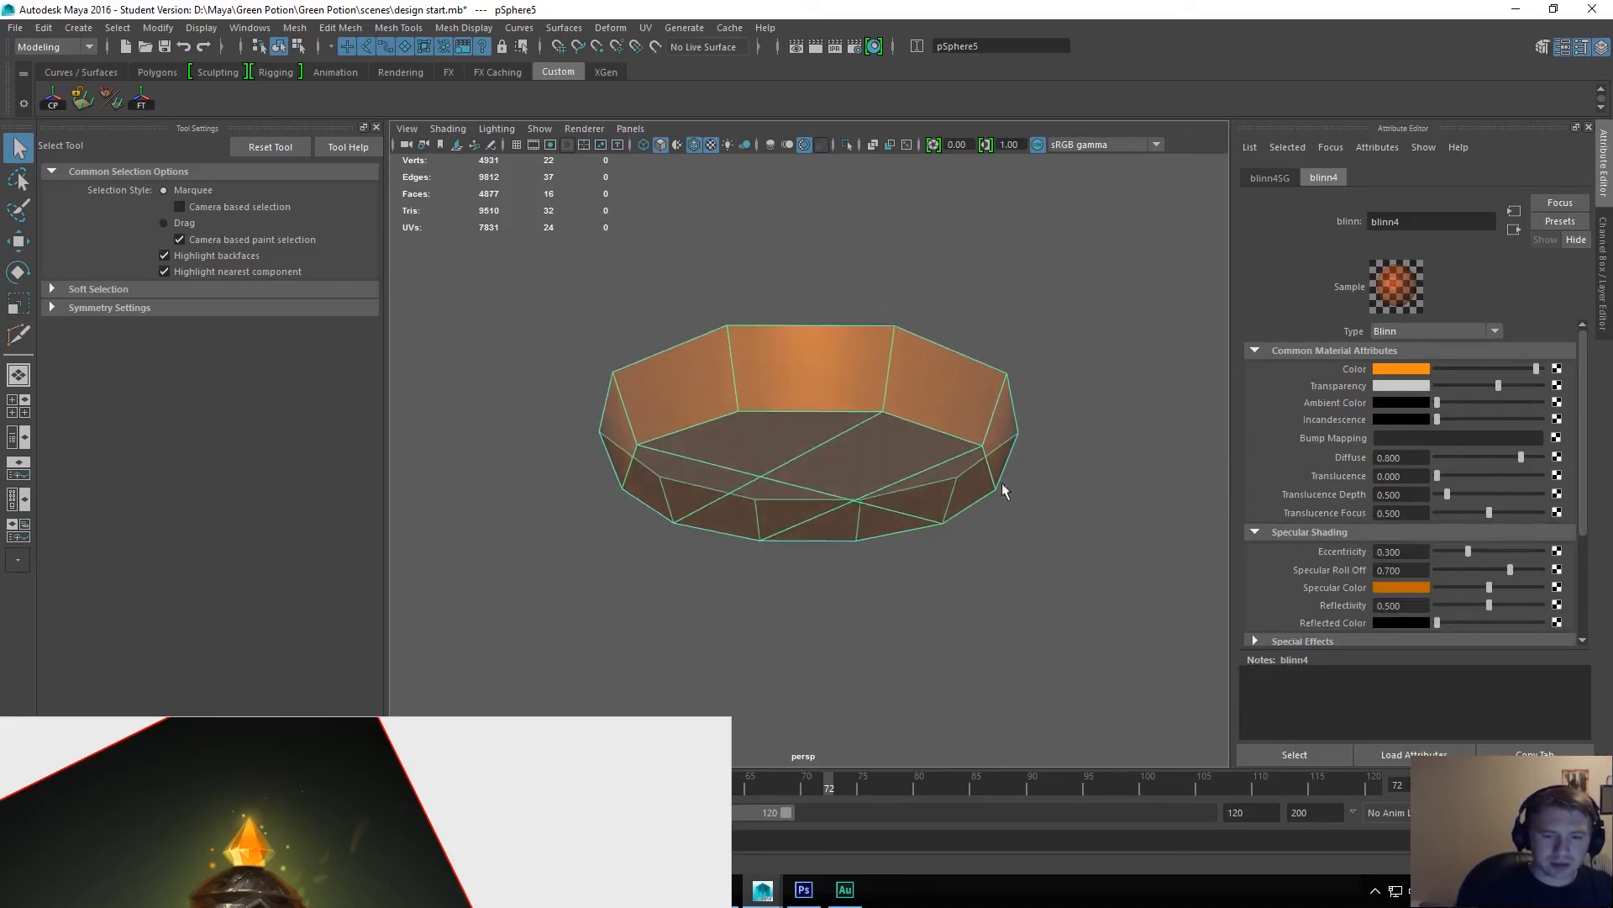
pyautogui.click(1391, 588)
pyautogui.moveTo(1429, 668); pyautogui.dragTo(1484, 698)
pyautogui.moveTo(1393, 671); pyautogui.dragTo(1429, 669)
pyautogui.moveTo(1473, 554); pyautogui.dragTo(1447, 558)
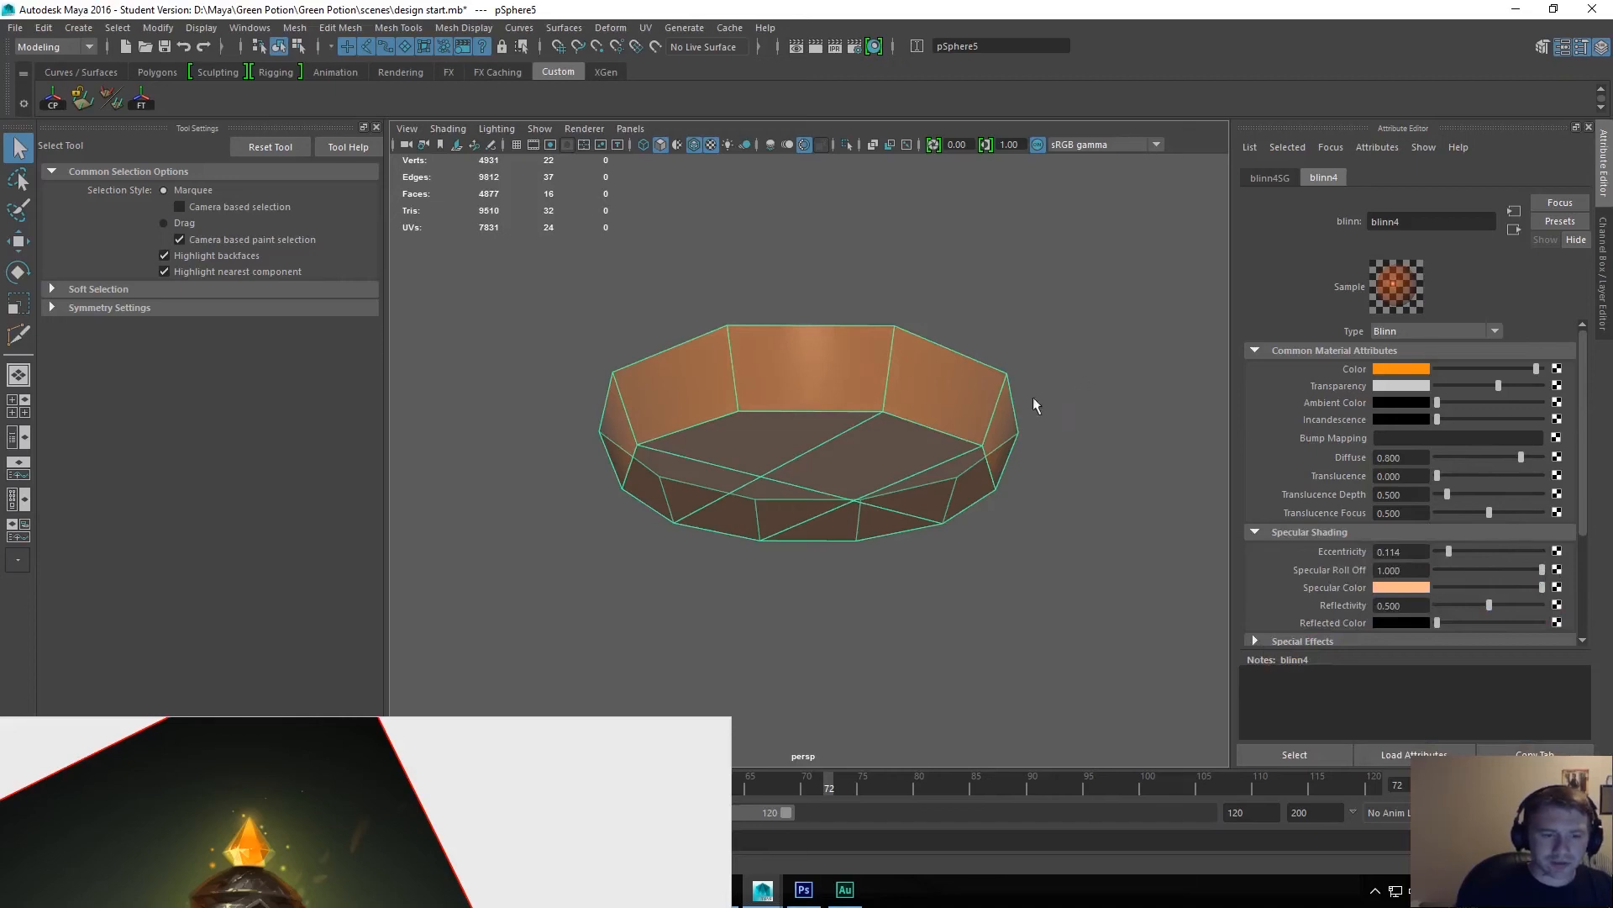
pyautogui.keyDown('alt'); pyautogui.moveTo(980, 397); pyautogui.dragTo(968, 452); pyautogui.keyUp('alt')
pyautogui.moveTo(927, 462); pyautogui.dragTo(931, 420, button='right')
pyautogui.doubleClick(940, 416)
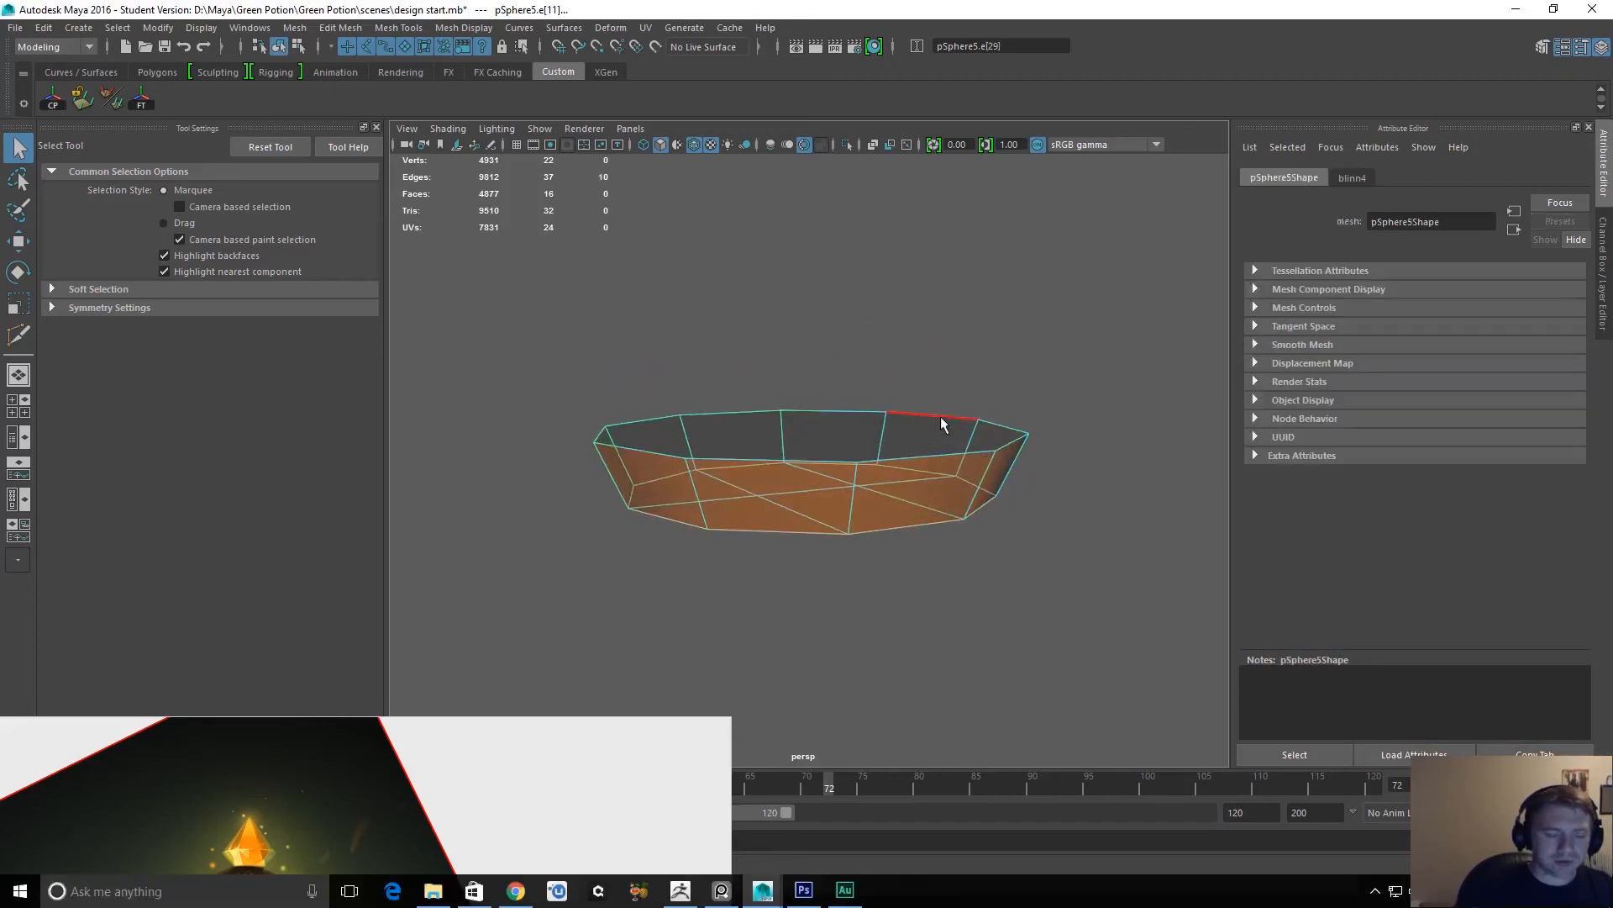
pyautogui.keyDown('alt'); pyautogui.moveTo(1086, 463); pyautogui.dragTo(940, 523); pyautogui.keyUp('alt')
pyautogui.keyDown('shift'); pyautogui.rightClick(915, 441); pyautogui.keyUp('shift')
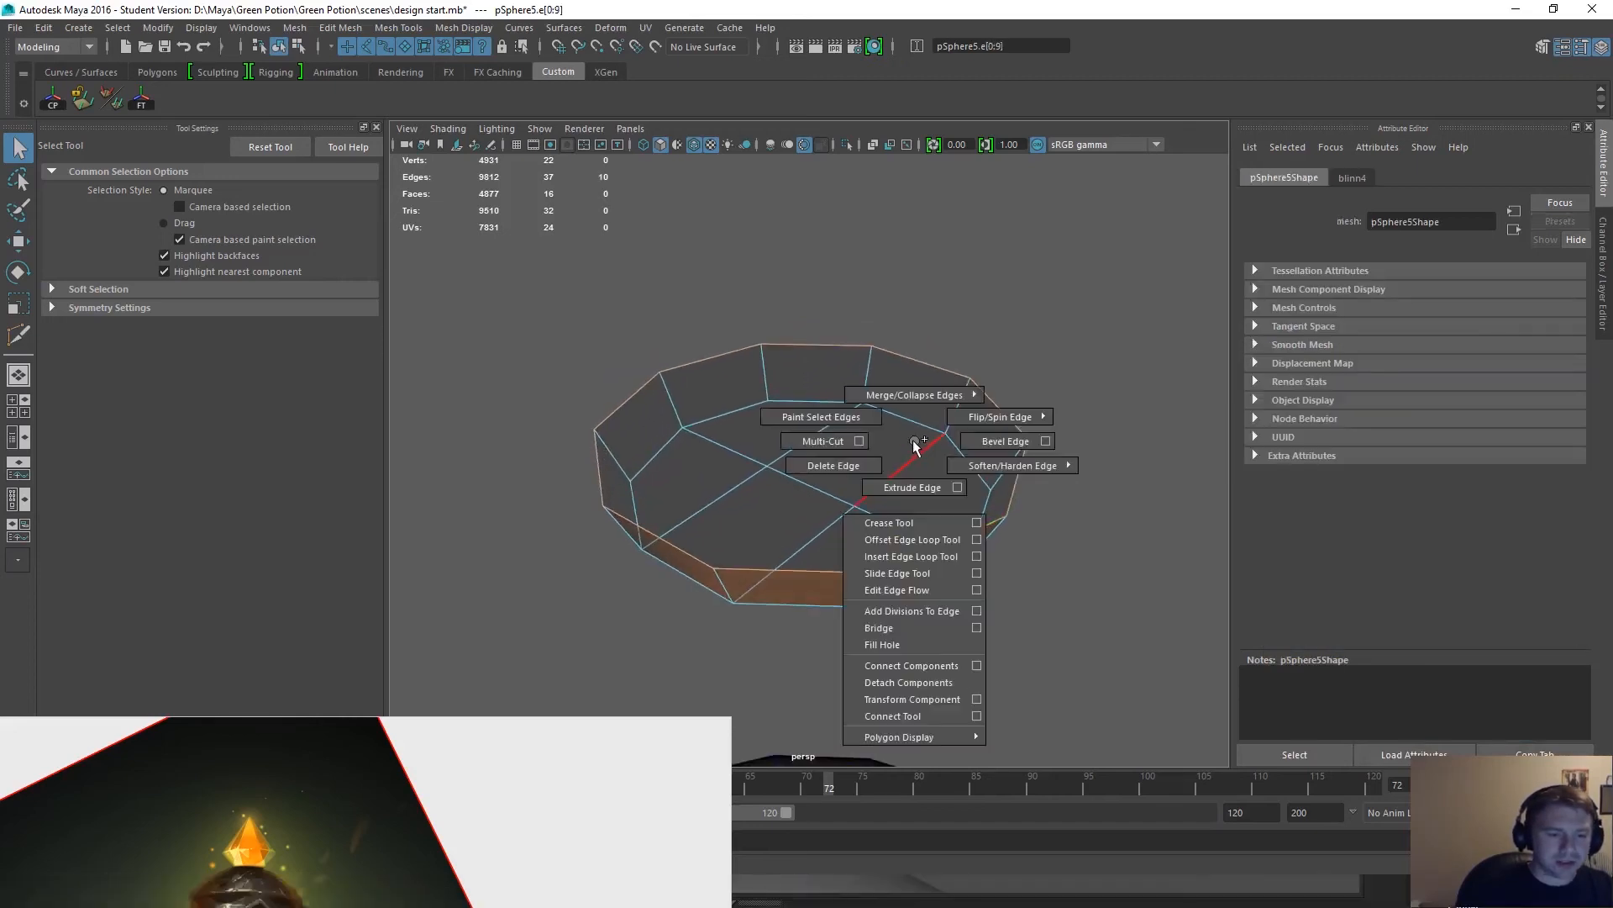
pyautogui.hotkey('ctrl', 'z')
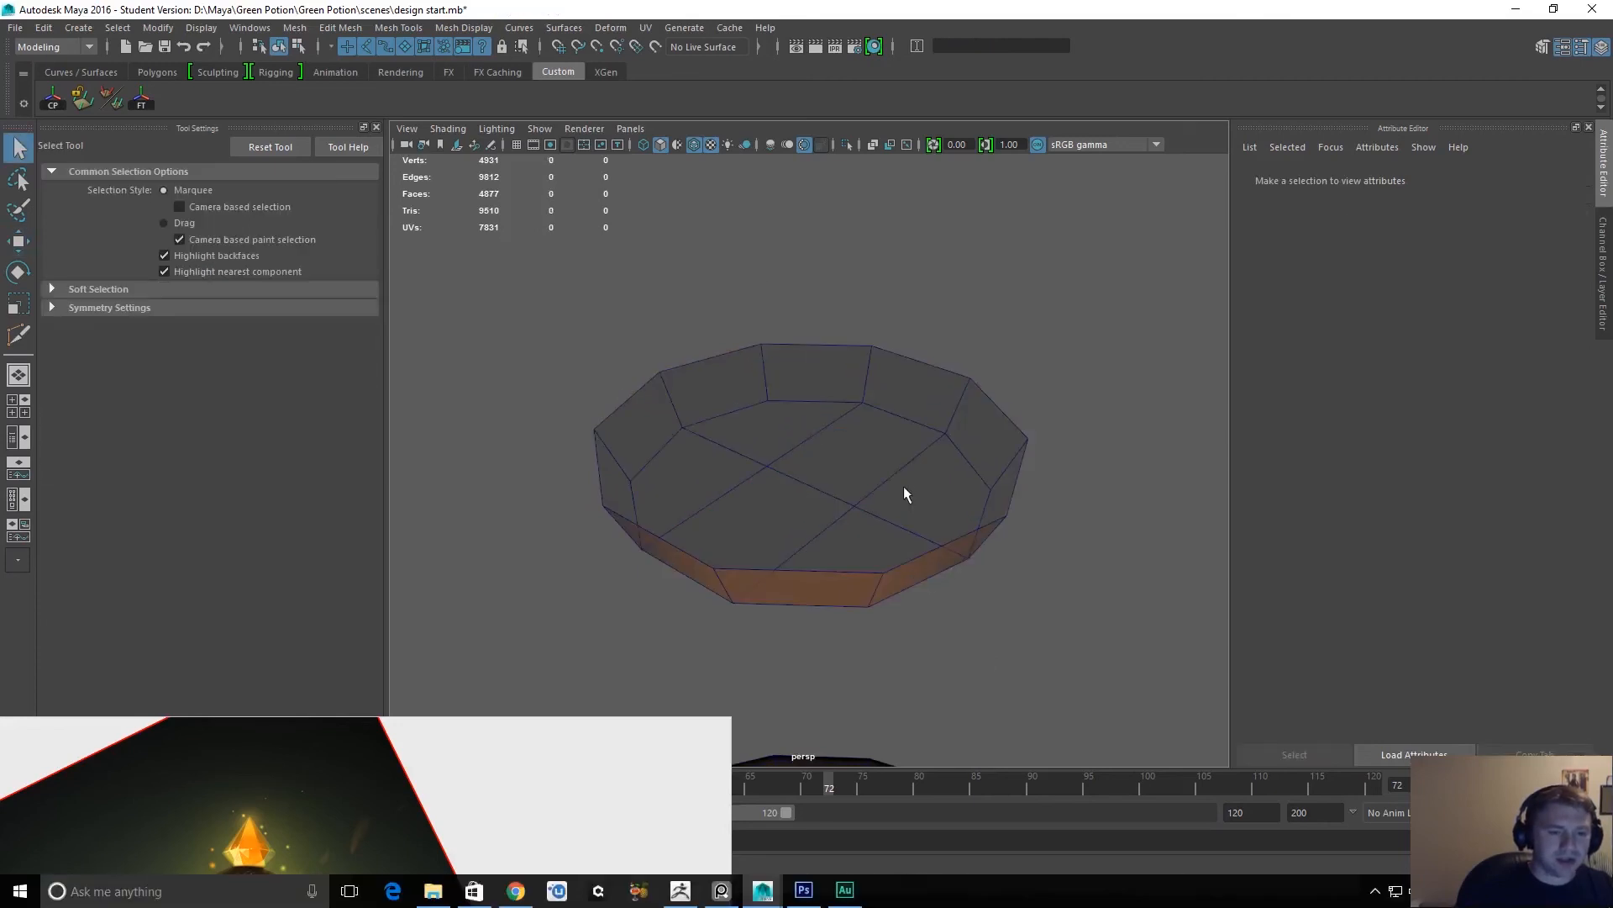
# Move the orange band back down into the cap's opening.
pyautogui.click(913, 569)
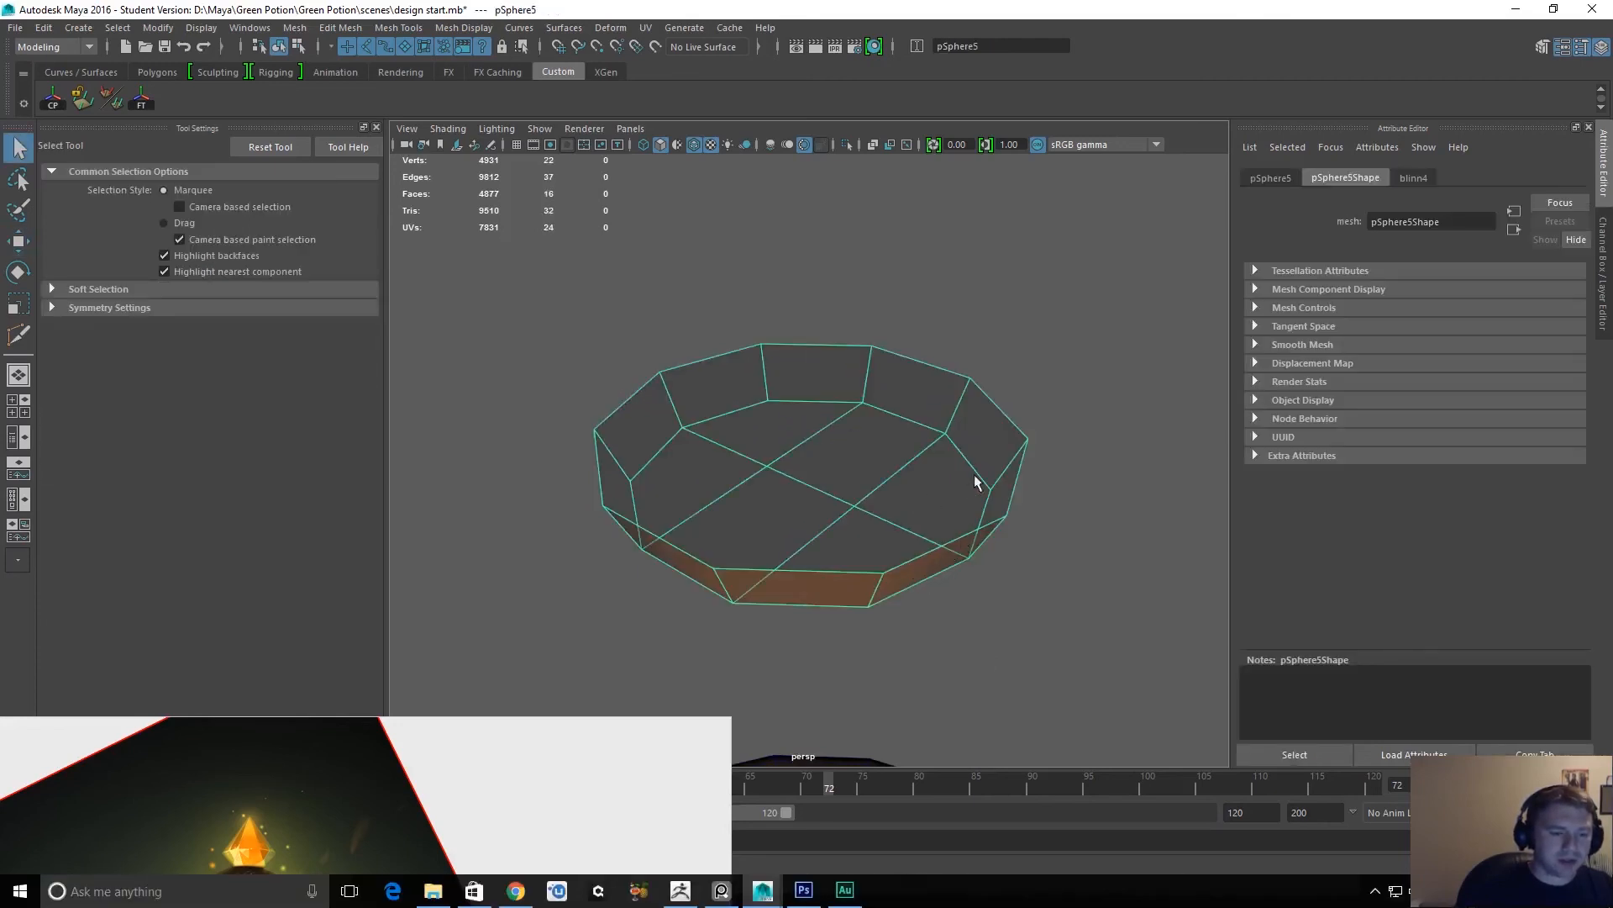
pyautogui.press('w')
pyautogui.scroll(-8, 937, 584)
pyautogui.keyDown('alt'); pyautogui.moveTo(869, 408); pyautogui.dragTo(808, 252, button='right'); pyautogui.keyUp('alt')
pyautogui.moveTo(813, 321); pyautogui.dragTo(823, 479)
pyautogui.press('f')
pyautogui.keyDown('alt'); pyautogui.moveTo(847, 552); pyautogui.dragTo(819, 549); pyautogui.keyUp('alt')
# Extrude the band's upper border edge loop and raise the new edges slightly.
pyautogui.press('q')
pyautogui.moveTo(832, 529); pyautogui.dragTo(864, 471, button='right')
pyautogui.doubleClick(822, 542)
pyautogui.doubleClick(823, 542)
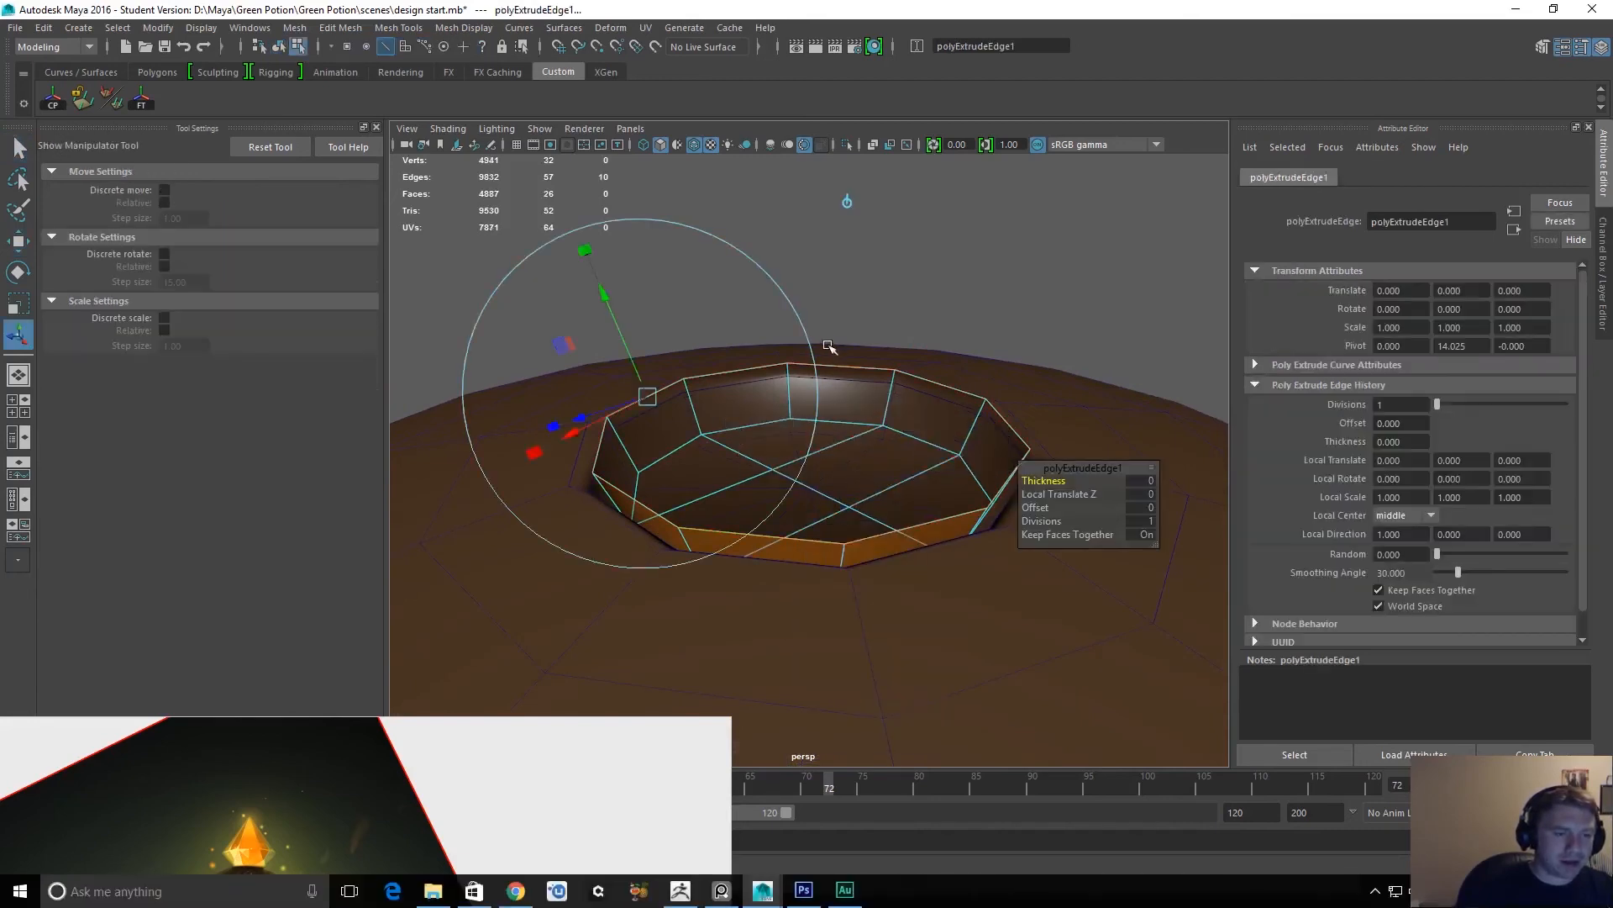
pyautogui.press('w')
pyautogui.moveTo(811, 288); pyautogui.dragTo(710, 503)
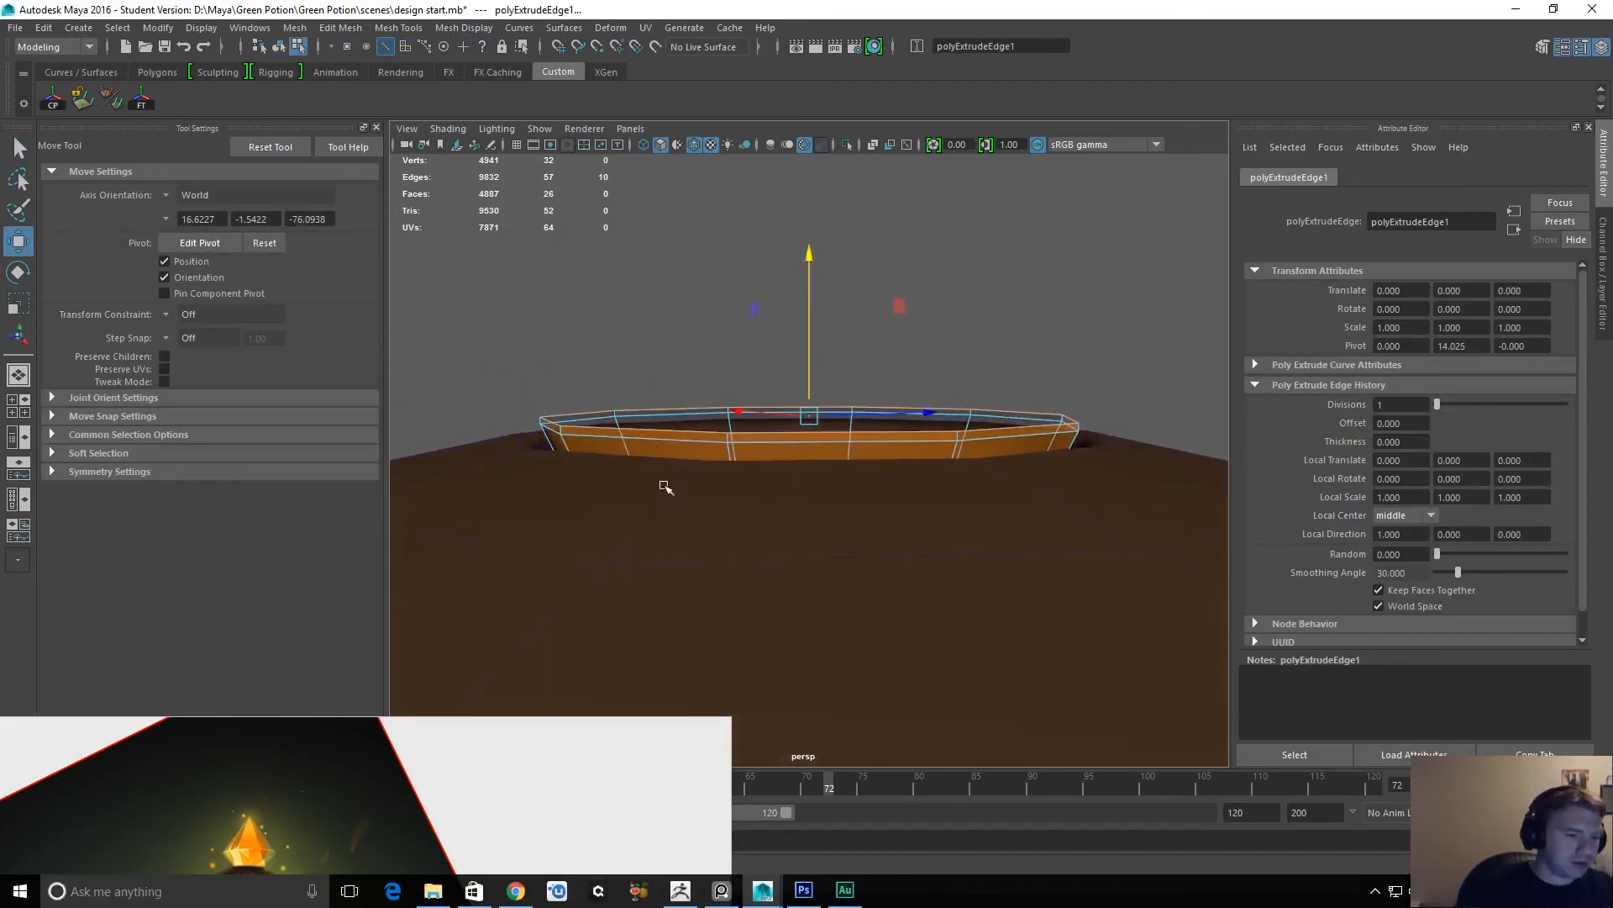
# Lower the whole orange band slightly so it sits deeper in the cap's opening.
pyautogui.press('q')
pyautogui.click(755, 435)
pyautogui.moveTo(750, 441); pyautogui.dragTo(774, 427, button='right')
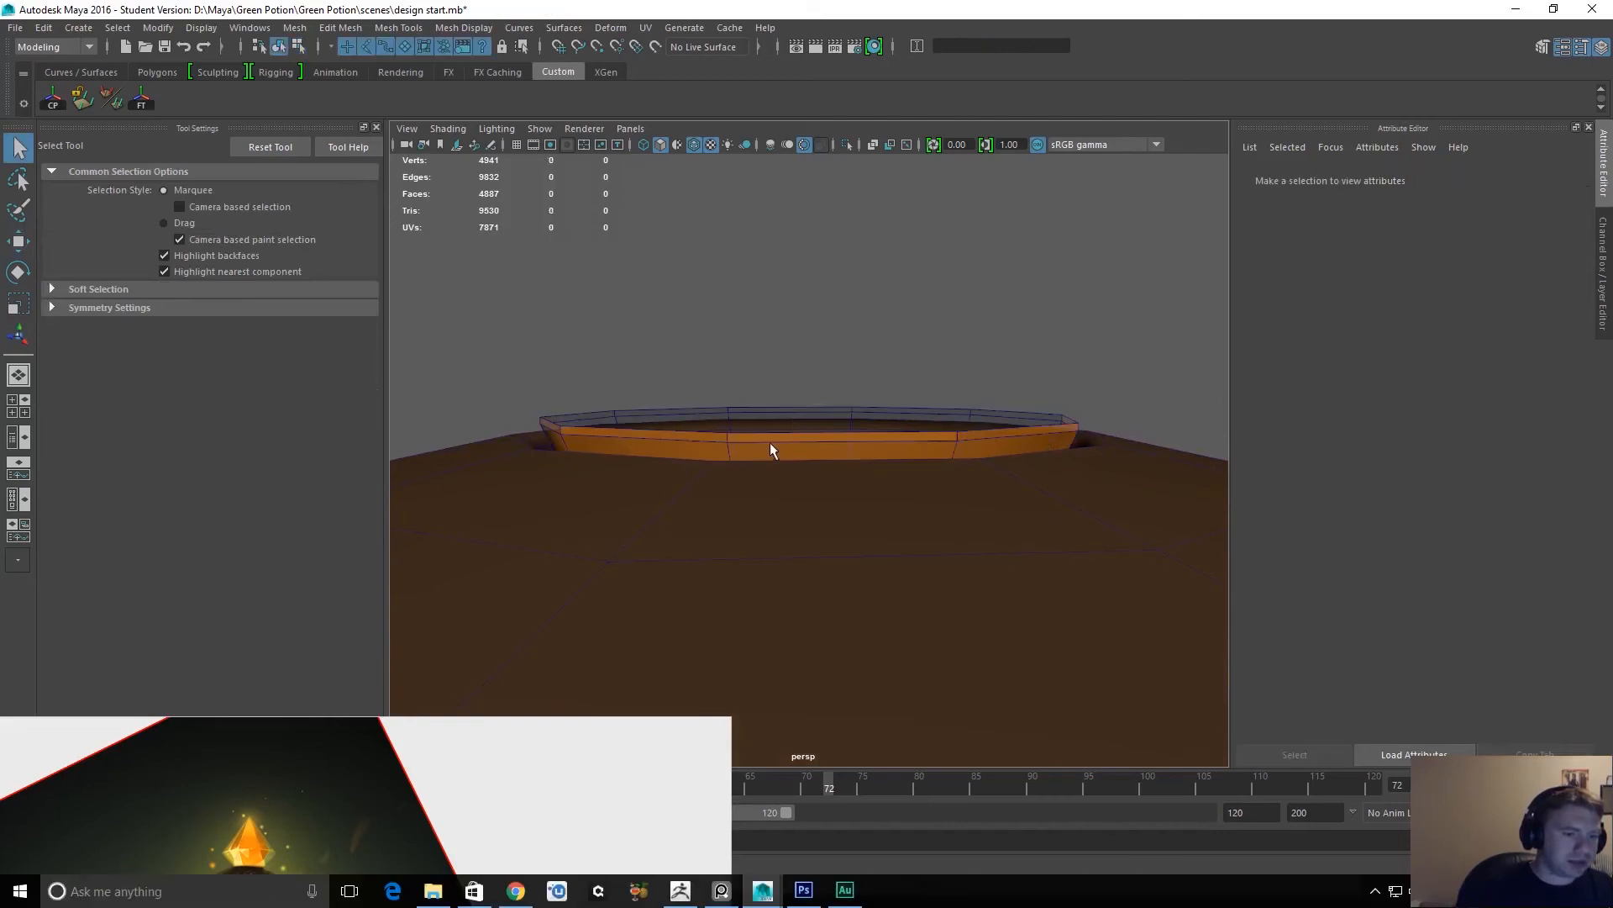
pyautogui.click(768, 444)
pyautogui.press('w')
pyautogui.keyDown('alt'); pyautogui.moveTo(802, 329); pyautogui.dragTo(808, 326); pyautogui.keyUp('alt')
pyautogui.press('q')
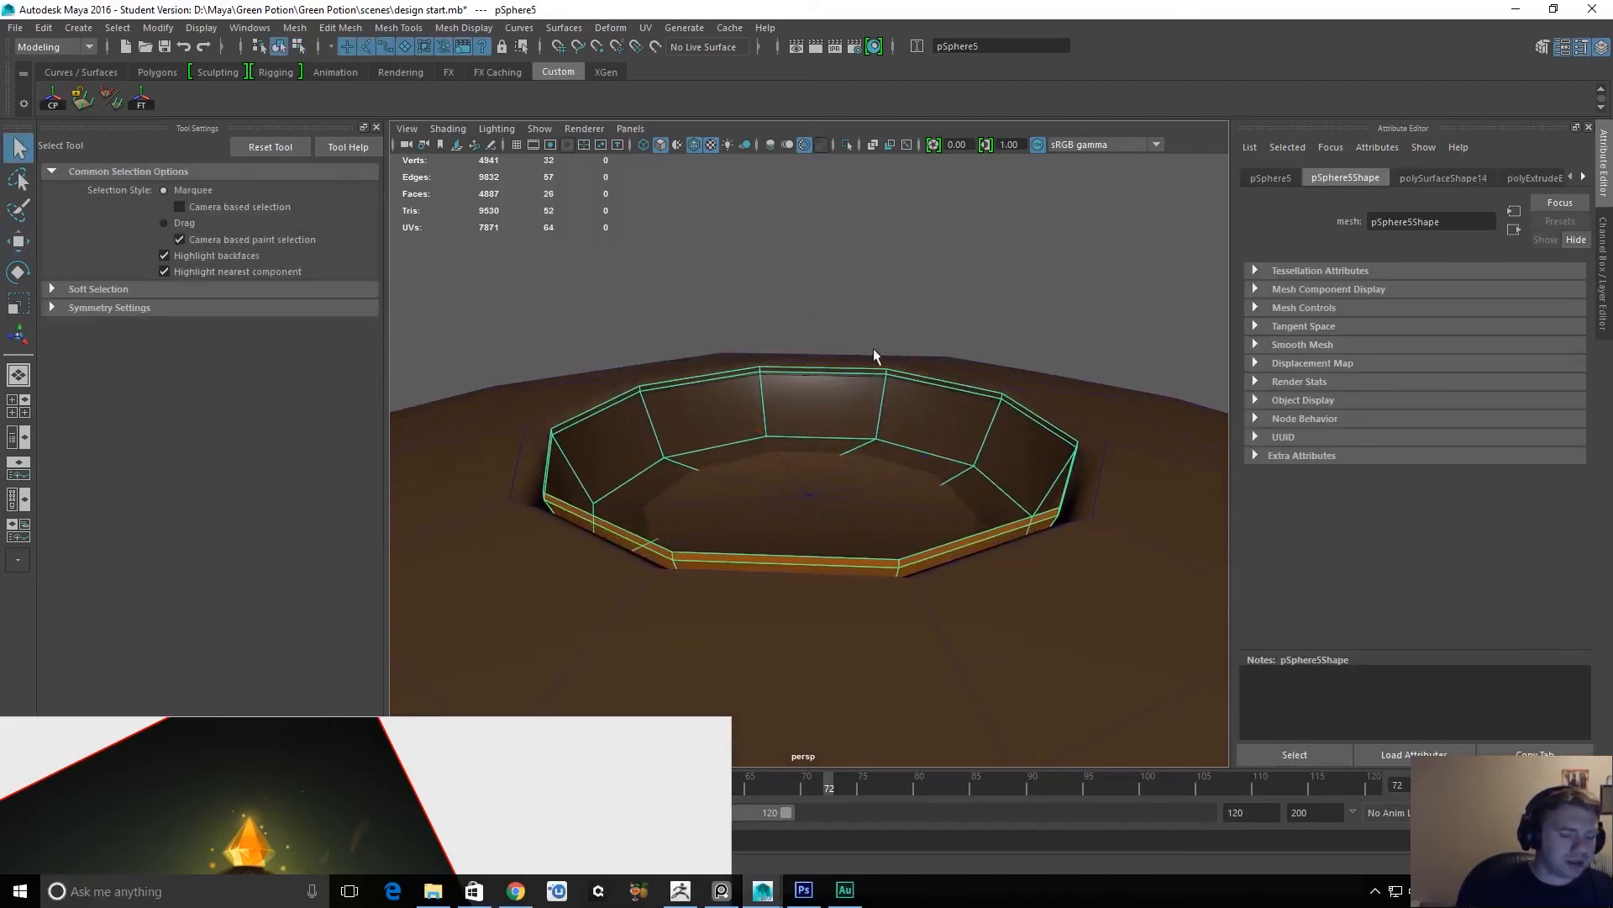
# Move the centre vertex of the cap opening's floor down below the band's bottom.
pyautogui.moveTo(1159, 442); pyautogui.dragTo(1084, 445, button='right')
pyautogui.click(812, 494)
pyautogui.press('w')
pyautogui.moveTo(812, 336)
pyautogui.mouseDown()
pyautogui.moveTo(771, 416)
pyautogui.moveTo(808, 356)
pyautogui.mouseUp()
# Try to snap the floor's centre vertex to the vertices of the opening's lower ring.
pyautogui.press('v')
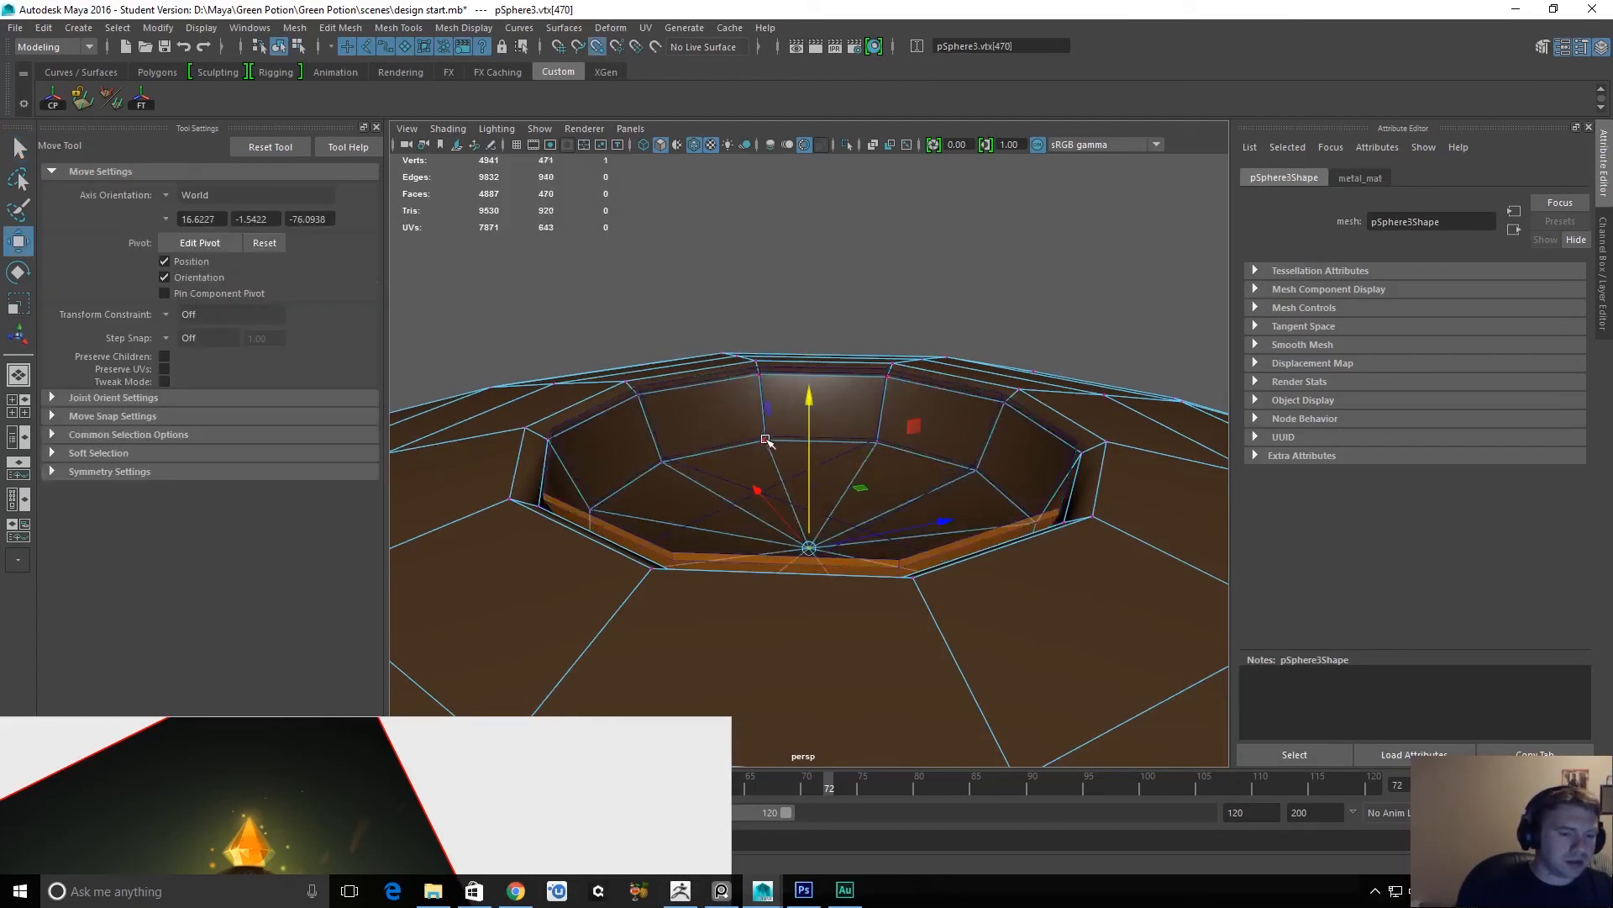
pyautogui.click(767, 437)
pyautogui.hotkey('ctrl', 'z')
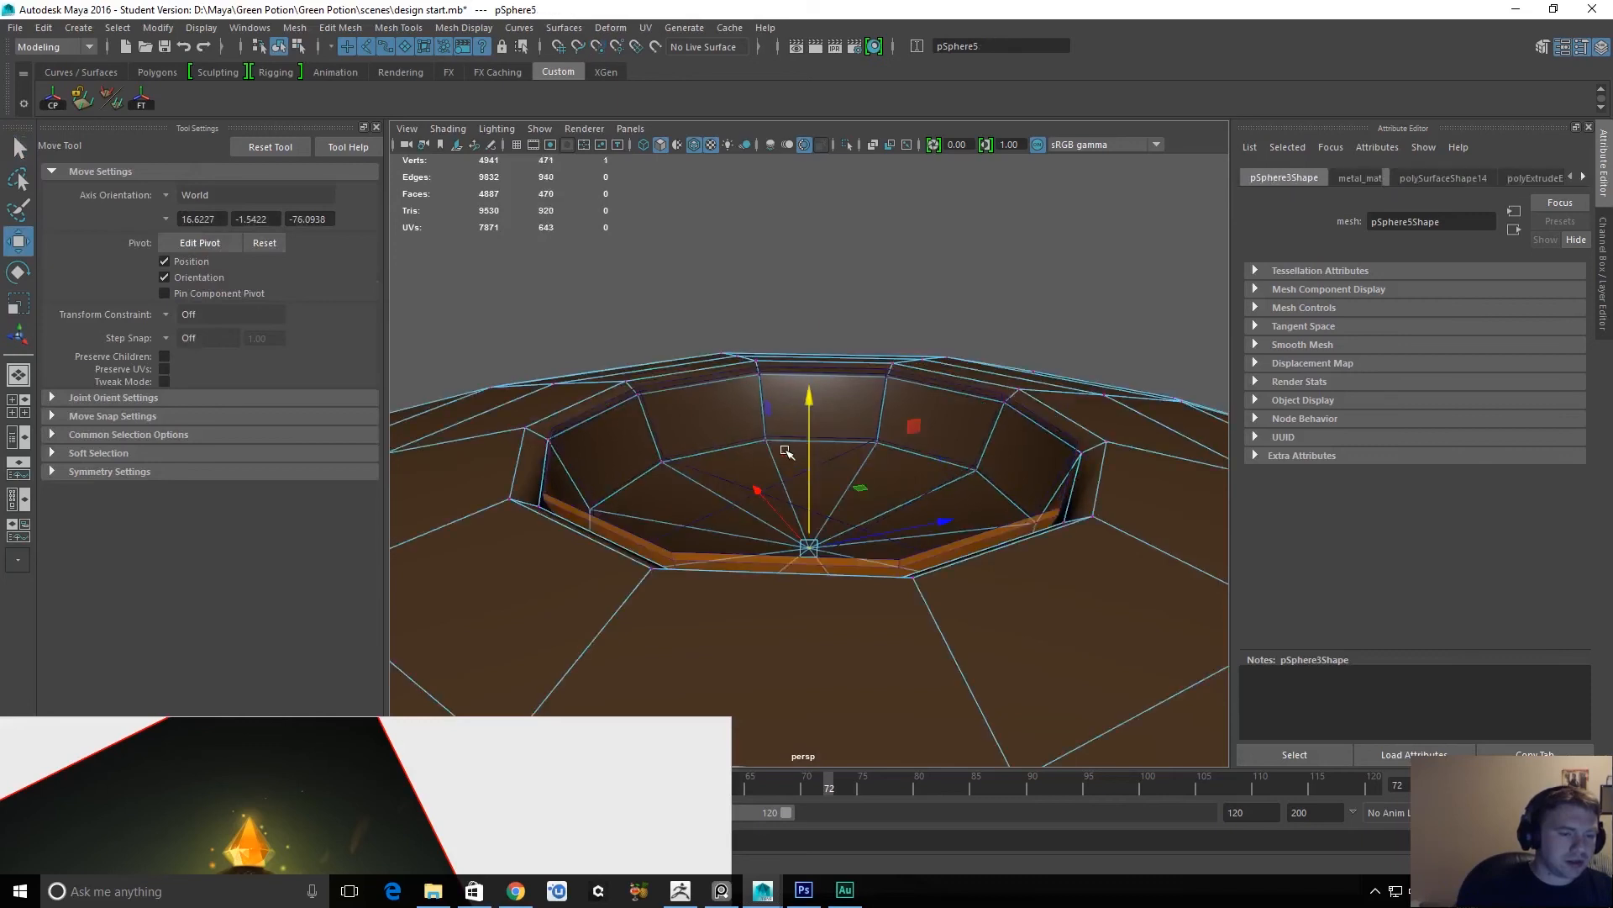
pyautogui.press('v')
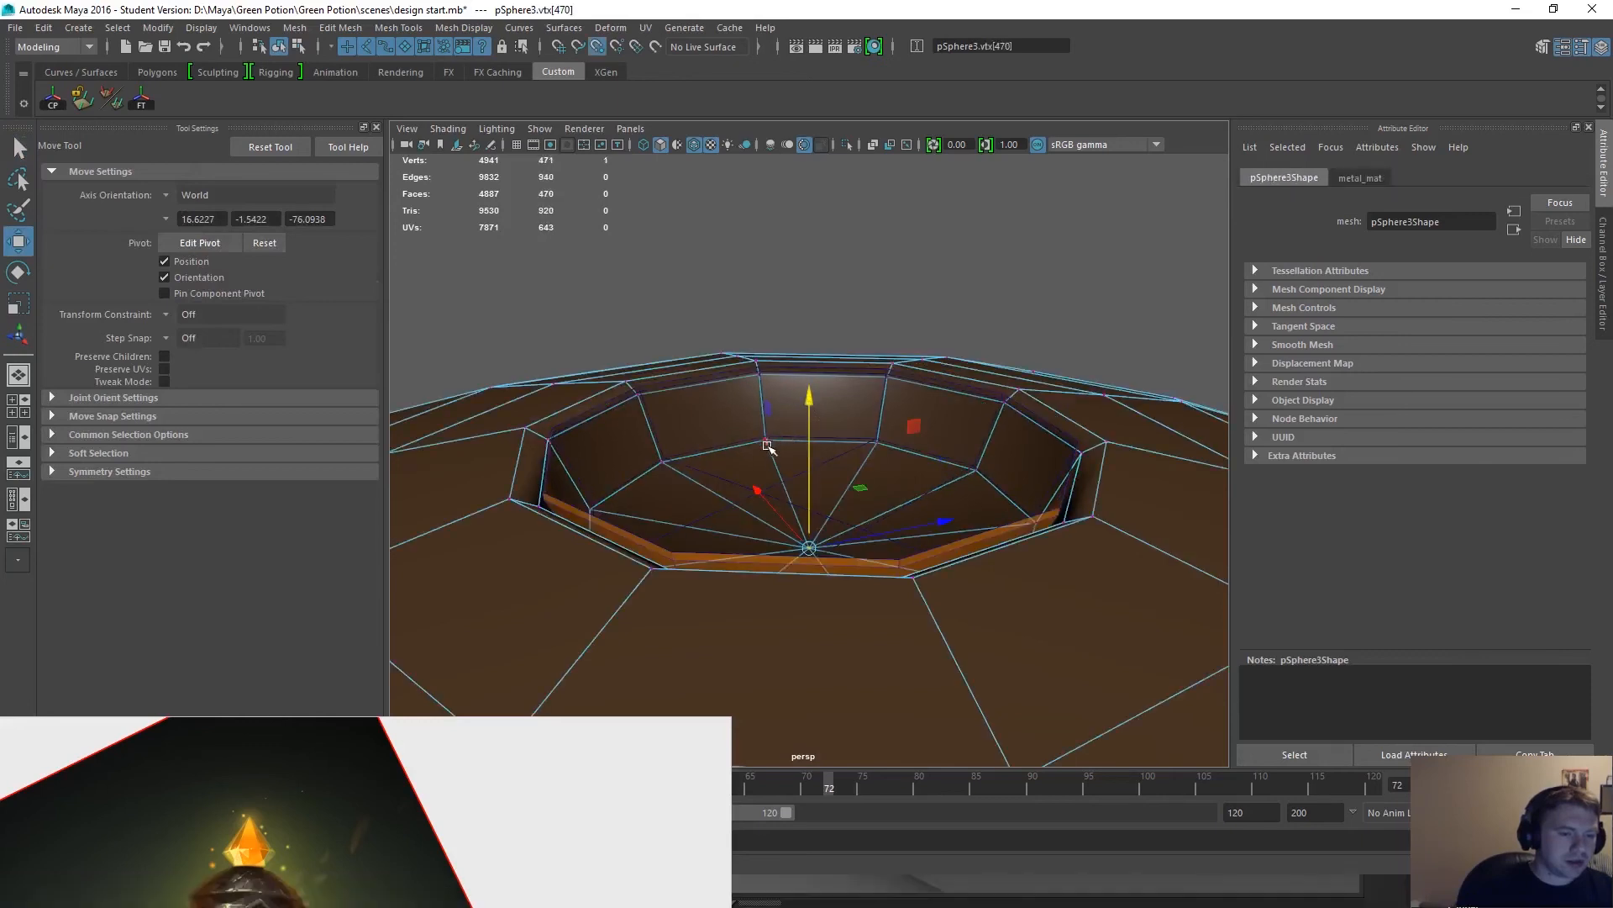
pyautogui.press('q')
pyautogui.click(679, 610)
pyautogui.click(788, 586)
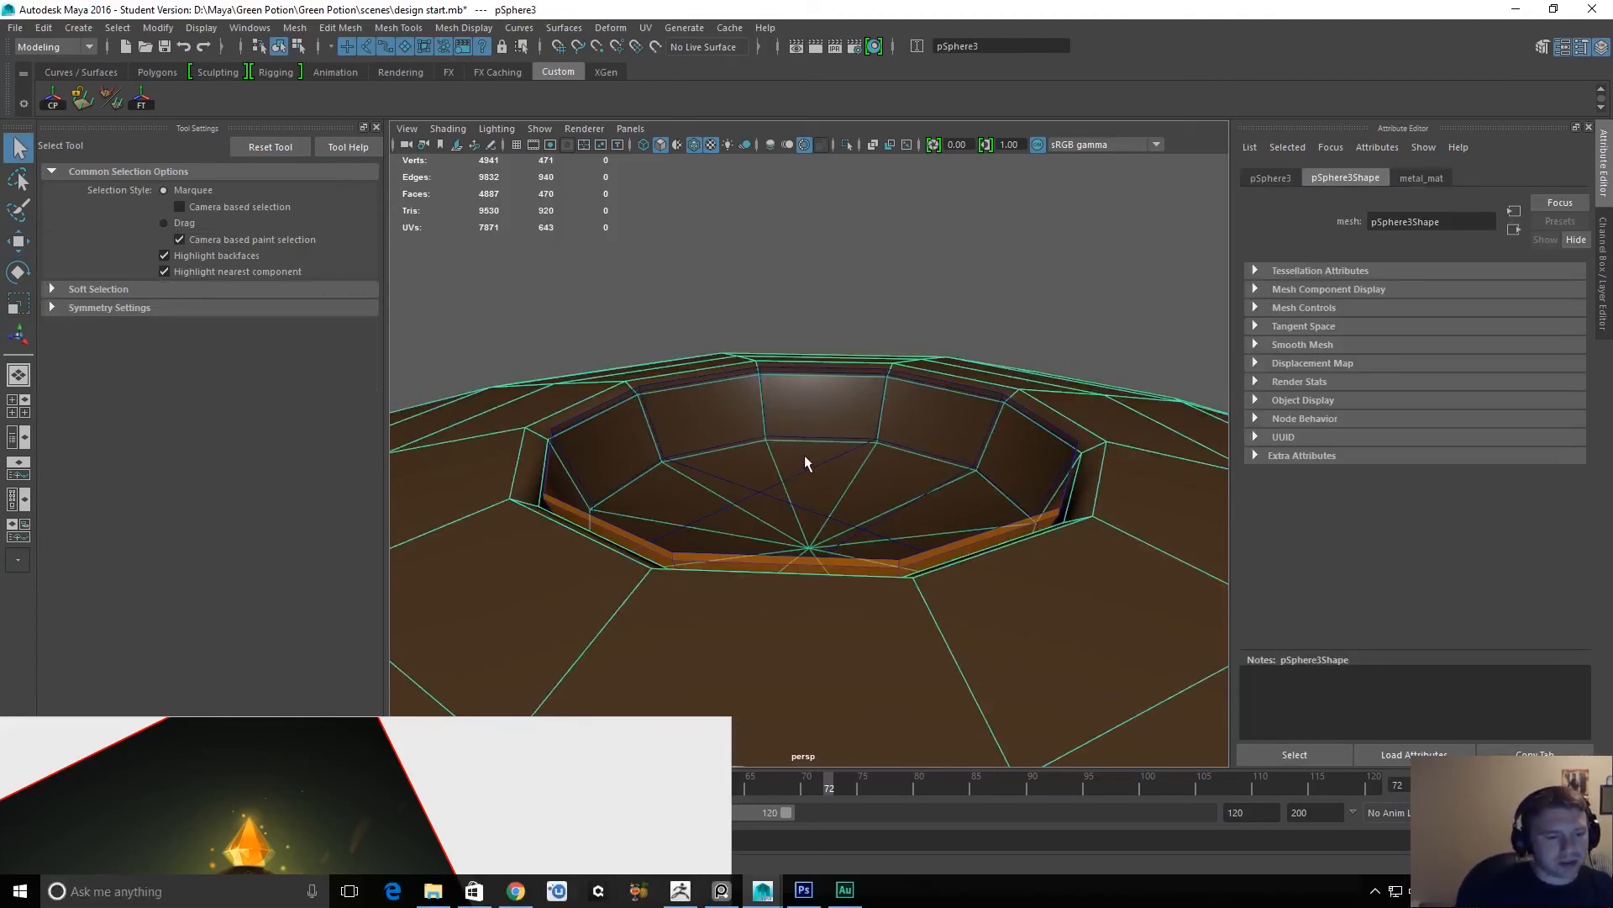
# Adjust the orange band's height slightly inside the cap's opening.
pyautogui.click(649, 547)
pyautogui.press('w')
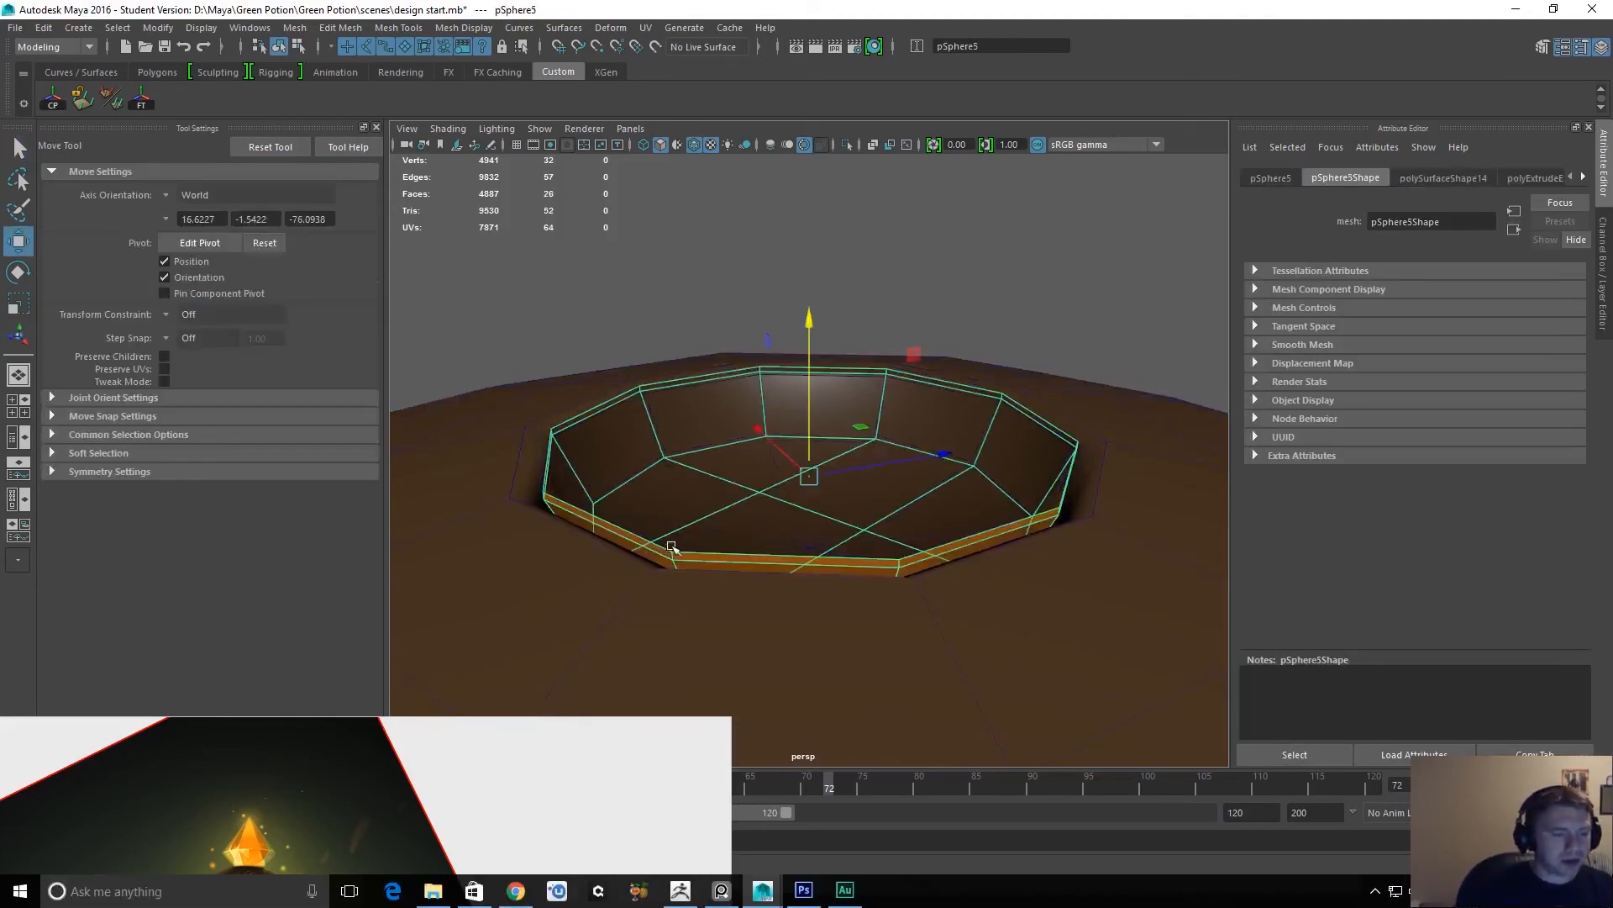
pyautogui.moveTo(811, 324); pyautogui.dragTo(812, 327)
pyautogui.keyDown('alt'); pyautogui.moveTo(944, 479); pyautogui.dragTo(724, 468); pyautogui.keyUp('alt')
# Extrude the top edge loop of the orange band and raise it well above the cap's opening.
pyautogui.press('F10')
pyautogui.click(592, 505)
pyautogui.doubleClick(592, 505)
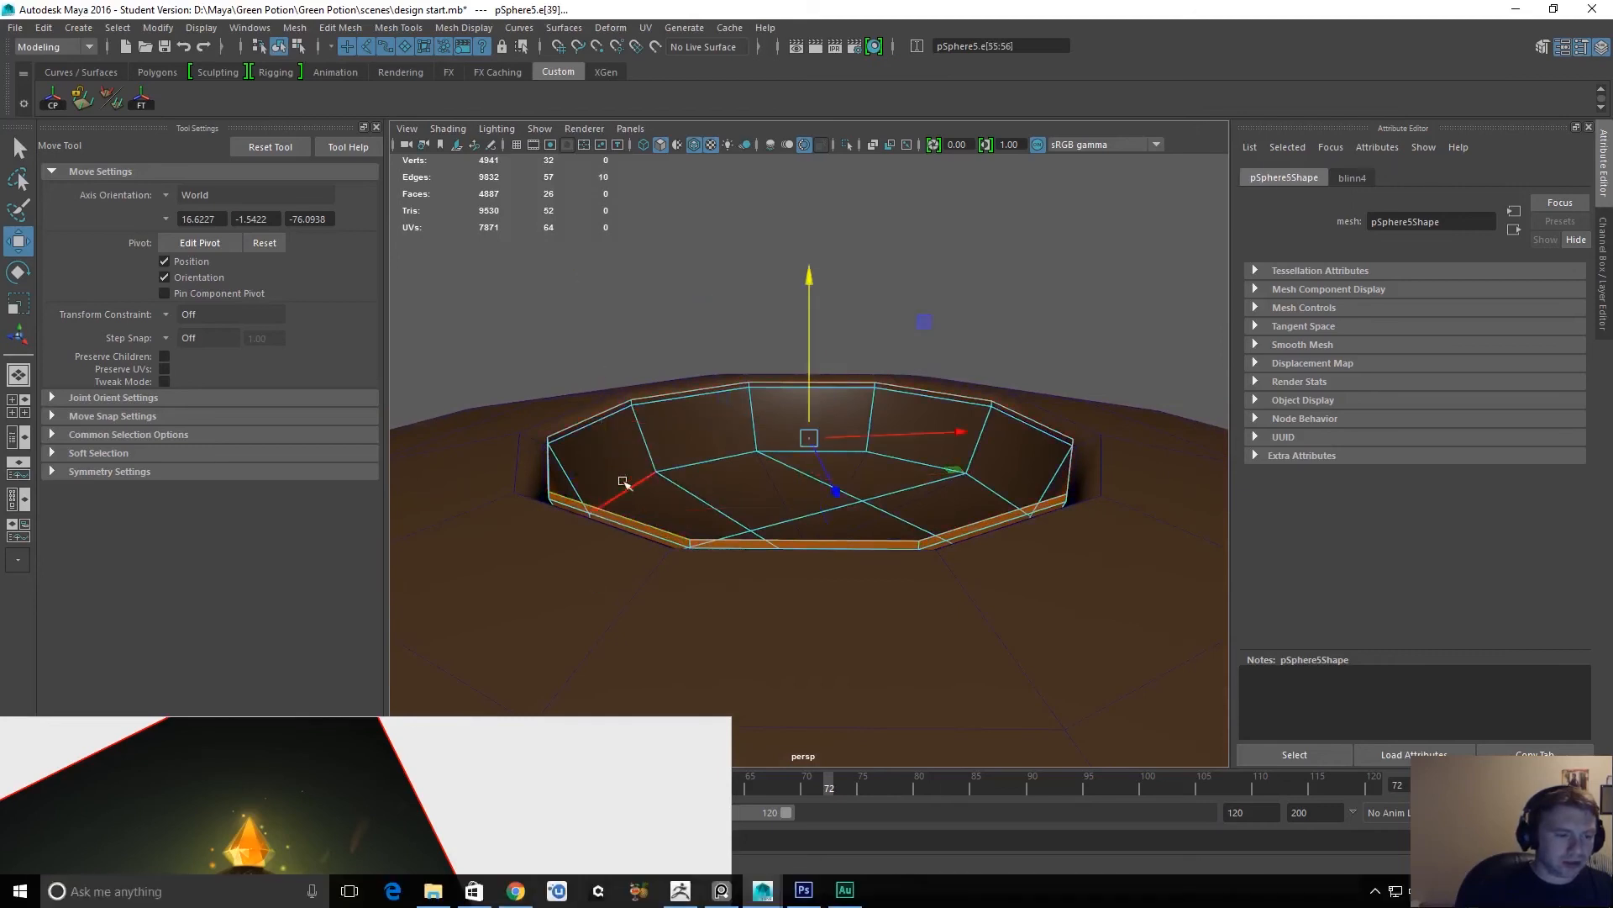
pyautogui.hotkey('ctrl', 'e')
pyautogui.press('w')
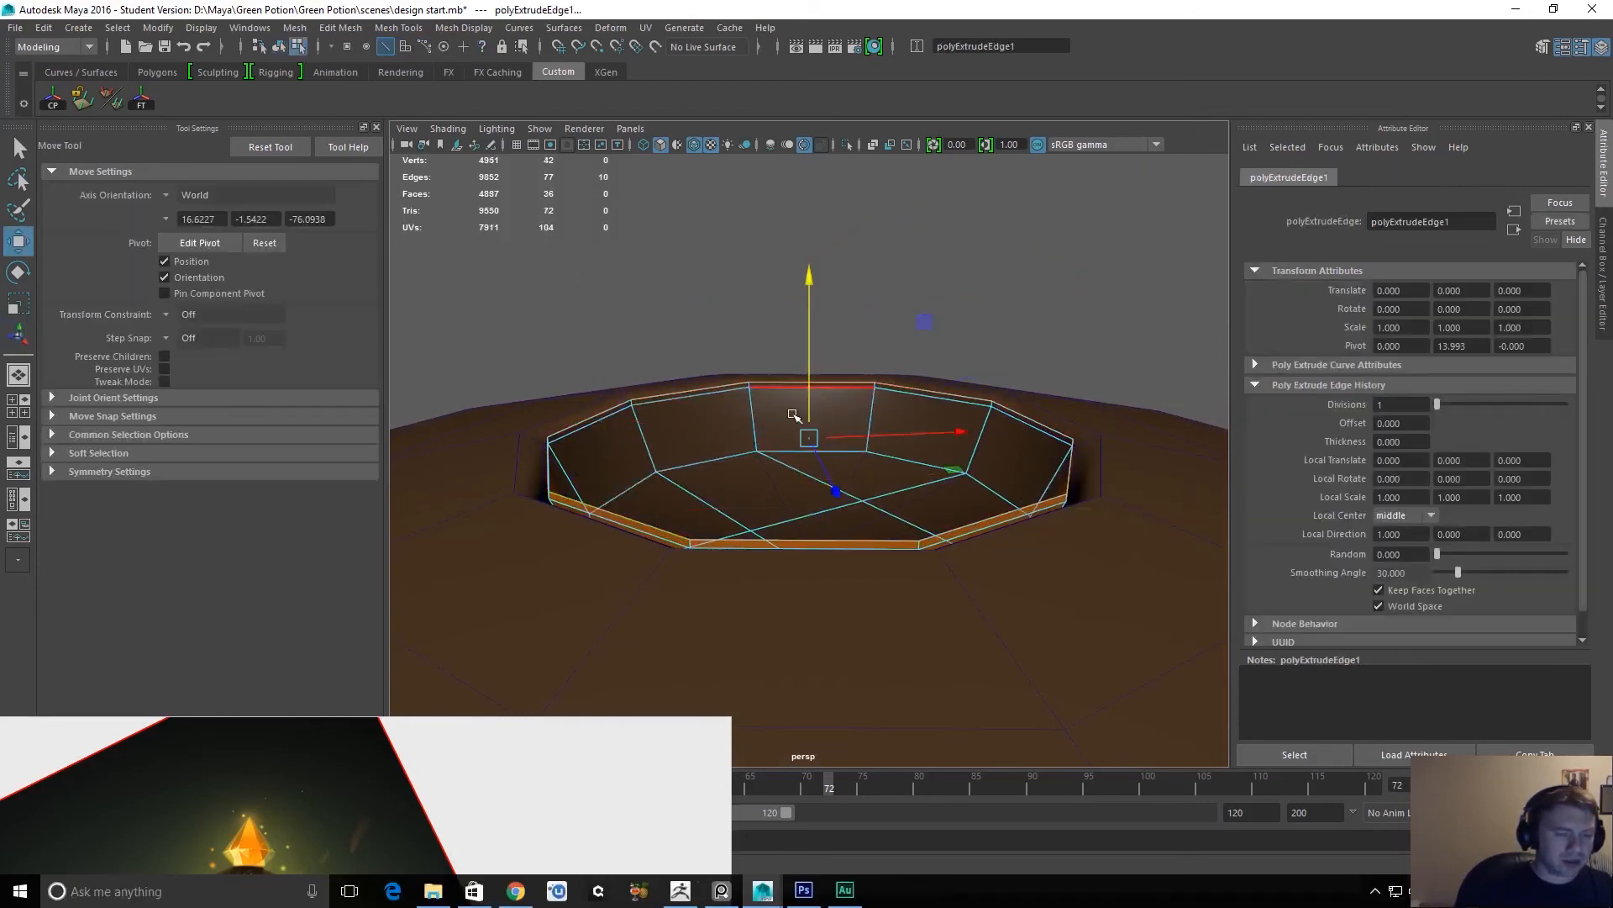
pyautogui.scroll(-3, 782, 404)
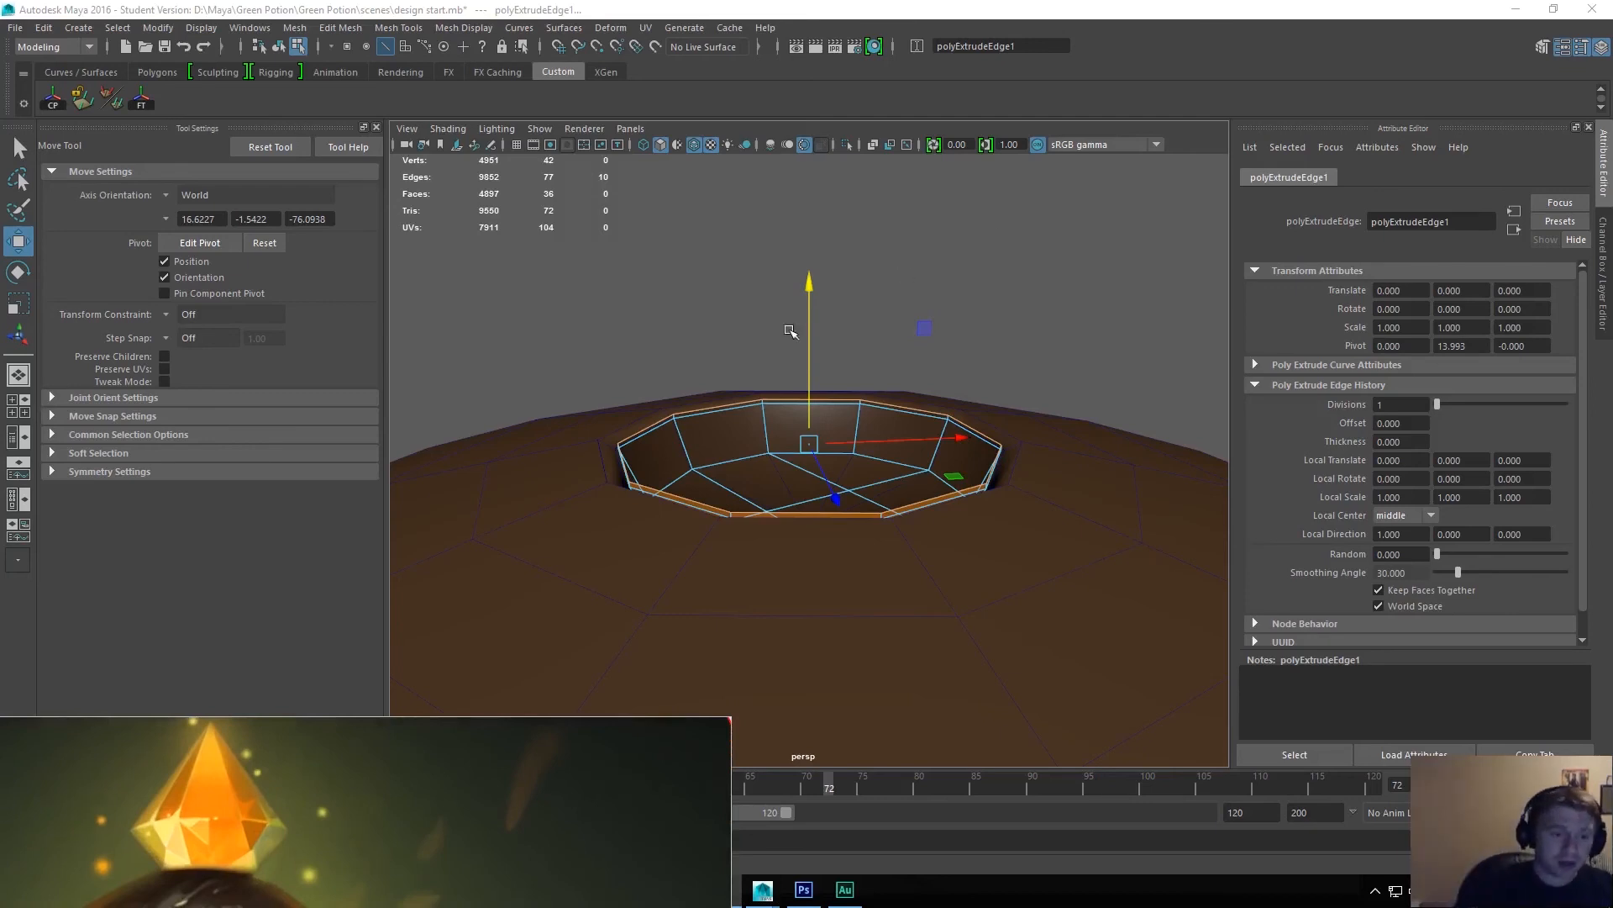
pyautogui.moveTo(806, 290); pyautogui.dragTo(817, 229)
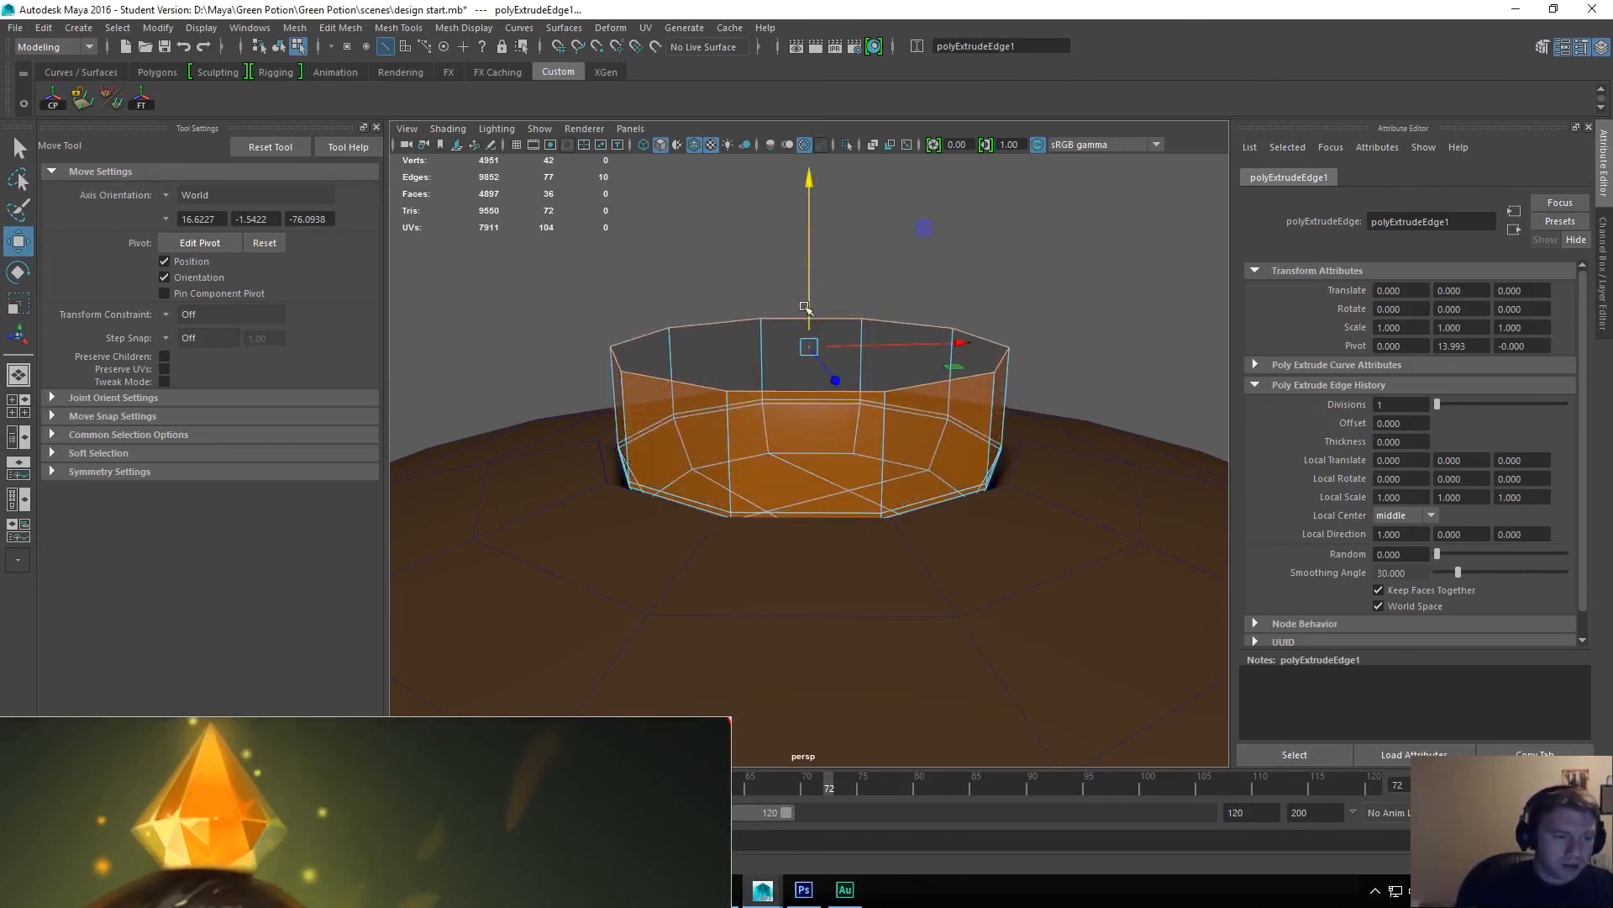
pyautogui.moveTo(809, 306); pyautogui.dragTo(810, 257)
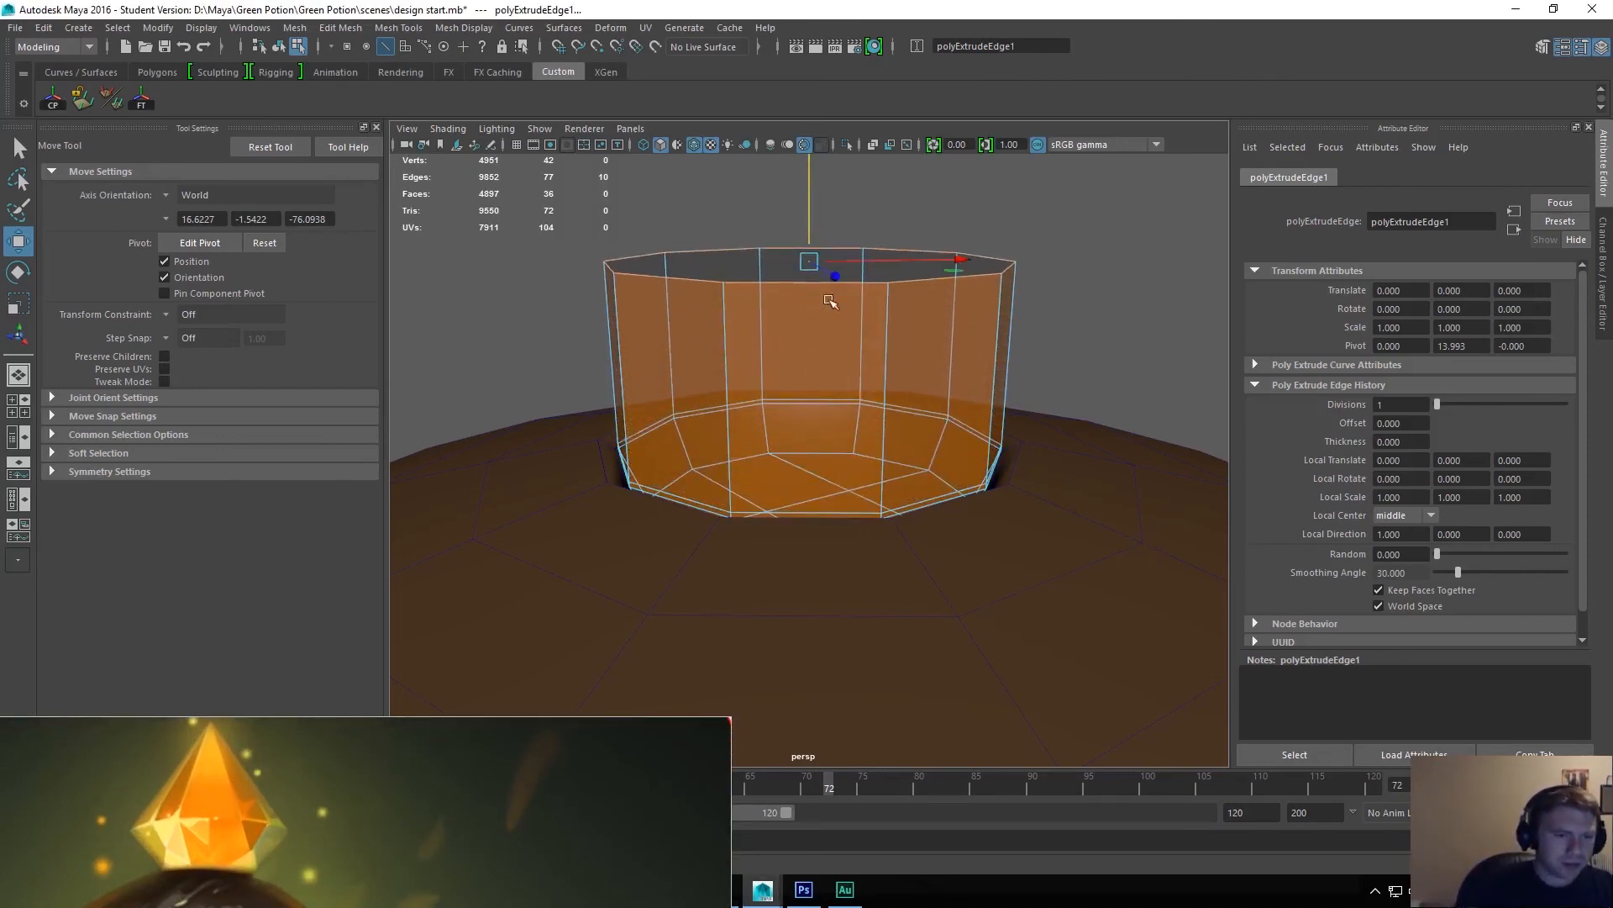
# Scale the raised top ring outward so the crystal's lower wall flares above the cap.
pyautogui.scroll(-5, 847, 252)
pyautogui.keyDown('alt'); pyautogui.moveTo(866, 166); pyautogui.dragTo(870, 79, button='right'); pyautogui.keyUp('alt')
pyautogui.keyDown('alt'); pyautogui.moveTo(886, 538); pyautogui.dragTo(827, 332, button='right'); pyautogui.keyUp('alt')
pyautogui.keyDown('alt'); pyautogui.moveTo(922, 566); pyautogui.dragTo(892, 541); pyautogui.keyUp('alt')
pyautogui.scroll(10, 892, 541)
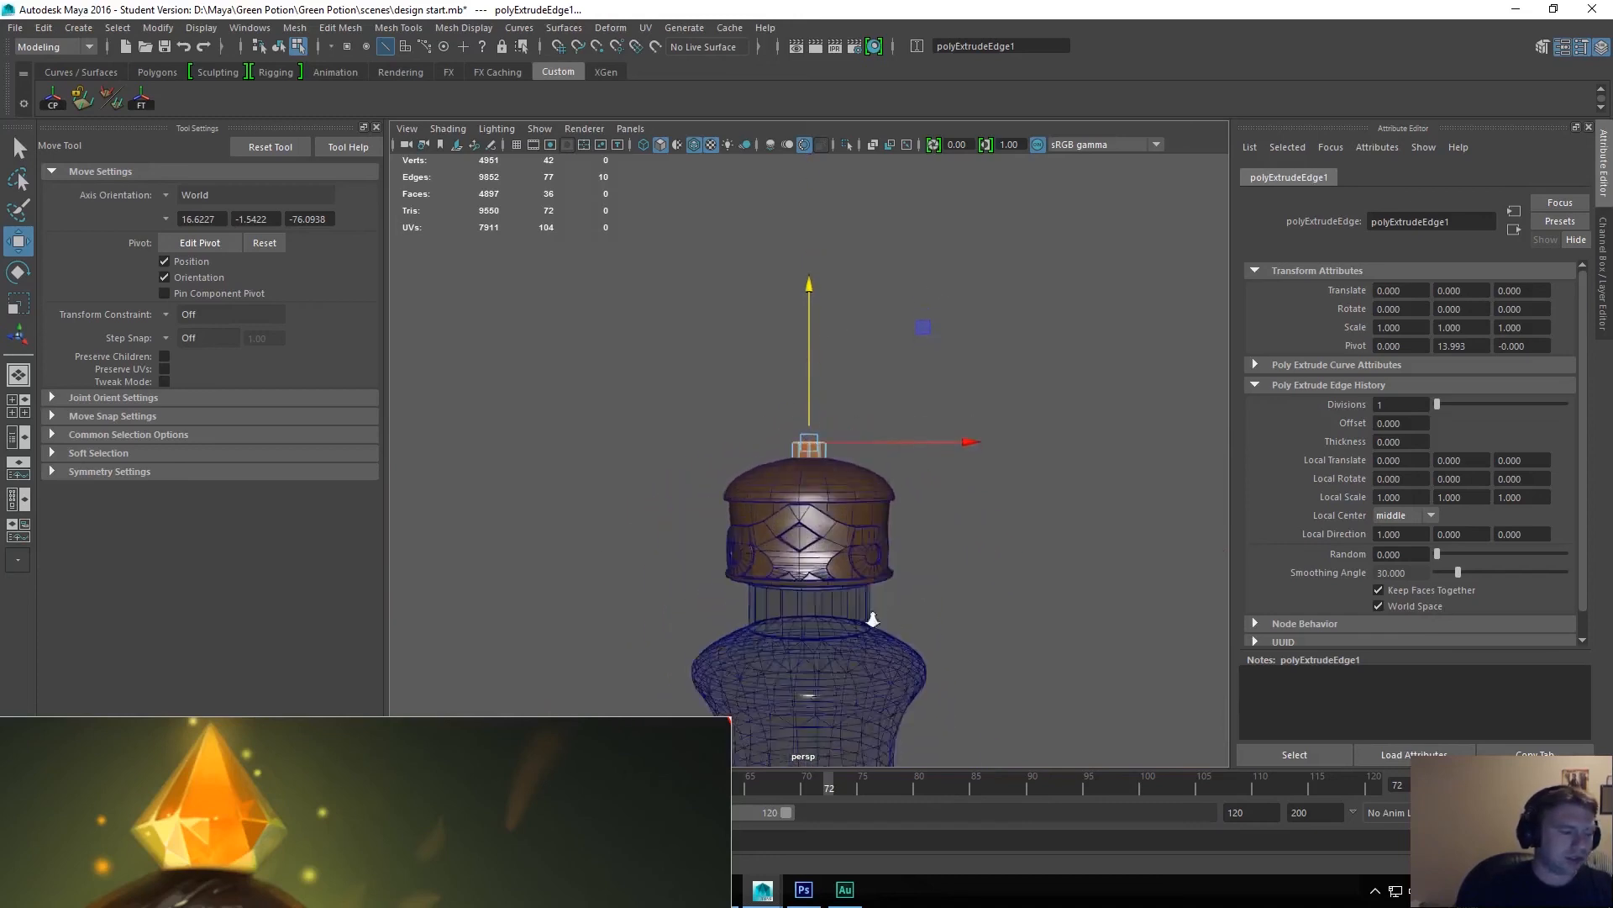
pyautogui.scroll(3, 815, 458)
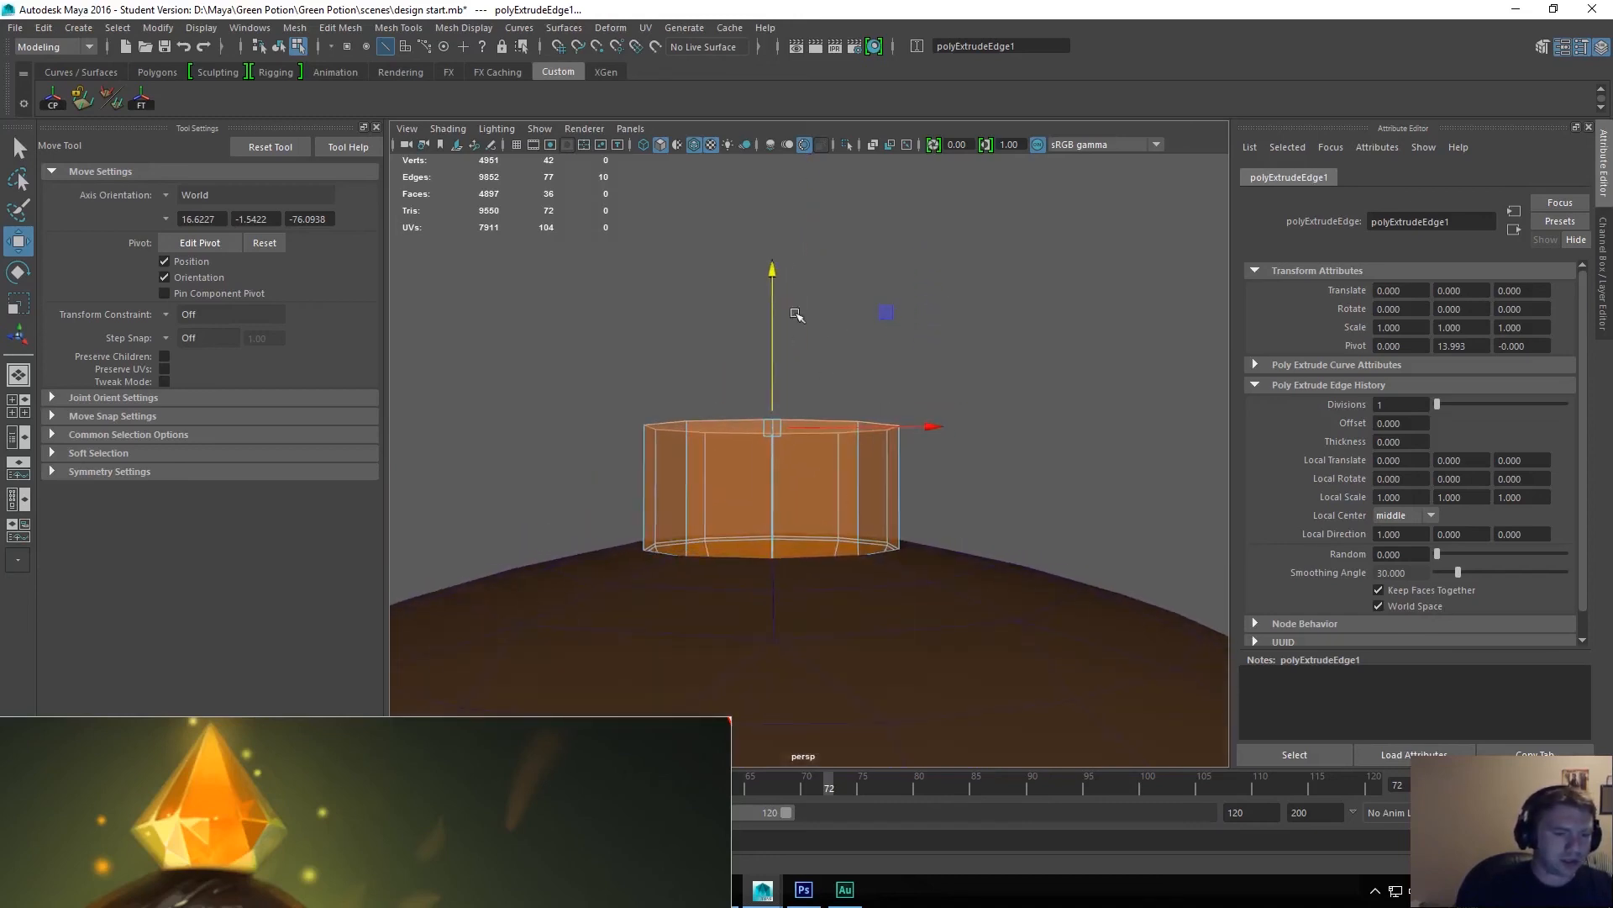
pyautogui.press('r')
pyautogui.moveTo(773, 454); pyautogui.dragTo(843, 442)
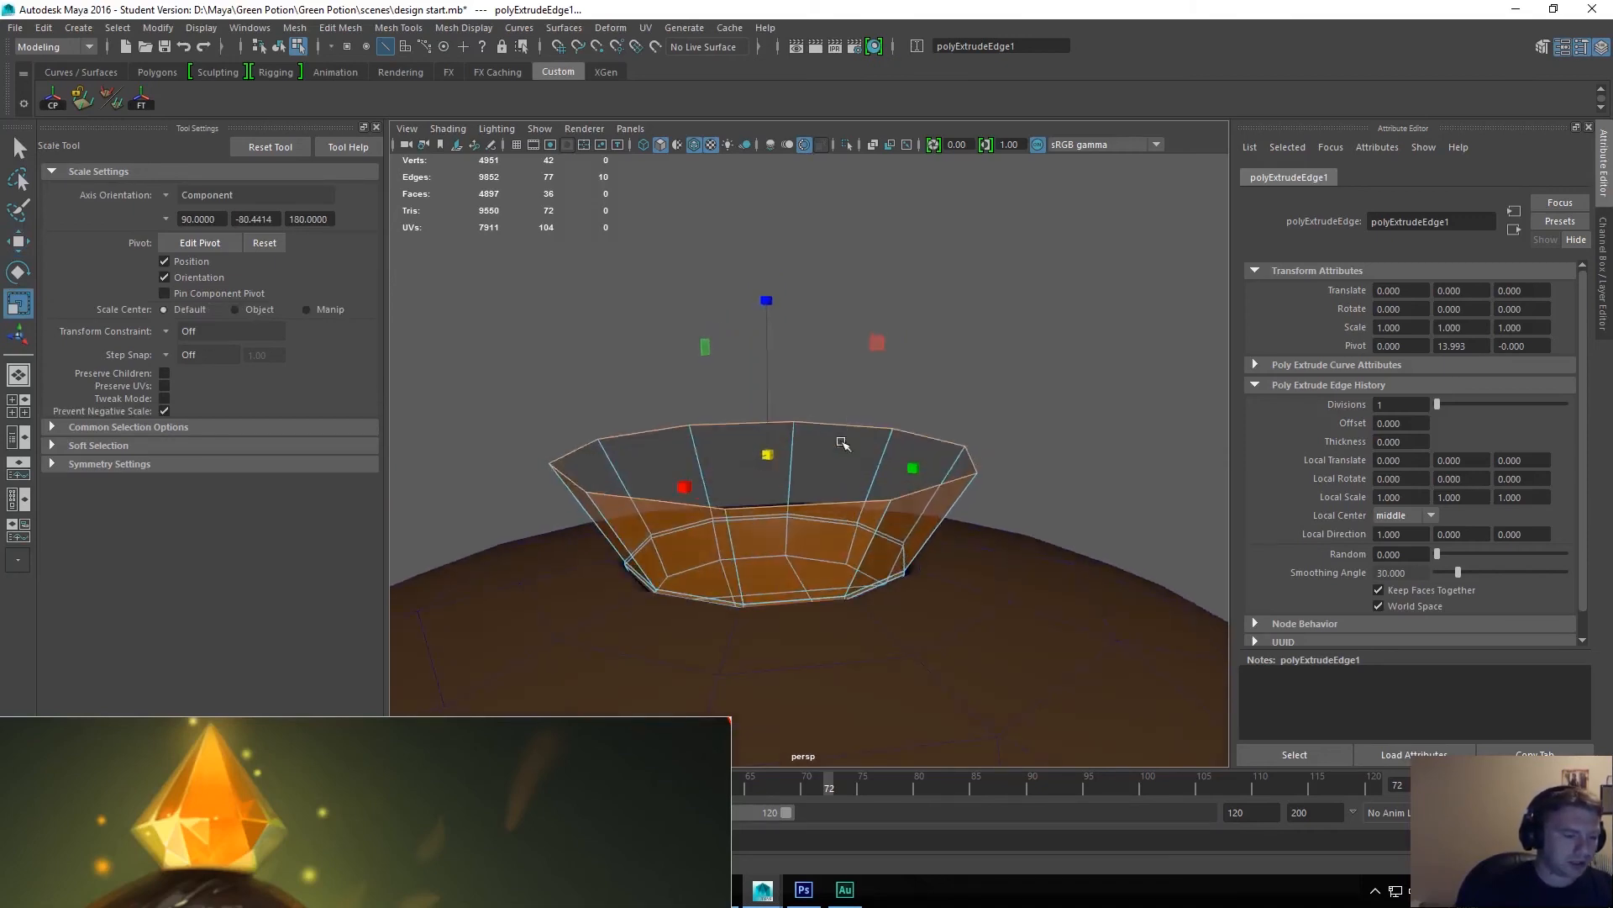
pyautogui.keyDown('shift'); pyautogui.moveTo(865, 386); pyautogui.dragTo(863, 454, button='right'); pyautogui.keyUp('shift')
pyautogui.keyDown('alt'); pyautogui.moveTo(862, 458); pyautogui.dragTo(828, 424); pyautogui.keyUp('alt')
# Extrude the flared rim, lift the new ring very slightly and adjust its width.
pyautogui.press('w')
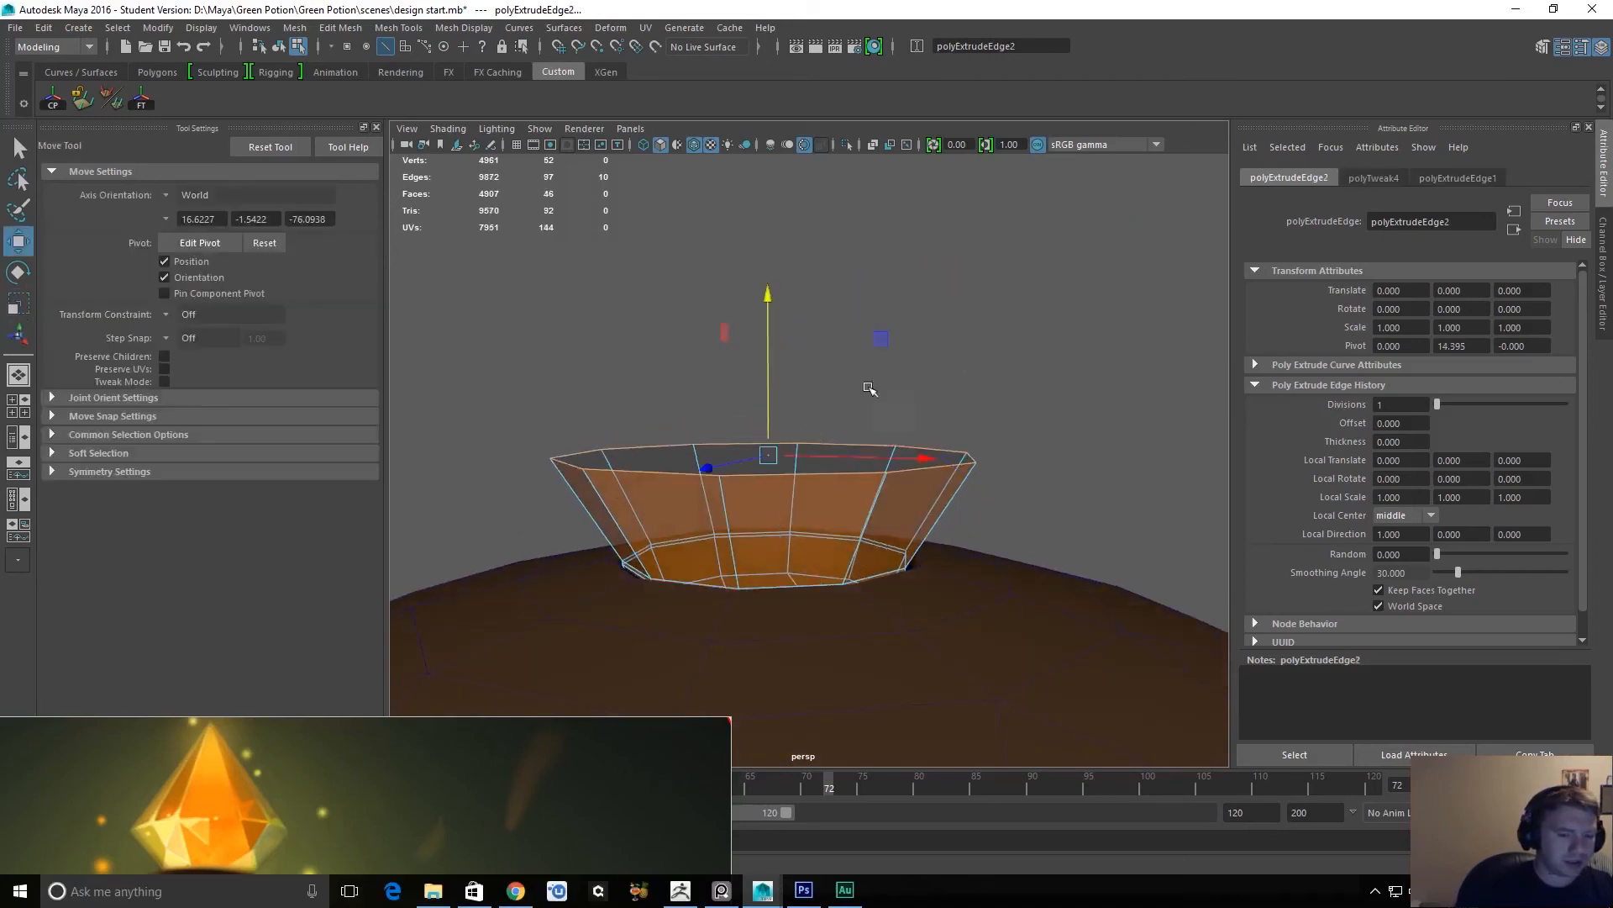
pyautogui.moveTo(767, 385); pyautogui.dragTo(767, 384)
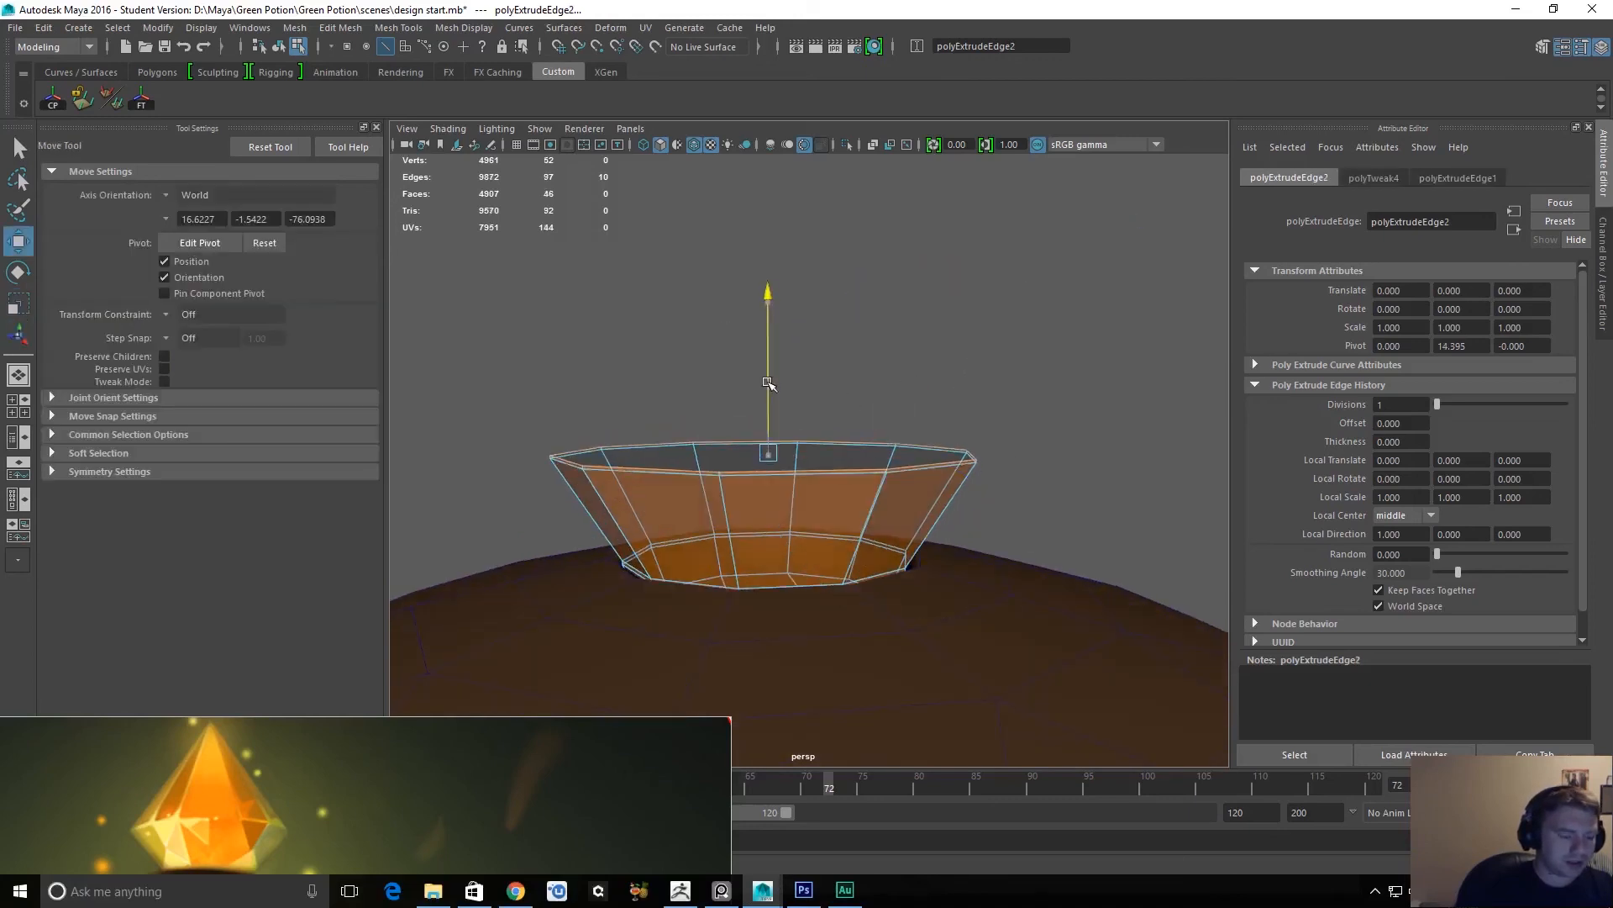
pyautogui.scroll(3, 768, 457)
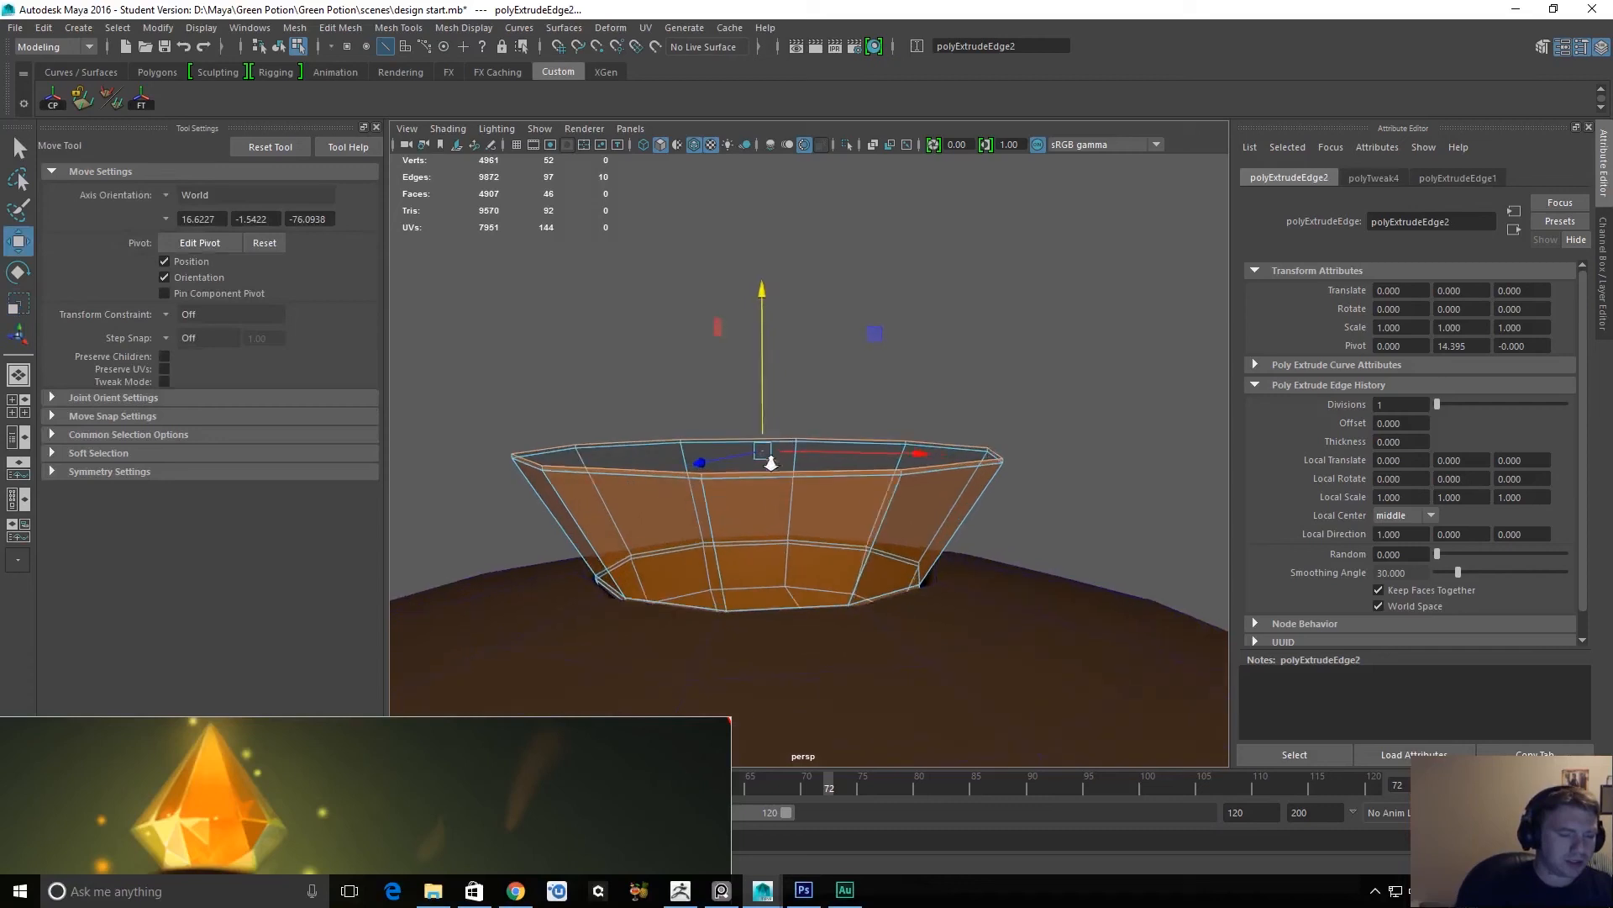
pyautogui.press('r')
pyautogui.moveTo(759, 450); pyautogui.dragTo(760, 449)
# Extrude the rim twice more with tiny upward offsets to form narrow bands at the crystal's widest part.
pyautogui.hotkey('ctrl', 'e')
pyautogui.press('w')
pyautogui.moveTo(760, 408); pyautogui.dragTo(760, 404)
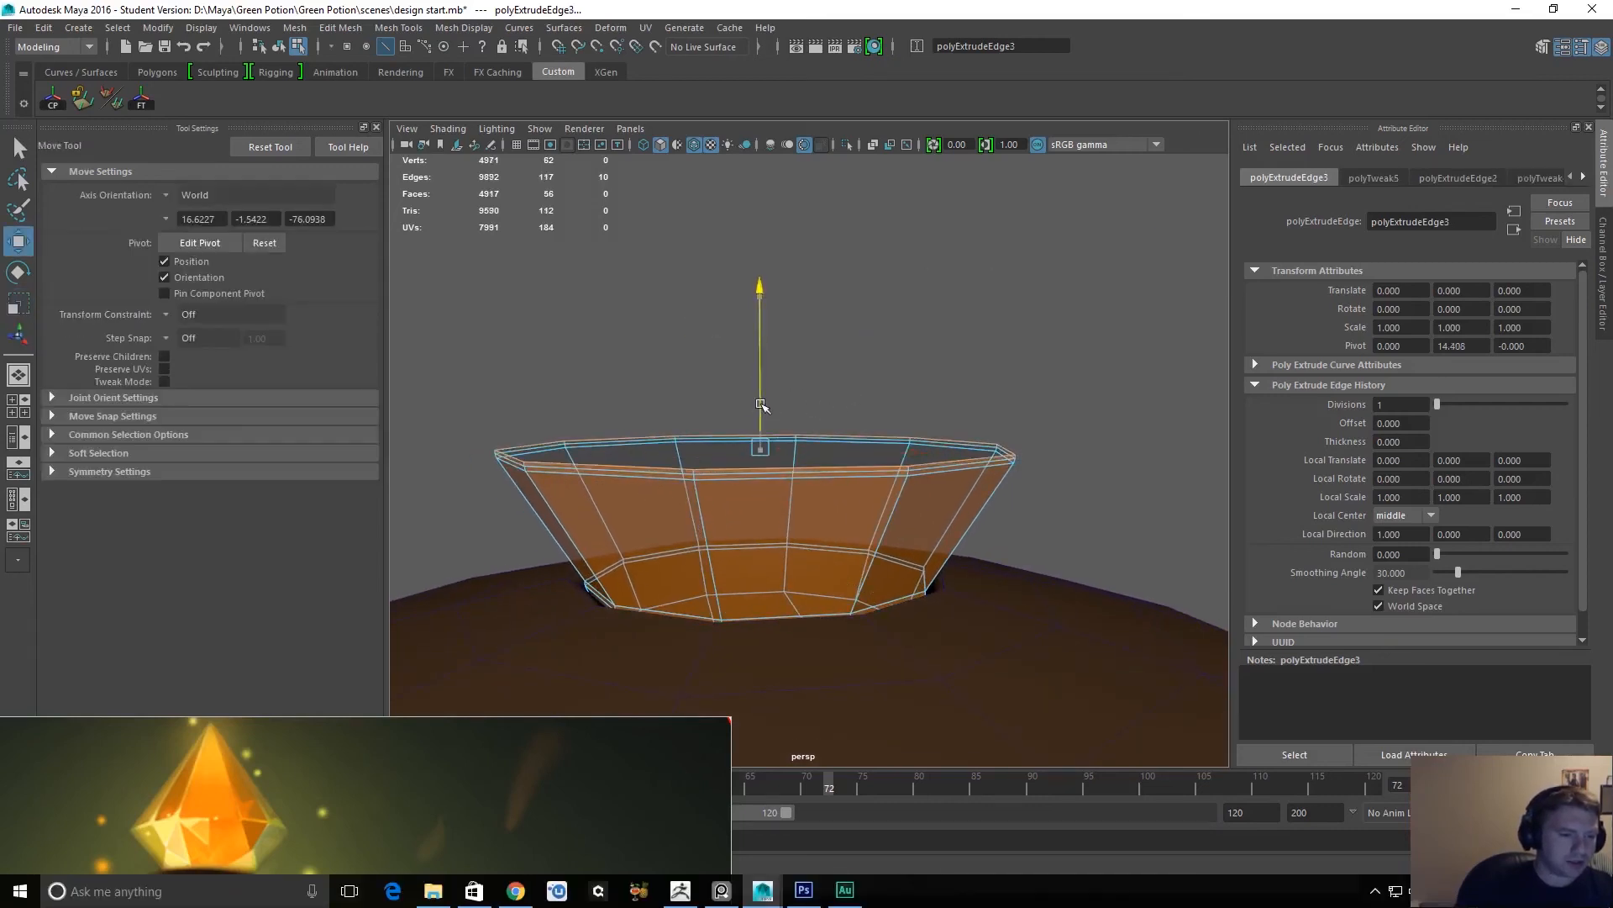
pyautogui.hotkey('ctrl', 'e')
pyautogui.press('w')
pyautogui.moveTo(762, 389); pyautogui.dragTo(761, 386)
pyautogui.press('r')
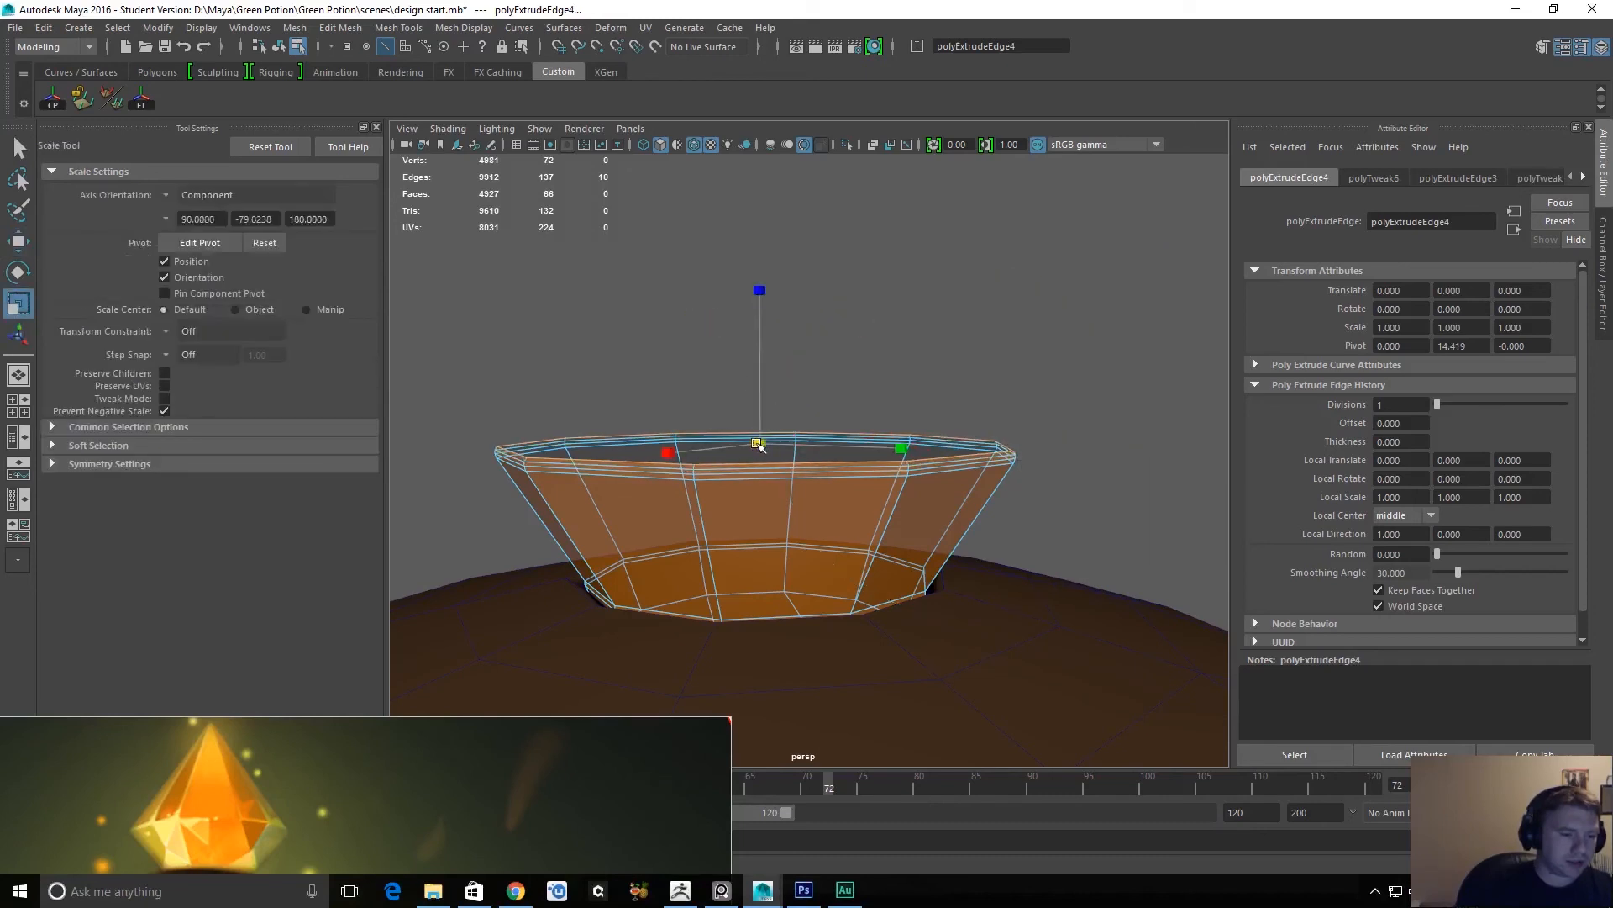
pyautogui.moveTo(759, 444); pyautogui.dragTo(804, 147)
# Extrude the rim high upward and scale its top ring inward to taper the crystal almost to a point.
pyautogui.hotkey('ctrl', 'e')
pyautogui.press('w')
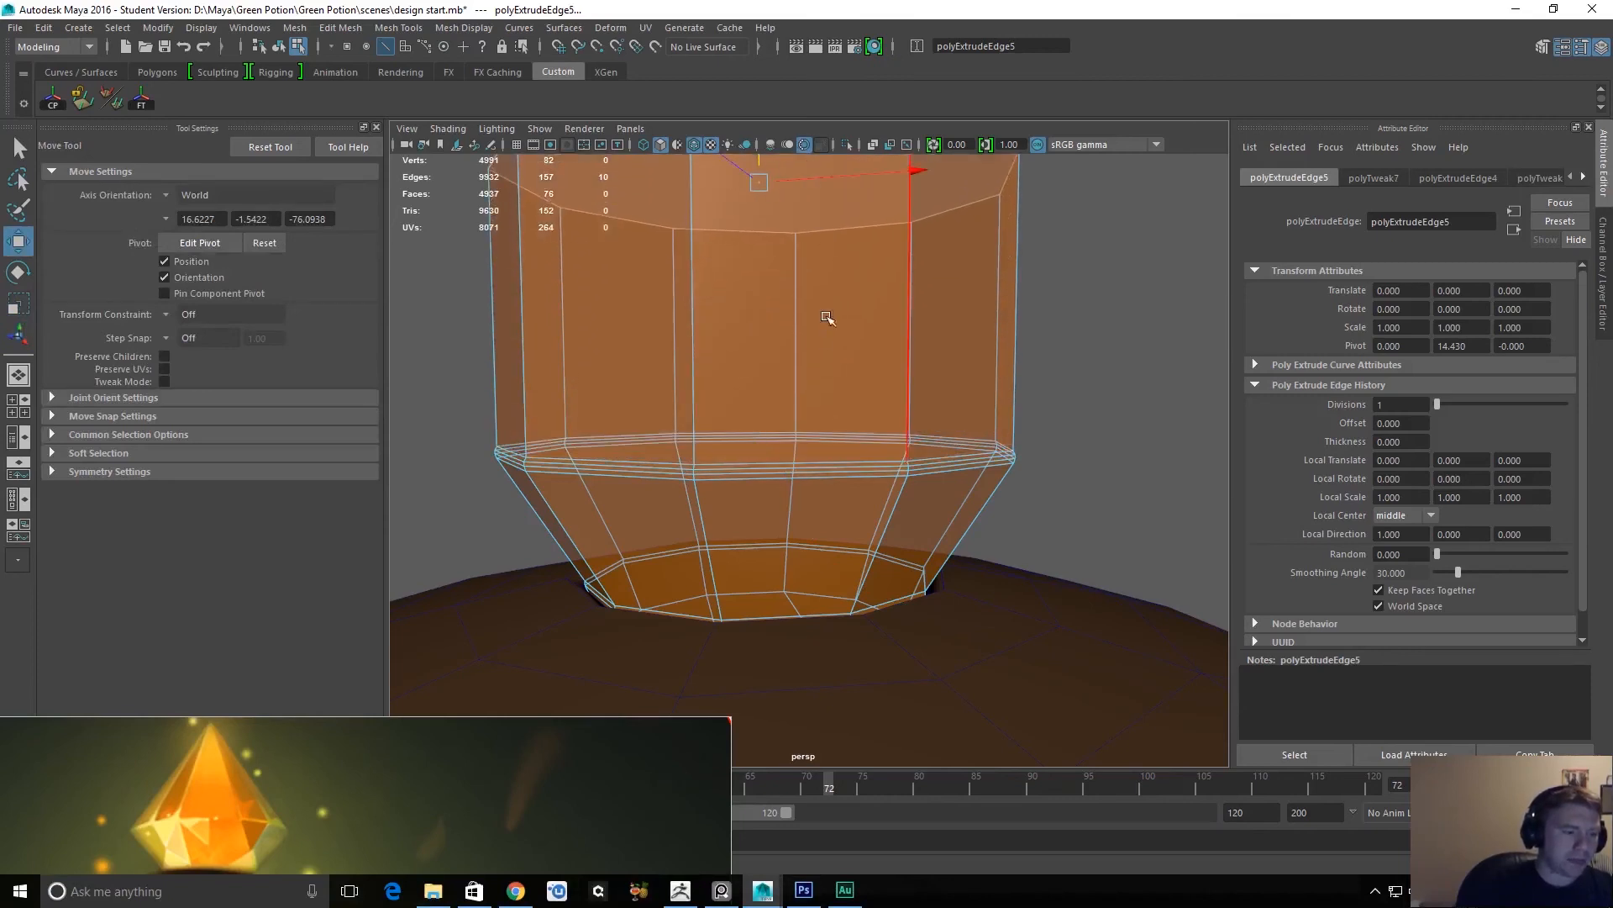
pyautogui.keyDown('alt'); pyautogui.moveTo(825, 288); pyautogui.dragTo(796, 102, button='right'); pyautogui.keyUp('alt')
pyautogui.keyDown('alt'); pyautogui.moveTo(795, 294); pyautogui.dragTo(799, 439, button='middle'); pyautogui.keyUp('alt')
pyautogui.keyDown('alt'); pyautogui.moveTo(799, 440); pyautogui.dragTo(799, 446, button='right'); pyautogui.keyUp('alt')
pyautogui.press('r')
pyautogui.press('w')
pyautogui.moveTo(795, 422); pyautogui.dragTo(593, 501)
pyautogui.press('r')
pyautogui.keyDown('alt'); pyautogui.moveTo(805, 470); pyautogui.dragTo(781, 342, button='right'); pyautogui.keyUp('alt')
pyautogui.keyDown('alt'); pyautogui.moveTo(770, 424); pyautogui.dragTo(755, 309, button='right'); pyautogui.keyUp('alt')
pyautogui.keyDown('alt'); pyautogui.moveTo(775, 571); pyautogui.dragTo(741, 506, button='right'); pyautogui.keyUp('alt')
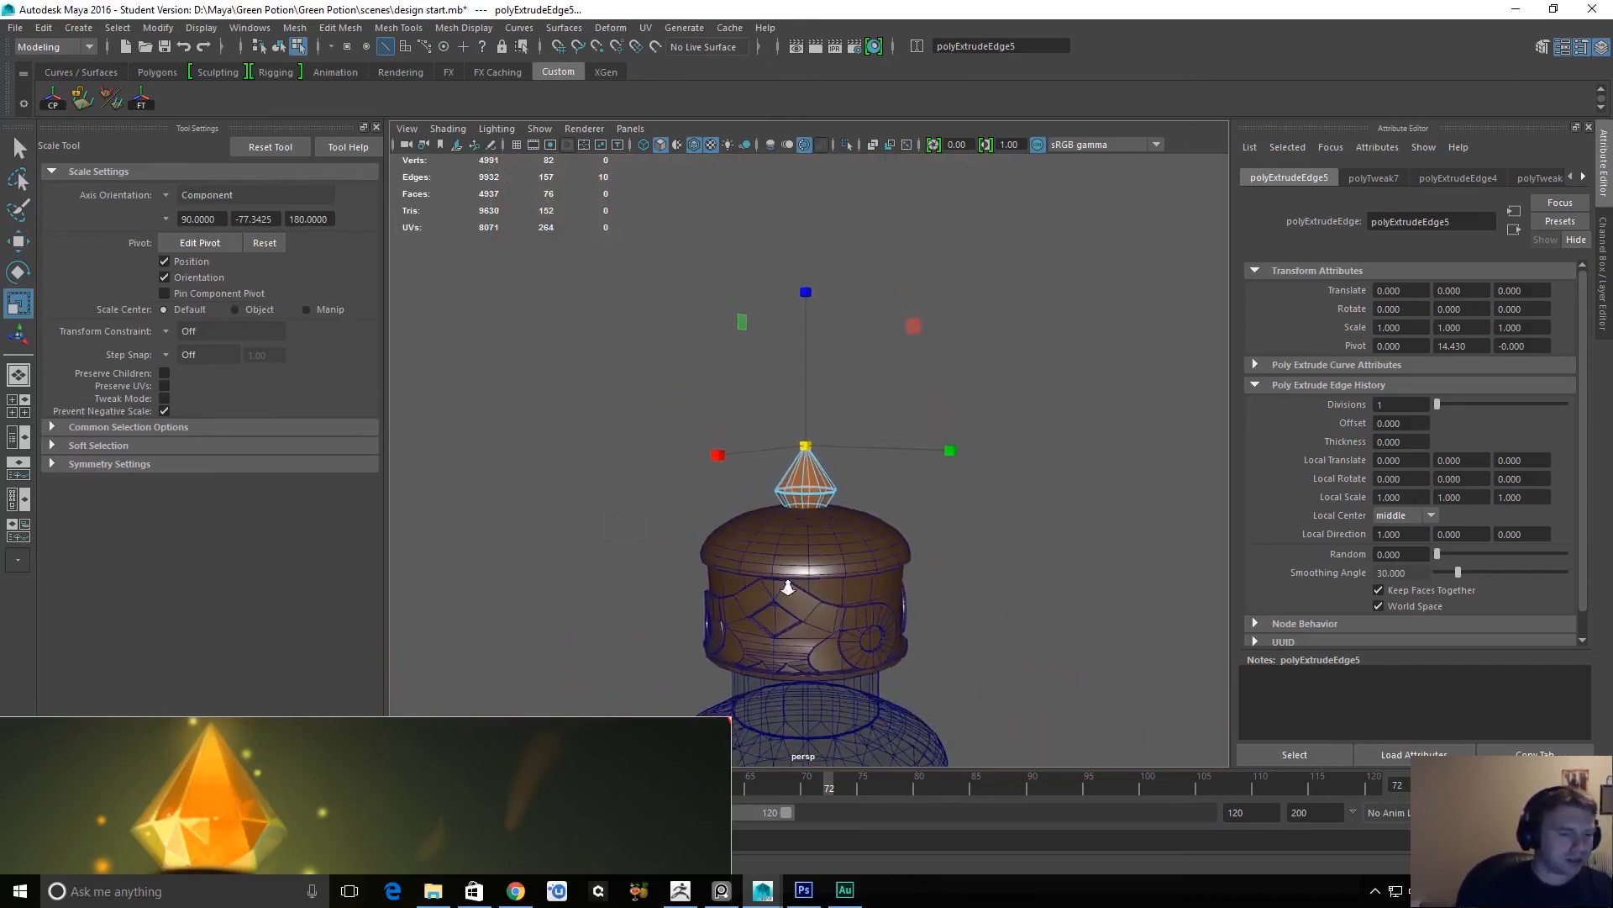
pyautogui.keyDown('alt'); pyautogui.moveTo(785, 587); pyautogui.dragTo(776, 480, button='right'); pyautogui.keyUp('alt')
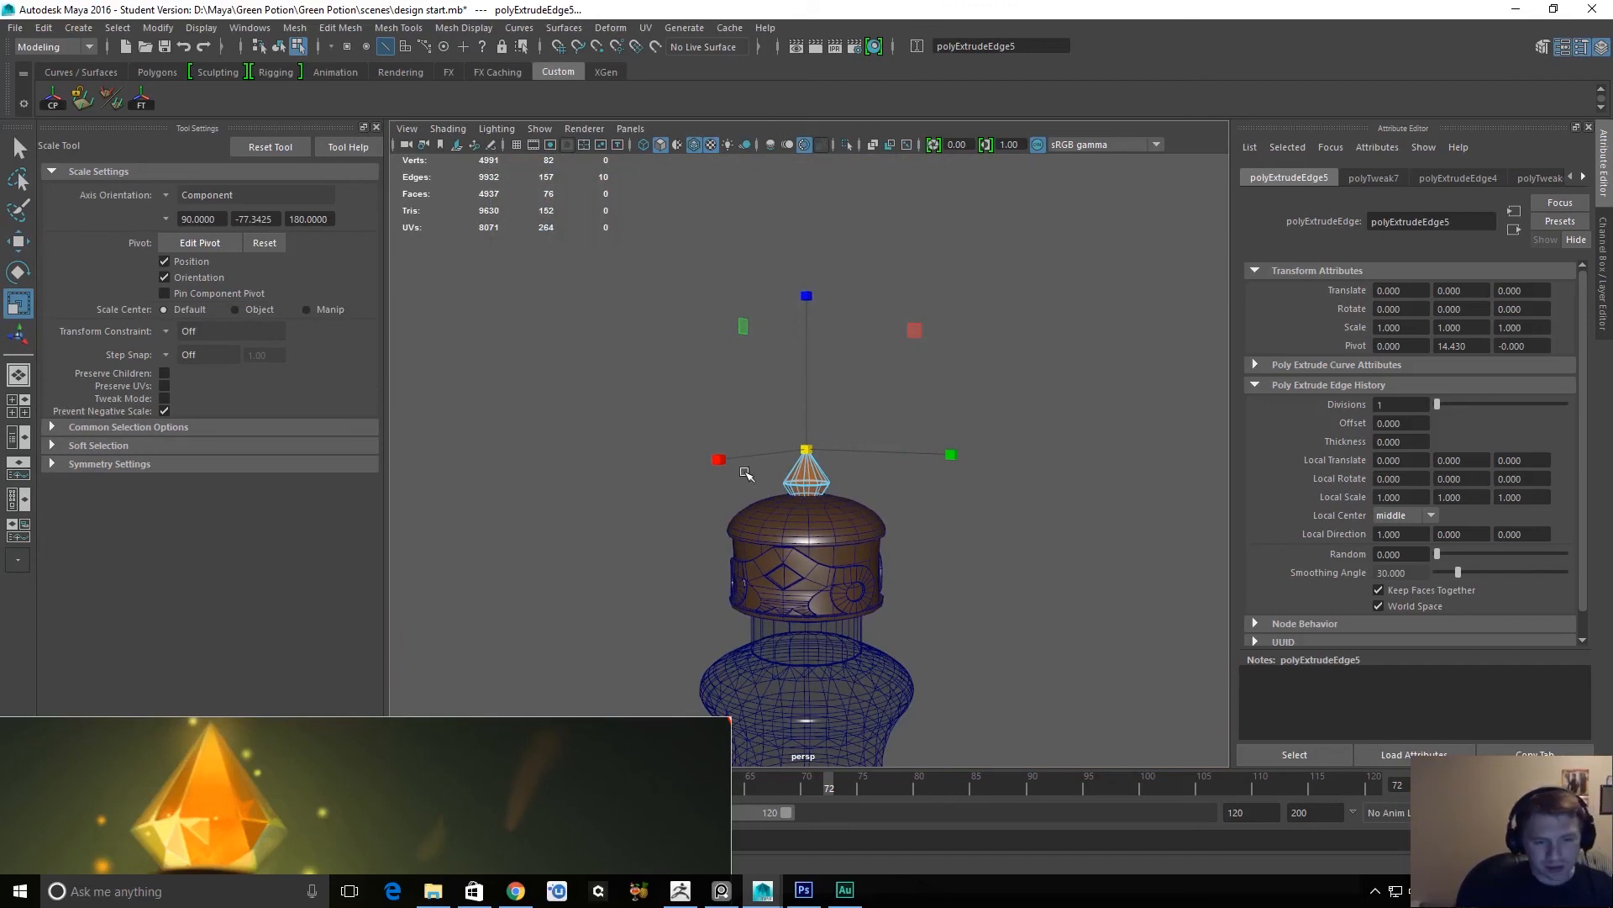
pyautogui.keyDown('alt'); pyautogui.moveTo(900, 547); pyautogui.dragTo(841, 710, button='right'); pyautogui.keyUp('alt')
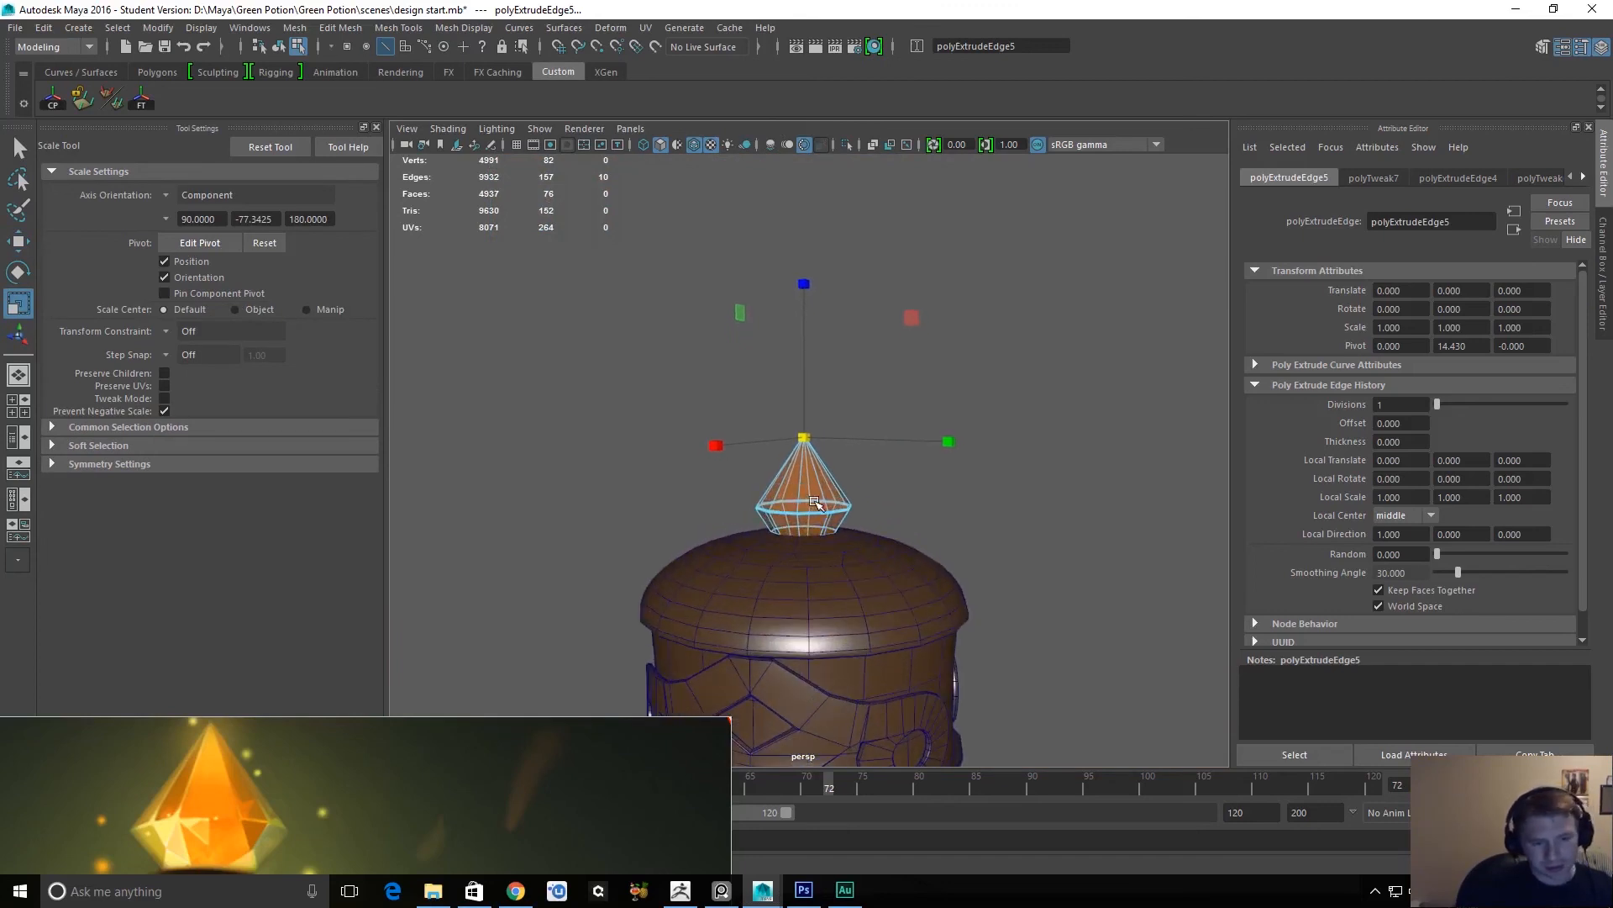
# Extrude the small open ring at the crystal's tip a short distance upward.
pyautogui.keyDown('alt'); pyautogui.moveTo(807, 511); pyautogui.dragTo(961, 814, button='right'); pyautogui.keyUp('alt')
pyautogui.keyDown('alt'); pyautogui.moveTo(847, 473); pyautogui.dragTo(885, 501, button='right'); pyautogui.keyUp('alt')
pyautogui.press('q')
pyautogui.keyDown('alt'); pyautogui.moveTo(821, 384); pyautogui.dragTo(771, 481); pyautogui.keyUp('alt')
pyautogui.press('r')
pyautogui.keyDown('shift'); pyautogui.moveTo(790, 481); pyautogui.dragTo(788, 514, button='right'); pyautogui.keyUp('shift')
pyautogui.press('r')
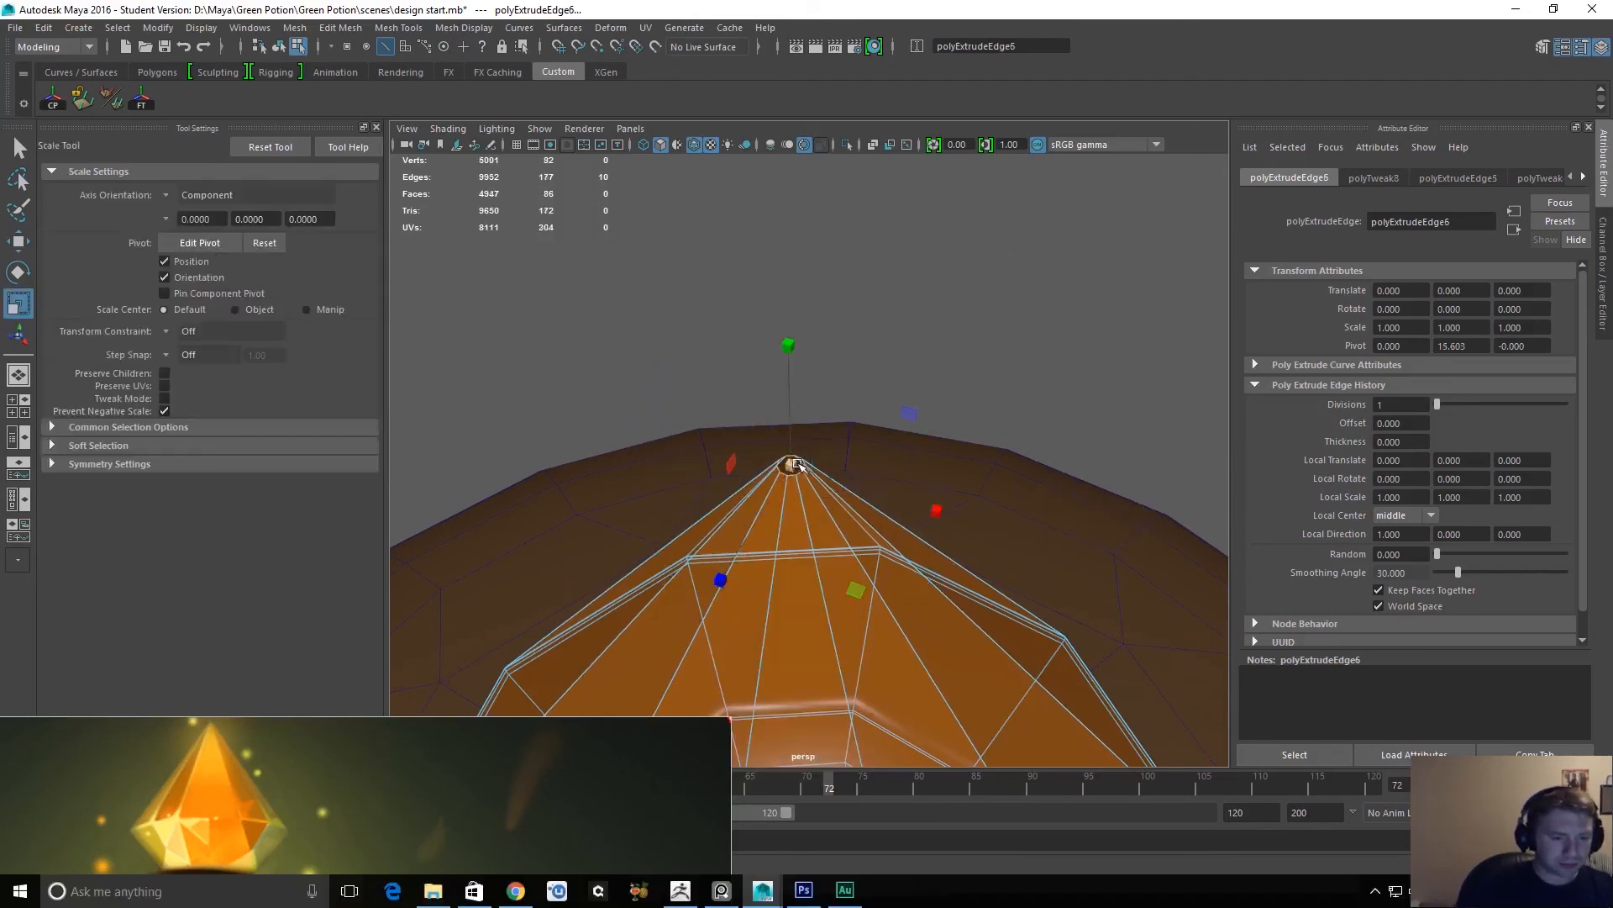
pyautogui.press('w')
pyautogui.scroll(5, 803, 469)
pyautogui.press('f')
pyautogui.keyDown('alt'); pyautogui.moveTo(793, 486); pyautogui.dragTo(811, 396); pyautogui.keyUp('alt')
pyautogui.scroll(2, 812, 416)
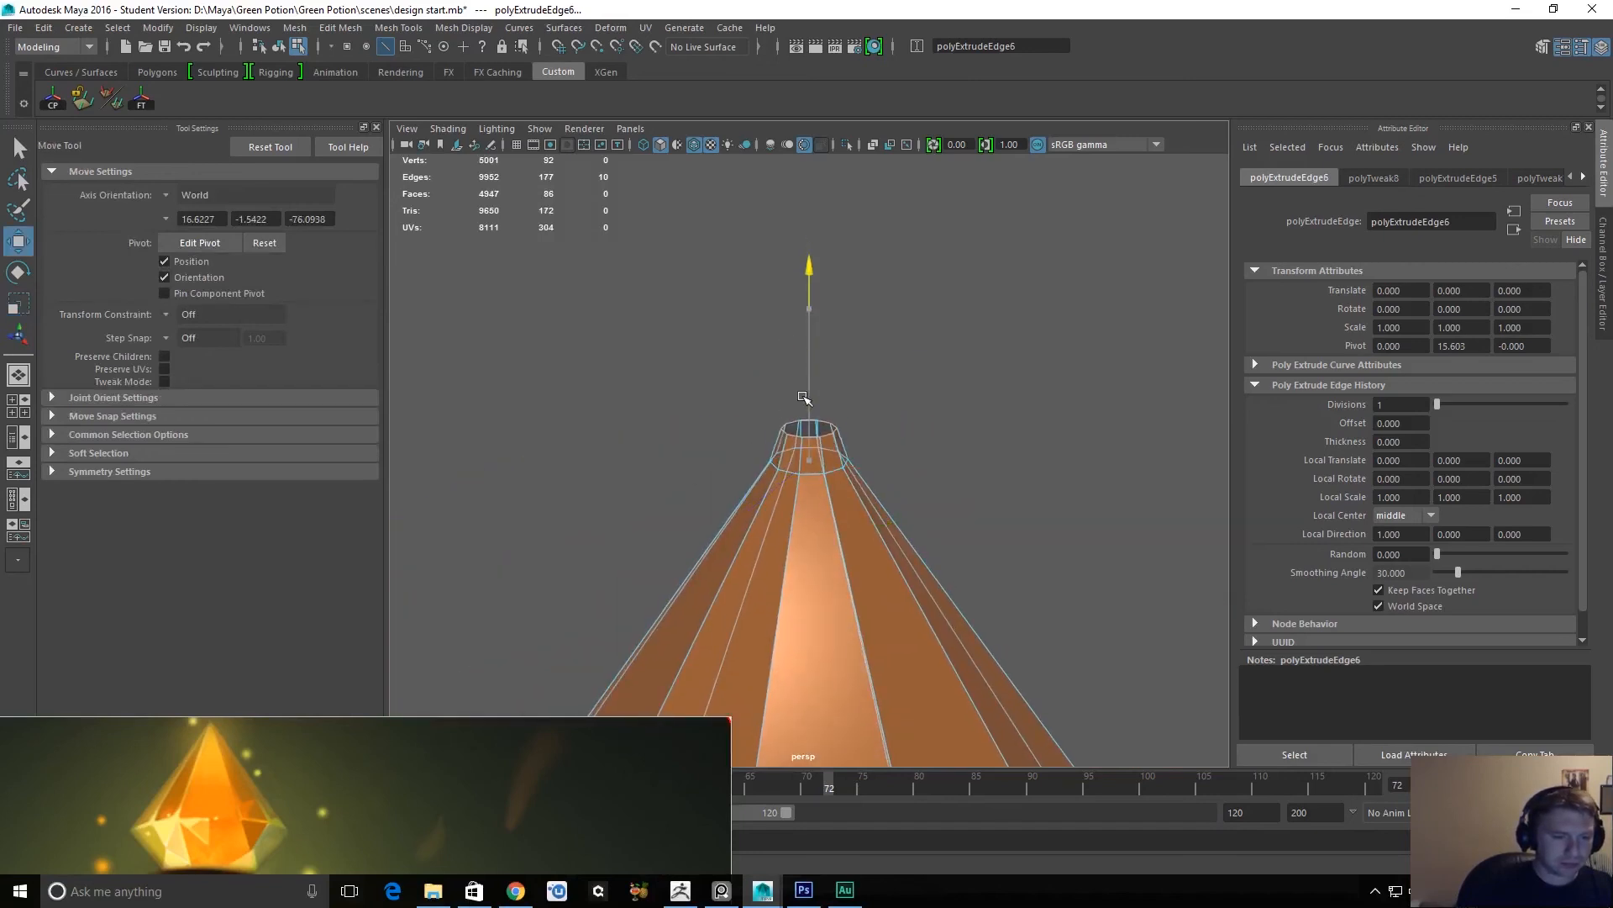
# Merge the tip's open edges to the centre and raise the resulting apex to continue the crystal's taper.
pyautogui.press('r')
pyautogui.keyDown('shift'); pyautogui.moveTo(819, 447); pyautogui.dragTo(814, 451, button='right'); pyautogui.keyUp('shift')
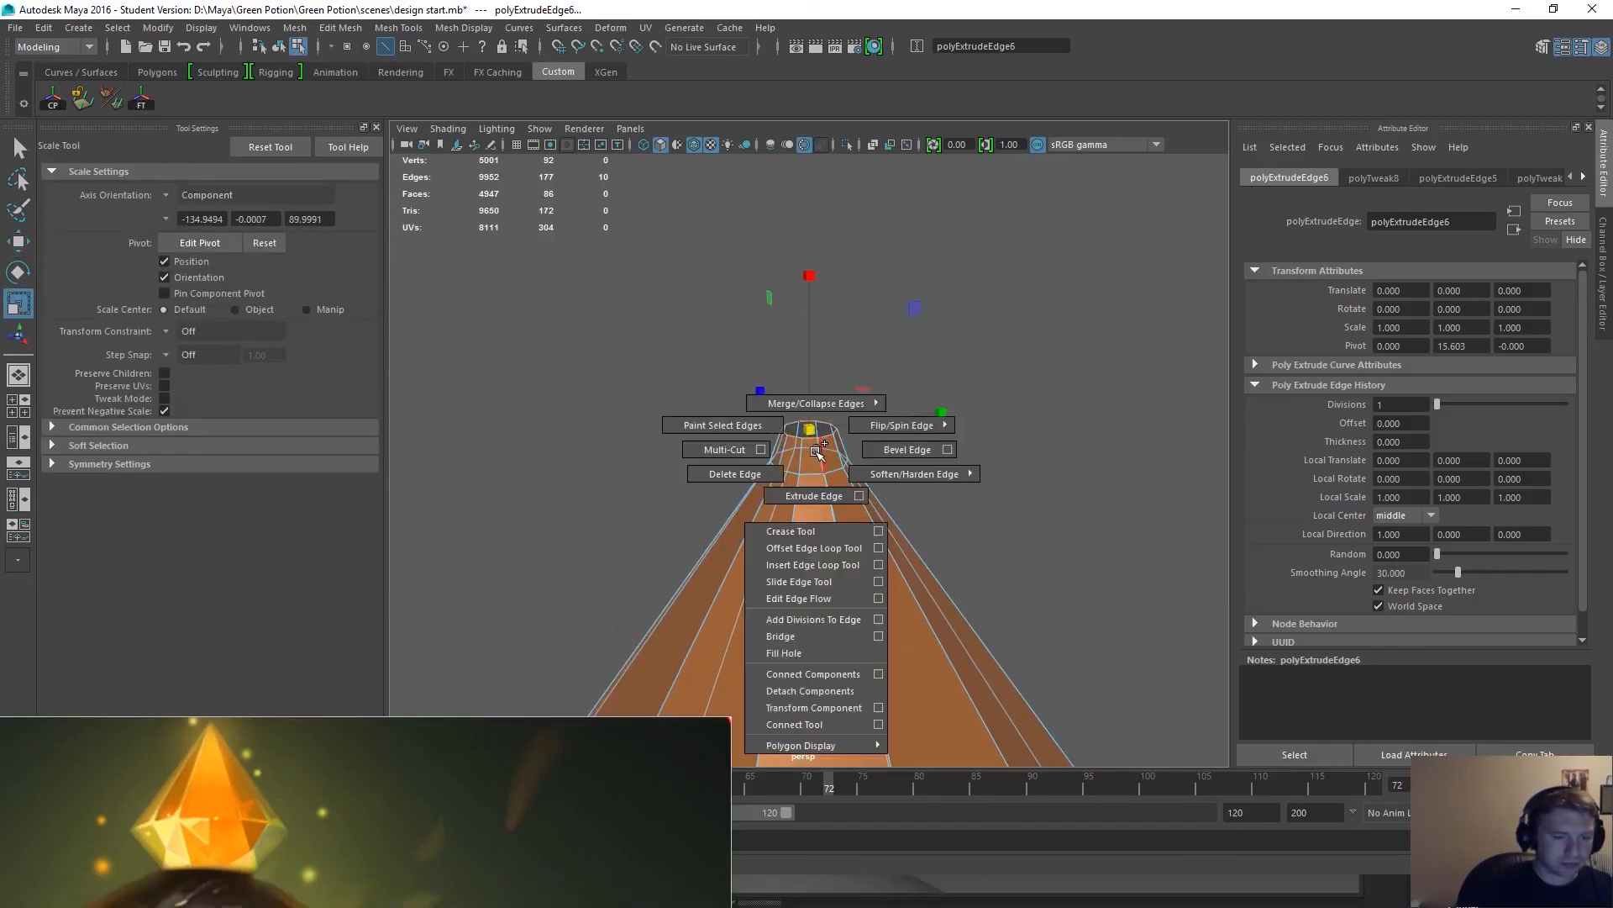
pyautogui.moveTo(814, 391)
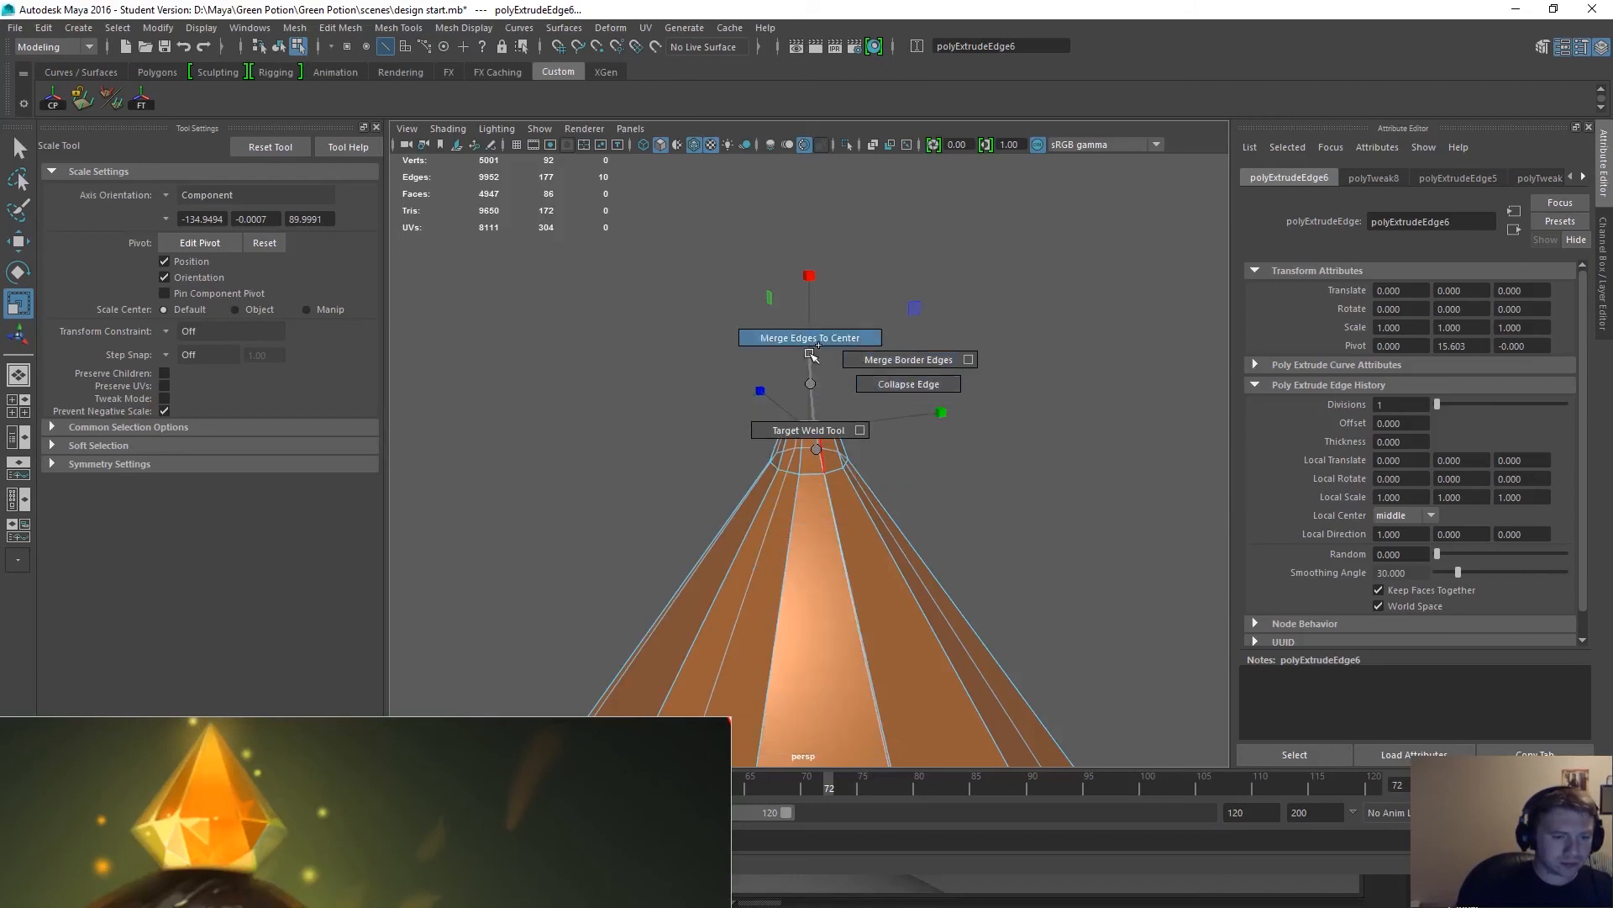
pyautogui.keyDown('shift'); pyautogui.moveTo(812, 356); pyautogui.dragTo(812, 355, button='right'); pyautogui.keyUp('shift')
pyautogui.press('w')
pyautogui.moveTo(812, 406); pyautogui.dragTo(809, 376)
pyautogui.keyDown('alt'); pyautogui.moveTo(878, 443); pyautogui.dragTo(860, 386); pyautogui.keyUp('alt')
# Select the edge loop just below the crystal's apex.
pyautogui.press('q')
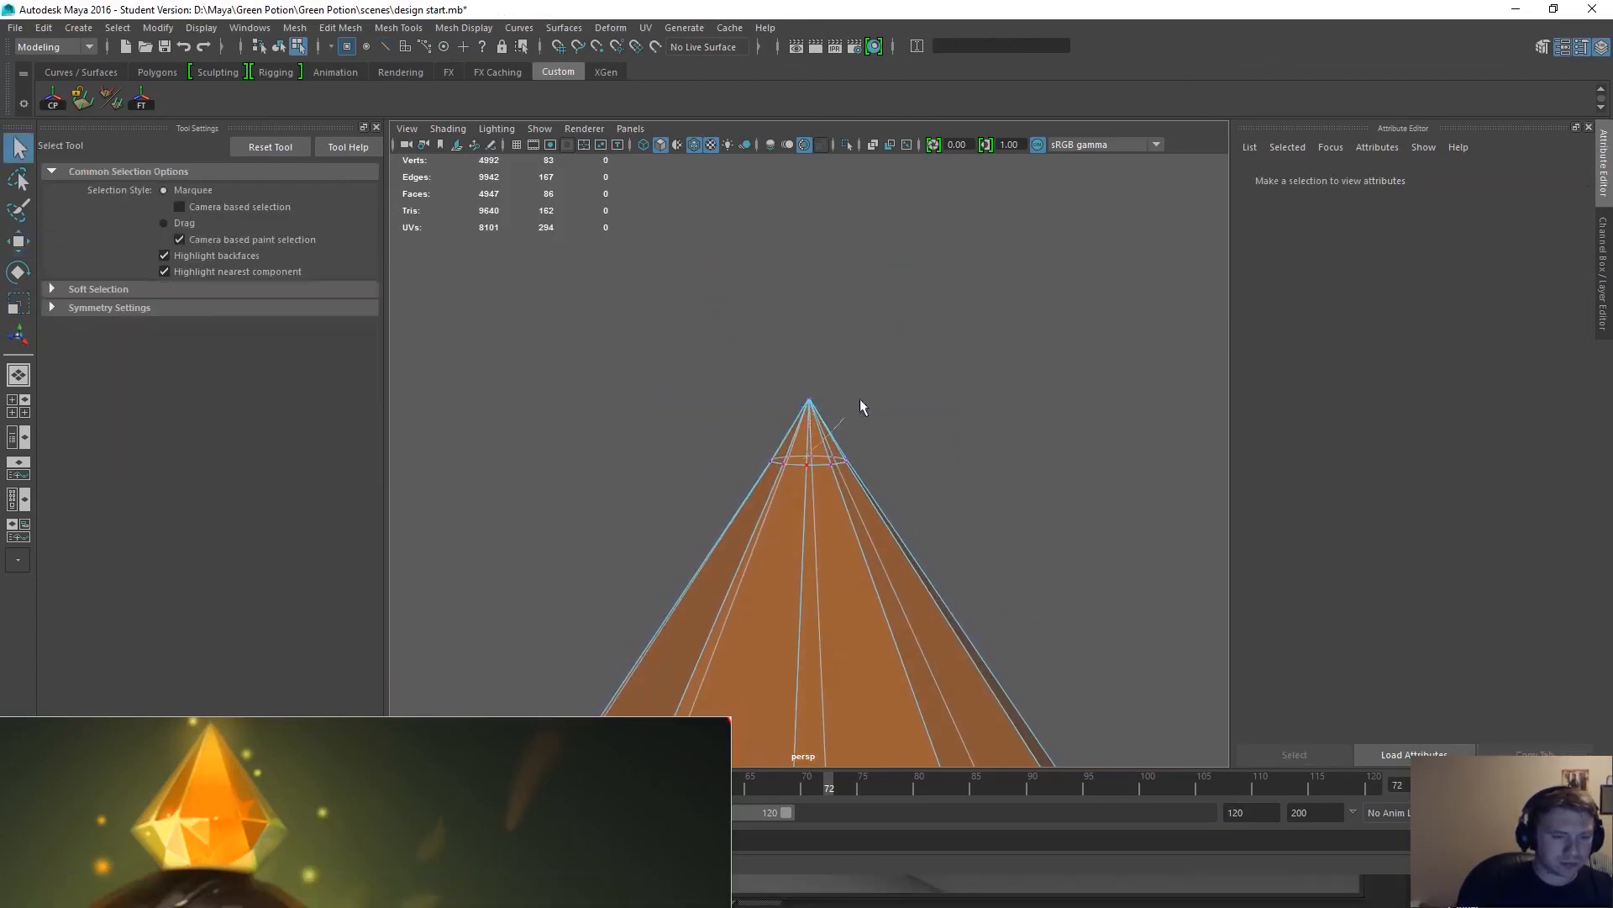
pyautogui.press('F8')
pyautogui.keyDown('alt'); pyautogui.moveTo(834, 472); pyautogui.dragTo(771, 374); pyautogui.keyUp('alt')
pyautogui.click(874, 358)
pyautogui.keyDown('alt'); pyautogui.moveTo(814, 461); pyautogui.dragTo(847, 456); pyautogui.keyUp('alt')
pyautogui.click(785, 497)
pyautogui.scroll(3, 847, 456)
pyautogui.moveTo(809, 613); pyautogui.dragTo(810, 538, button='right')
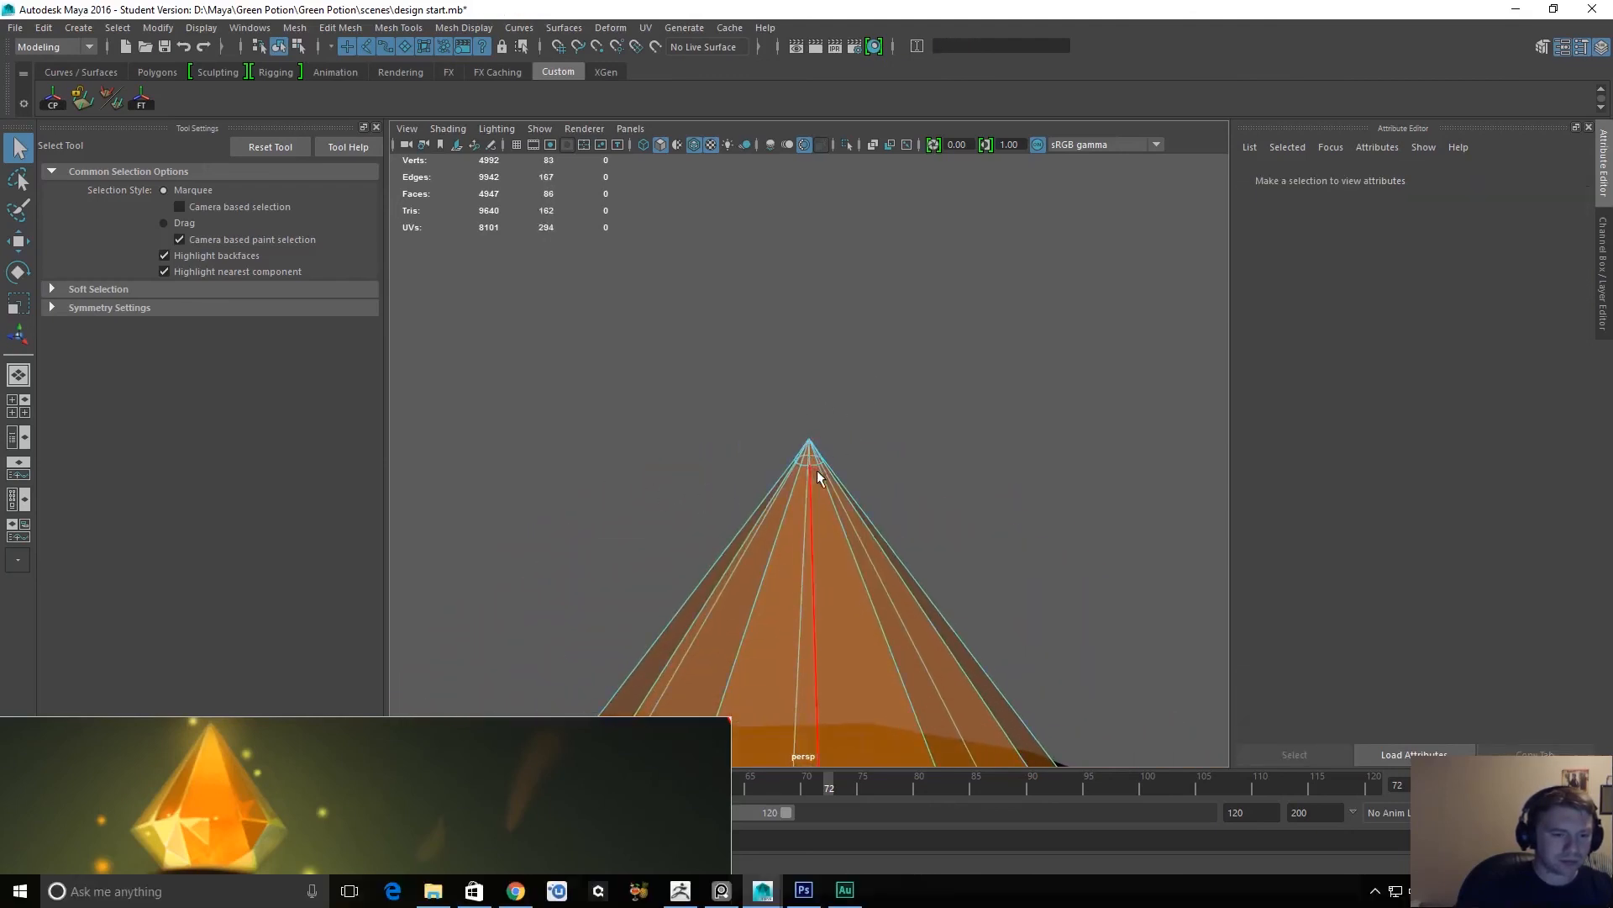
pyautogui.click(805, 469)
pyautogui.doubleClick(804, 463)
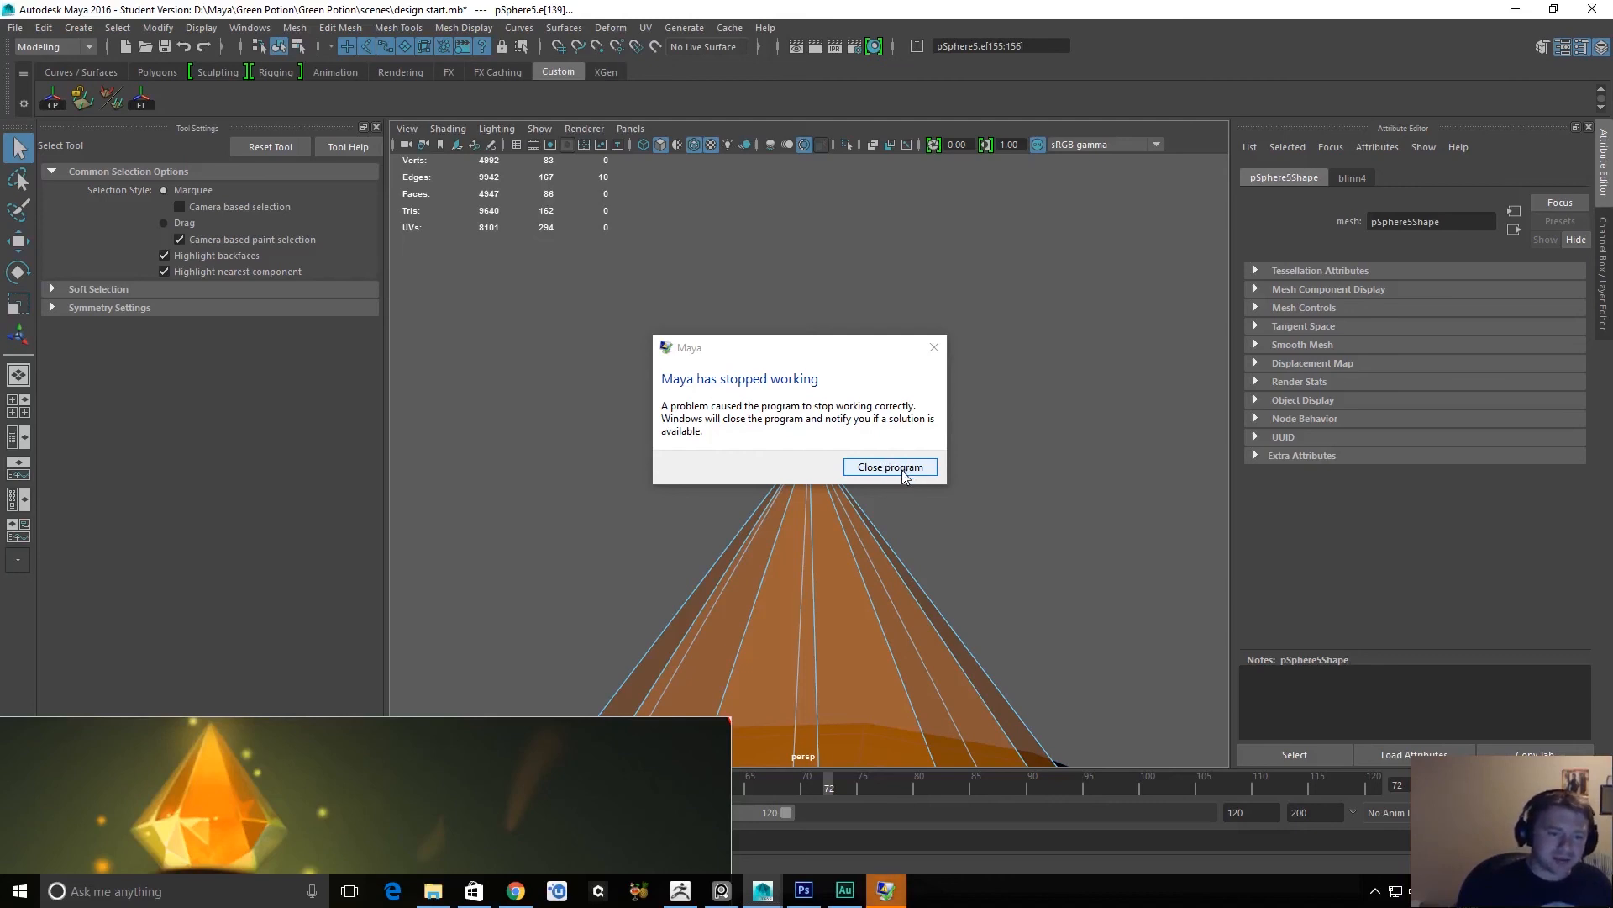
# Close the crashed Maya program.
pyautogui.click(892, 467)
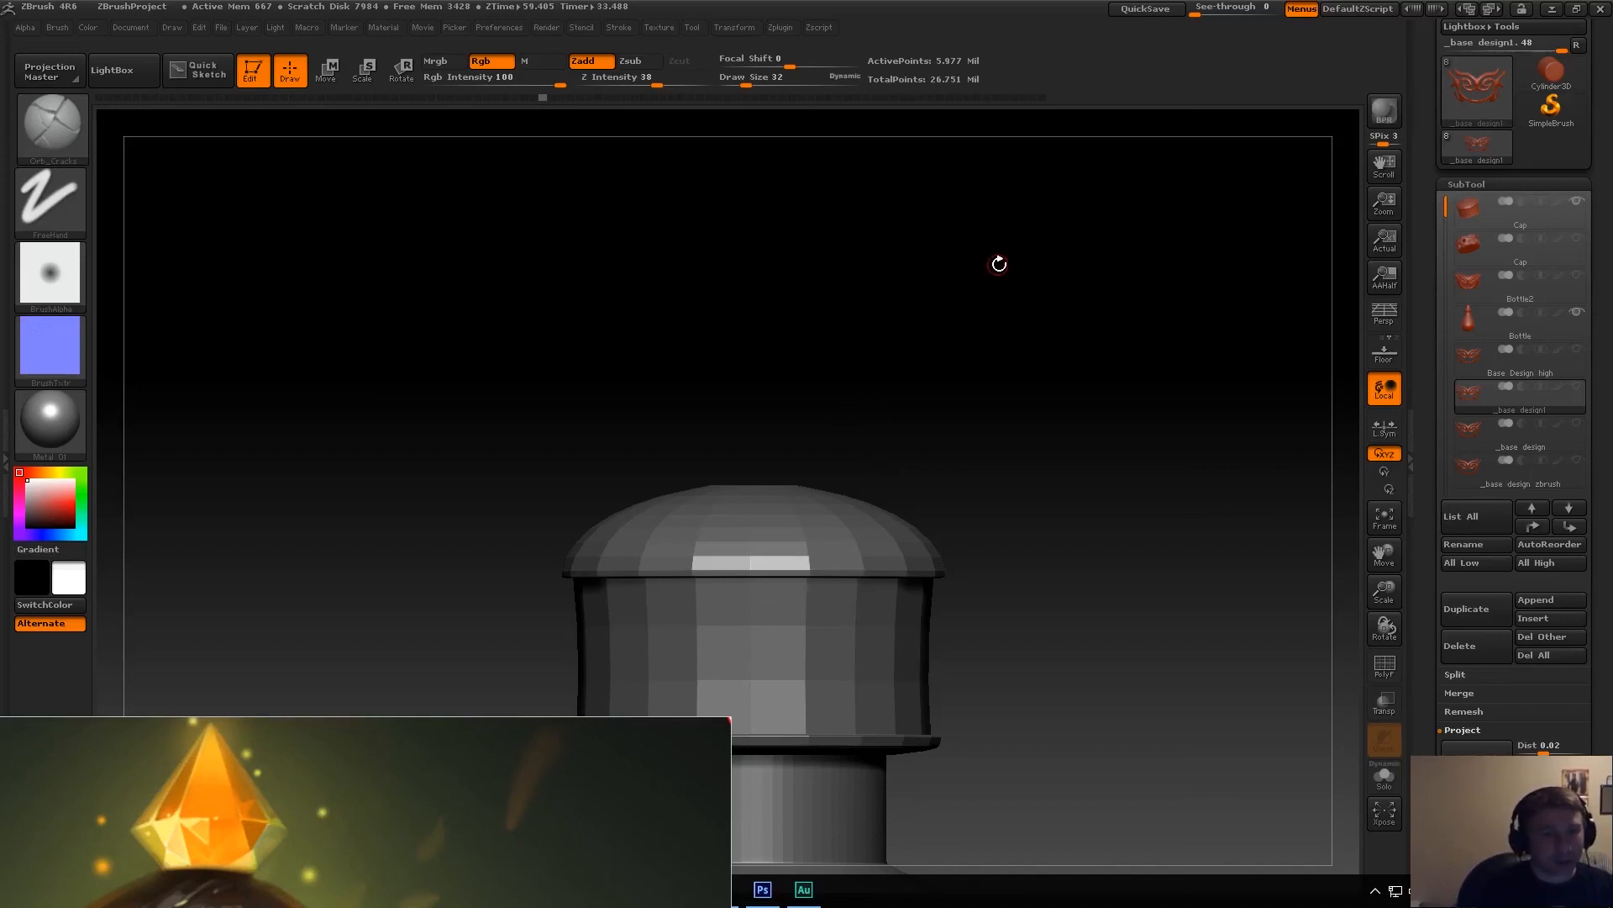
pyautogui.hotkey('alt', 'Tab')
pyautogui.hotkey('alt', 'Tab')
pyautogui.hotkey('alt', 'Tab')
pyautogui.hotkey('alt', 'Tab')
pyautogui.hotkey('alt', 'Tab')
pyautogui.hotkey('alt', 'Tab')
pyautogui.hotkey('alt', 'Tab')
pyautogui.hotkey('alt', 'Tab')
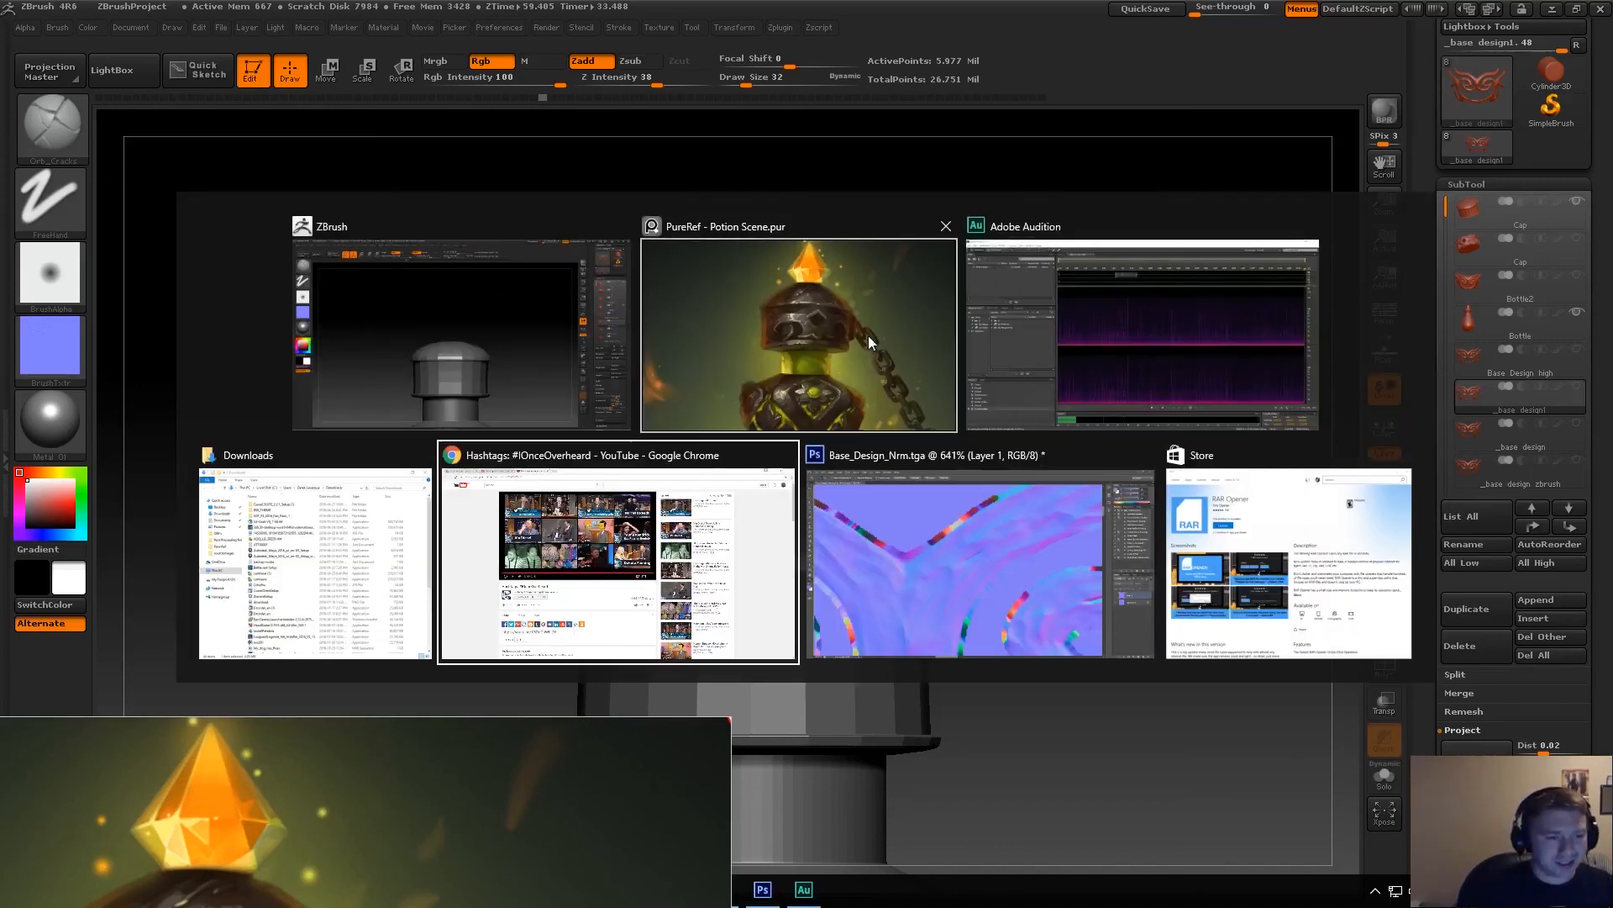
pyautogui.hotkey('alt', 'shift', 'Tab')
pyautogui.hotkey('alt', 'shift', 'Tab')
pyautogui.hotkey('alt', 'shift', 'Tab')
pyautogui.hotkey('alt', 'shift', 'Tab')
pyautogui.hotkey('alt', 'shift', 'Tab')
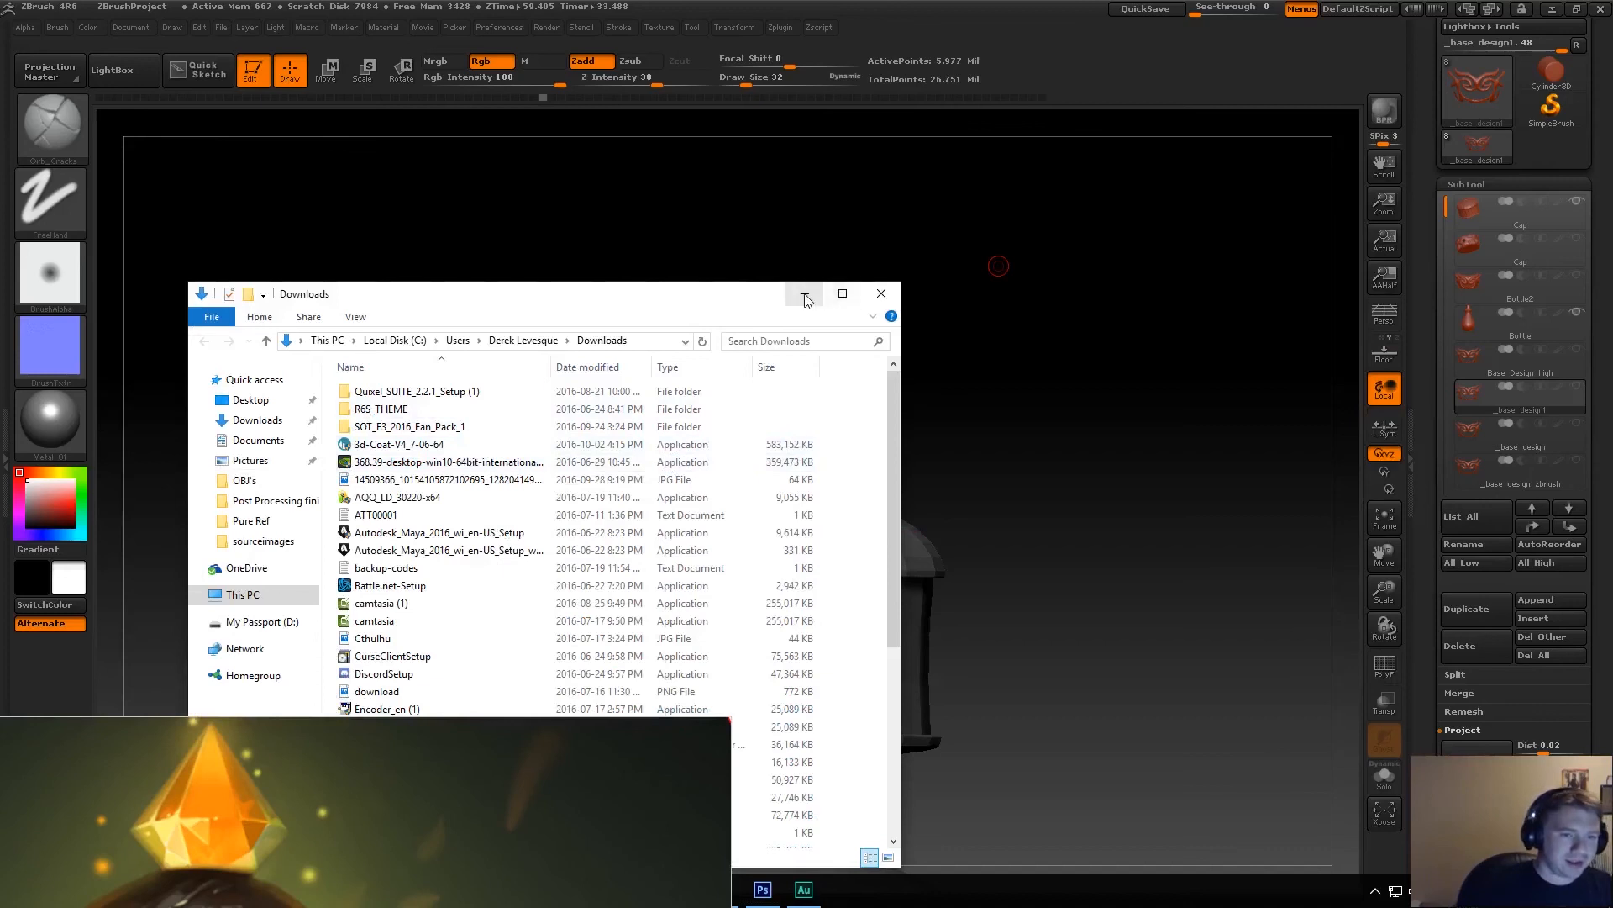
pyautogui.click(806, 298)
# Launch Autodesk Maya 2016 again.
pyautogui.press('super')
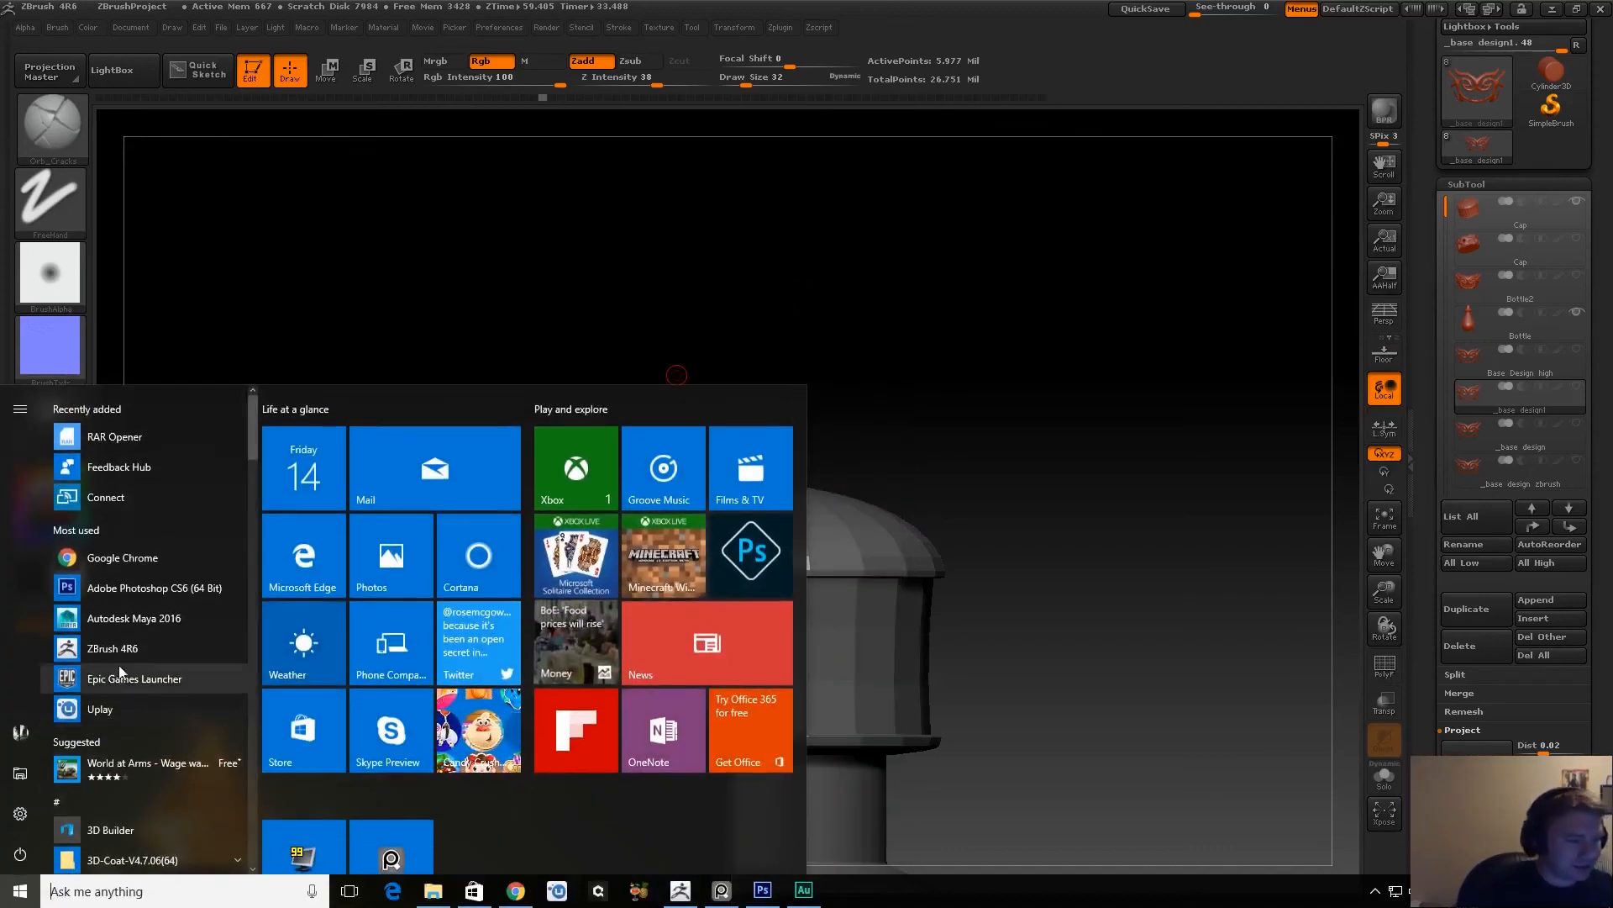
pyautogui.click(126, 618)
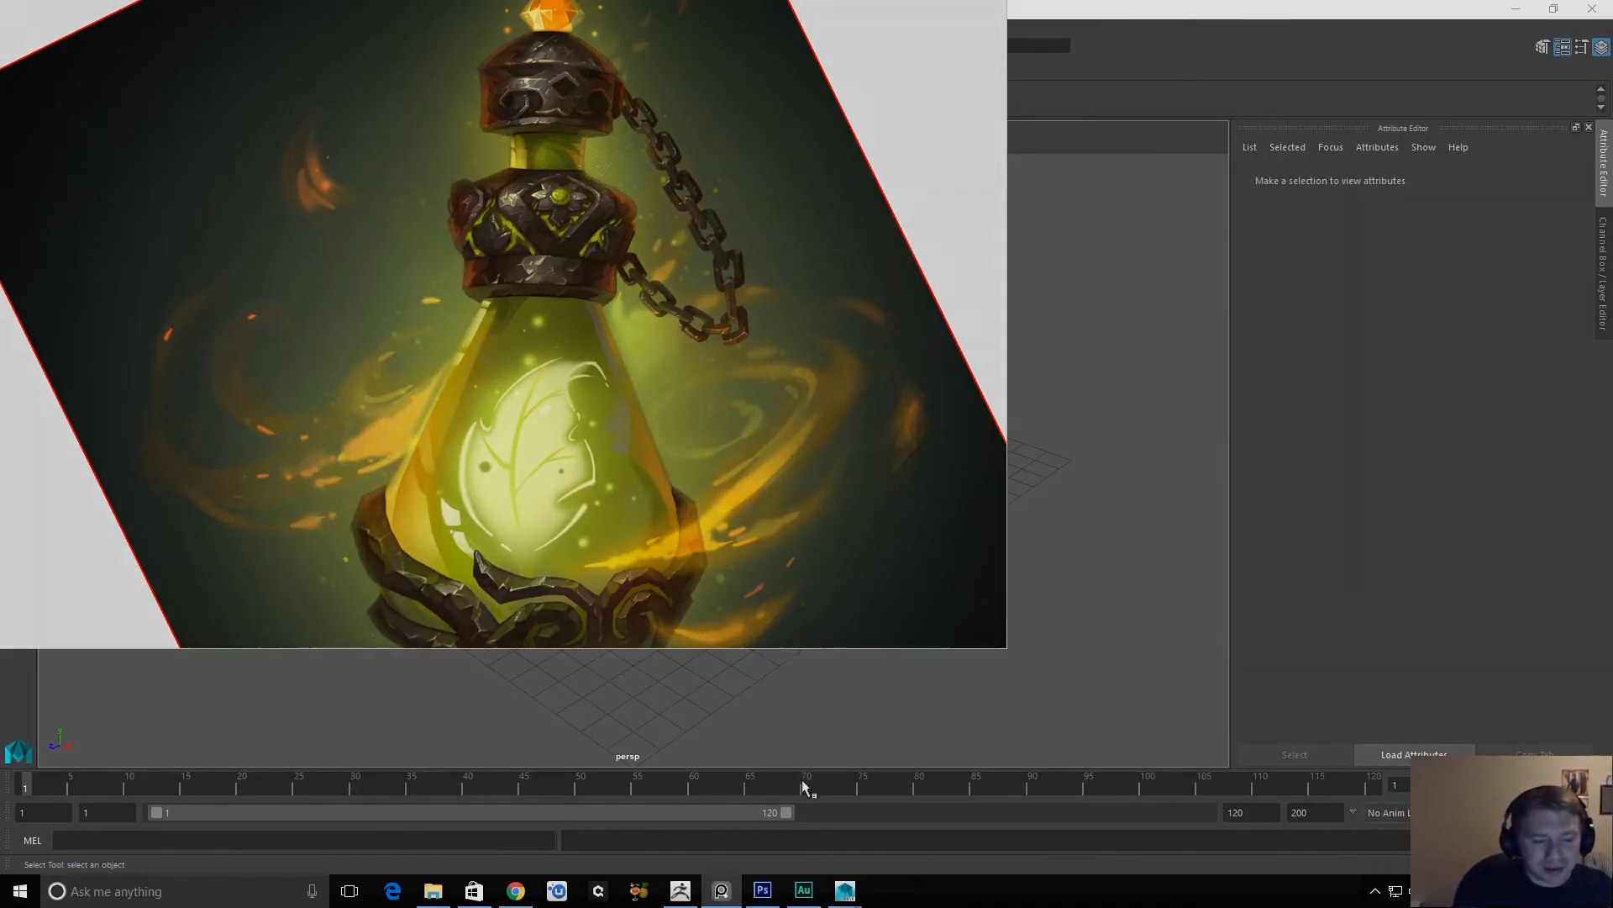
# Stop and save the screen recording in the GeForce Experience overlay.
pyautogui.hotkey('alt', 'z')
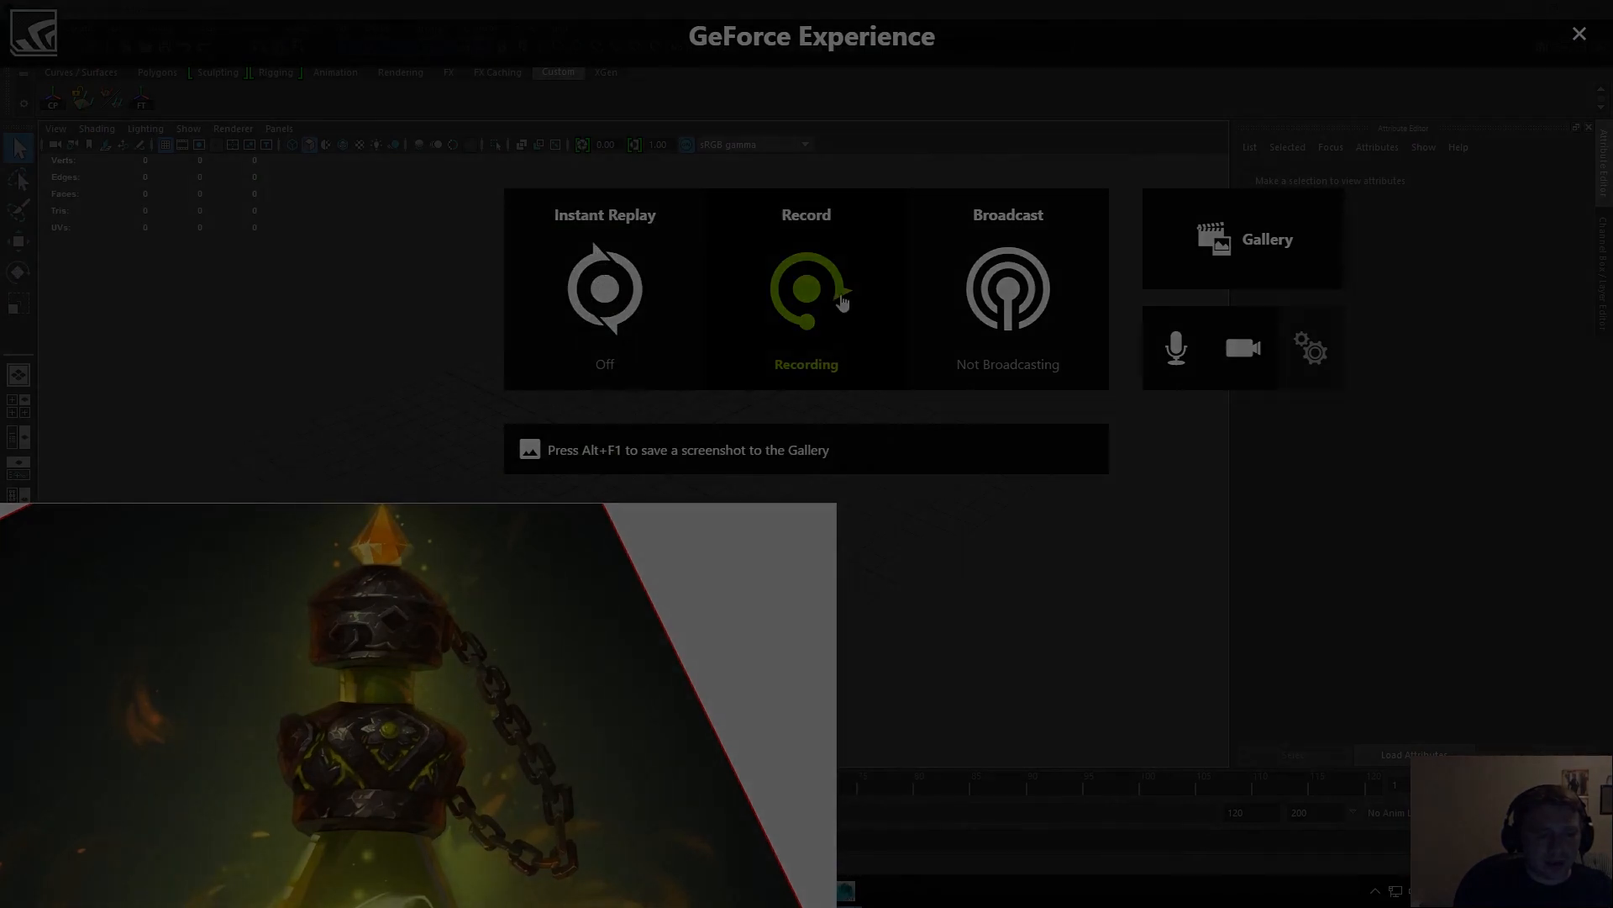
pyautogui.click(864, 380)
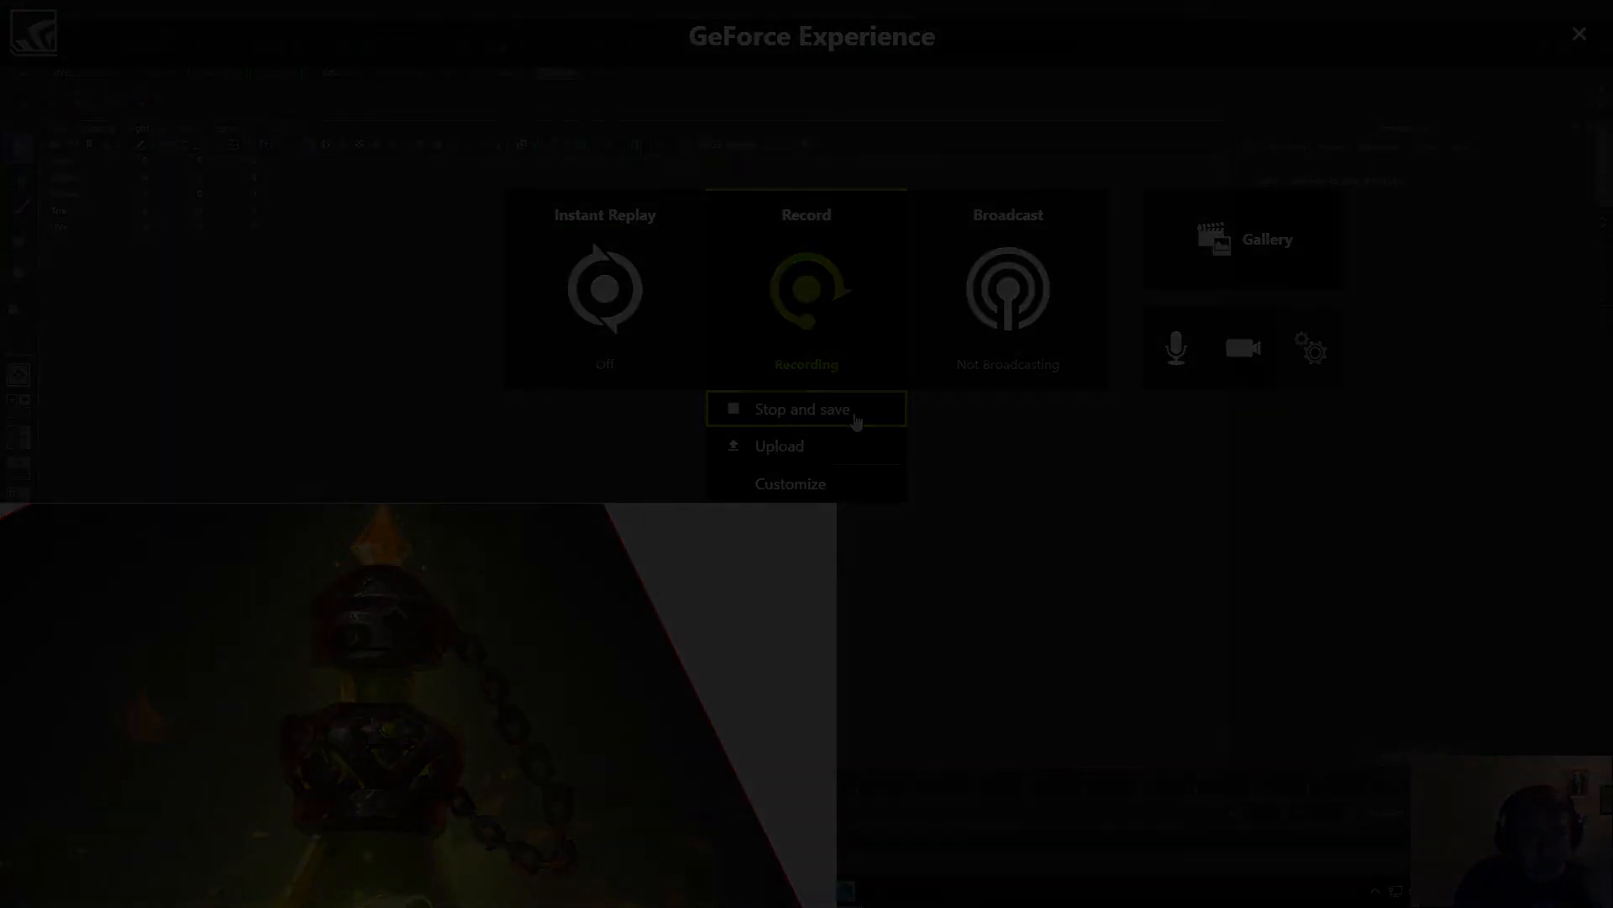